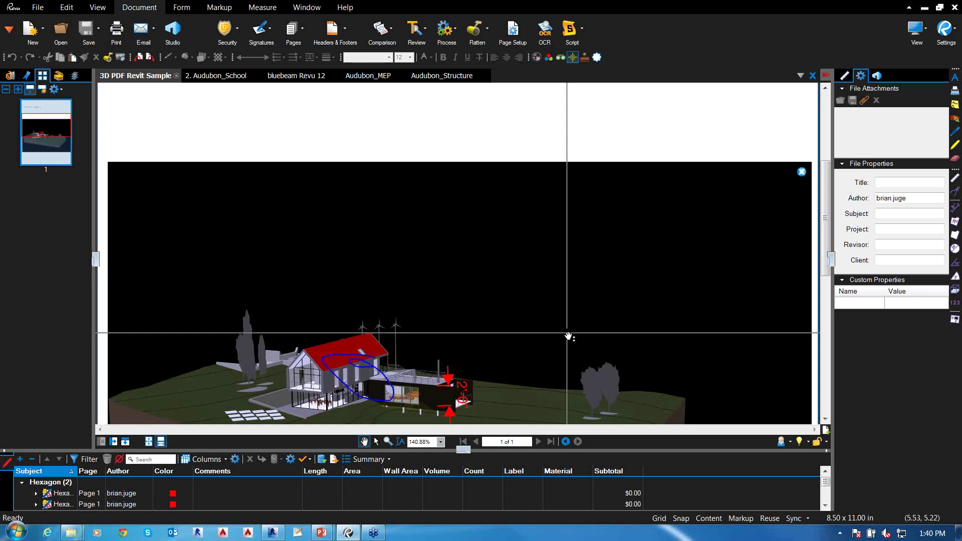
Rotate the blue pen ellipse around the house by 15 degrees, then deselect it
{"action": "scroll", "coordinate": [569, 337], "scroll_direction": "down", "scroll_amount": 5}
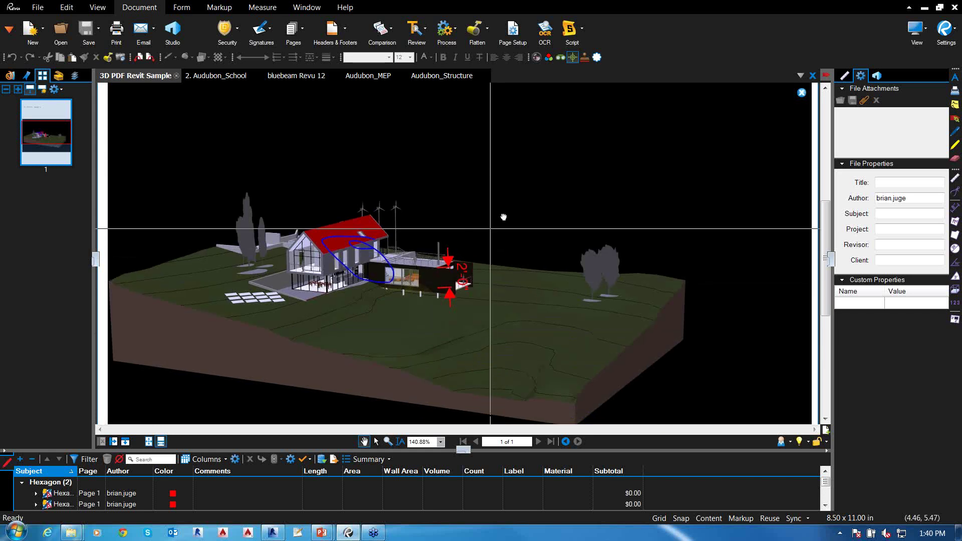
{"action": "scroll", "coordinate": [526, 197], "scroll_direction": "down", "scroll_amount": 2}
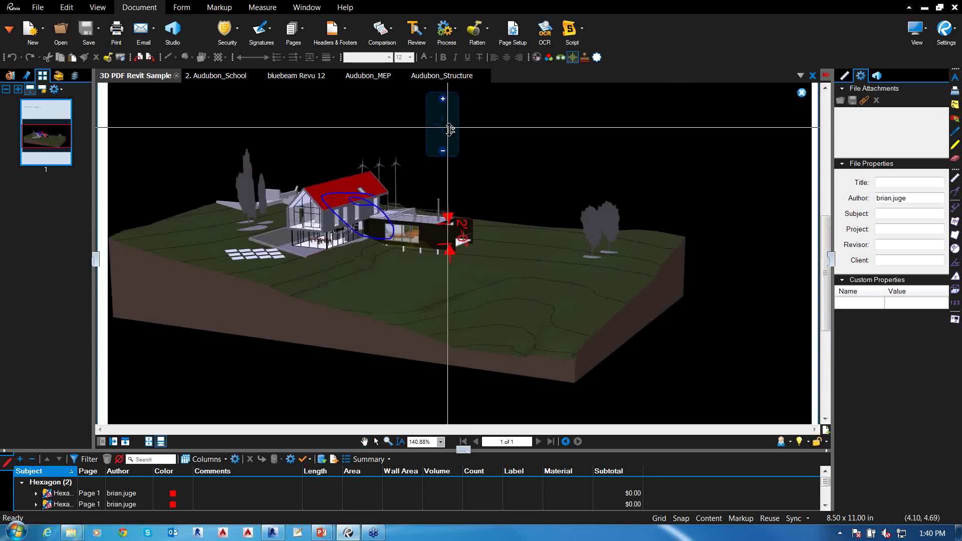
{"action": "scroll", "coordinate": [514, 157], "scroll_direction": "down", "scroll_amount": 2}
{"action": "scroll", "coordinate": [514, 159], "scroll_direction": "up", "scroll_amount": 1}
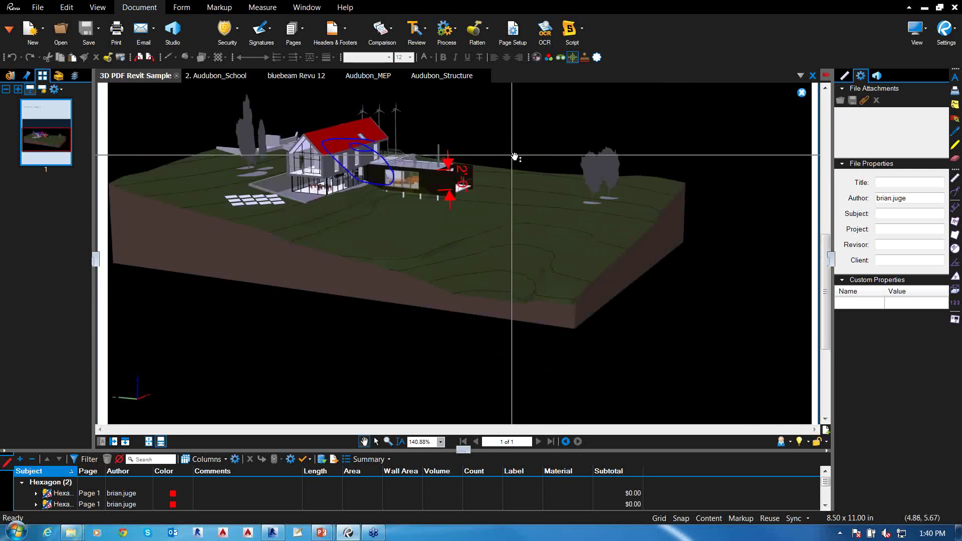
{"action": "scroll", "coordinate": [510, 158], "scroll_direction": "up", "scroll_amount": 3}
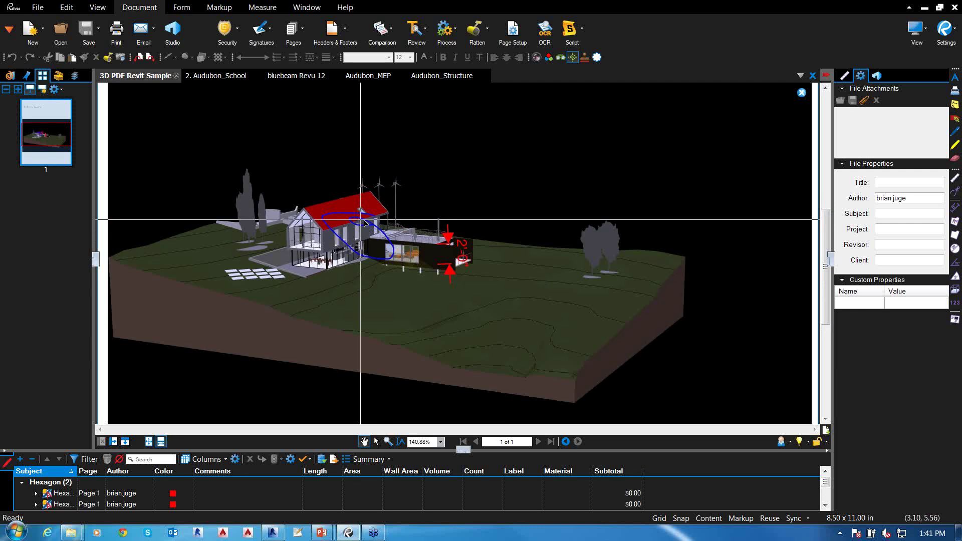
{"action": "left_click", "coordinate": [364, 227]}
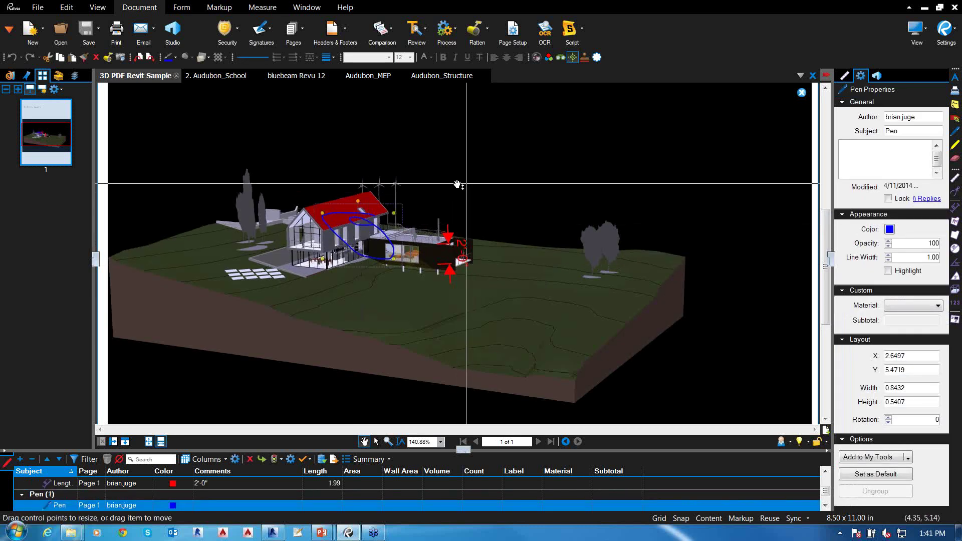
{"action": "left_click_drag", "start_coordinate": [357, 202], "coordinate": [467, 172]}
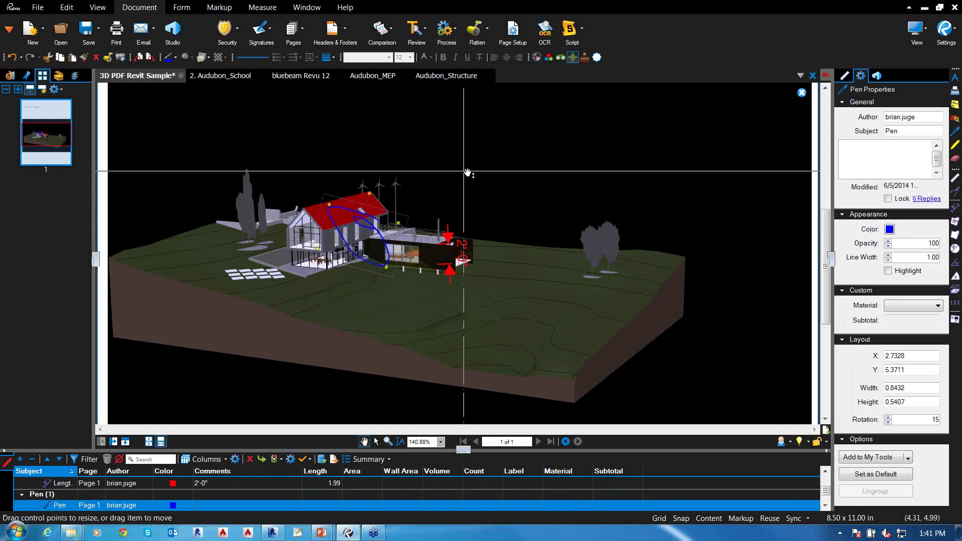
{"action": "scroll", "coordinate": [468, 172], "scroll_direction": "down", "scroll_amount": 2}
{"action": "scroll", "coordinate": [468, 172], "scroll_direction": "up", "scroll_amount": 4}
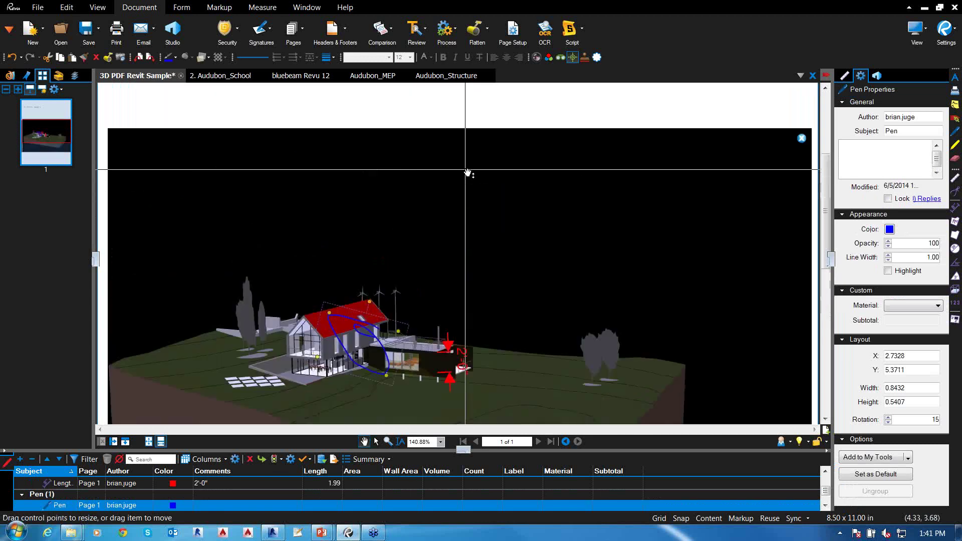
{"action": "left_click", "coordinate": [434, 207]}
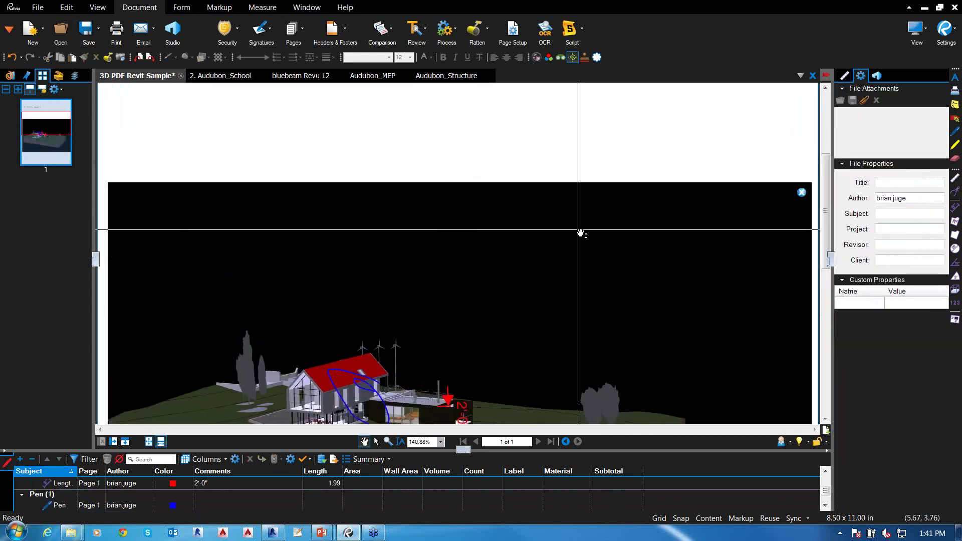
{"action": "left_click", "coordinate": [434, 200]}
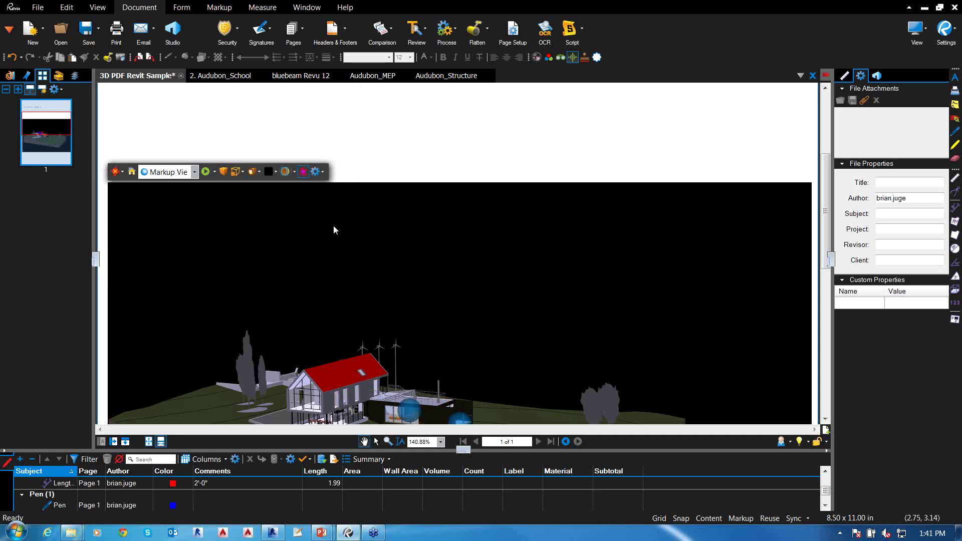
{"action": "left_click_drag", "start_coordinate": [333, 228], "coordinate": [402, 267]}
{"action": "left_click", "coordinate": [355, 328]}
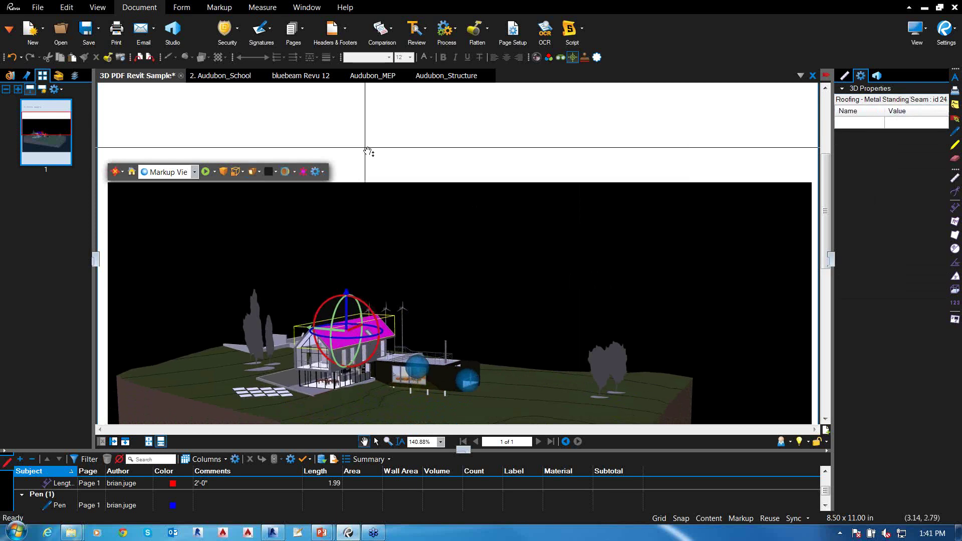
{"action": "left_click", "coordinate": [447, 286]}
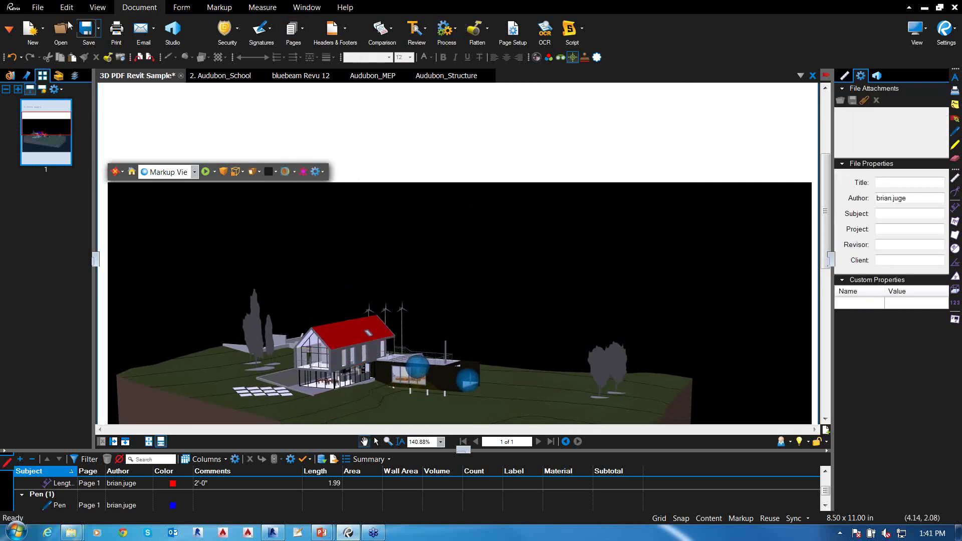
{"action": "left_click", "coordinate": [10, 77]}
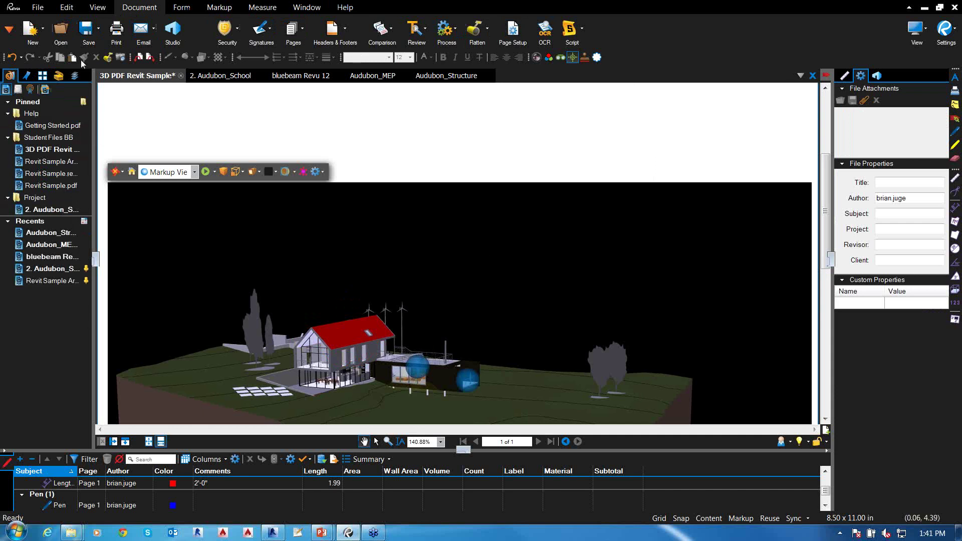
{"action": "left_click", "coordinate": [26, 76]}
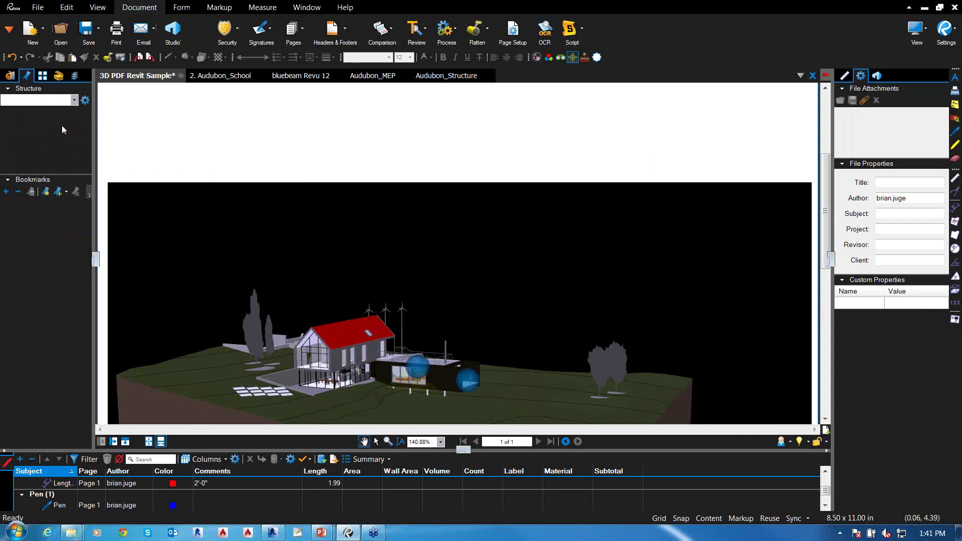
{"action": "left_click", "coordinate": [43, 75]}
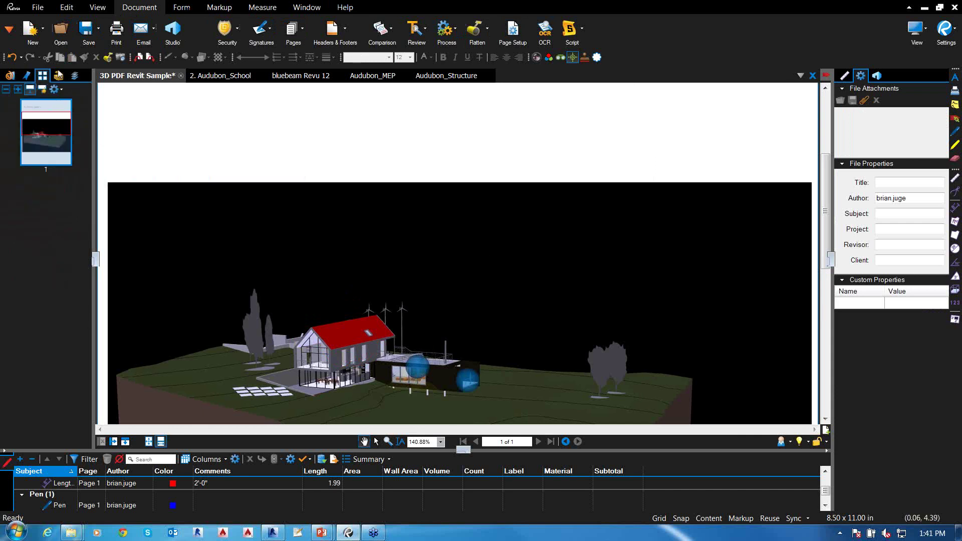
Open the Tool Chest, check Measurements and Properties, enlarge the Markups list, and recall the hexagon view
{"action": "left_click", "coordinate": [58, 77]}
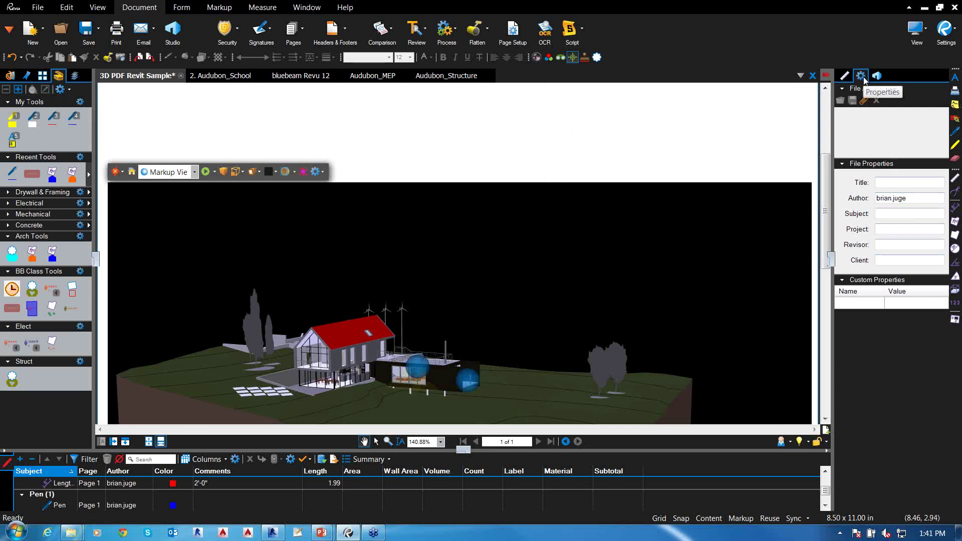
{"action": "left_click", "coordinate": [848, 77]}
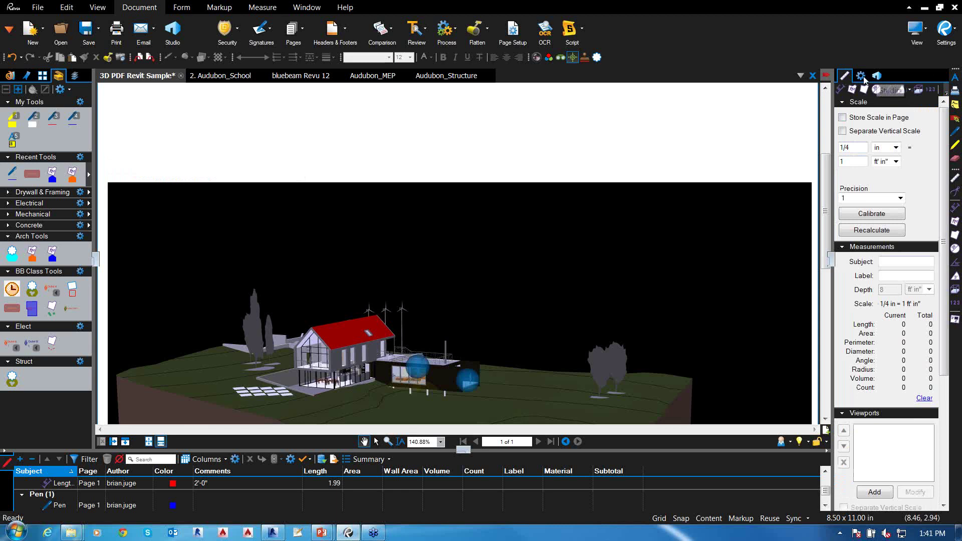
{"action": "left_click", "coordinate": [861, 77]}
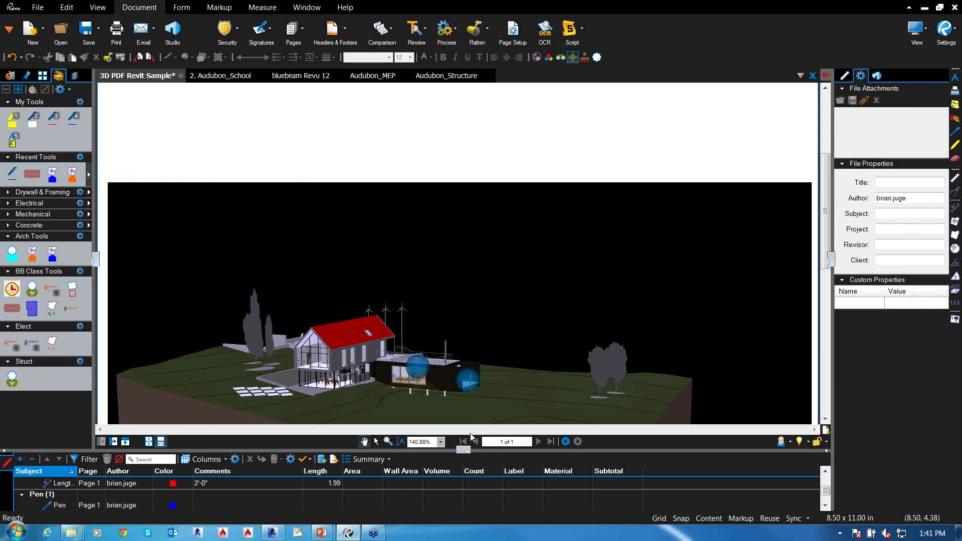
{"action": "left_click_drag", "start_coordinate": [466, 425], "coordinate": [465, 383]}
{"action": "left_click", "coordinate": [58, 434]}
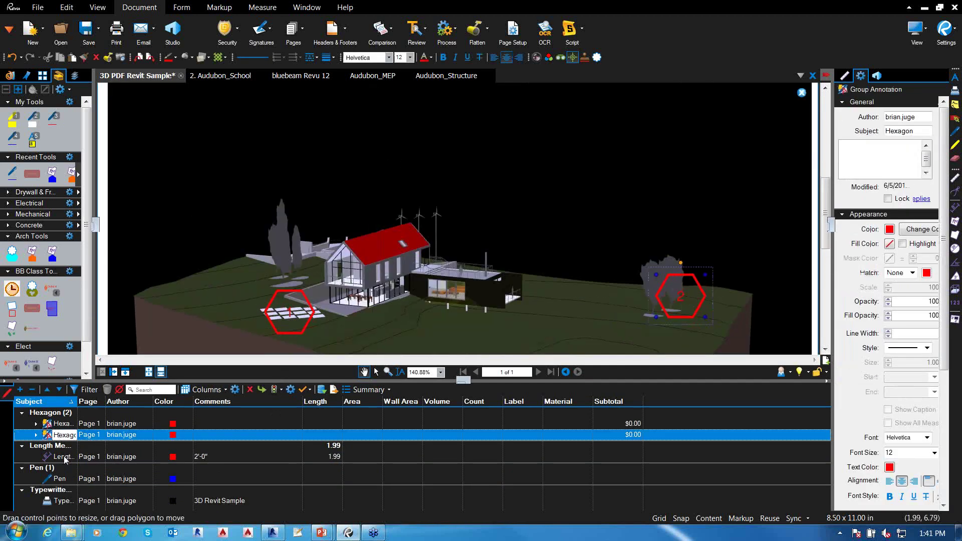
Recall the 2'-0" length dimension view, then the pen ellipse view, from the Markups list
{"action": "left_click", "coordinate": [64, 457]}
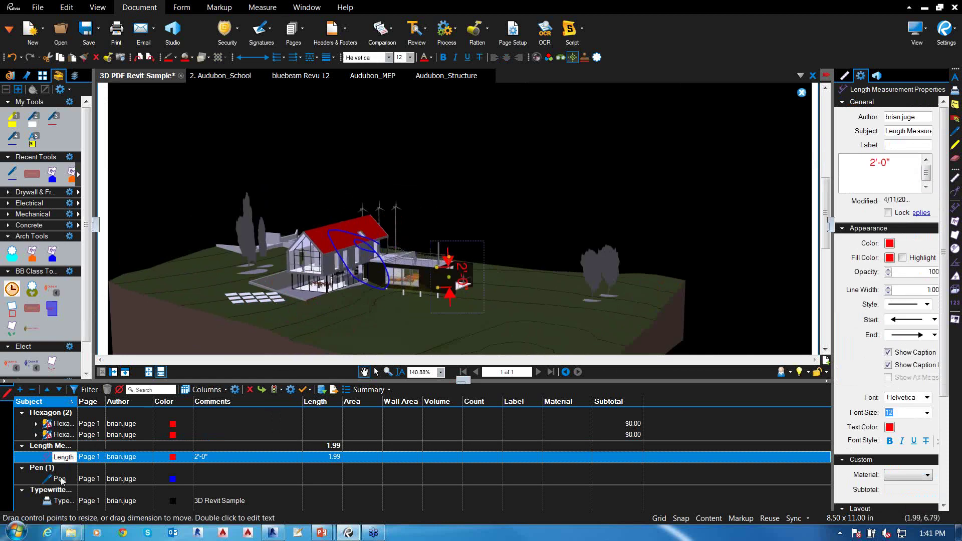
{"action": "left_click", "coordinate": [60, 479]}
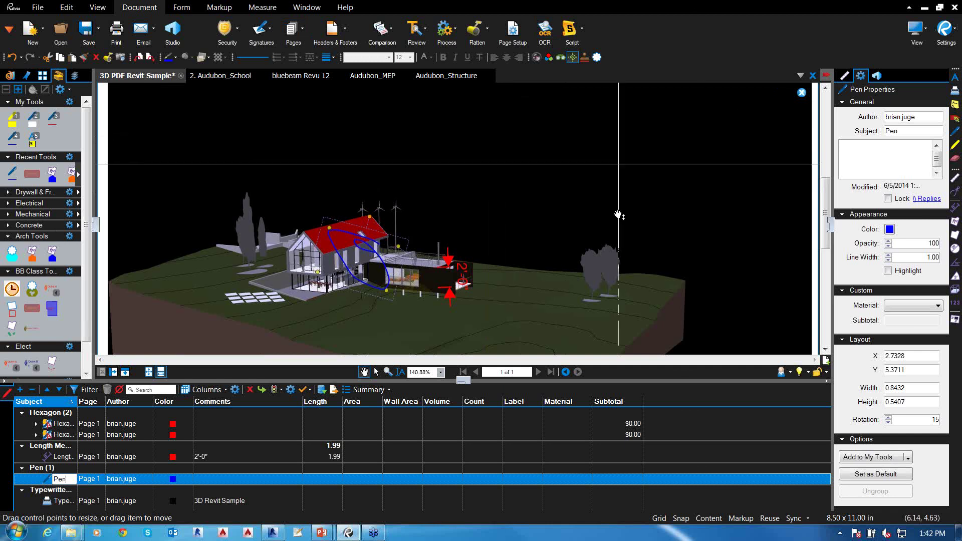
{"action": "left_click", "coordinate": [789, 373]}
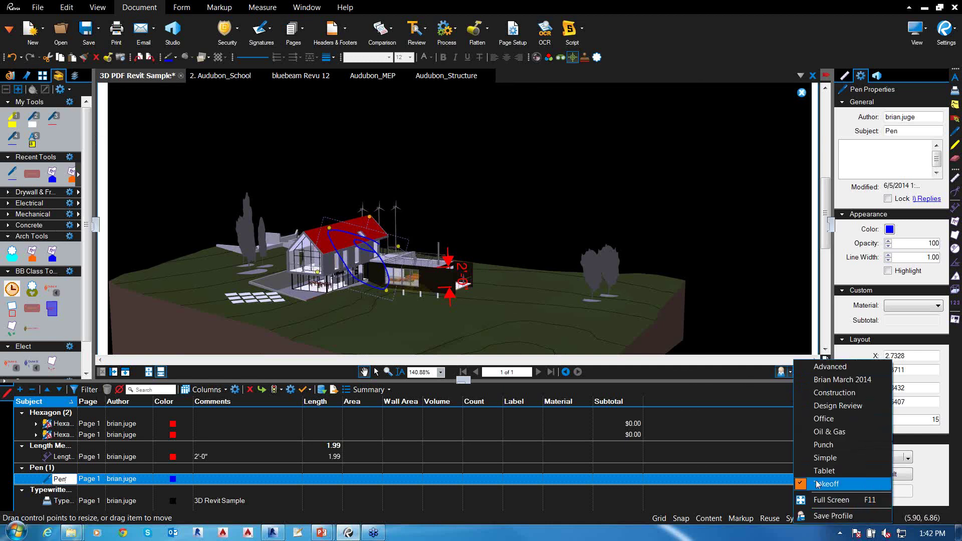
{"action": "left_click", "coordinate": [834, 381]}
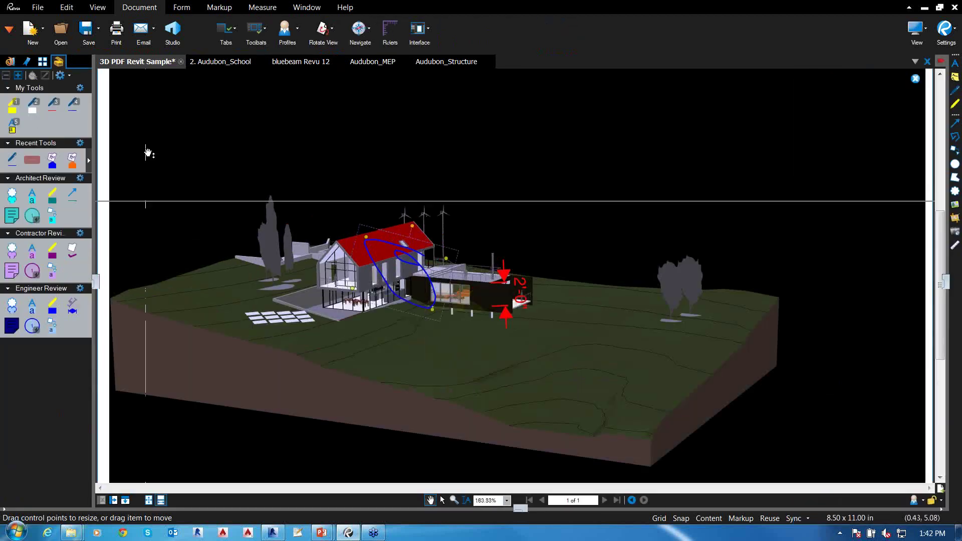
{"action": "left_click", "coordinate": [923, 501]}
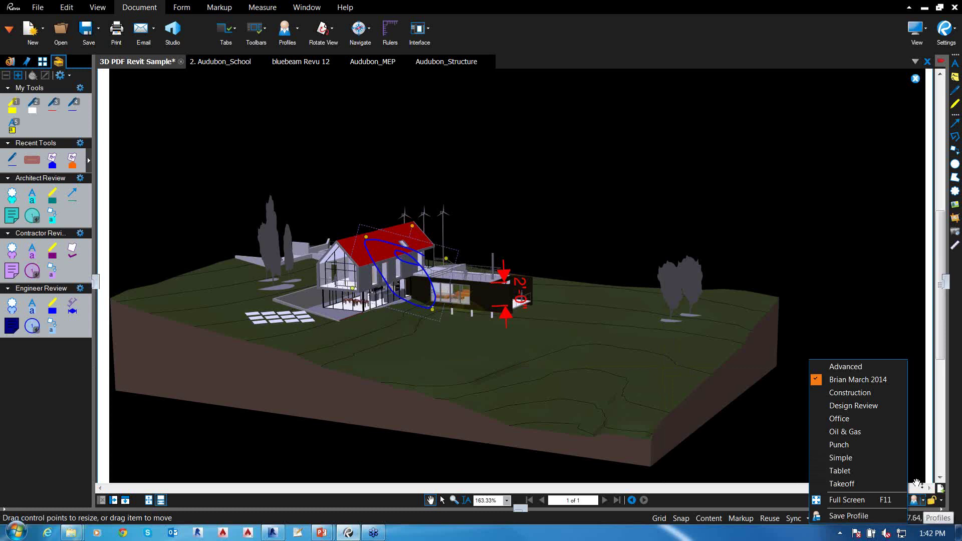
{"action": "left_click", "coordinate": [861, 421]}
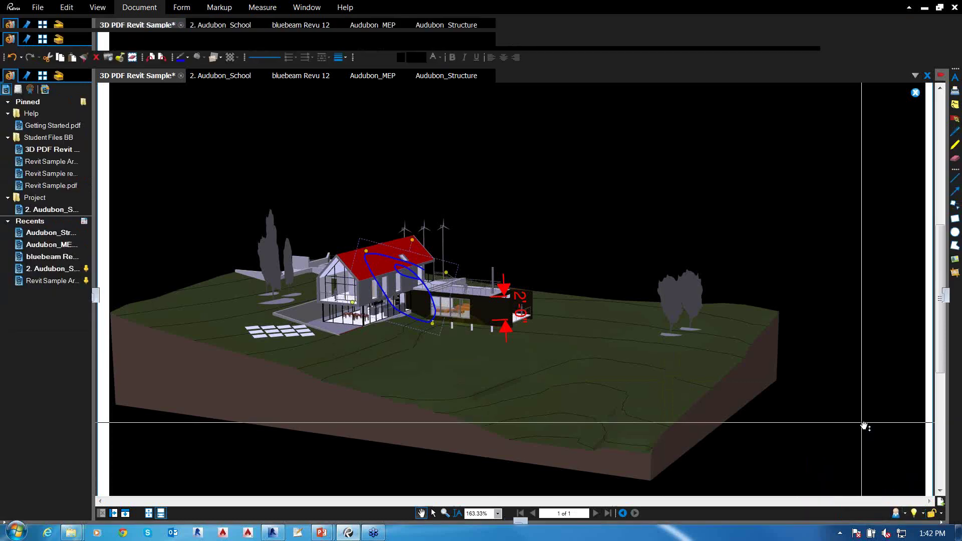
{"action": "left_click", "coordinate": [904, 513]}
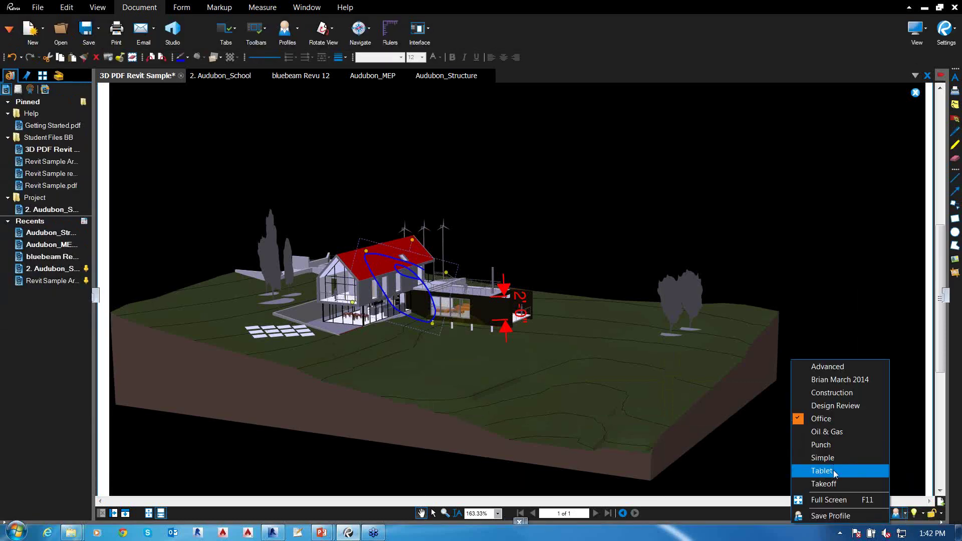
{"action": "left_click", "coordinate": [832, 482]}
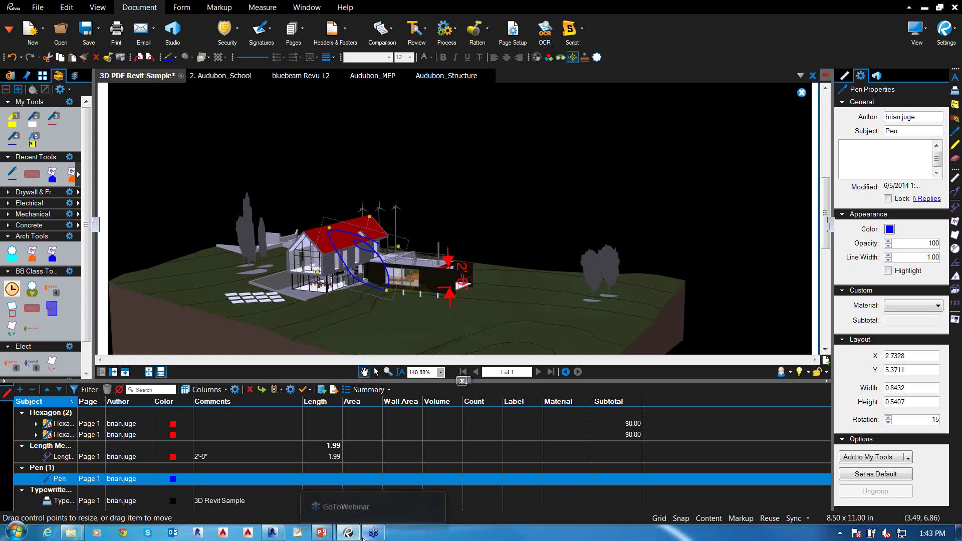
Switch from Revu to Revit's 3D view of the Audubon architectural model
{"action": "mouse_move", "coordinate": [363, 537]}
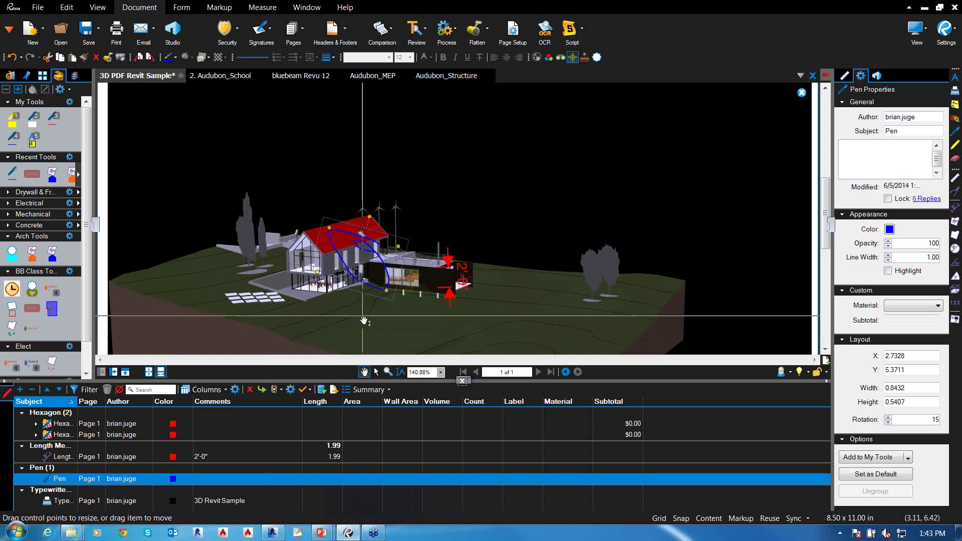
{"action": "left_click", "coordinate": [283, 534]}
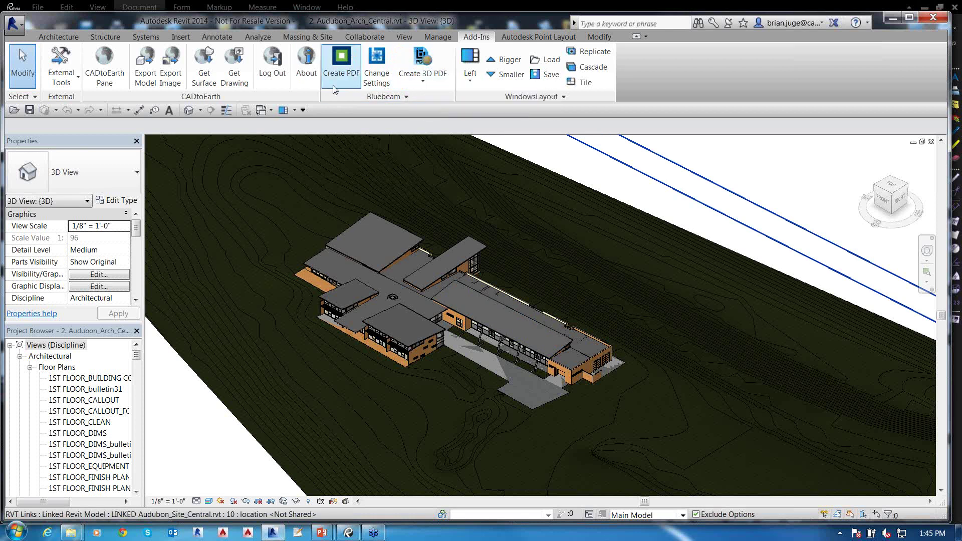
Open Bluebeam Conversion Settings from the Add-Ins Bluebeam Create 3D PDF dropdown
{"action": "left_click", "coordinate": [403, 97]}
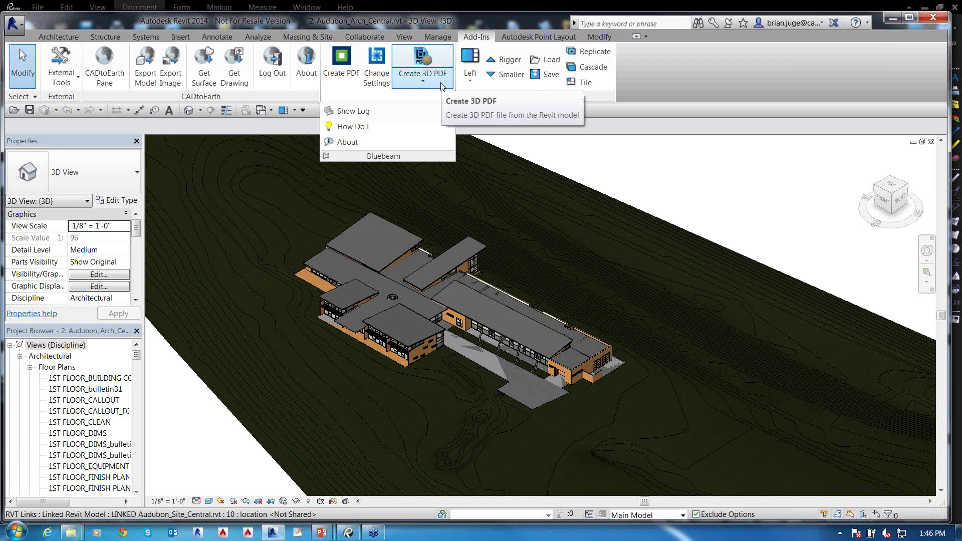
{"action": "left_click", "coordinate": [427, 76]}
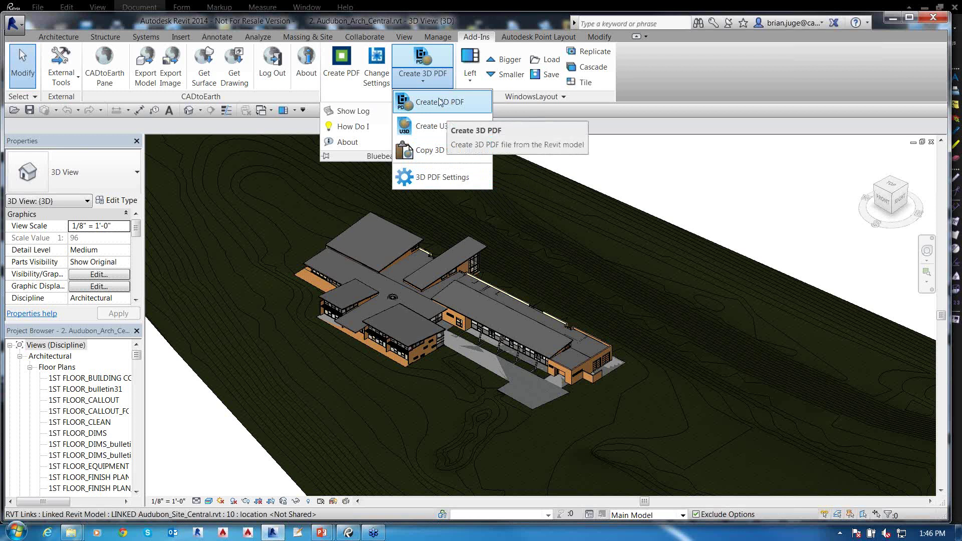
{"action": "left_click", "coordinate": [377, 80]}
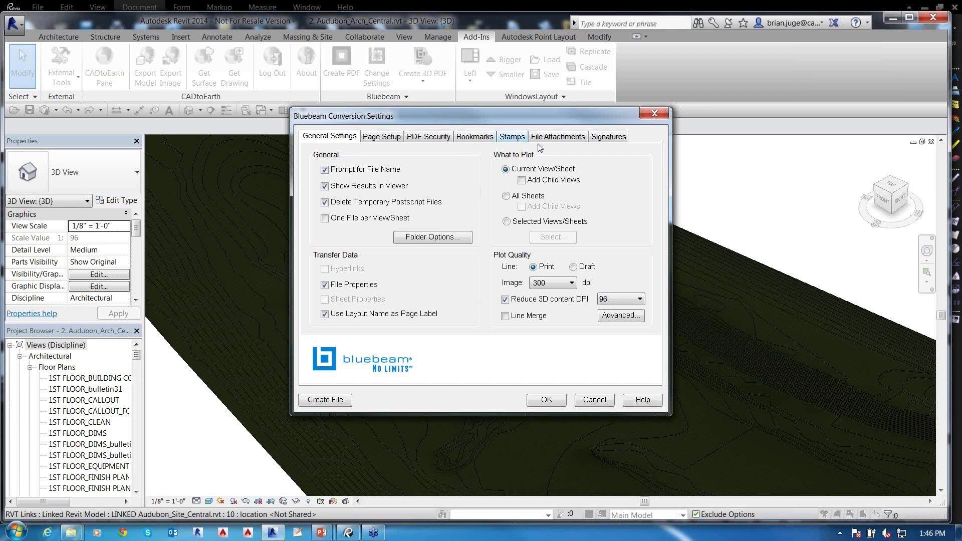
Review the Signatures, File Attachments, Stamps, Bookmarks, Security, Page Setup and General settings, then cancel
{"action": "left_click", "coordinate": [602, 137]}
{"action": "left_click", "coordinate": [554, 139]}
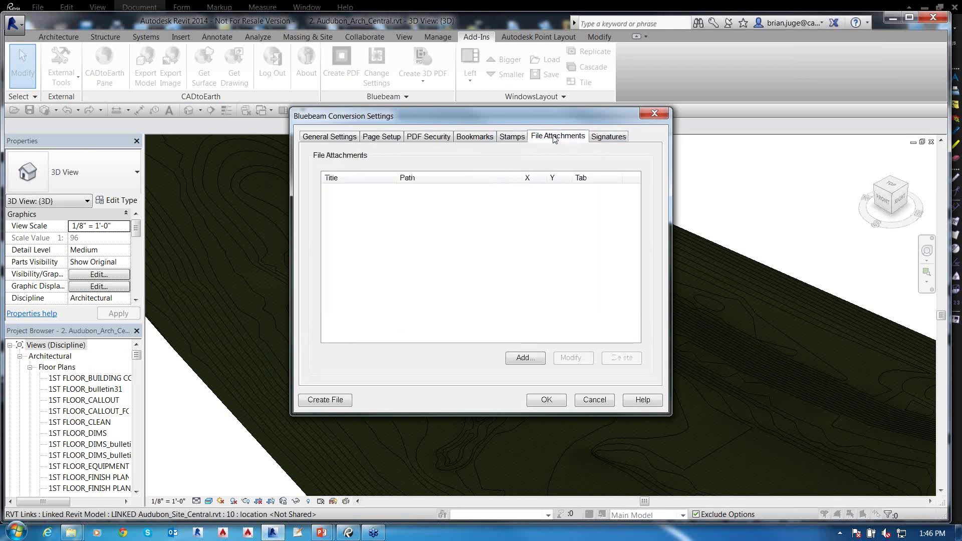
{"action": "left_click", "coordinate": [509, 139]}
{"action": "left_click", "coordinate": [468, 139]}
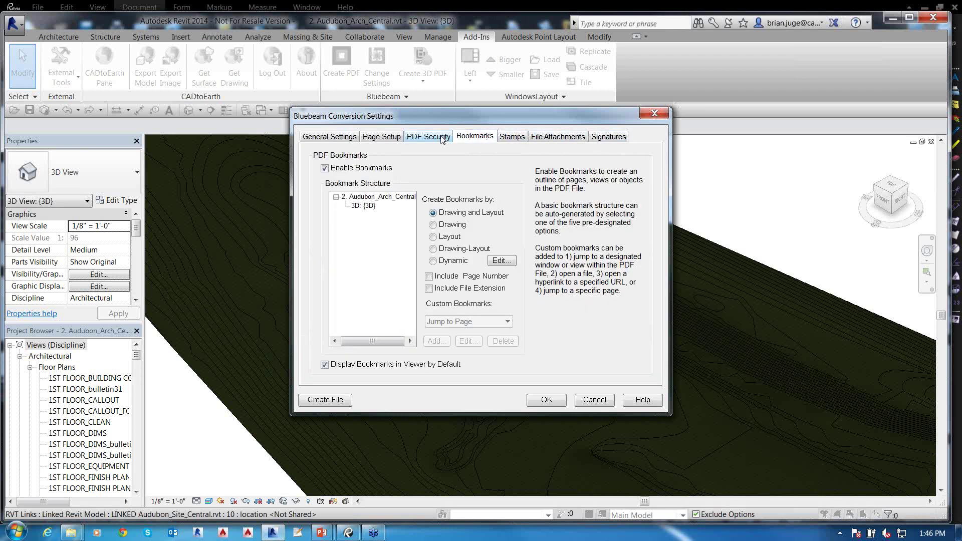
{"action": "left_click", "coordinate": [442, 139]}
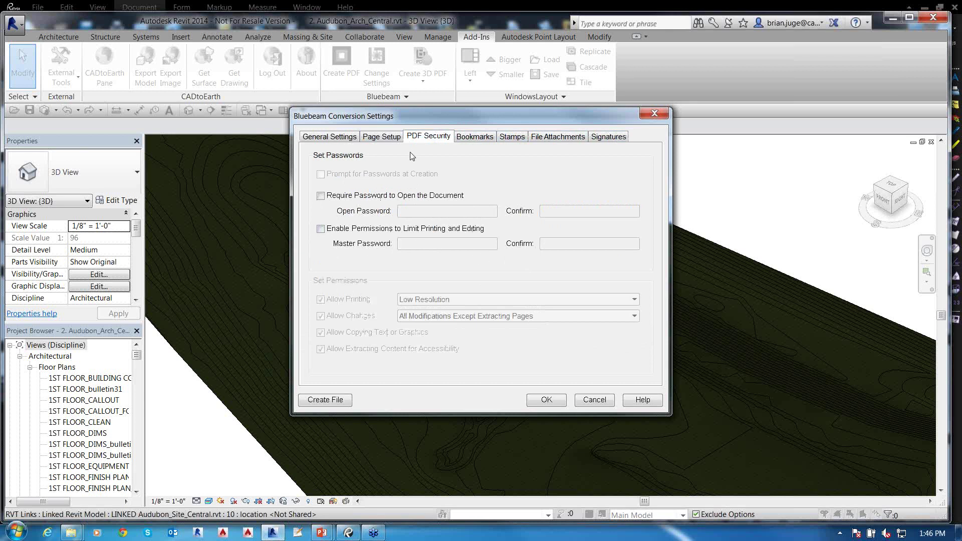
{"action": "left_click", "coordinate": [386, 139]}
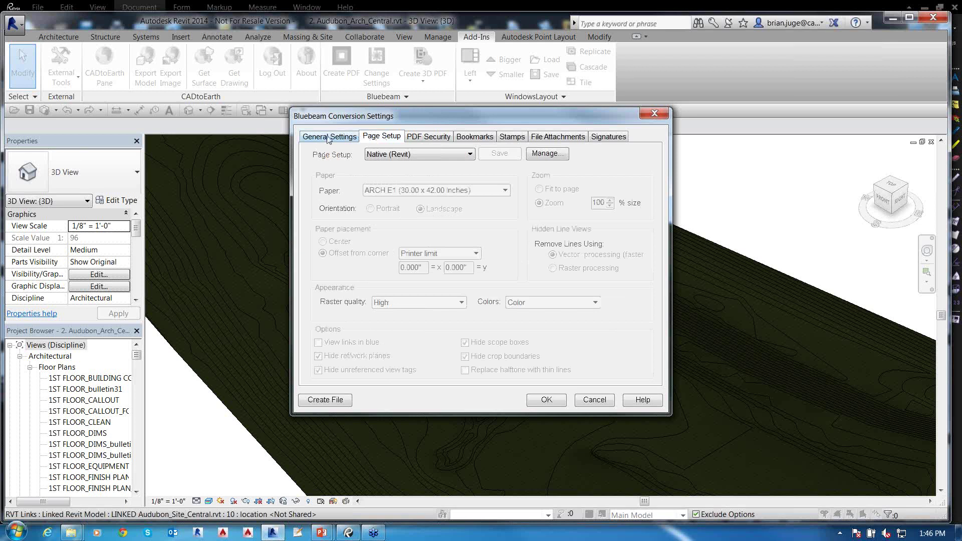
{"action": "left_click", "coordinate": [328, 138]}
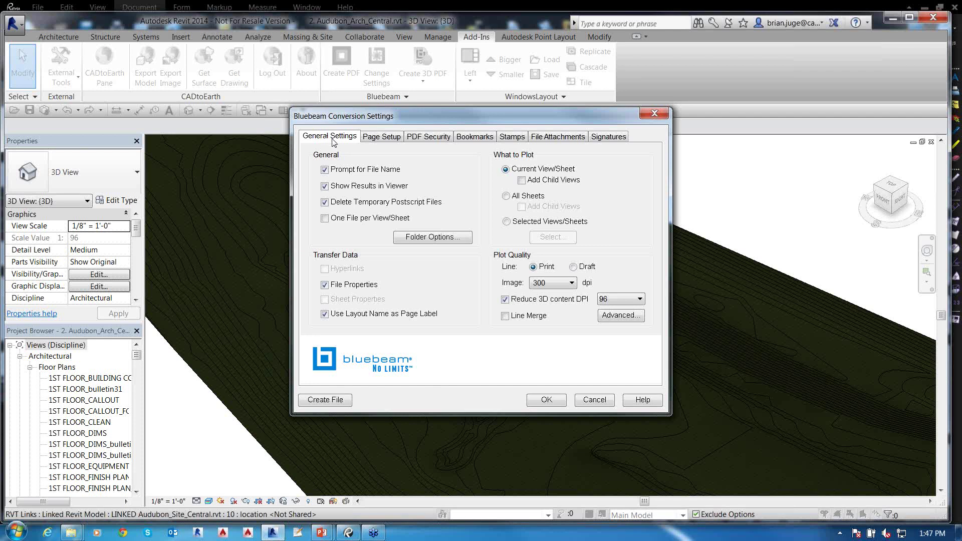
{"action": "left_click", "coordinate": [594, 400]}
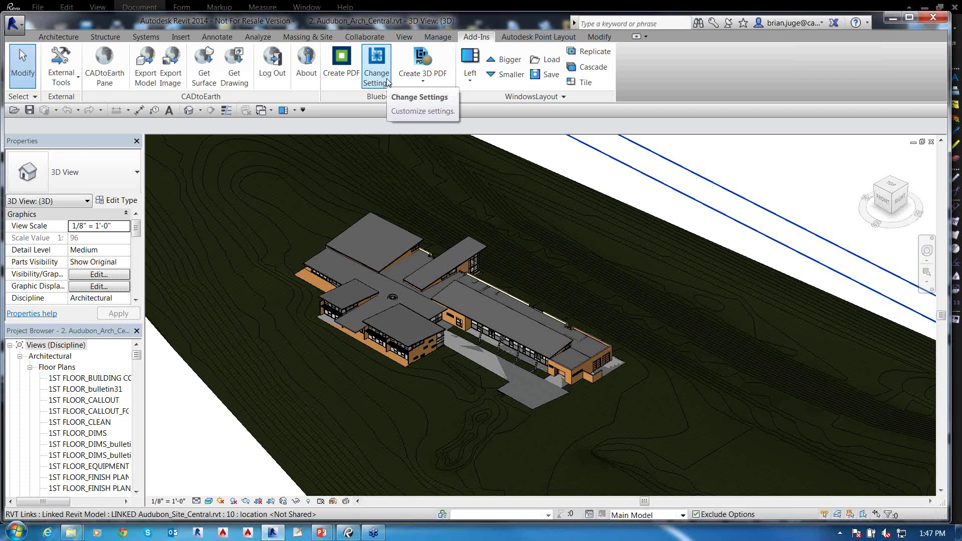
Export the 3D view as 2. Audubon_Arch_Central.pdf to the Desktop via Create 3D PDF
{"action": "left_click", "coordinate": [419, 80]}
{"action": "left_click", "coordinate": [425, 105]}
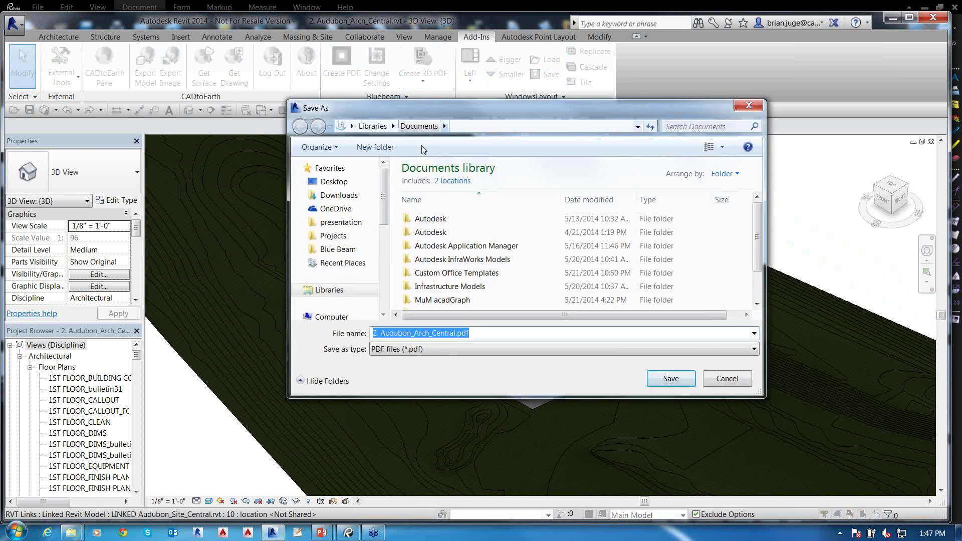
{"action": "left_click", "coordinate": [333, 182]}
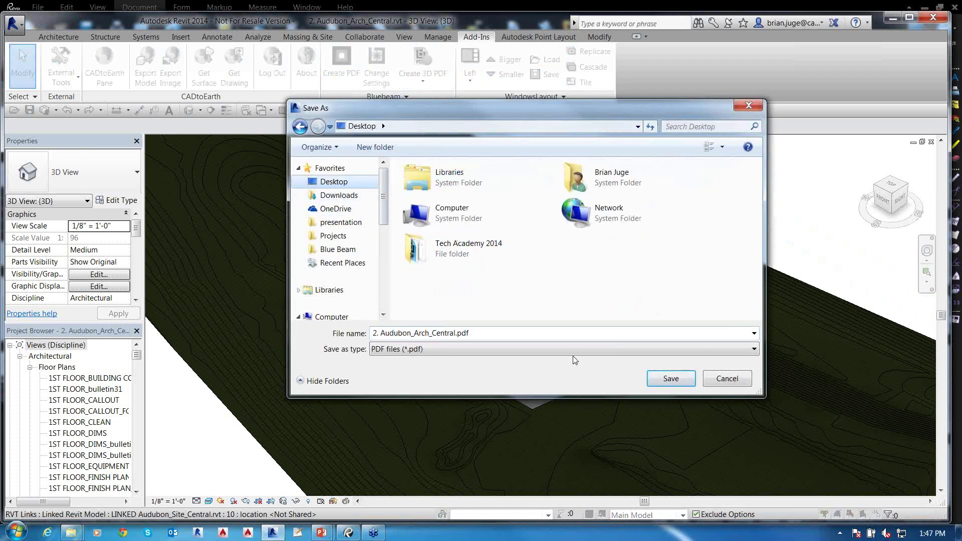
{"action": "left_click", "coordinate": [670, 379]}
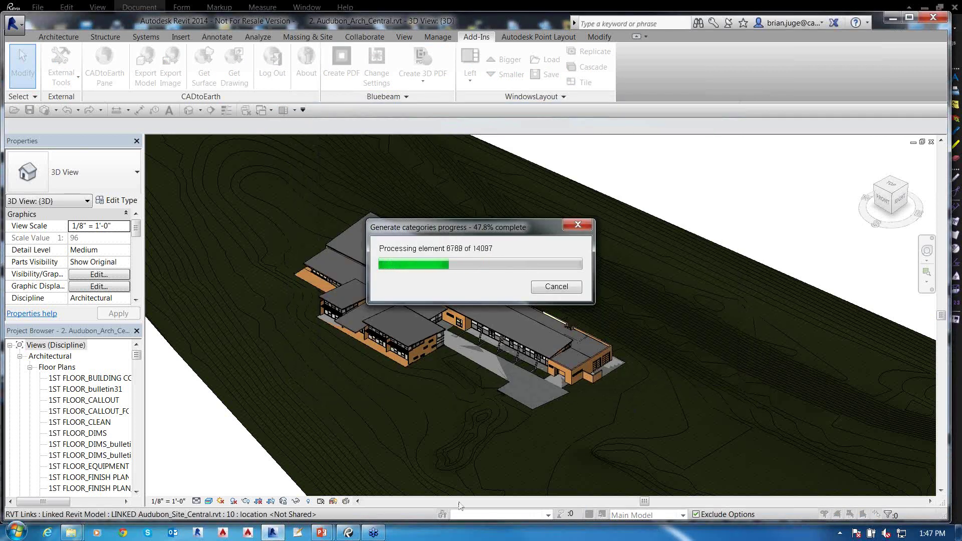
Bring Bluebeam Revu back to the front with the 3D PDF Revit Sample document
{"action": "left_click", "coordinate": [350, 534]}
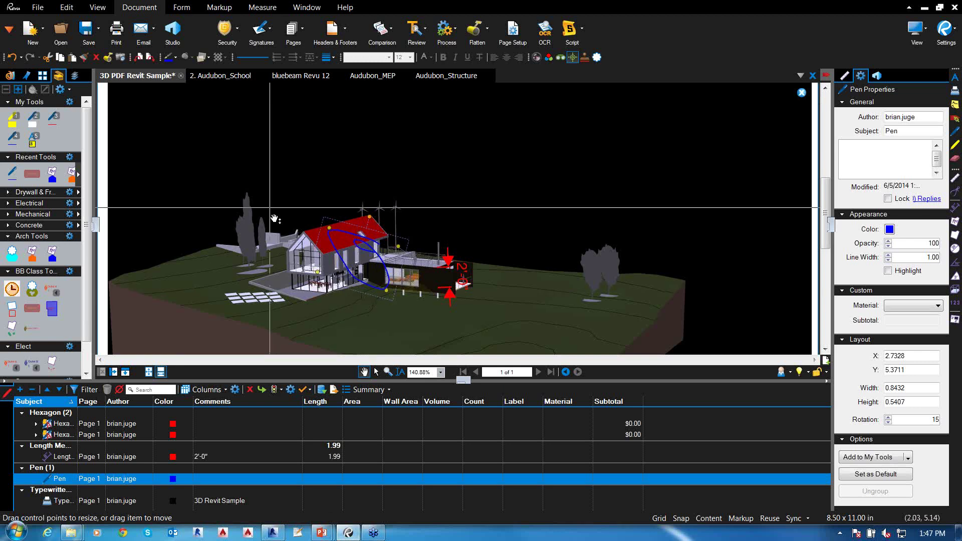
{"action": "mouse_move", "coordinate": [279, 537]}
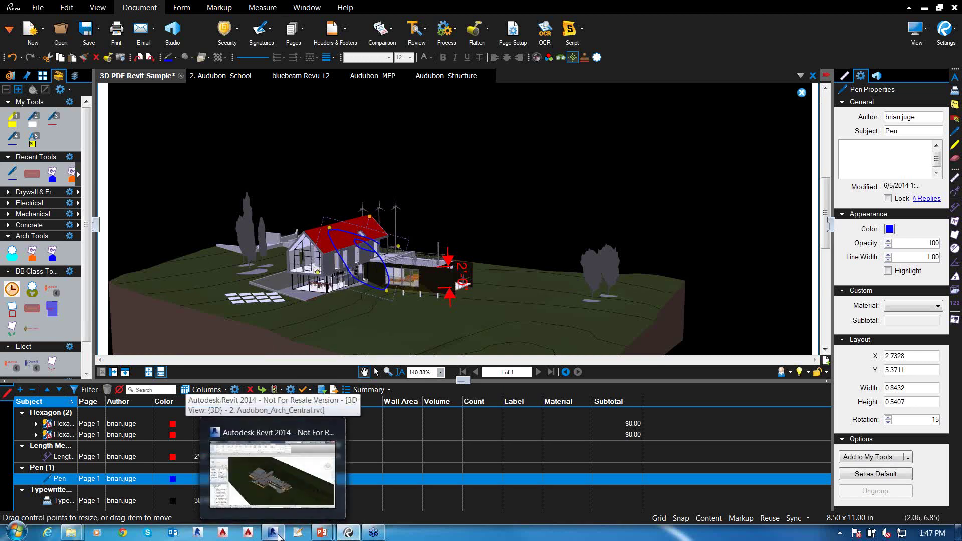
{"action": "left_click", "coordinate": [278, 535]}
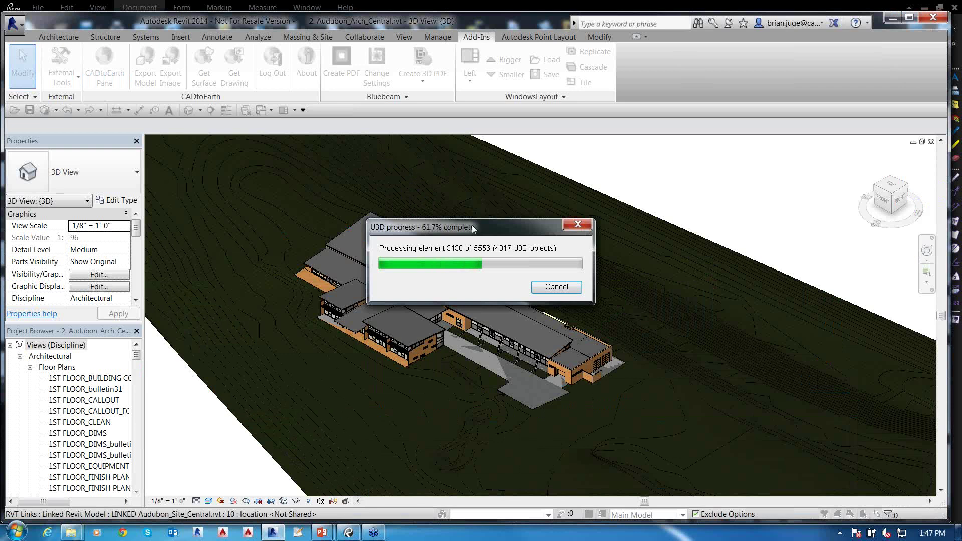
{"action": "left_click", "coordinate": [349, 533]}
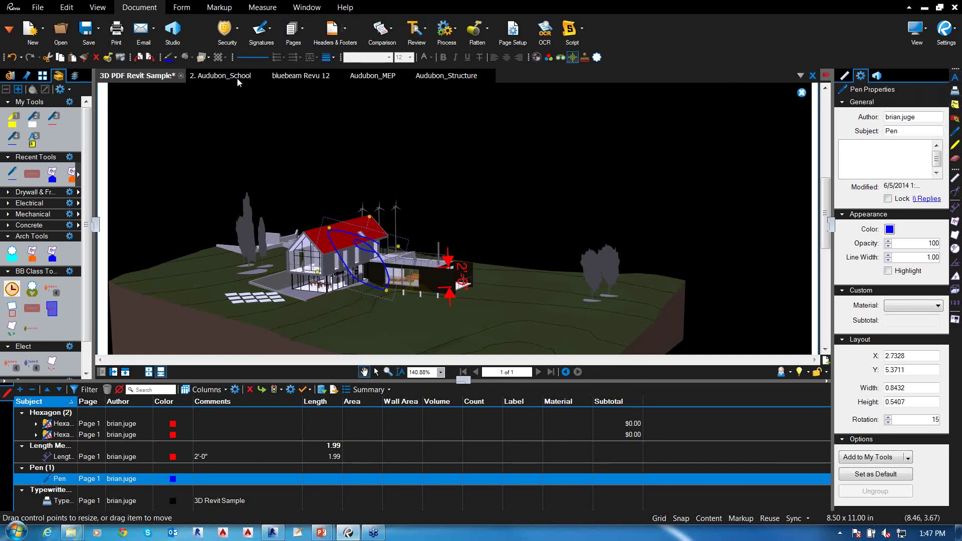
Switch to the 2. Audubon_School sheet and draw an empty text box in its middle
{"action": "left_click", "coordinate": [296, 77]}
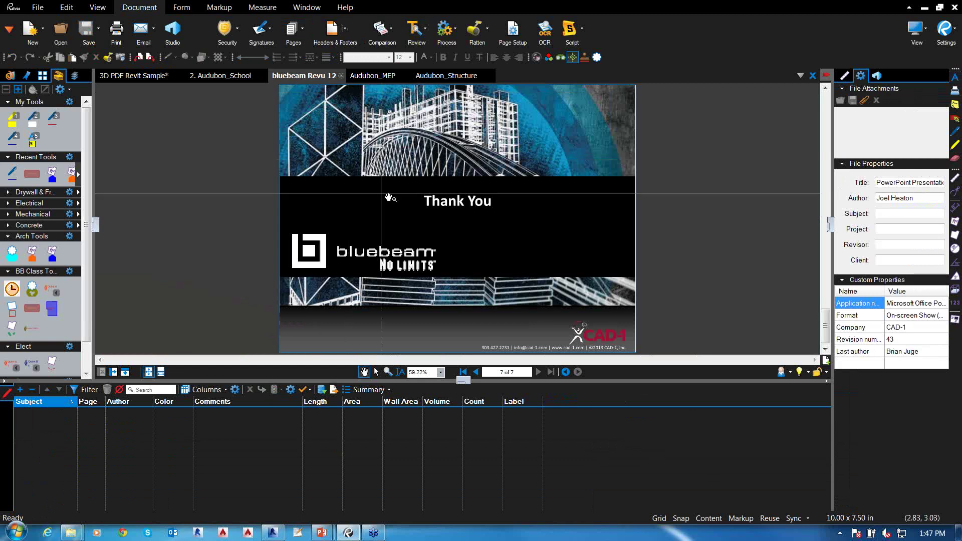
{"action": "left_click", "coordinate": [235, 75]}
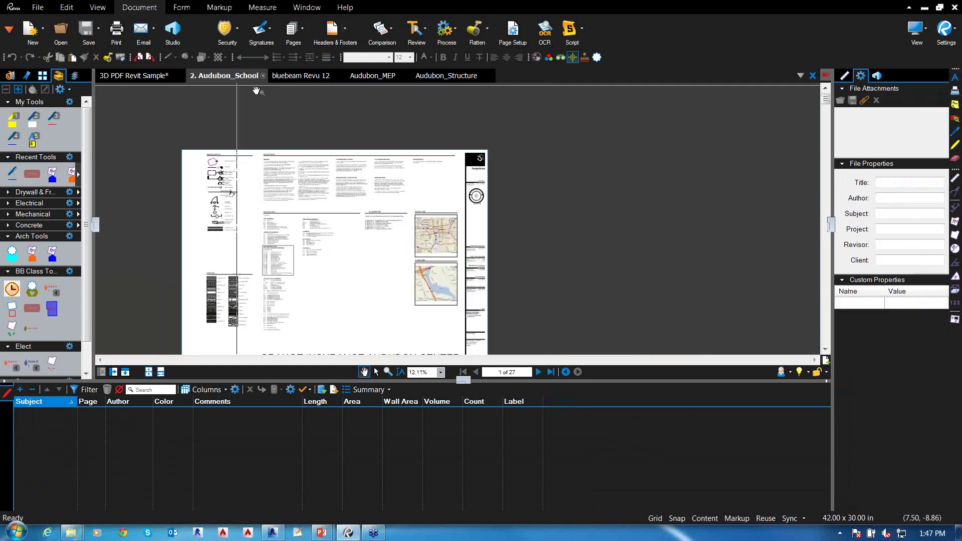
{"action": "left_click", "coordinate": [955, 76]}
{"action": "left_click_drag", "start_coordinate": [393, 295], "coordinate": [408, 306]}
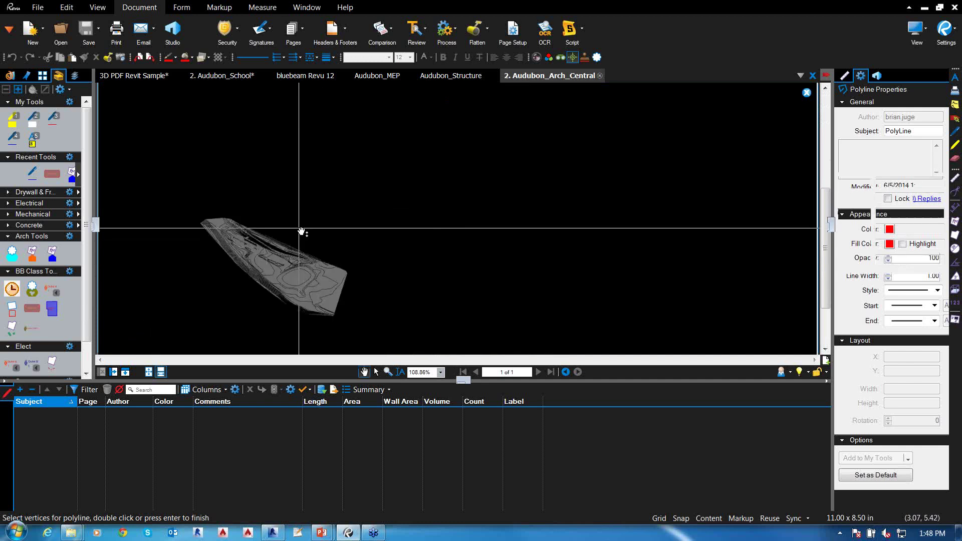
Orbit the Audubon model and lift a roof part above the building
{"action": "key", "text": "Escape"}
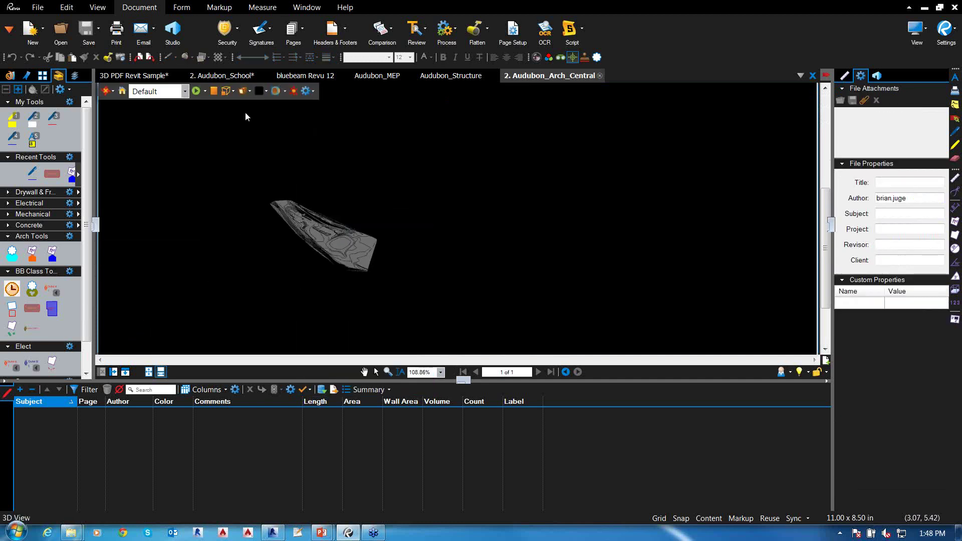
{"action": "left_click_drag", "start_coordinate": [245, 116], "coordinate": [453, 353]}
{"action": "left_click", "coordinate": [458, 186]}
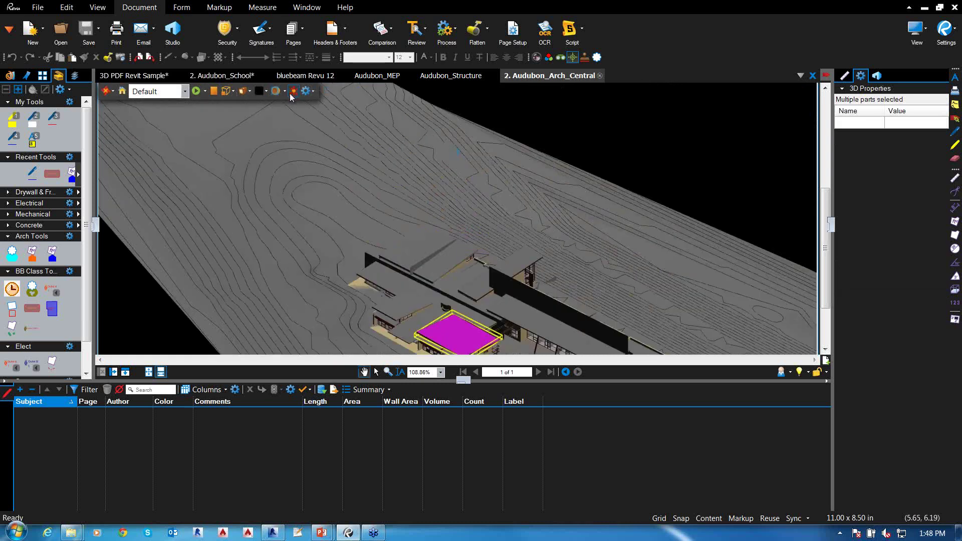
{"action": "left_click_drag", "start_coordinate": [441, 299], "coordinate": [620, 103]}
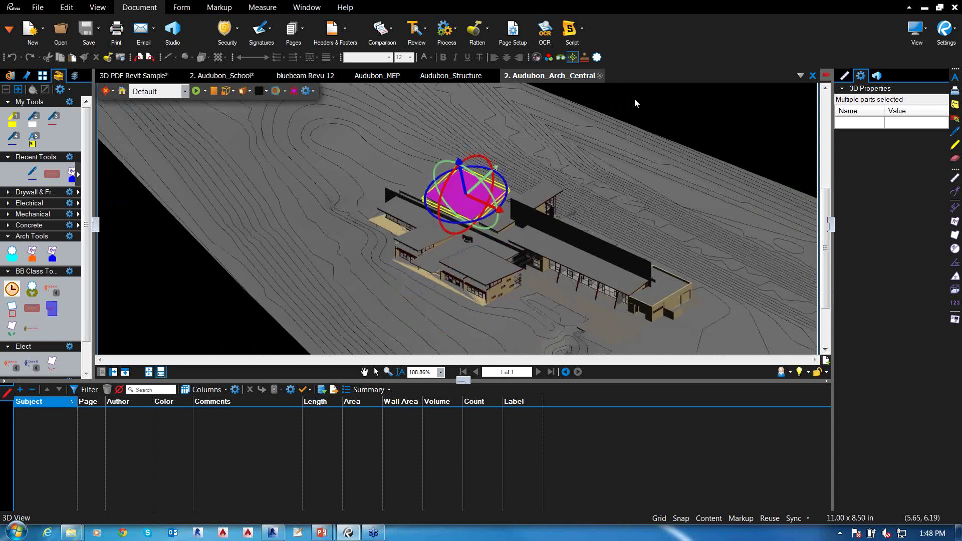
Select the site surface to show its Site - Grass 2 material and 846755 SF area
{"action": "left_click", "coordinate": [635, 103]}
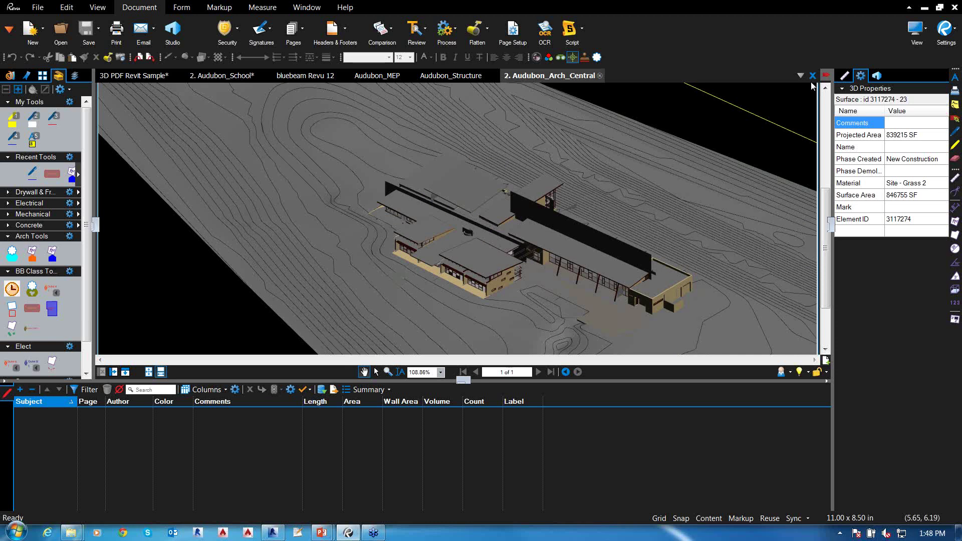
{"action": "mouse_move", "coordinate": [655, 137]}
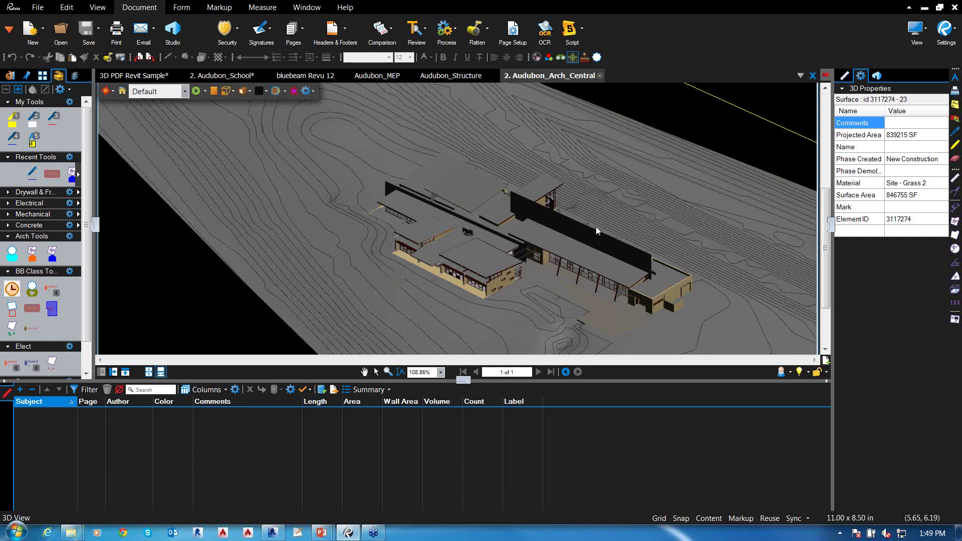
{"action": "scroll", "coordinate": [595, 226], "scroll_direction": "down", "scroll_amount": 3}
{"action": "scroll", "coordinate": [457, 158], "scroll_direction": "up", "scroll_amount": 4}
{"action": "scroll", "coordinate": [431, 157], "scroll_direction": "down", "scroll_amount": 3}
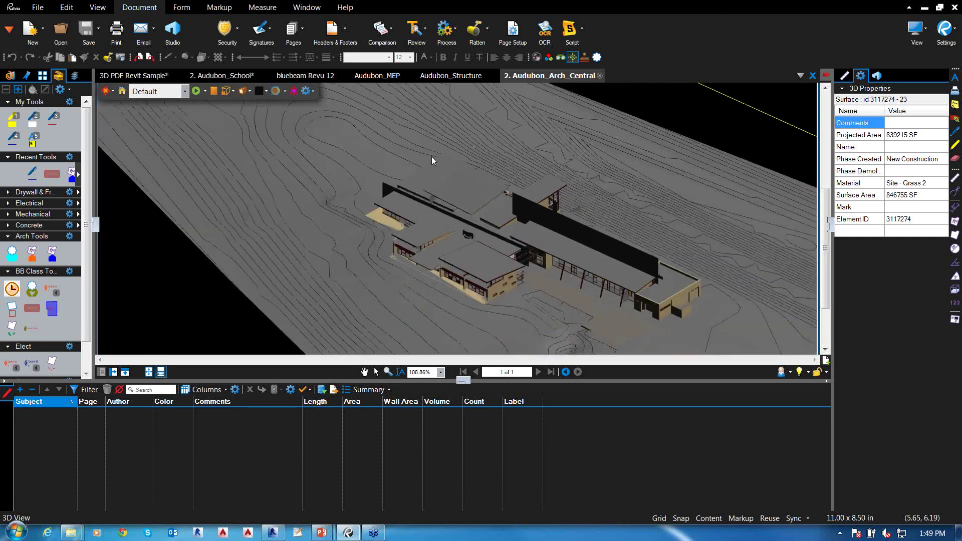
Light the Audubon_Arch_Central model with a brighter lighting scheme
{"action": "left_click", "coordinate": [267, 94]}
{"action": "left_click", "coordinate": [257, 103]}
{"action": "left_click", "coordinate": [248, 91]}
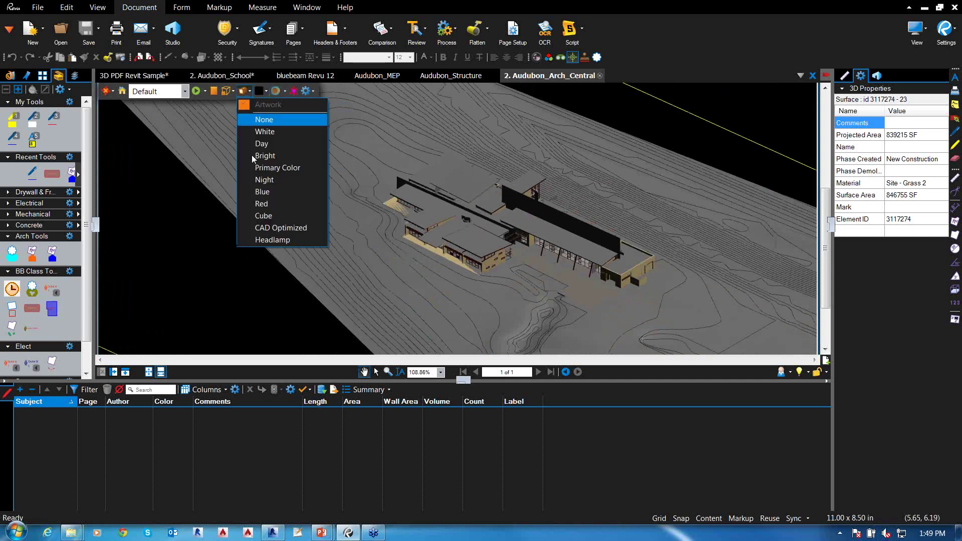
{"action": "left_click", "coordinate": [262, 145]}
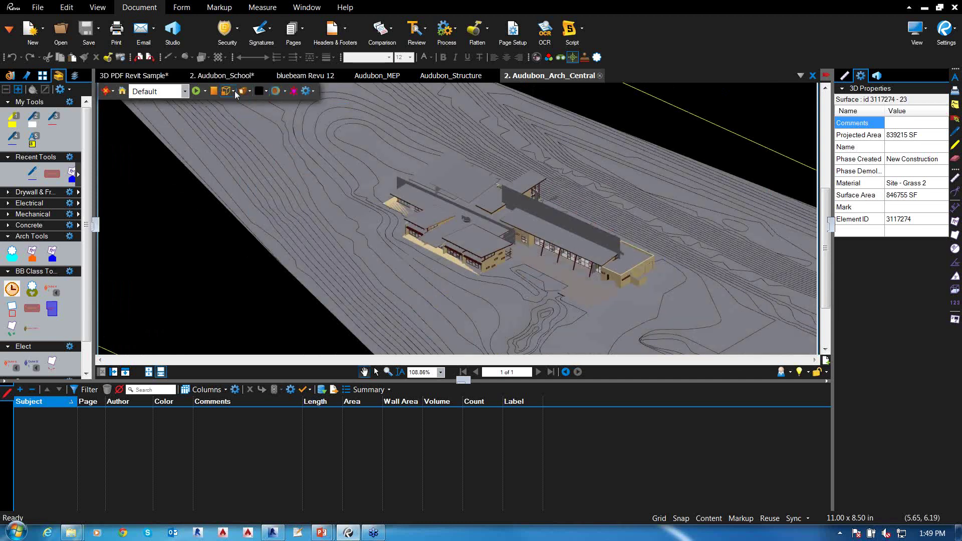
Render the model in Illustration style, then in Shaded Illustration style
{"action": "left_click", "coordinate": [233, 91]}
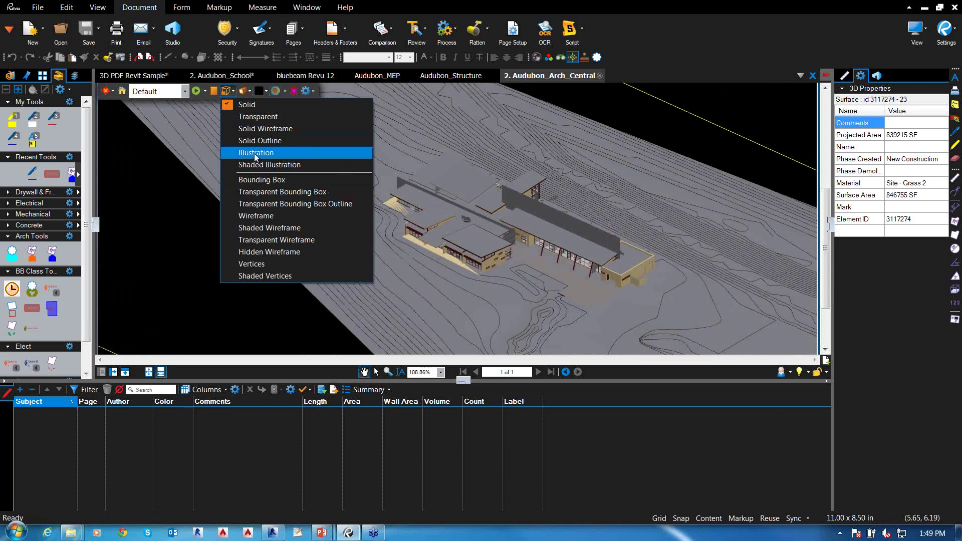
{"action": "left_click", "coordinate": [255, 156]}
{"action": "left_click", "coordinate": [233, 91]}
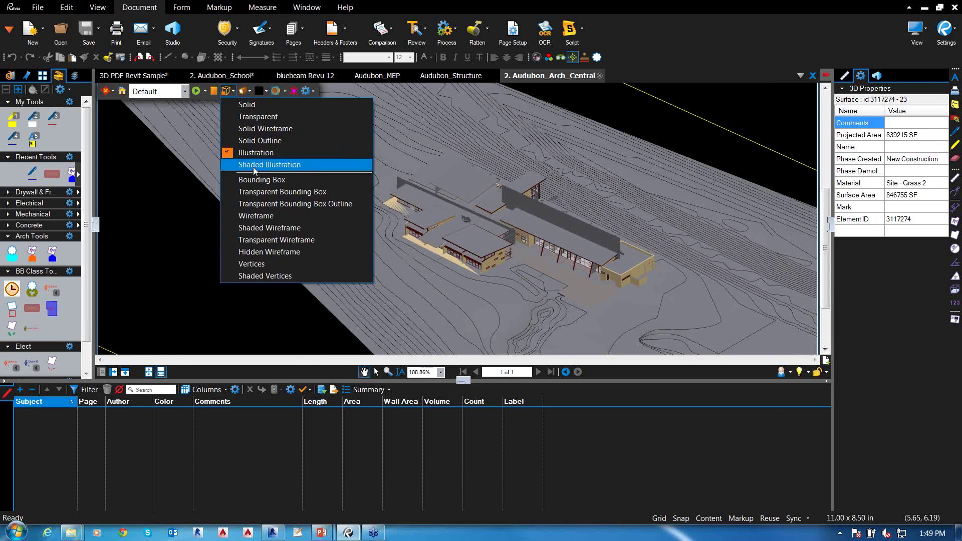
{"action": "left_click", "coordinate": [257, 166]}
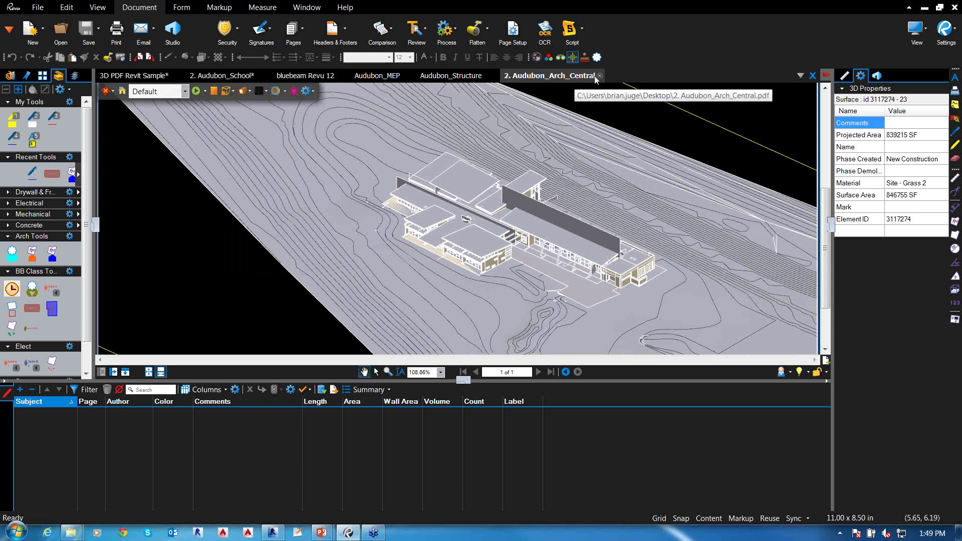
Close the Audubon_Arch_Central 3D PDF and show the drawing set's page thumbnails
{"action": "left_click", "coordinate": [600, 76]}
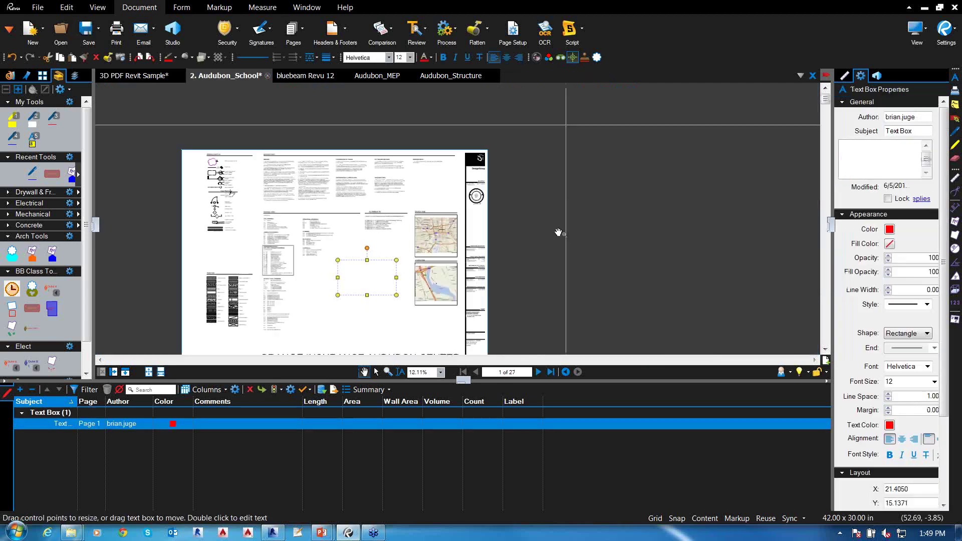
{"action": "scroll", "coordinate": [475, 230], "scroll_direction": "up", "scroll_amount": 5}
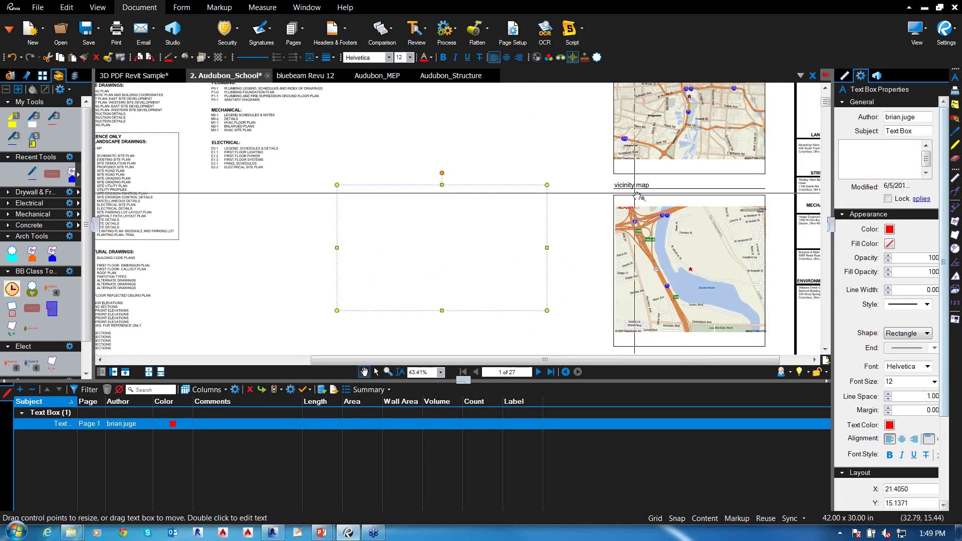
{"action": "scroll", "coordinate": [516, 186], "scroll_direction": "down", "scroll_amount": 5}
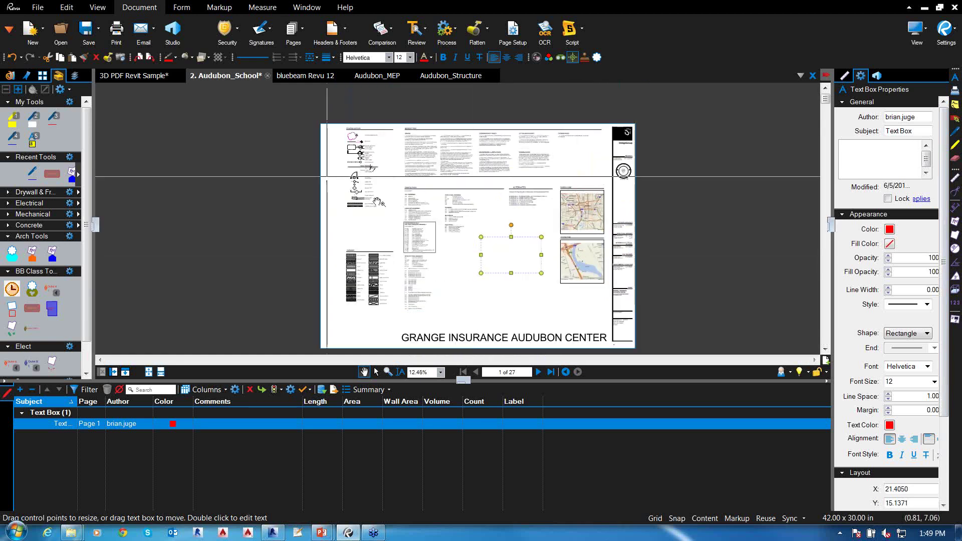
{"action": "left_click", "coordinate": [42, 76]}
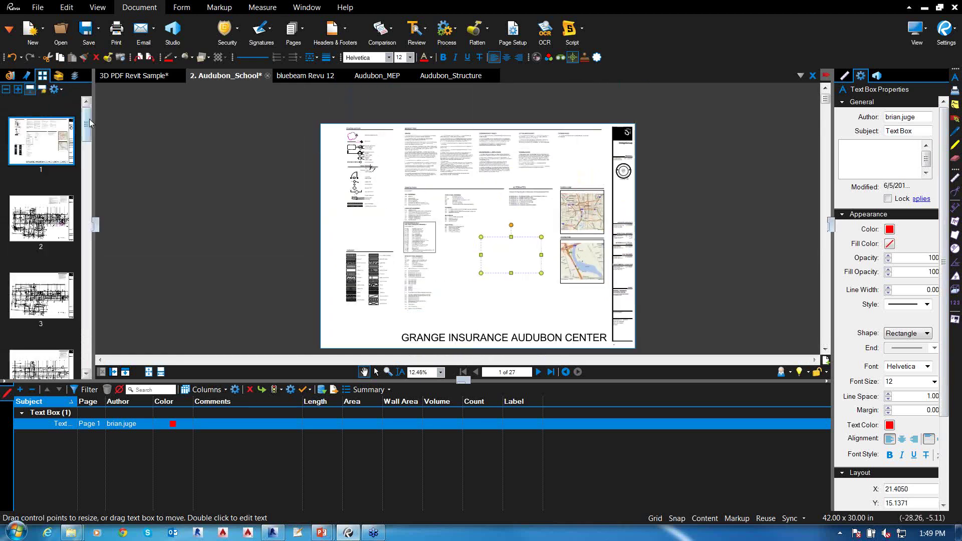
{"action": "left_click_drag", "start_coordinate": [87, 120], "coordinate": [99, 380]}
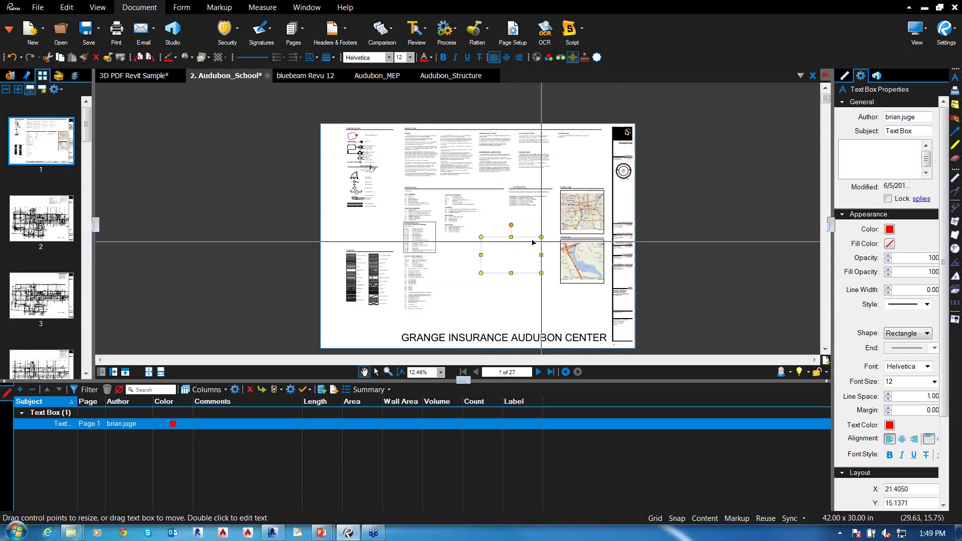
{"action": "scroll", "coordinate": [511, 246], "scroll_direction": "up", "scroll_amount": 4}
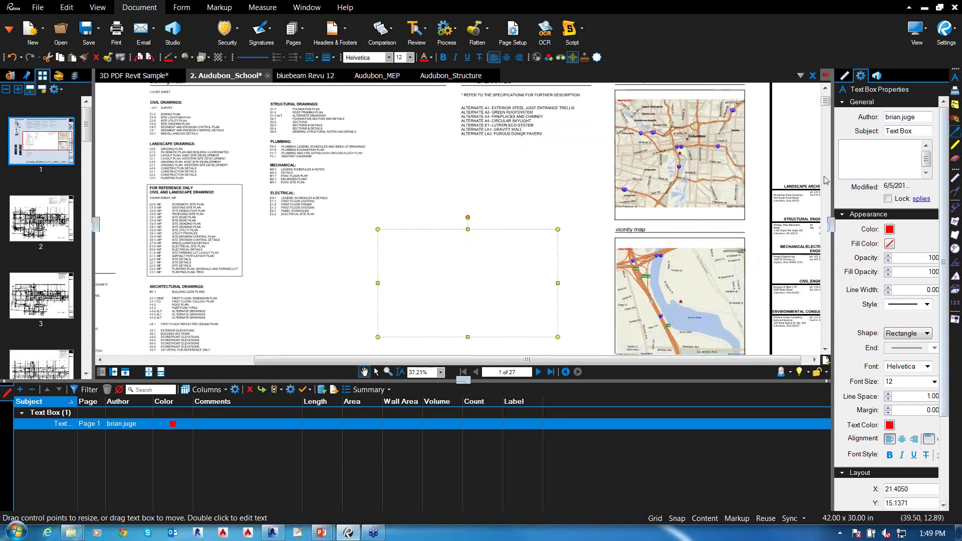
Draw a red freehand S on page 1 and highlight the Mechanical sheet entries in yellow
{"action": "key", "text": "k"}
{"action": "mouse_move", "coordinate": [519, 150]}
{"action": "left_mouse_down"}
{"action": "mouse_move", "coordinate": [523, 235]}
{"action": "mouse_move", "coordinate": [480, 241]}
{"action": "left_mouse_up"}
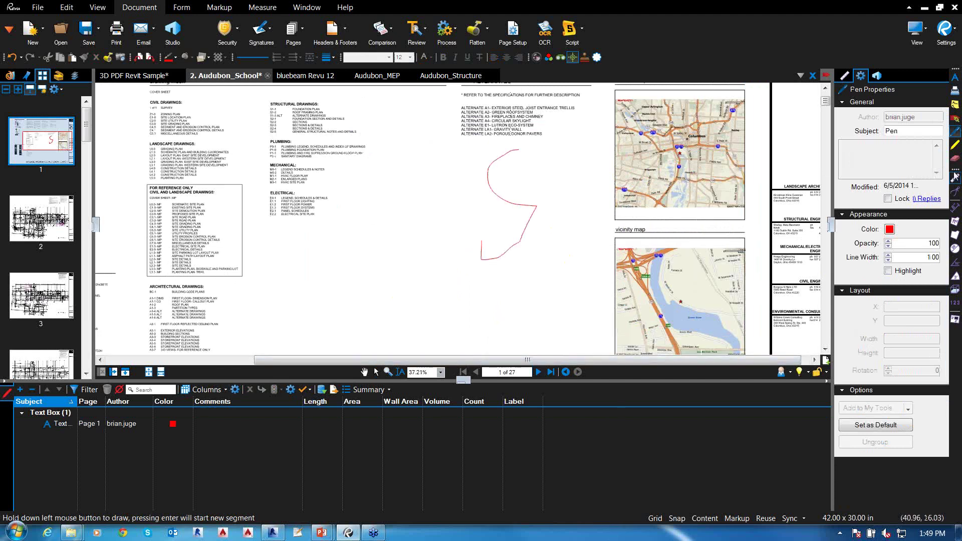
{"action": "left_click", "coordinate": [954, 145]}
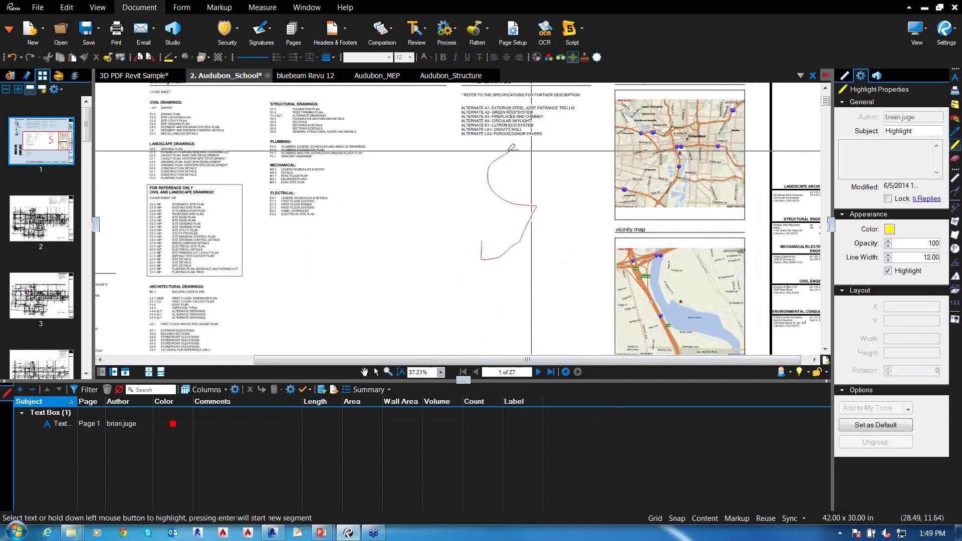
{"action": "mouse_move", "coordinate": [356, 166]}
{"action": "left_mouse_down"}
{"action": "mouse_move", "coordinate": [393, 188]}
{"action": "mouse_move", "coordinate": [404, 215]}
{"action": "mouse_move", "coordinate": [442, 230]}
{"action": "left_mouse_up"}
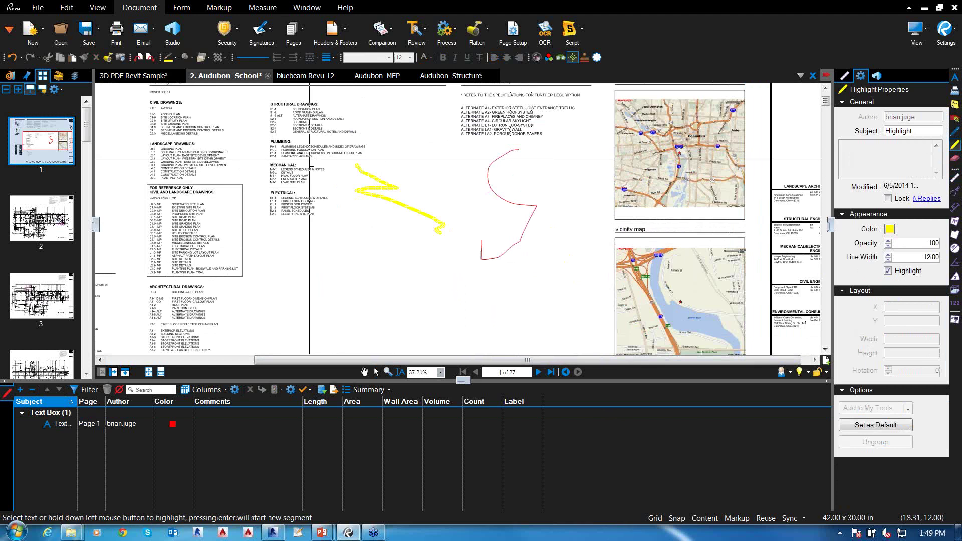
{"action": "left_click_drag", "start_coordinate": [268, 160], "coordinate": [289, 179]}
{"action": "scroll", "coordinate": [288, 179], "scroll_direction": "up", "scroll_amount": 6}
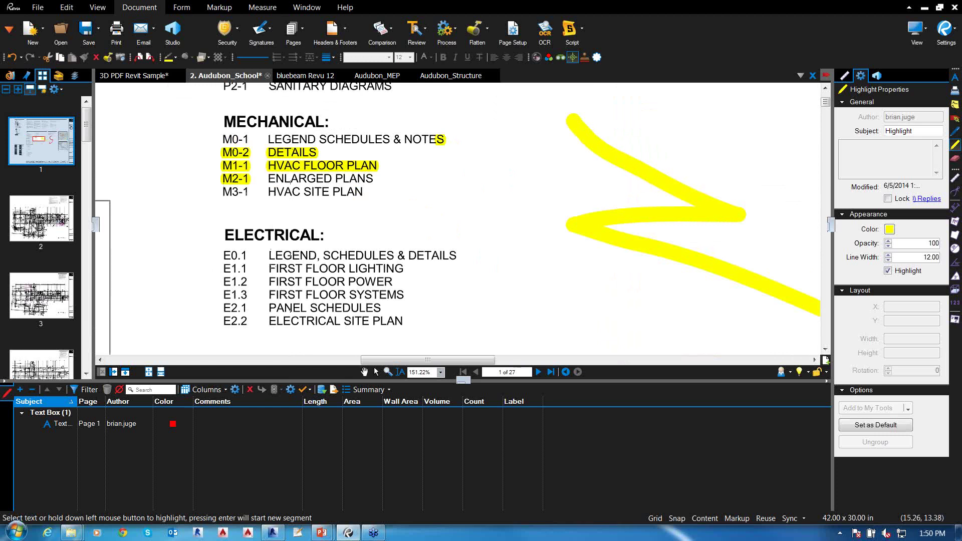
Display the page 2 floor plan of the drawing set
{"action": "left_click", "coordinate": [41, 219]}
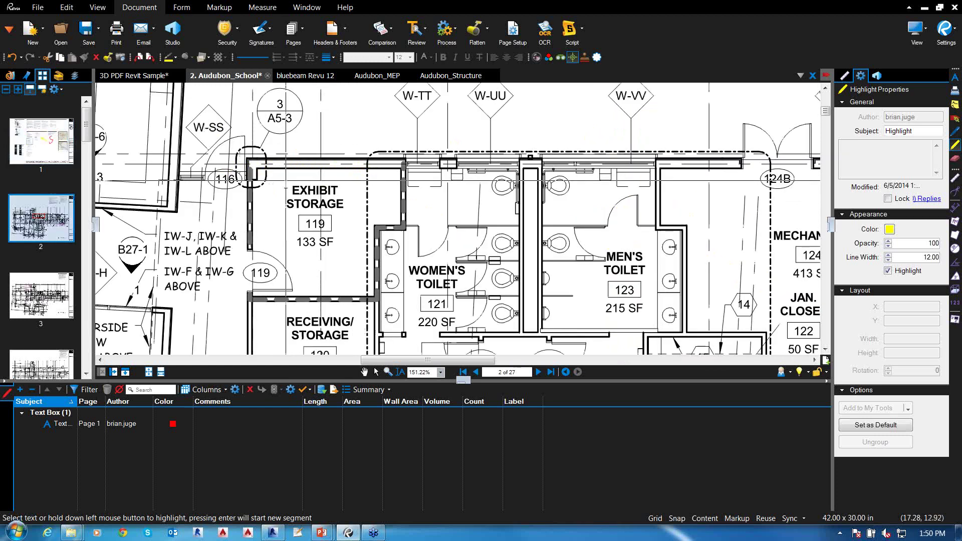
{"action": "scroll", "coordinate": [347, 153], "scroll_direction": "down", "scroll_amount": 3}
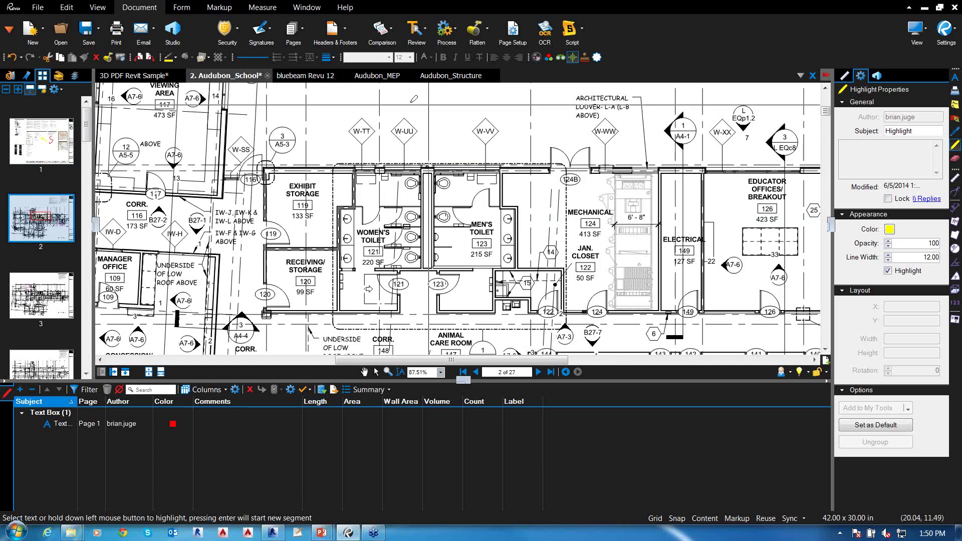
{"action": "scroll", "coordinate": [416, 168], "scroll_direction": "up", "scroll_amount": 2}
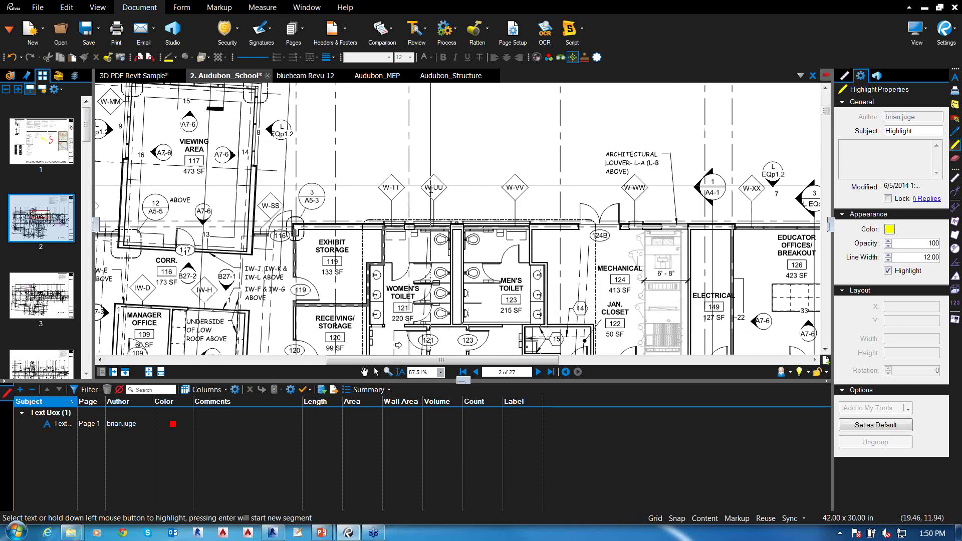
Run a text search for W-UU limited to the current page
{"action": "left_click", "coordinate": [560, 58]}
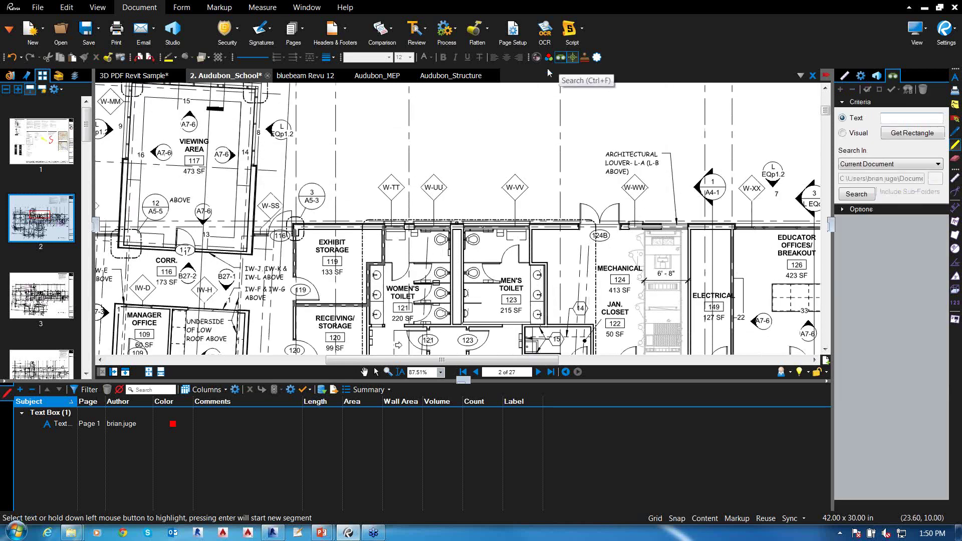
{"action": "double_click", "coordinate": [426, 187]}
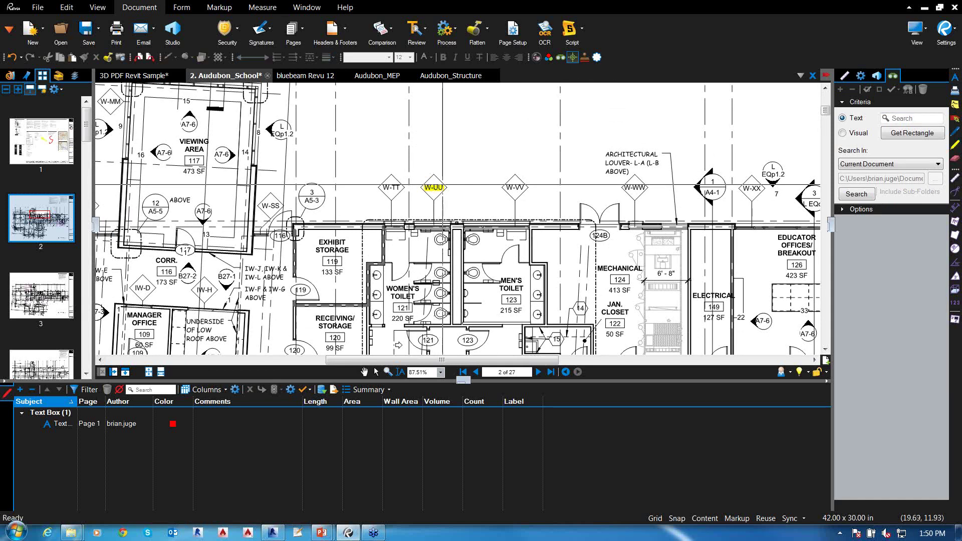
{"action": "left_click", "coordinate": [890, 117]}
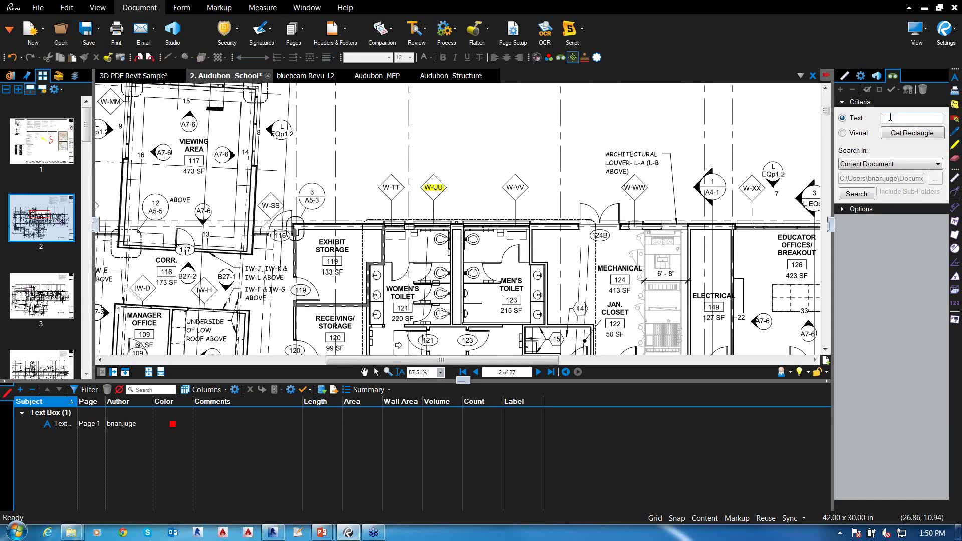
{"action": "type", "text": "W-uu"}
{"action": "key", "text": "BackSpace"}
{"action": "key", "text": "BackSpace"}
{"action": "type", "text": "UU"}
{"action": "left_click", "coordinate": [903, 164]}
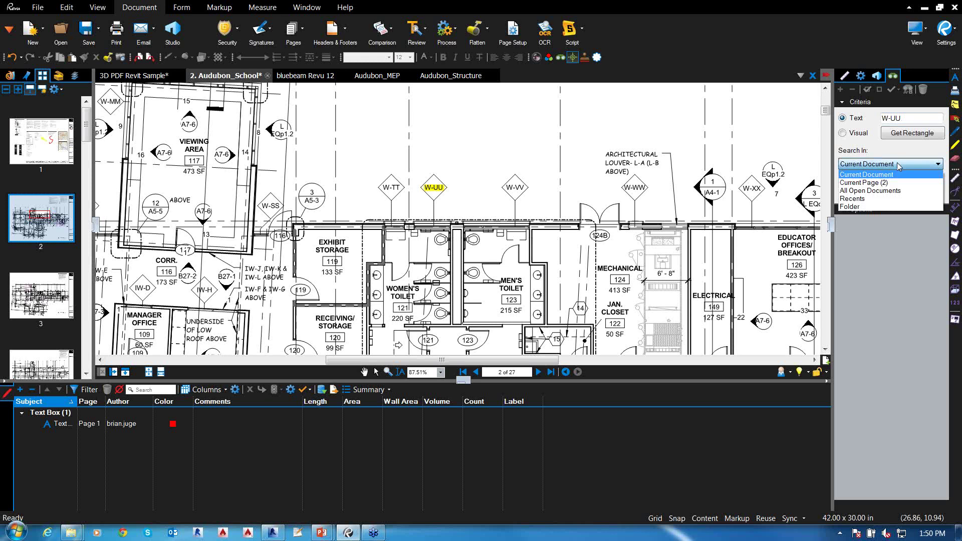
{"action": "left_click", "coordinate": [874, 183]}
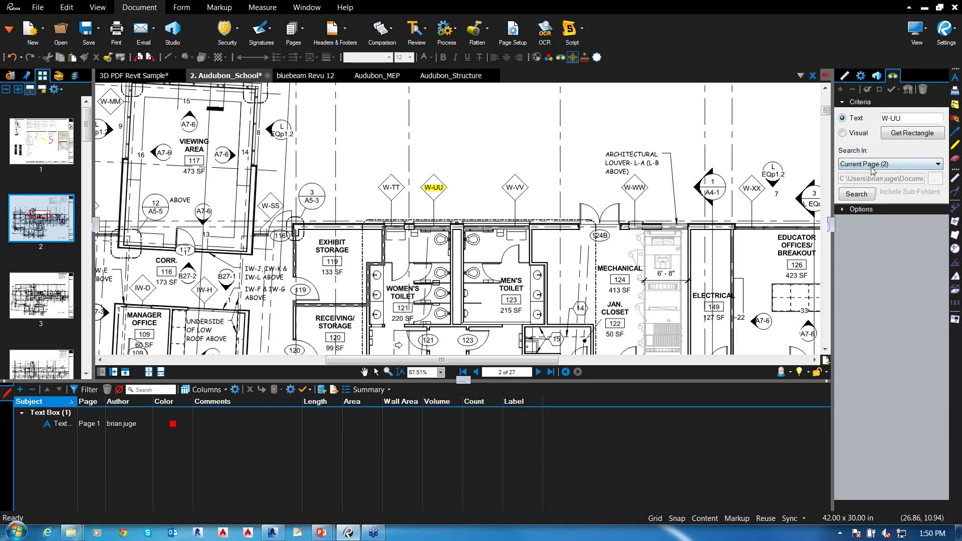
{"action": "left_click", "coordinate": [857, 193]}
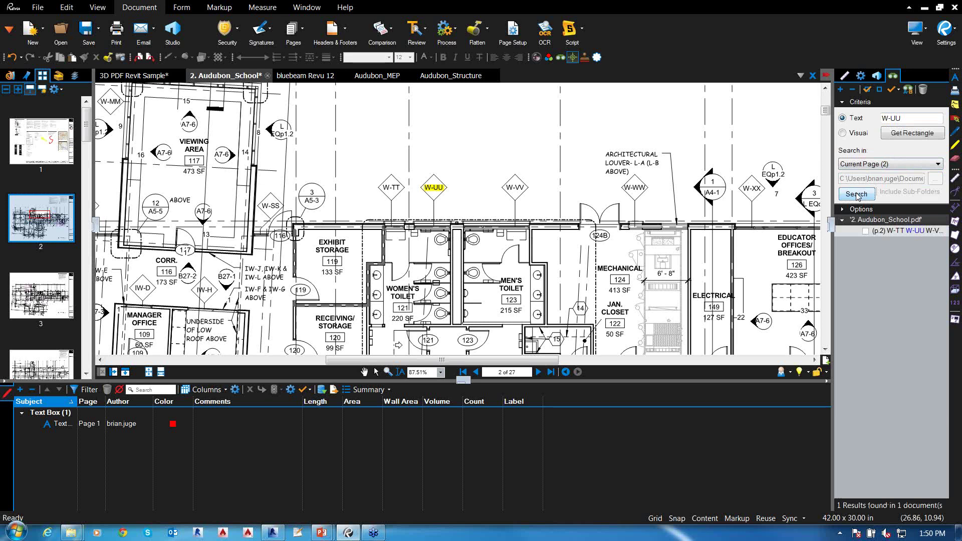
Show the single W-UU match on the plan
{"action": "left_click", "coordinate": [897, 231]}
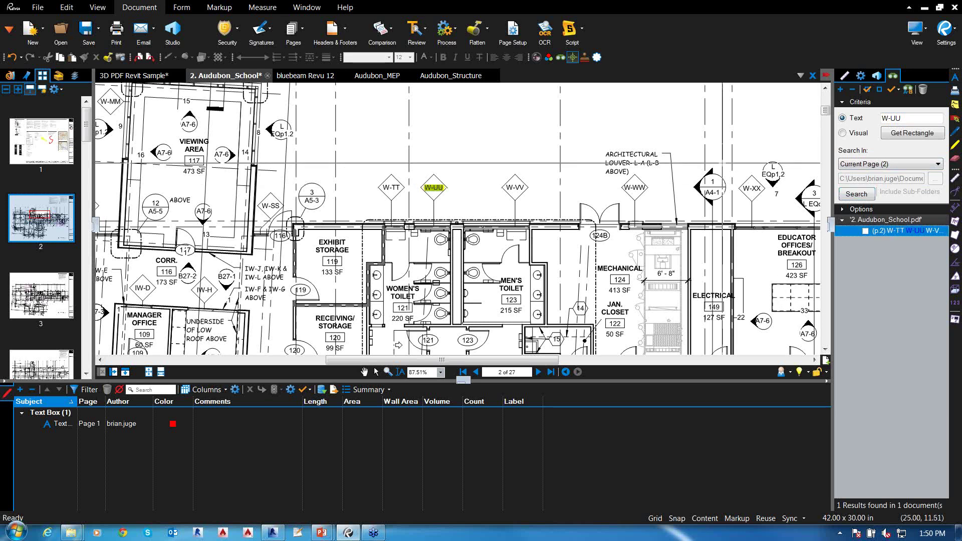
{"action": "left_click_drag", "start_coordinate": [524, 176], "coordinate": [447, 133]}
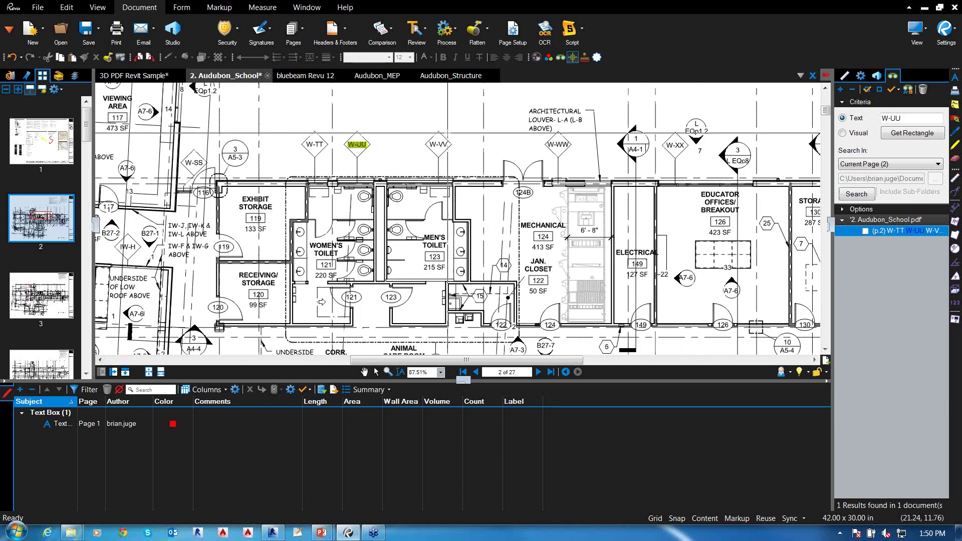
{"action": "scroll", "coordinate": [330, 207], "scroll_direction": "right", "scroll_amount": 6}
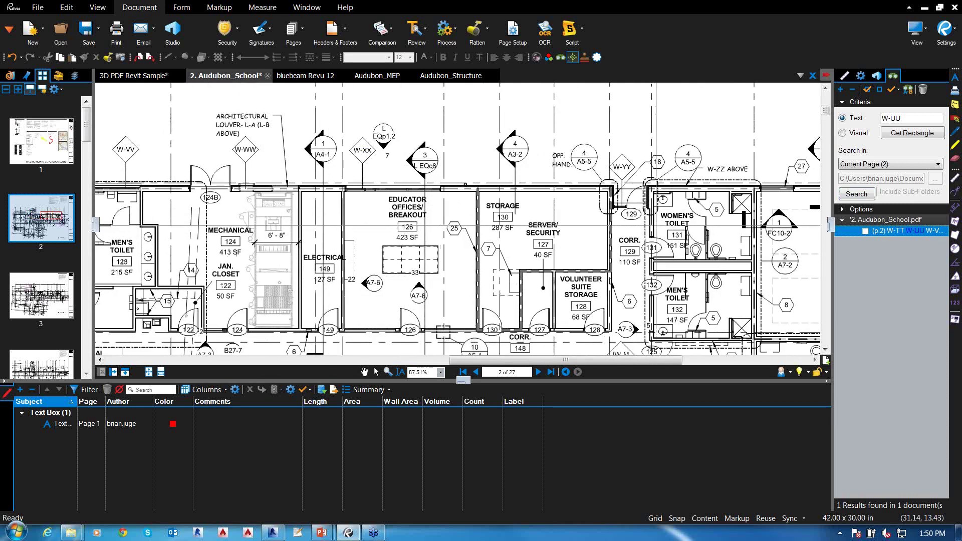
Replace the search term with 7 and search page 2 again
{"action": "double_click", "coordinate": [890, 118]}
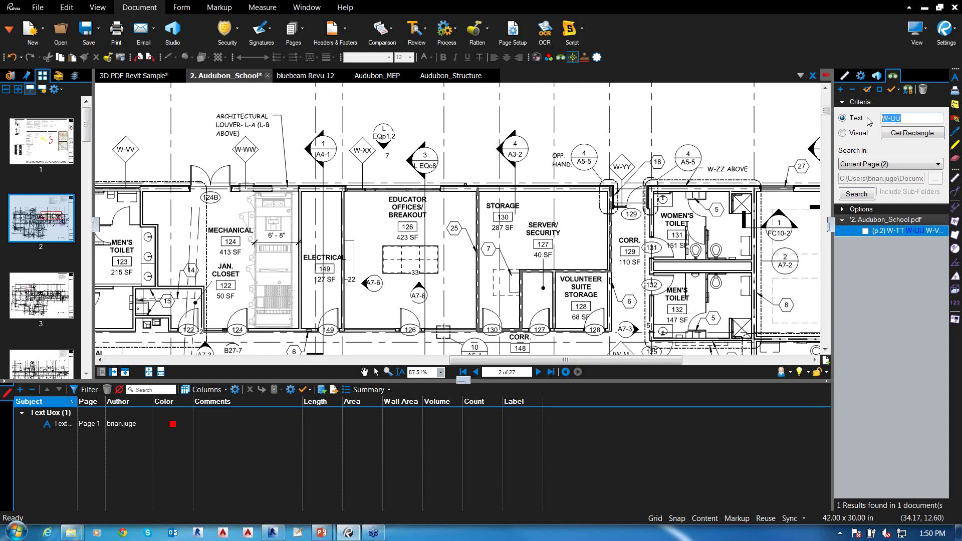
{"action": "type", "text": "7"}
{"action": "left_click", "coordinate": [858, 195]}
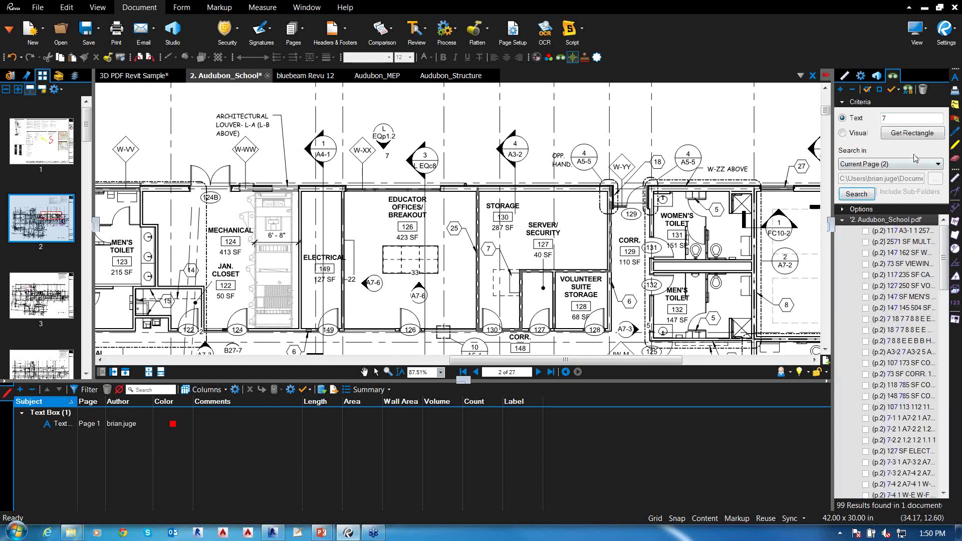
Step through the 7 matches, including 2571 SF, Viewing Area and the men's toilet
{"action": "left_click", "coordinate": [901, 232]}
{"action": "left_click", "coordinate": [901, 242]}
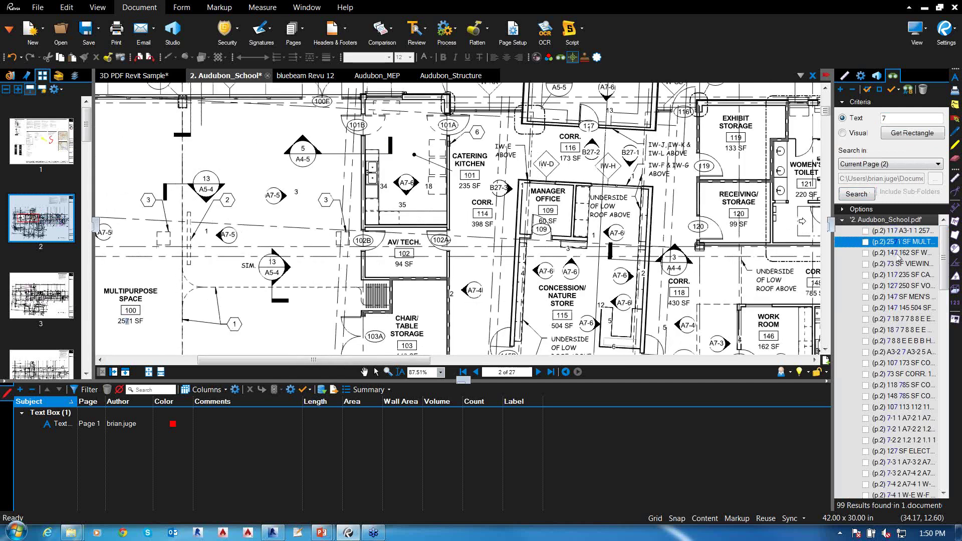
{"action": "left_click", "coordinate": [900, 253]}
{"action": "left_click", "coordinate": [901, 264]}
{"action": "left_click", "coordinate": [902, 275]}
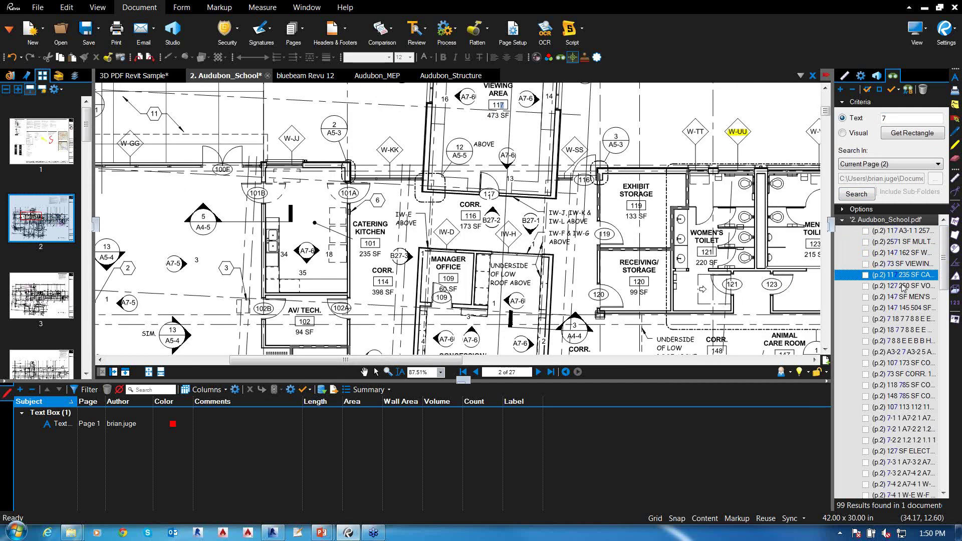
{"action": "left_click", "coordinate": [903, 286]}
{"action": "left_click", "coordinate": [903, 297]}
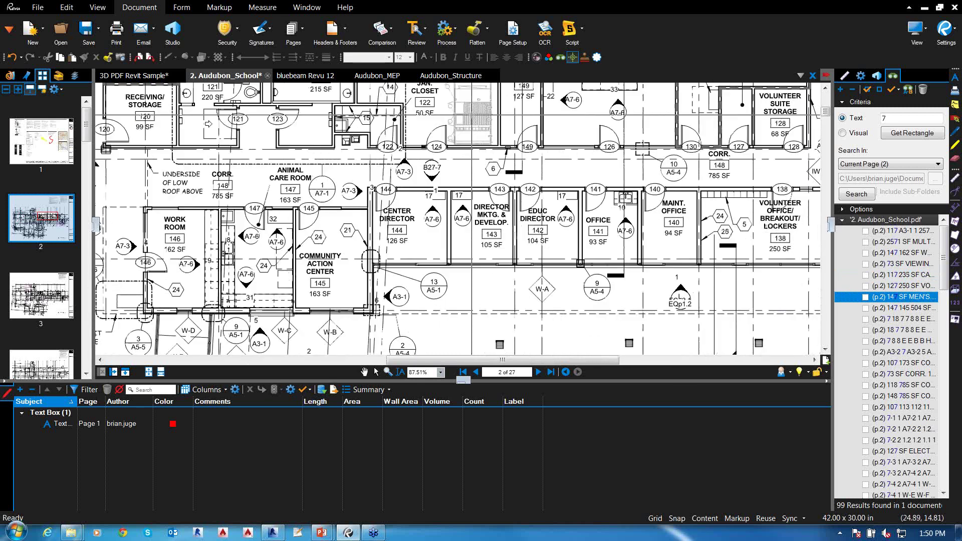
{"action": "scroll", "coordinate": [537, 153], "scroll_direction": "up", "scroll_amount": 5}
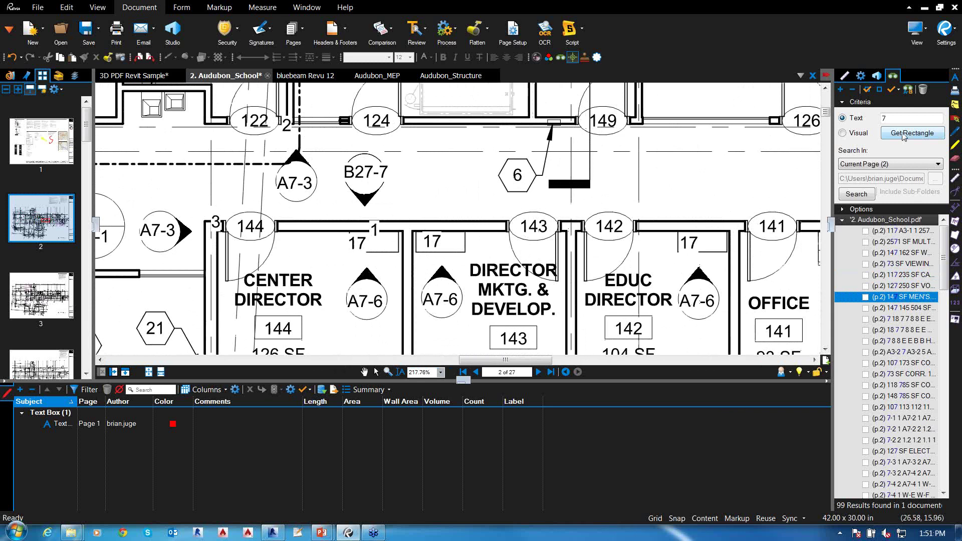
Run a visual search on page 2 using the hexagon 6 tag as the sample
{"action": "left_click", "coordinate": [842, 132]}
{"action": "left_click", "coordinate": [910, 134]}
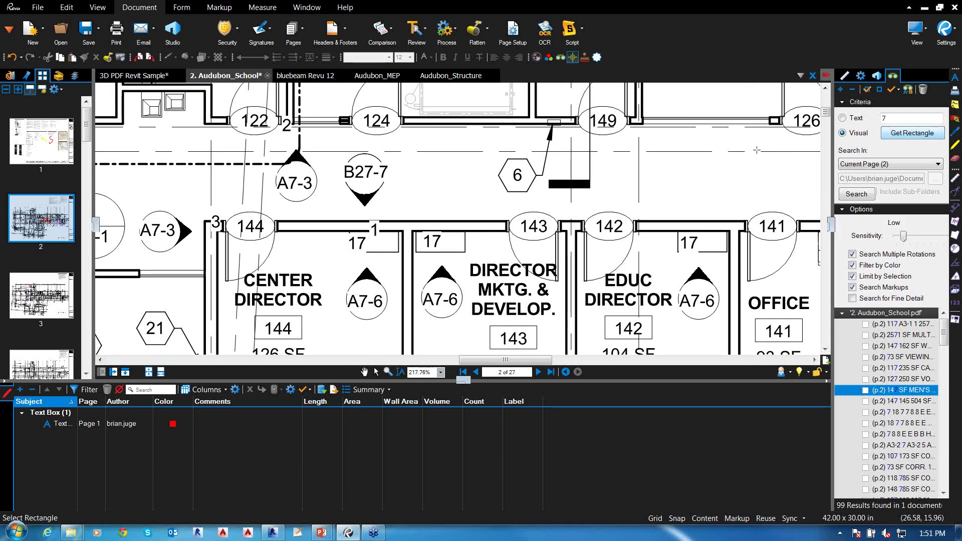
{"action": "left_click_drag", "start_coordinate": [491, 155], "coordinate": [537, 195]}
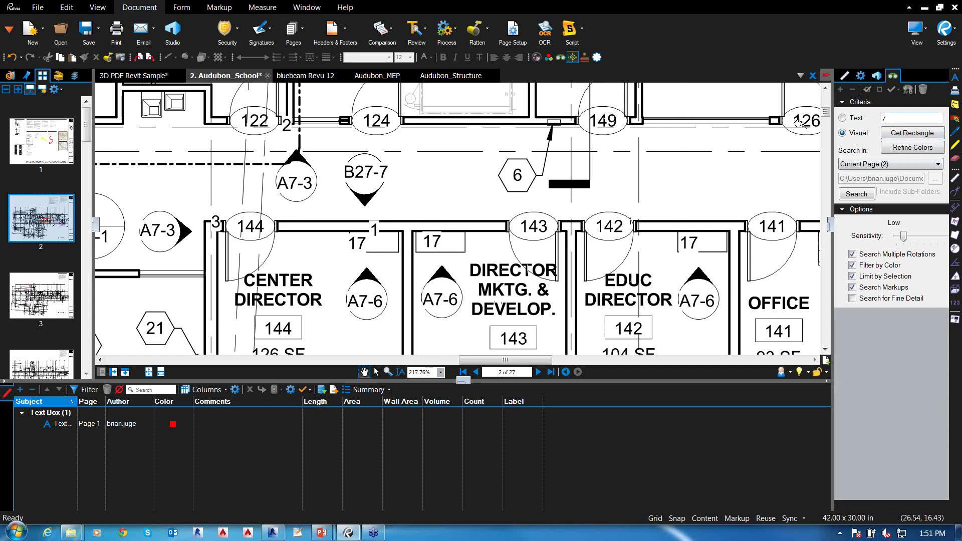
{"action": "left_click", "coordinate": [857, 194]}
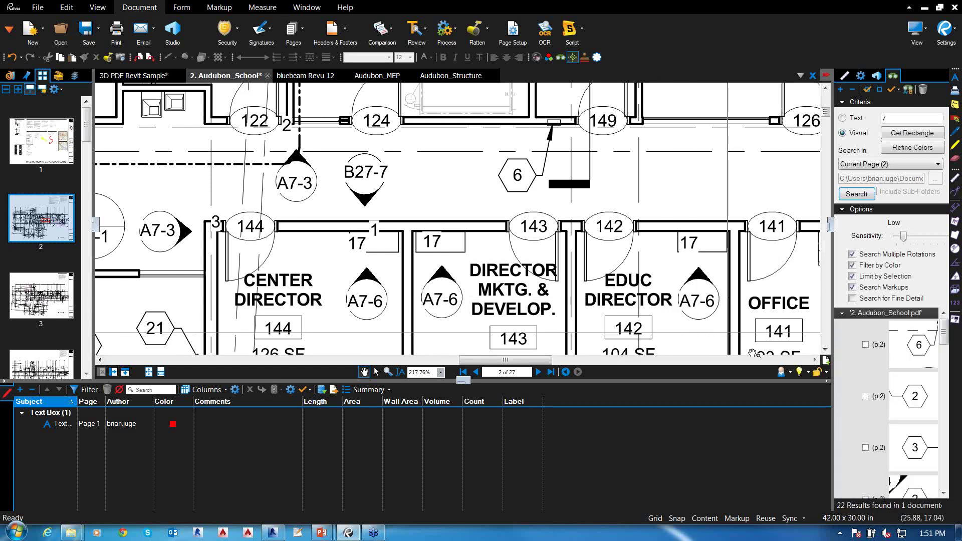
Browse the hexagon tag matches in the visual search results
{"action": "left_click", "coordinate": [918, 354]}
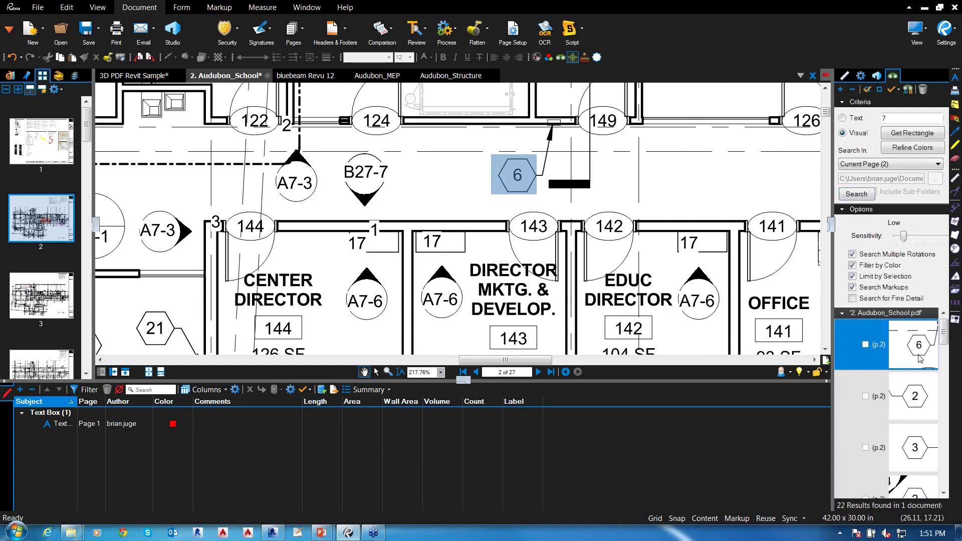
{"action": "left_click", "coordinate": [914, 405]}
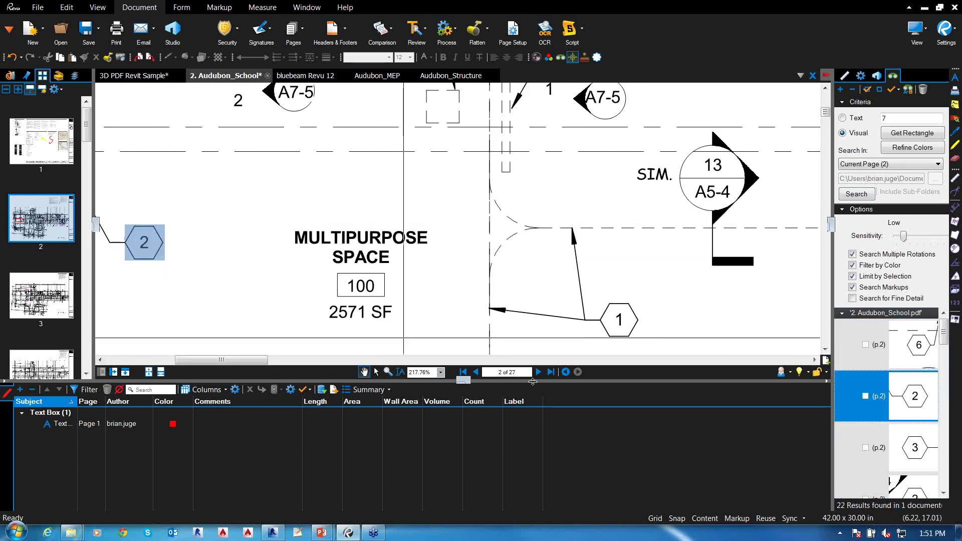
{"action": "scroll", "coordinate": [924, 454], "scroll_direction": "down", "scroll_amount": 3}
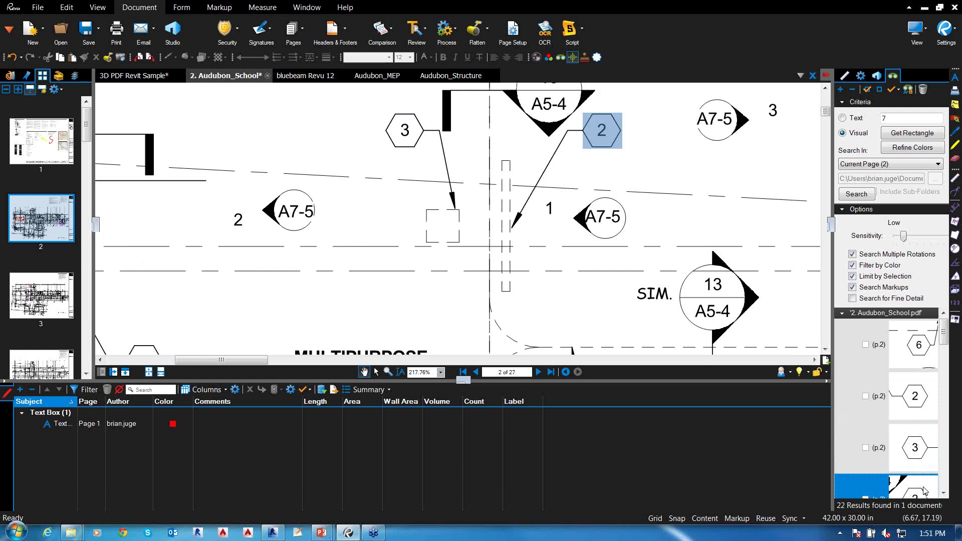
{"action": "left_click", "coordinate": [927, 457]}
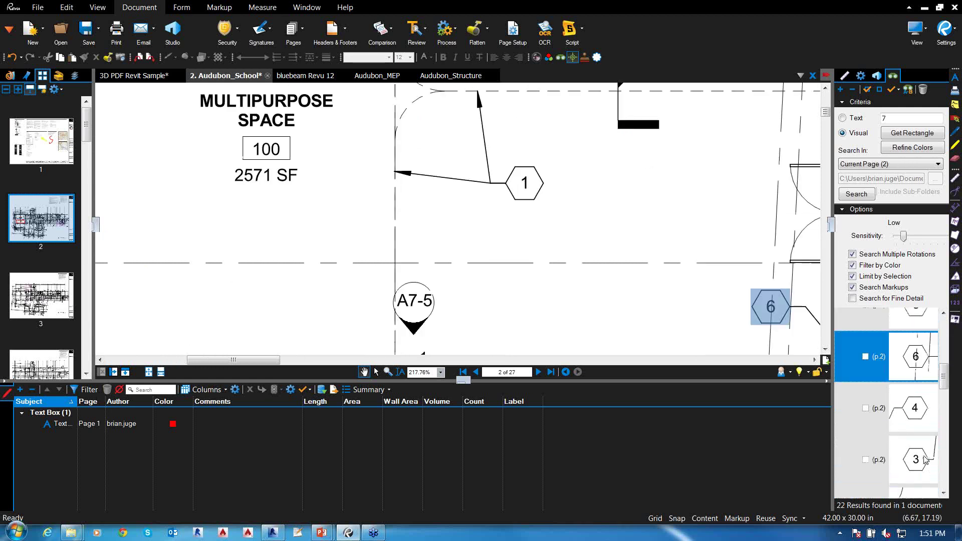
{"action": "scroll", "coordinate": [910, 407], "scroll_direction": "up", "scroll_amount": 3}
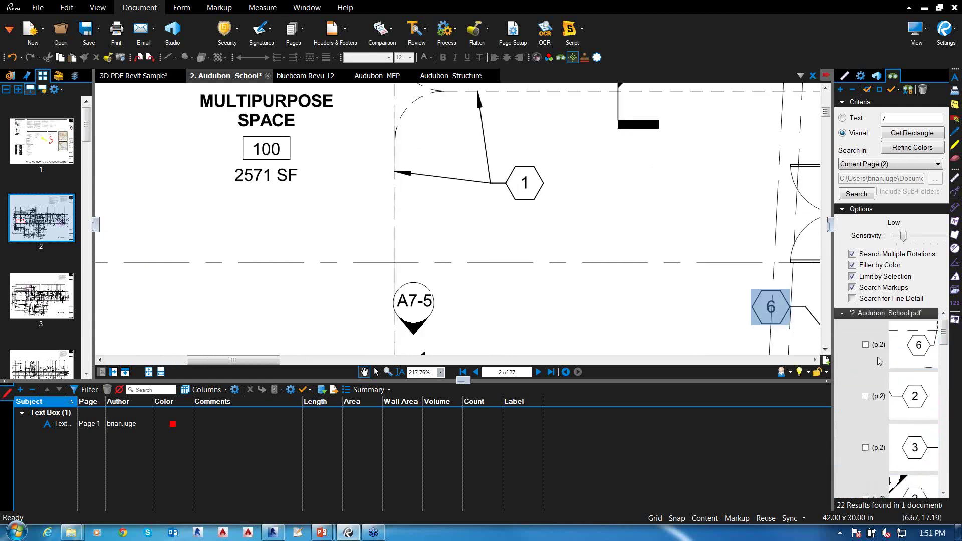
{"action": "left_click", "coordinate": [871, 346]}
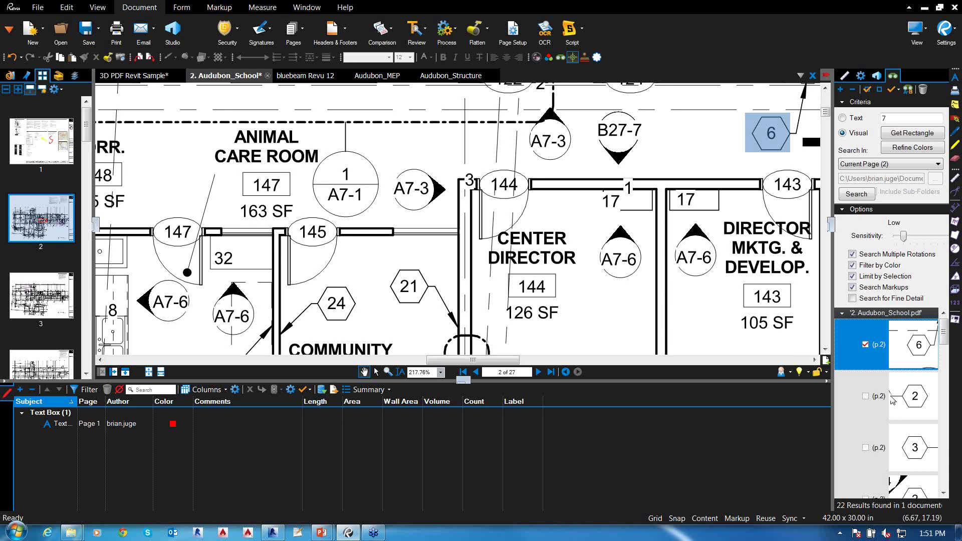
{"action": "scroll", "coordinate": [891, 400], "scroll_direction": "down", "scroll_amount": 2}
{"action": "scroll", "coordinate": [891, 399], "scroll_direction": "down", "scroll_amount": 2}
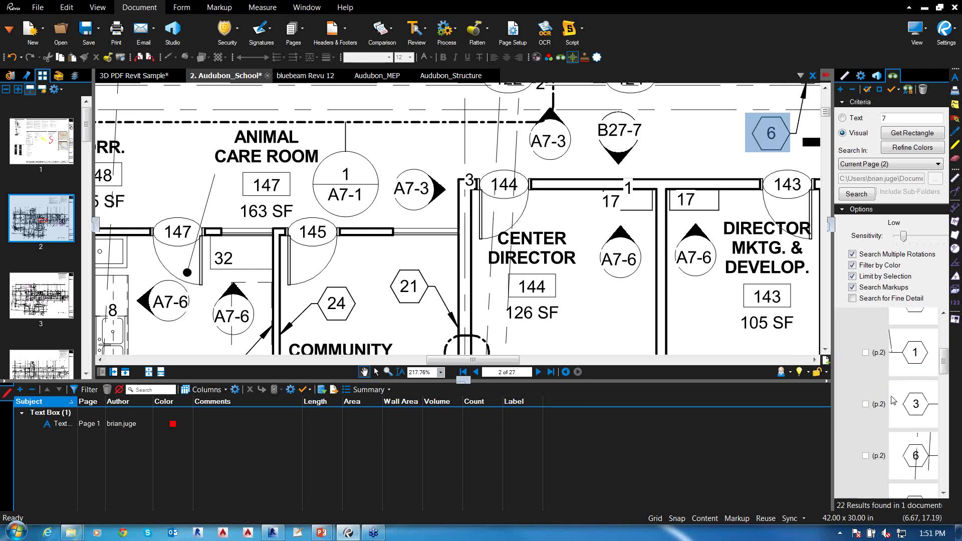
Tick the checkboxes of several hexagon 6 matches in the results list
{"action": "left_click", "coordinate": [869, 456]}
{"action": "scroll", "coordinate": [870, 459], "scroll_direction": "down", "scroll_amount": 1}
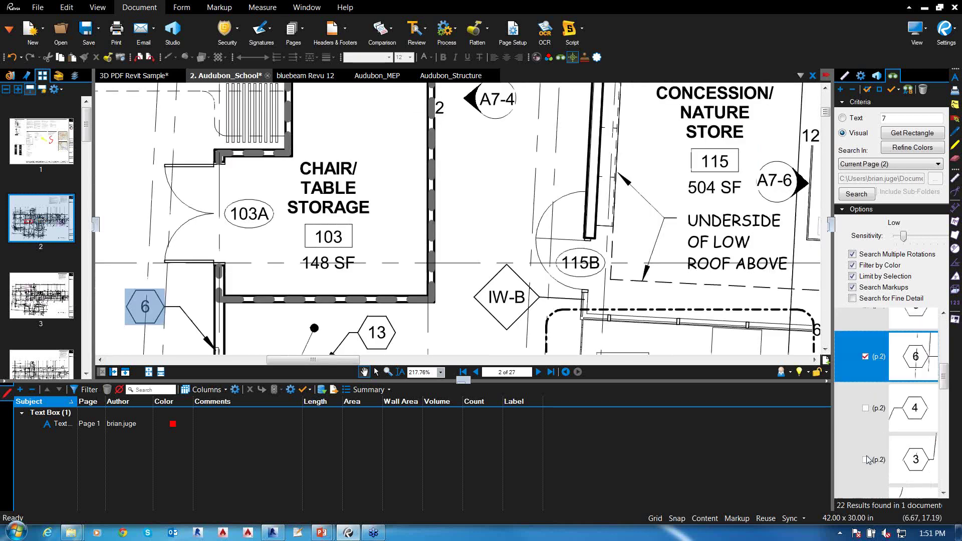
{"action": "left_click", "coordinate": [868, 412]}
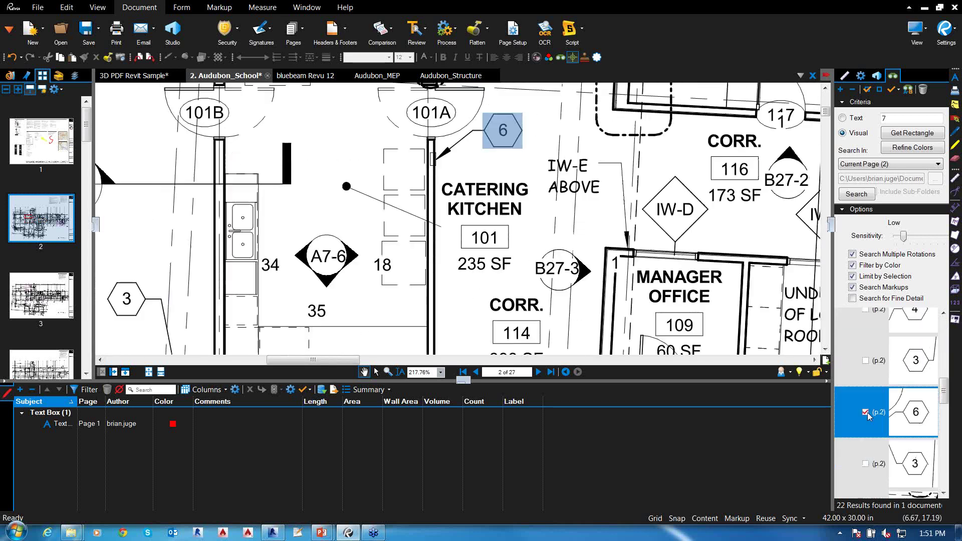
{"action": "scroll", "coordinate": [871, 421], "scroll_direction": "down", "scroll_amount": 3}
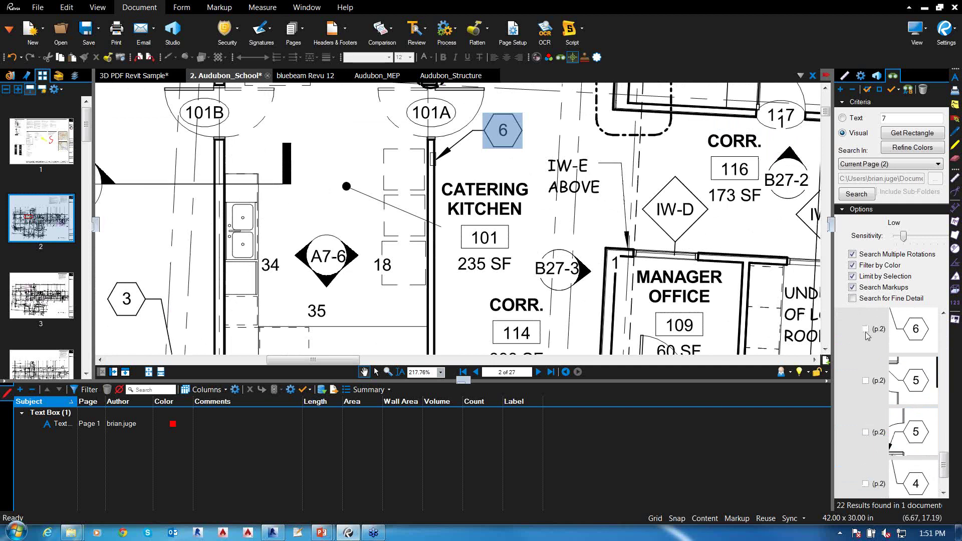
{"action": "left_click", "coordinate": [868, 336]}
{"action": "scroll", "coordinate": [870, 441], "scroll_direction": "down", "scroll_amount": 1}
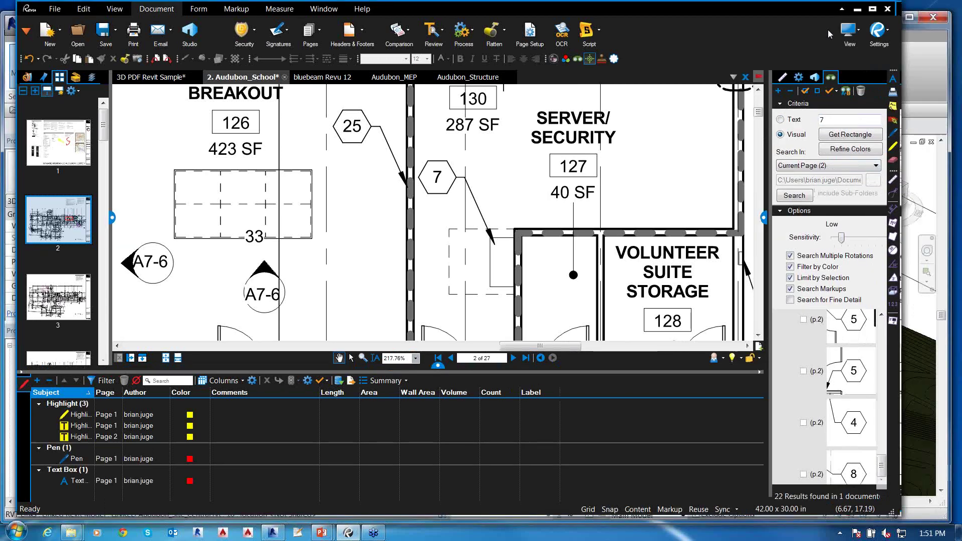
{"action": "left_click", "coordinate": [872, 97]}
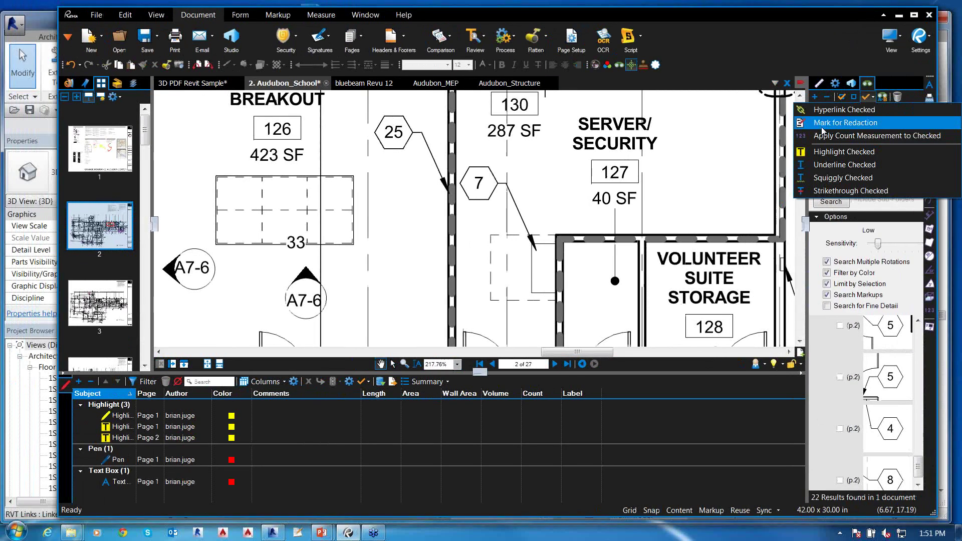
Highlight the checked matches and apply a count measurement to them
{"action": "left_click", "coordinate": [832, 157]}
{"action": "left_click", "coordinate": [873, 99]}
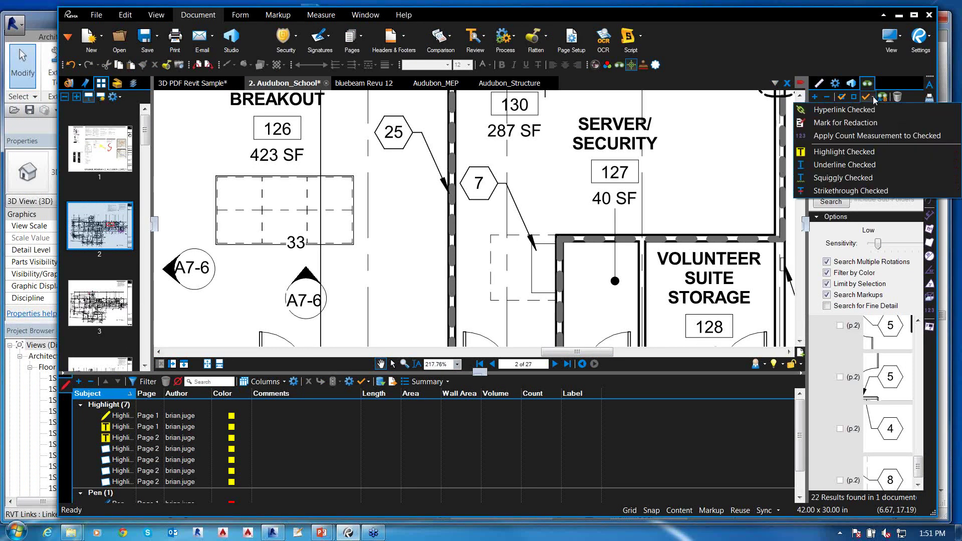
{"action": "left_click", "coordinate": [832, 136]}
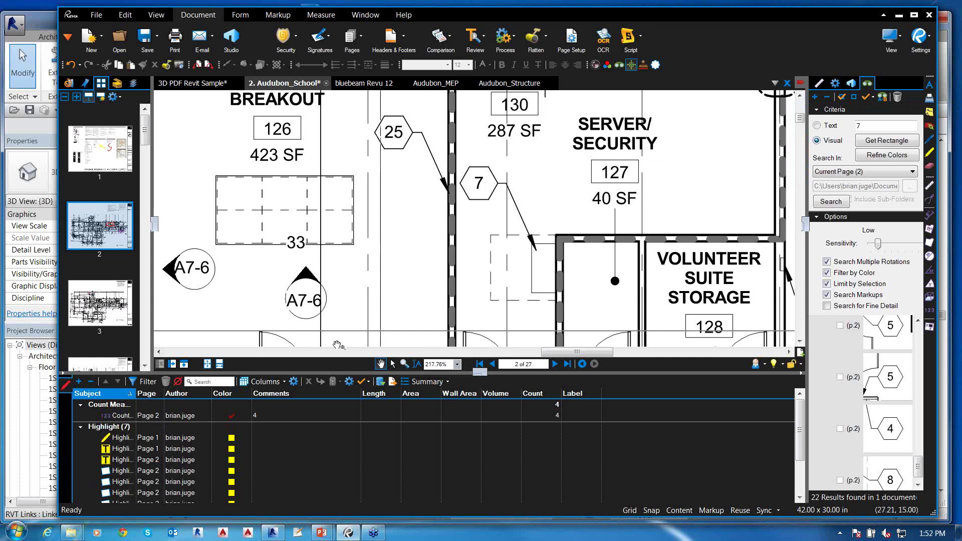
Review the new page 2 highlight rows in the Markups List
{"action": "left_click", "coordinate": [127, 472]}
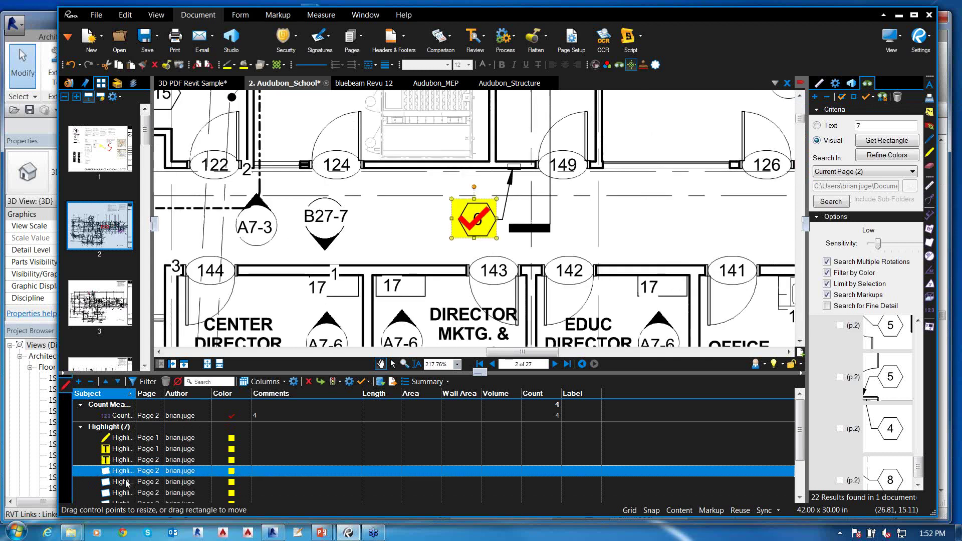
{"action": "left_click", "coordinate": [128, 482]}
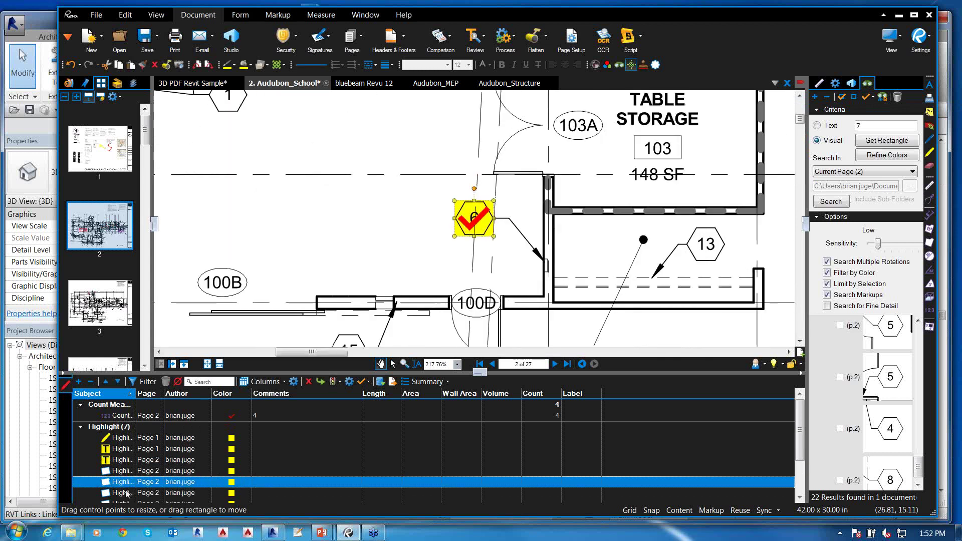
{"action": "left_click", "coordinate": [127, 493]}
{"action": "scroll", "coordinate": [402, 186], "scroll_direction": "down", "scroll_amount": 10}
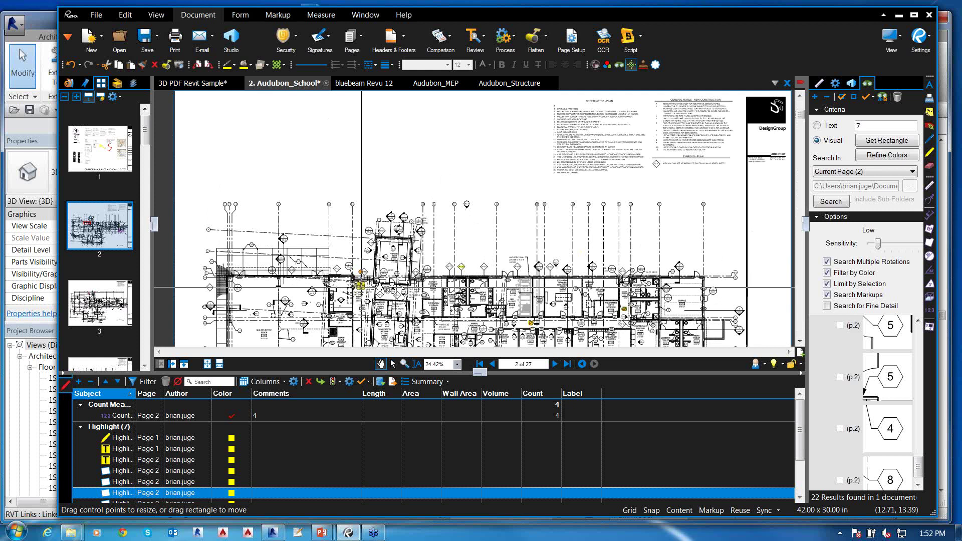
{"action": "scroll", "coordinate": [403, 209], "scroll_direction": "up", "scroll_amount": 2}
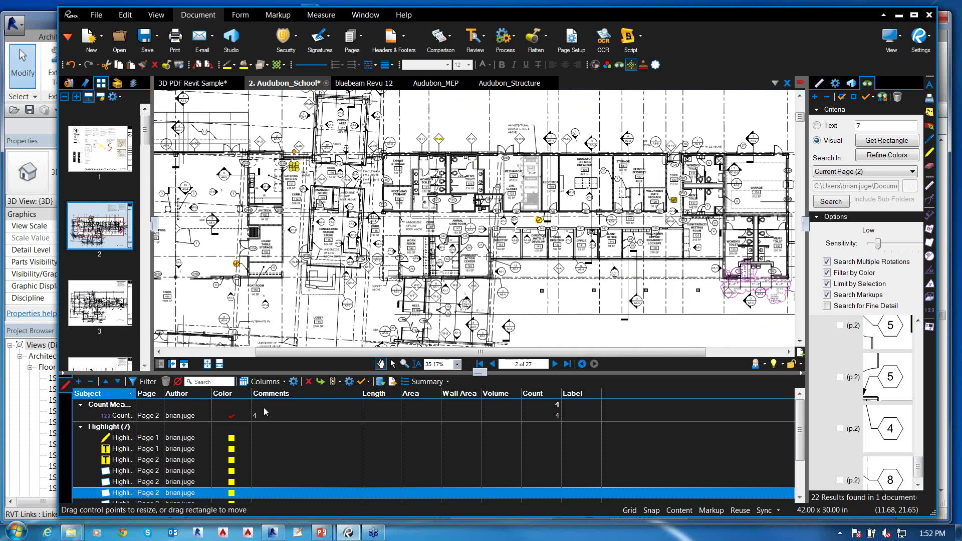
{"action": "scroll", "coordinate": [230, 473], "scroll_direction": "down", "scroll_amount": 2}
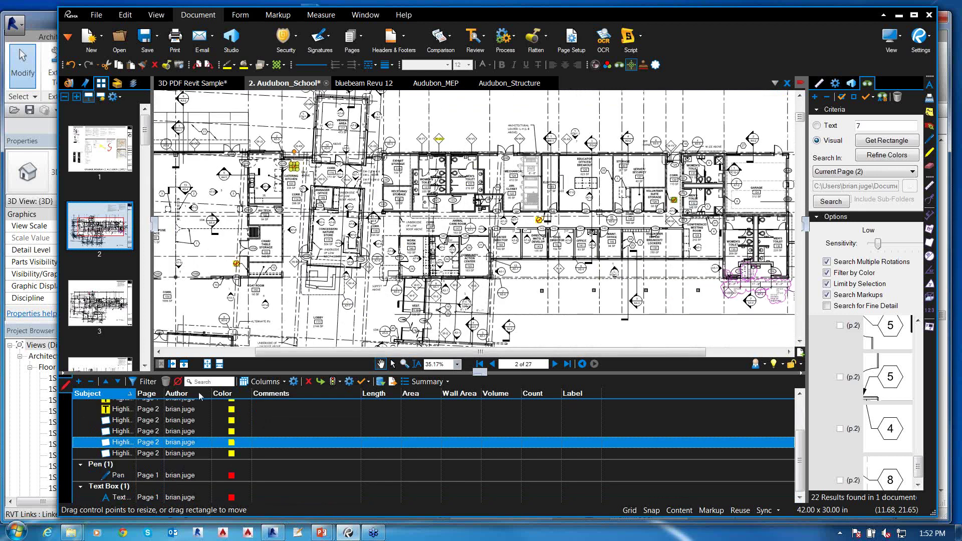
{"action": "scroll", "coordinate": [157, 442], "scroll_direction": "up", "scroll_amount": 3}
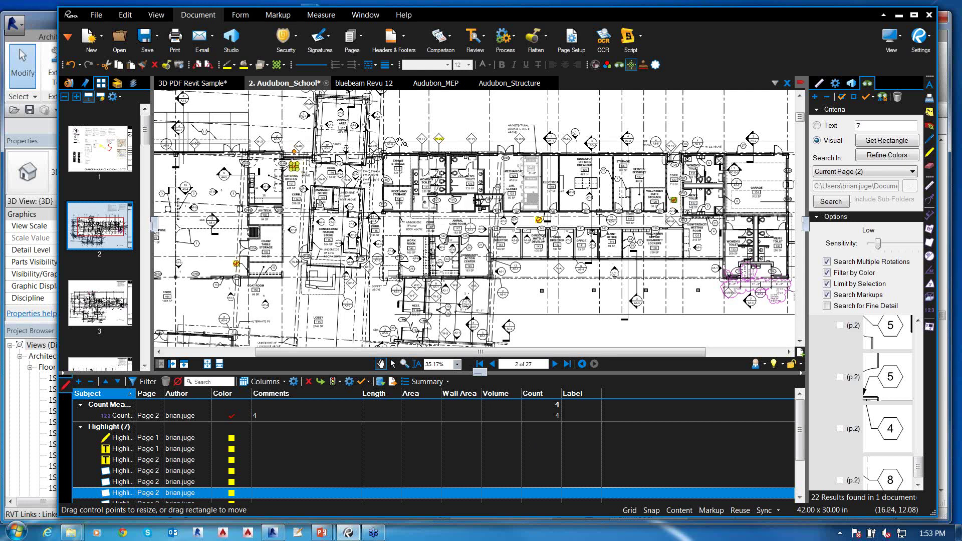
{"action": "scroll", "coordinate": [629, 327], "scroll_direction": "down", "scroll_amount": 3}
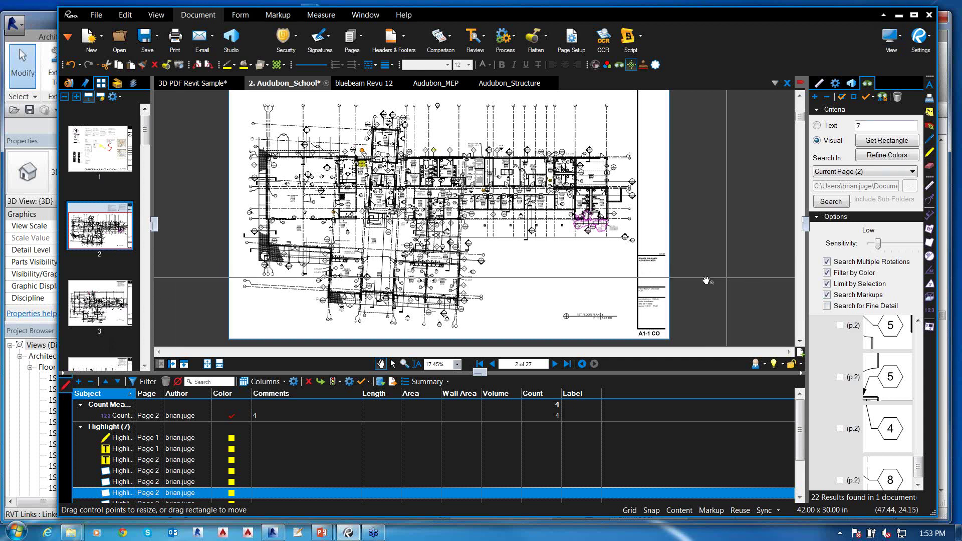
Start page labels from a region around sheet number A1-1 CO, followed by an underscore
{"action": "left_click", "coordinate": [101, 101]}
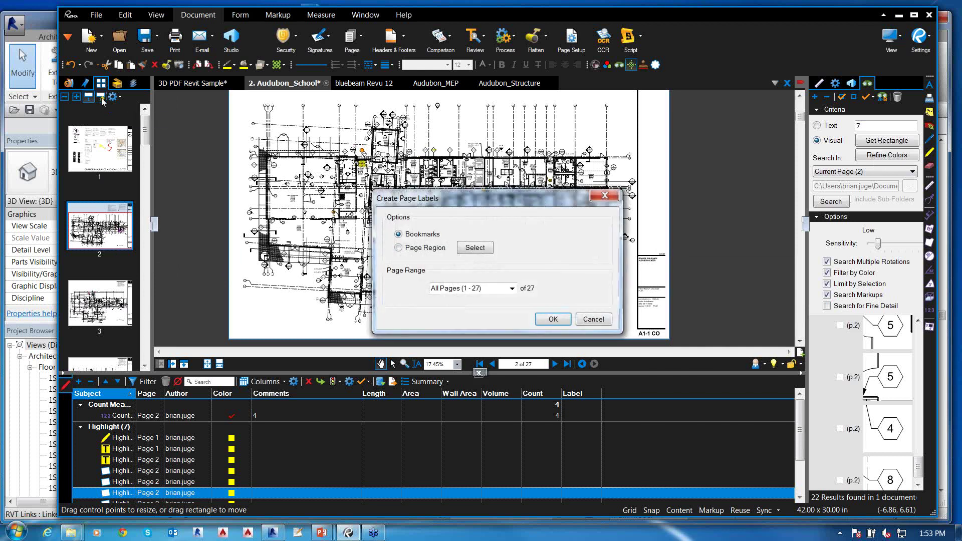
{"action": "left_click", "coordinate": [408, 250]}
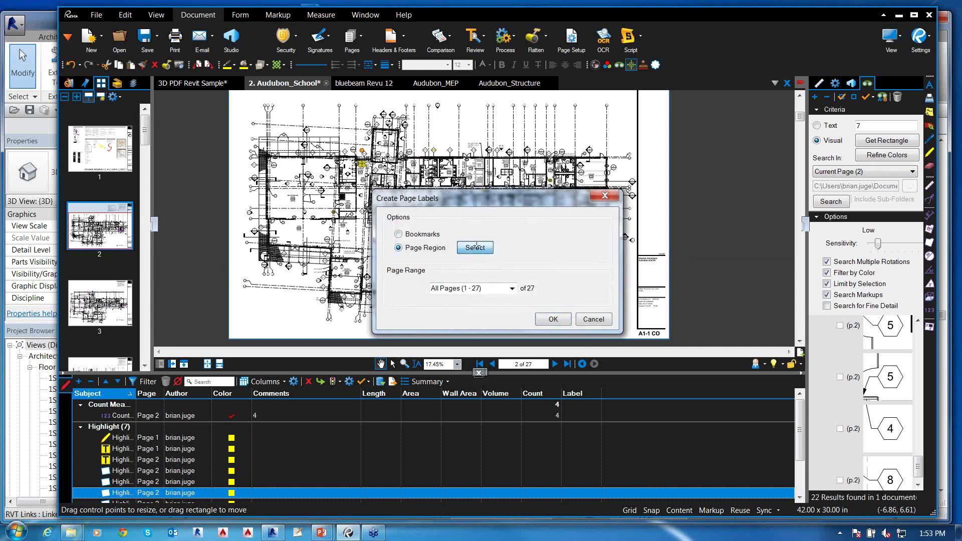
{"action": "left_click", "coordinate": [475, 247]}
{"action": "scroll", "coordinate": [636, 332], "scroll_direction": "up", "scroll_amount": 6}
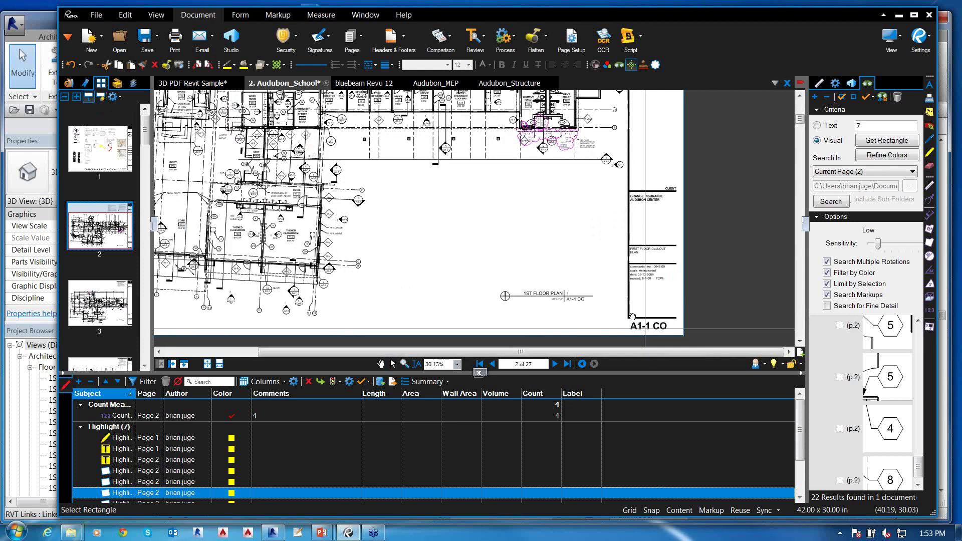
{"action": "left_click_drag", "start_coordinate": [671, 239], "coordinate": [776, 267]}
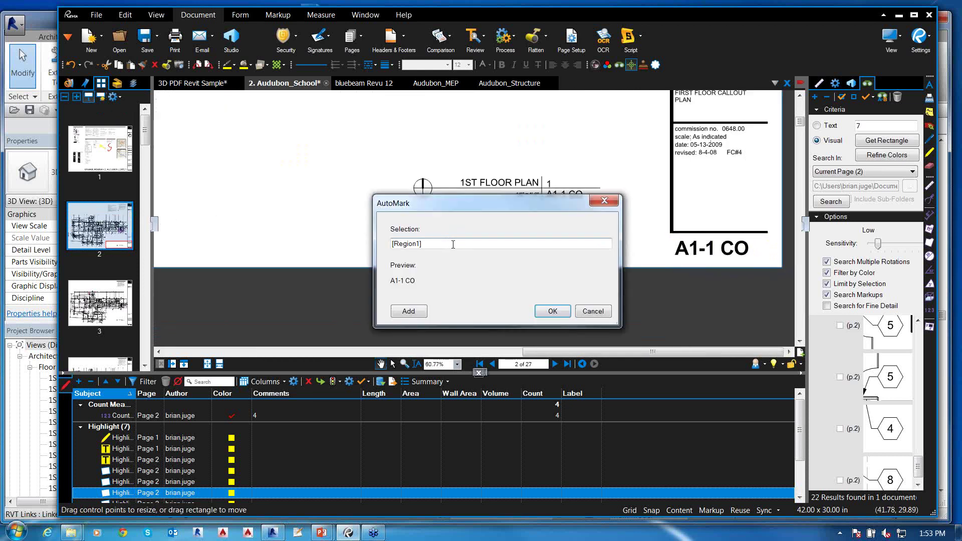
{"action": "type", "text": "_"}
Add the sheet title region and apply the labels to all 27 pages
{"action": "left_click", "coordinate": [421, 309]}
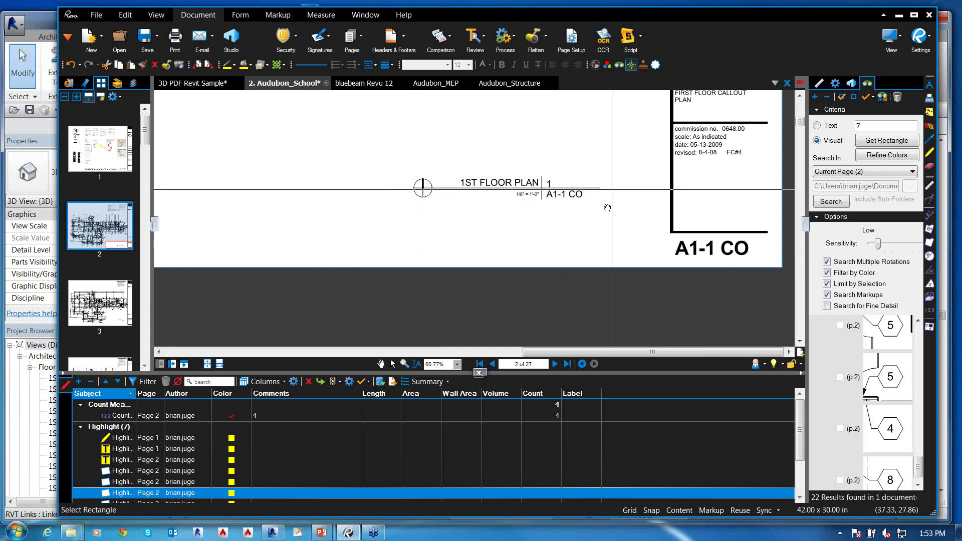
{"action": "scroll", "coordinate": [612, 189], "scroll_direction": "up", "scroll_amount": 2}
{"action": "scroll", "coordinate": [612, 254], "scroll_direction": "up", "scroll_amount": 3}
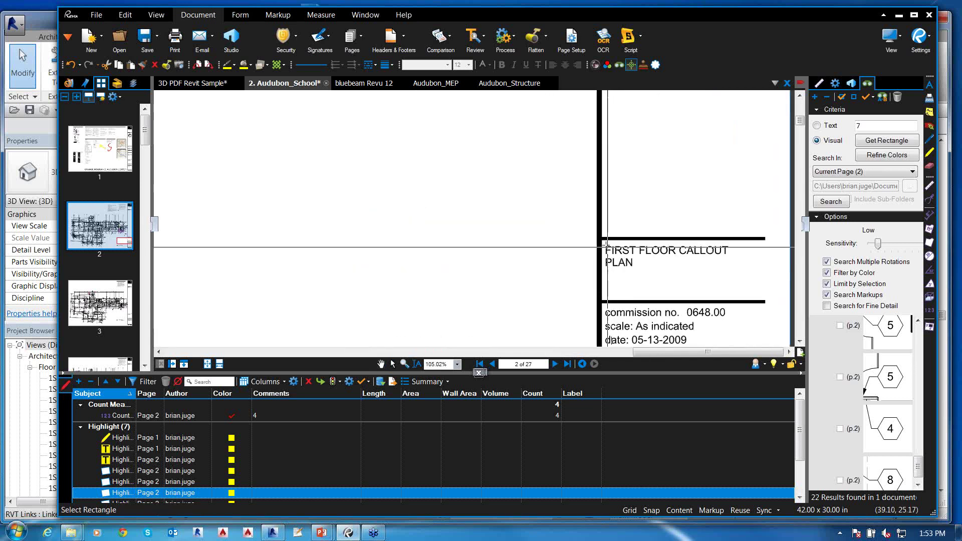
{"action": "left_click_drag", "start_coordinate": [604, 241], "coordinate": [756, 296]}
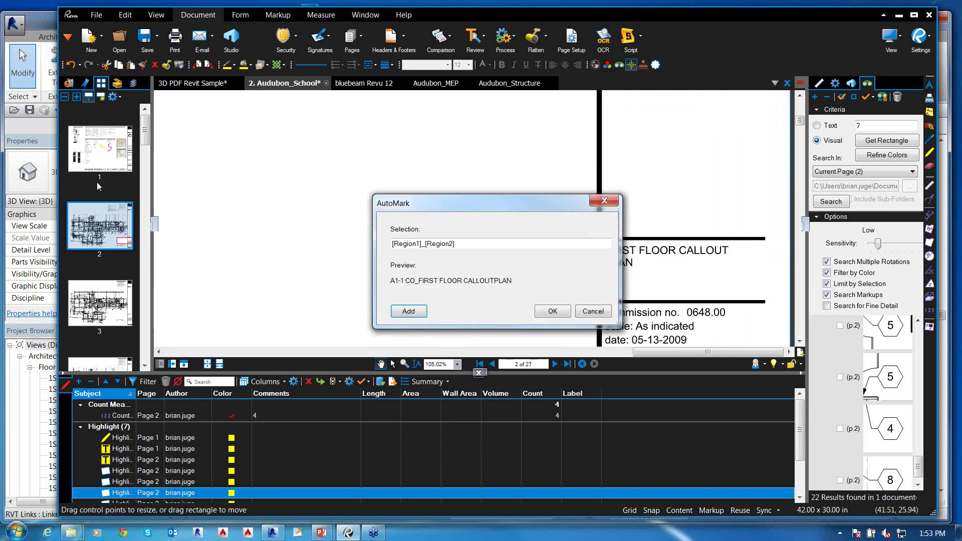
{"action": "left_click", "coordinate": [550, 312]}
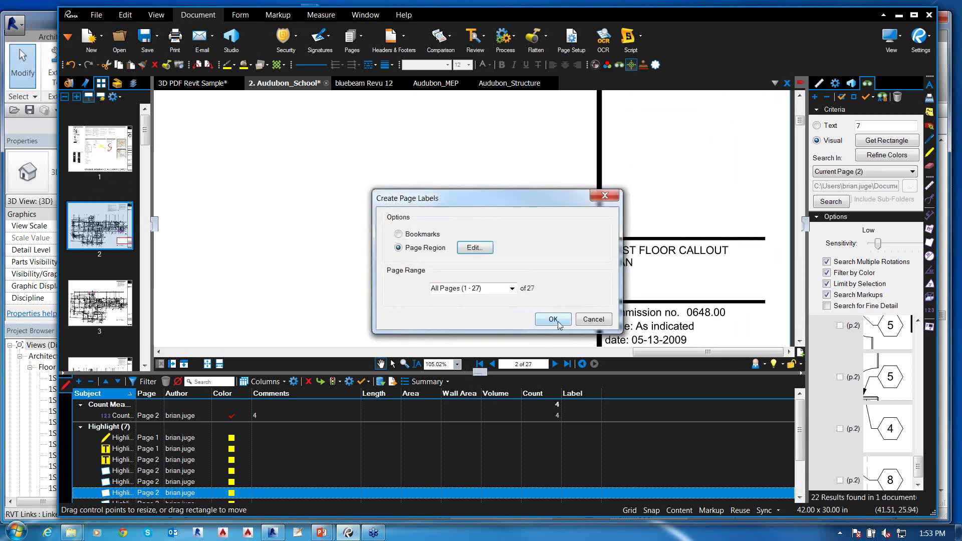
{"action": "left_click", "coordinate": [556, 321]}
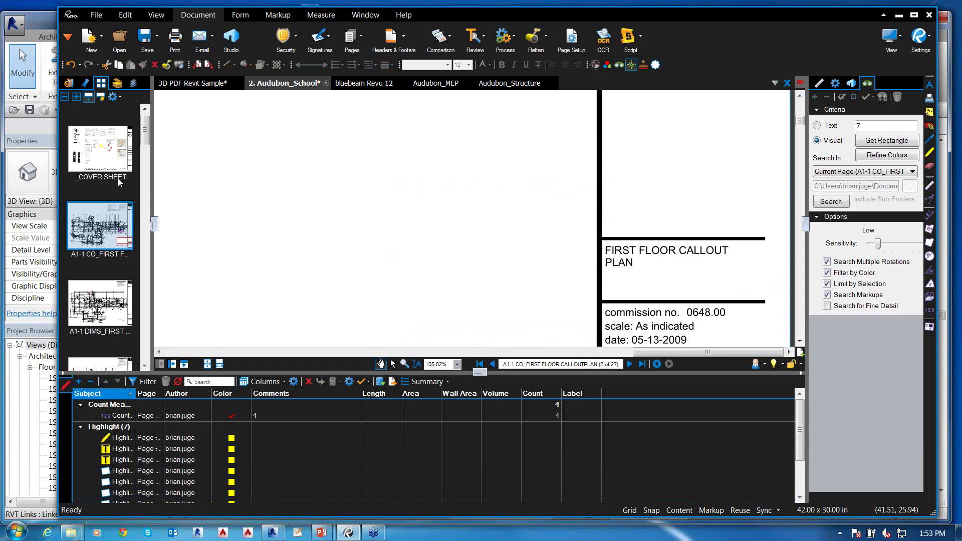
Browse the labelled sheets: cover, A1-1 CO, A1-1 DIMS, A3-1 elevations, A4-1 wall sections
{"action": "left_click", "coordinate": [112, 187]}
{"action": "left_click", "coordinate": [98, 254]}
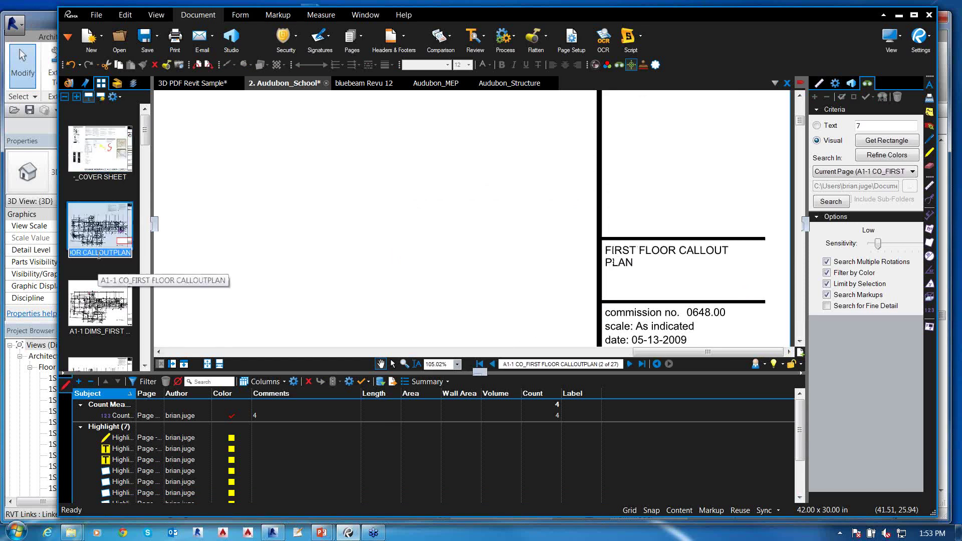
{"action": "scroll", "coordinate": [293, 246], "scroll_direction": "down", "scroll_amount": 7}
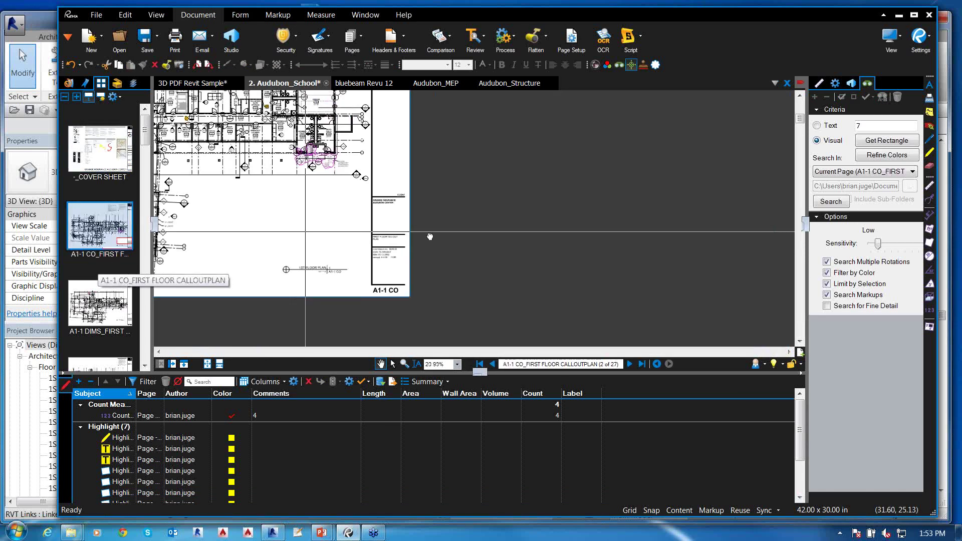
{"action": "left_click", "coordinate": [106, 331]}
{"action": "scroll", "coordinate": [99, 311], "scroll_direction": "down", "scroll_amount": 3}
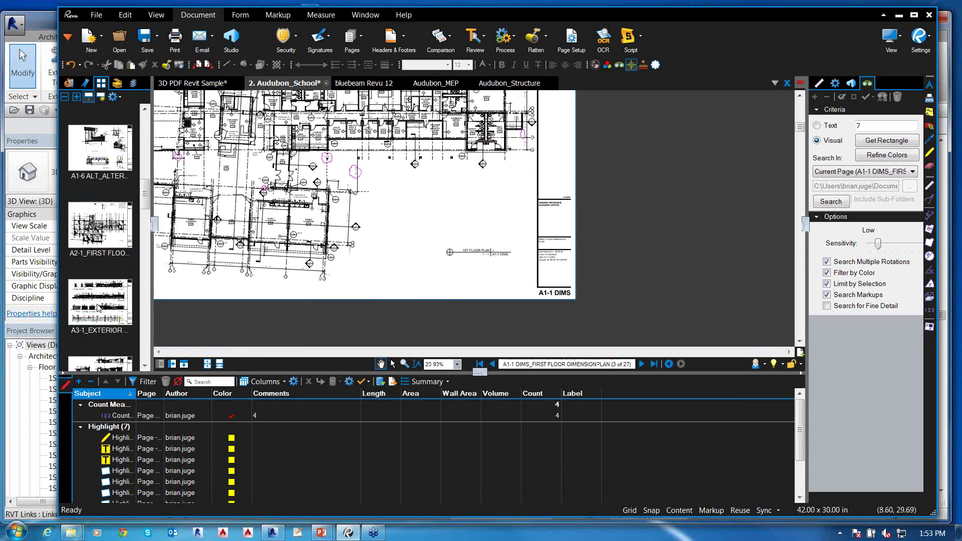
{"action": "left_click", "coordinate": [96, 319]}
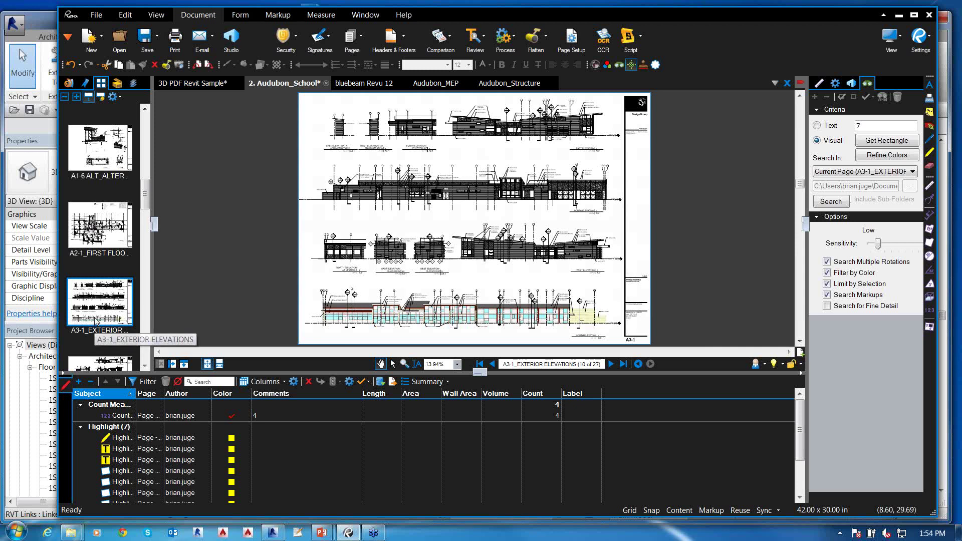
{"action": "scroll", "coordinate": [410, 177], "scroll_direction": "up", "scroll_amount": 10}
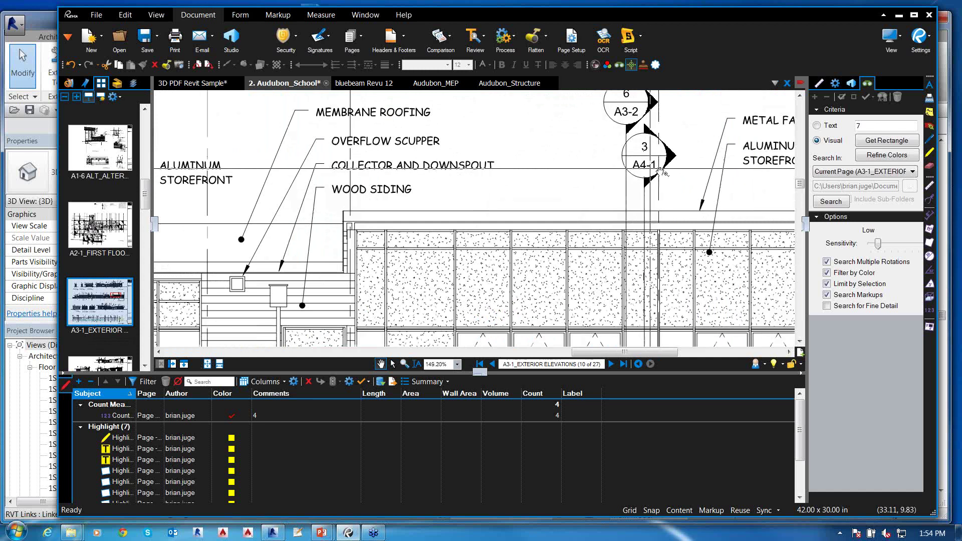
{"action": "scroll", "coordinate": [146, 210], "scroll_direction": "down", "scroll_amount": 3}
{"action": "left_click_drag", "start_coordinate": [145, 211], "coordinate": [149, 270]}
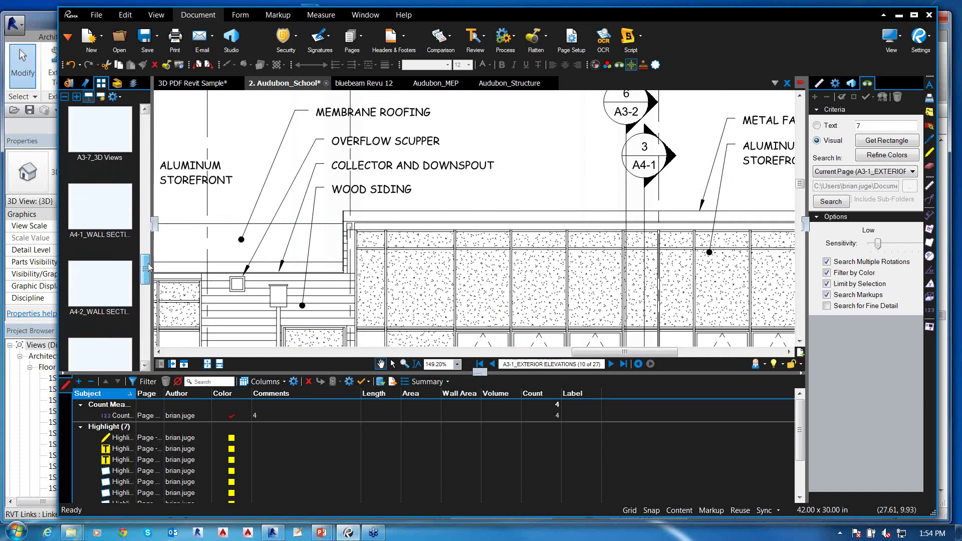
{"action": "left_click", "coordinate": [116, 229]}
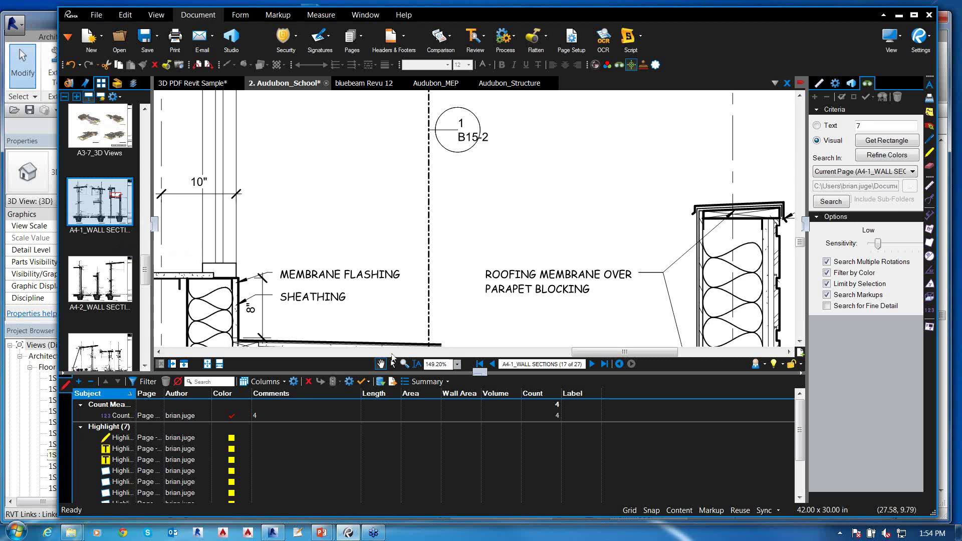
Jump to the third and fifth highlight markups and display the empty Bookmarks list
{"action": "left_click", "coordinate": [148, 460]}
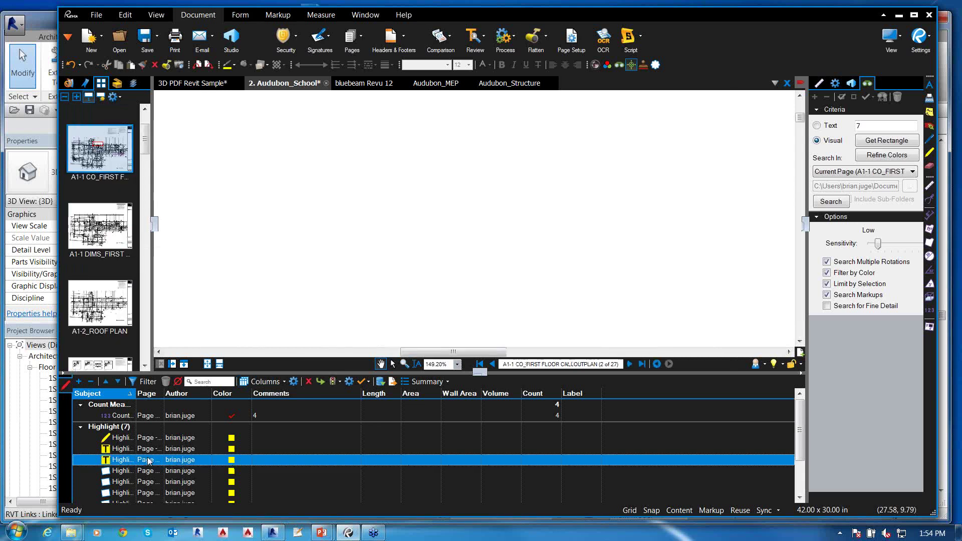
{"action": "left_click", "coordinate": [156, 483]}
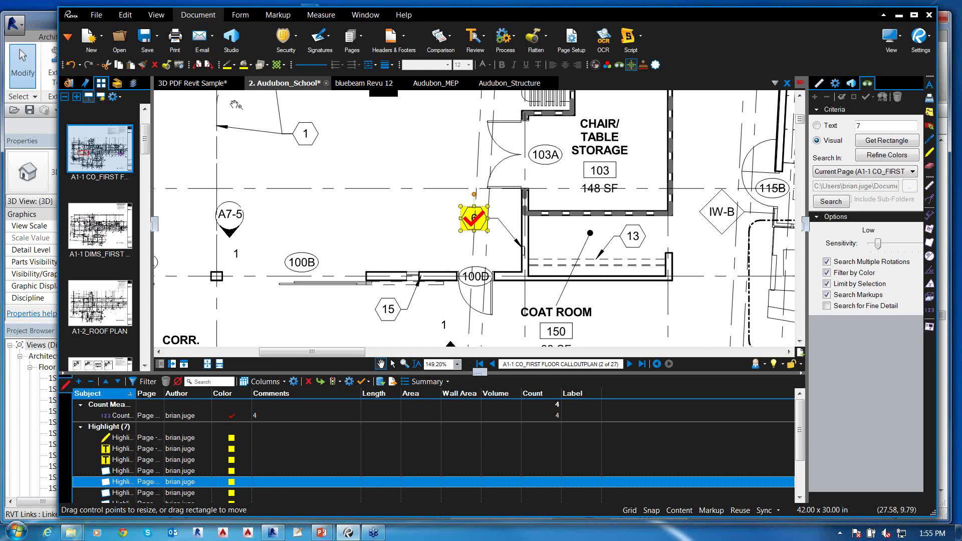
{"action": "left_click", "coordinate": [86, 84]}
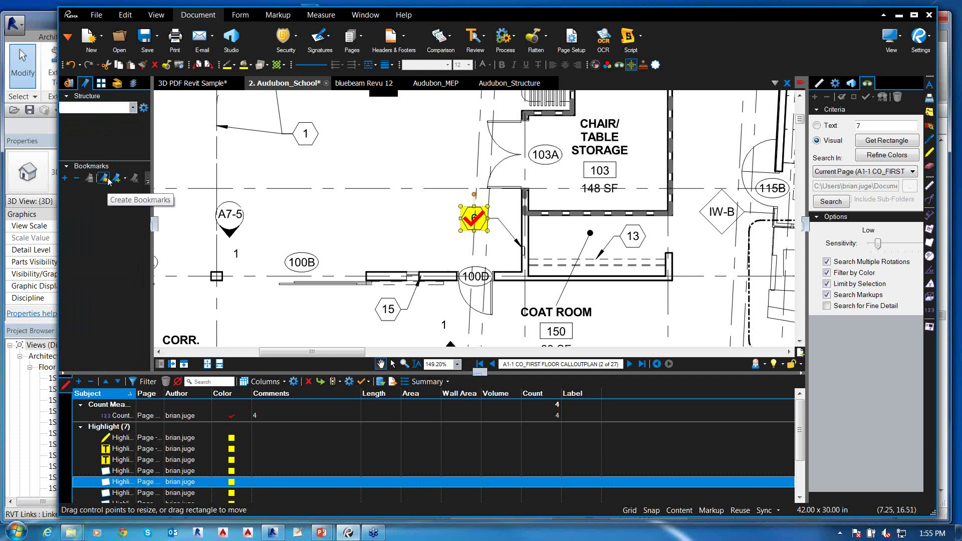
Create bookmarks for all pages named from their page labels
{"action": "left_click", "coordinate": [101, 83]}
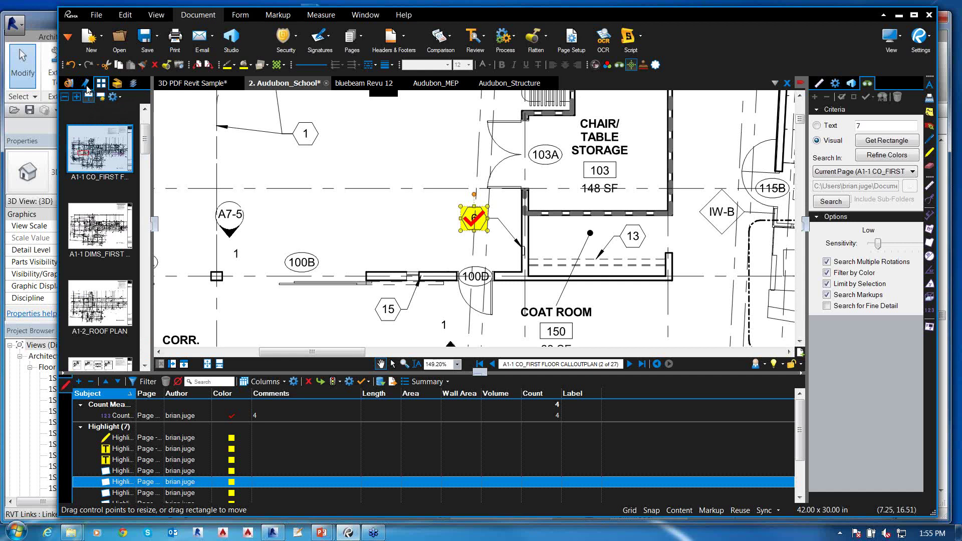
{"action": "left_click", "coordinate": [87, 84]}
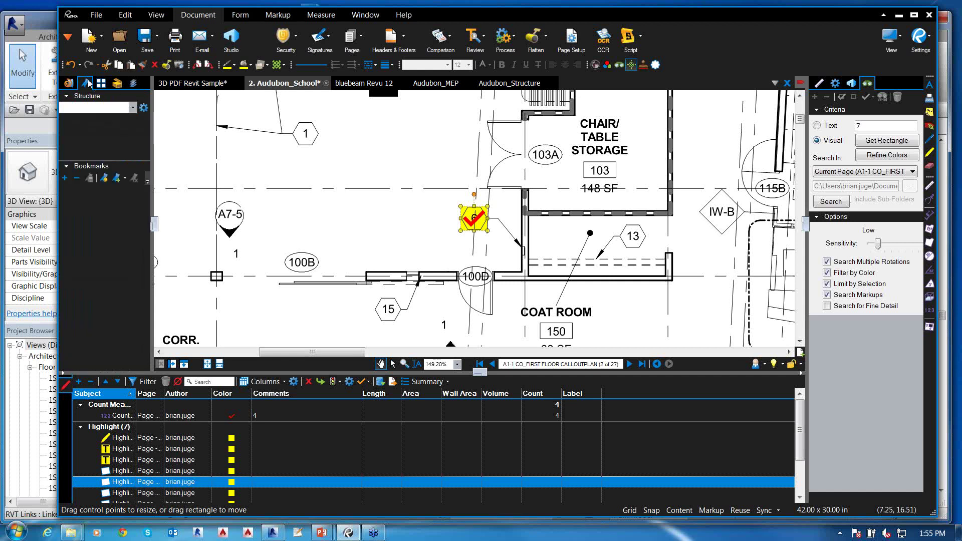
{"action": "left_click", "coordinate": [105, 179]}
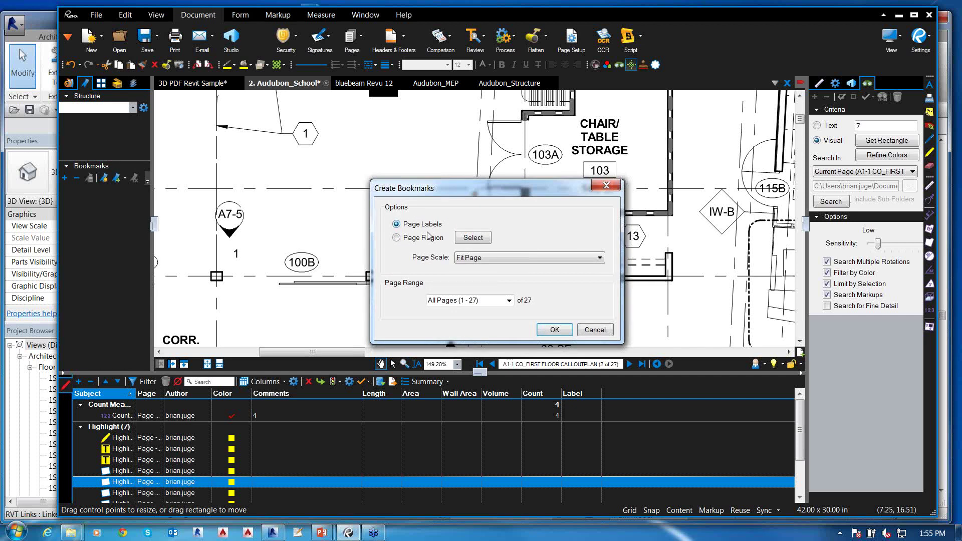
{"action": "left_click", "coordinate": [555, 330]}
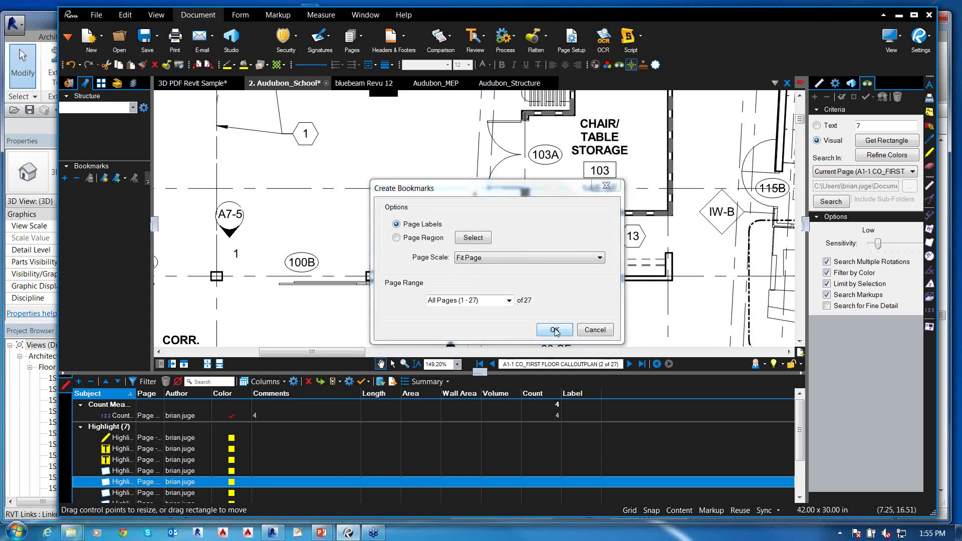
Open sheets from the new bookmarks, ending on A2-1 first floor reflected ceiling plan
{"action": "left_click", "coordinate": [101, 201]}
{"action": "left_click", "coordinate": [106, 255]}
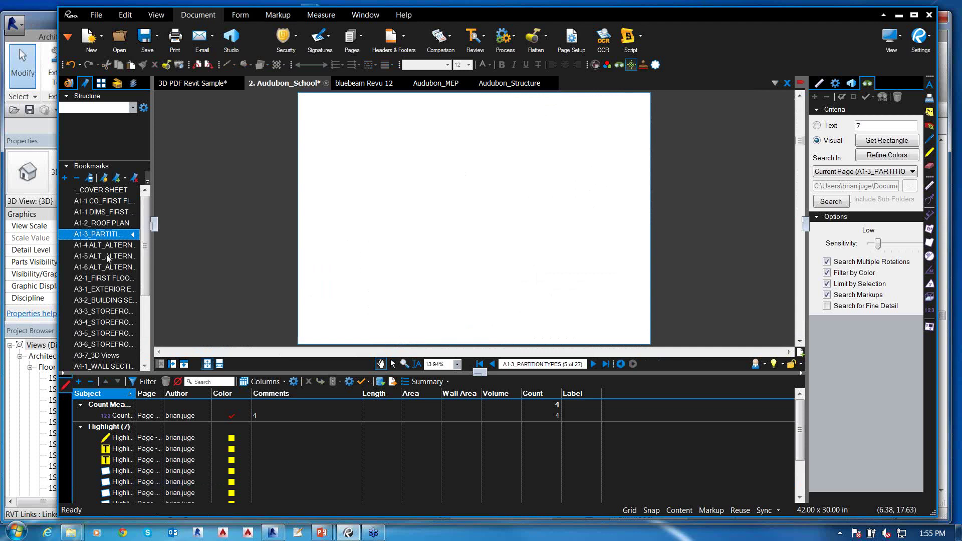
{"action": "left_click", "coordinate": [104, 278]}
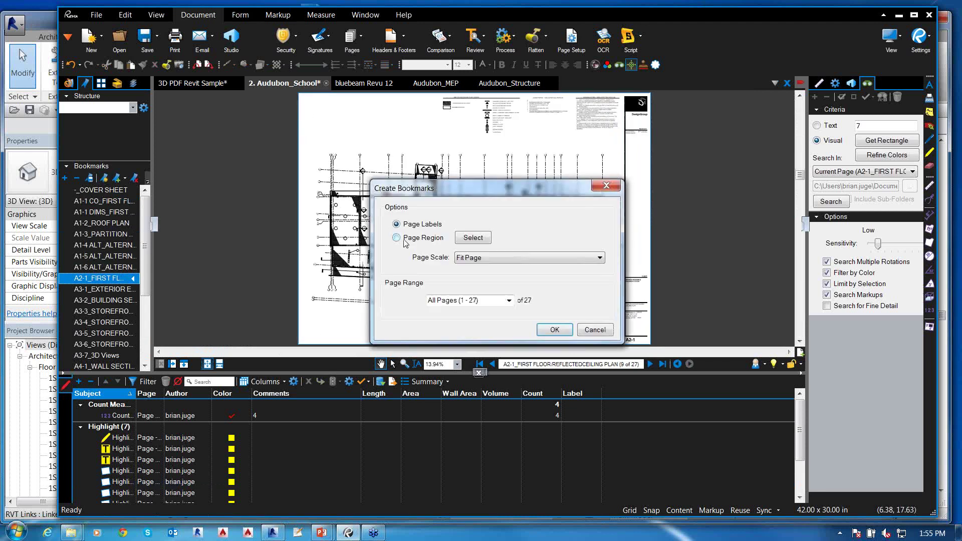
Switch the bookmark source to a page region and begin picking the region
{"action": "left_click", "coordinate": [403, 238]}
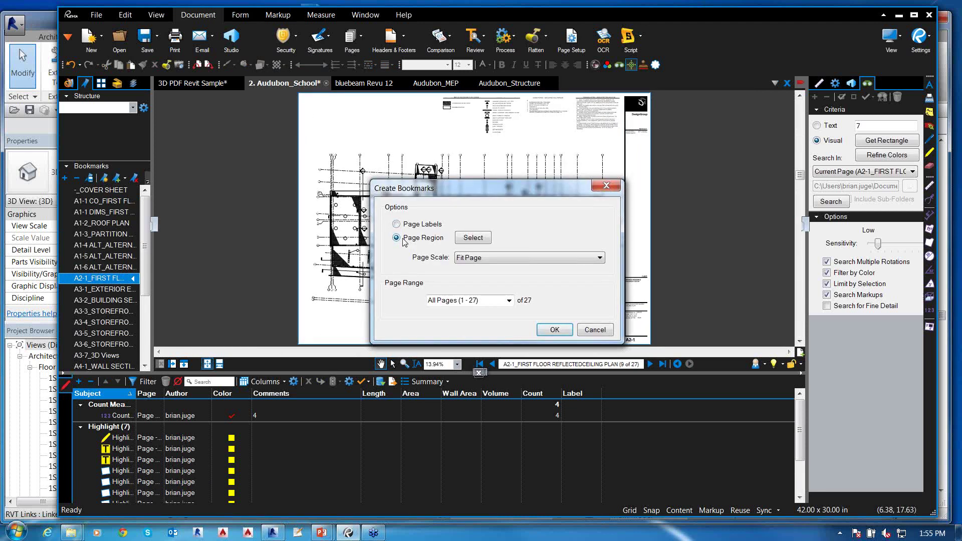
{"action": "left_click", "coordinate": [472, 238]}
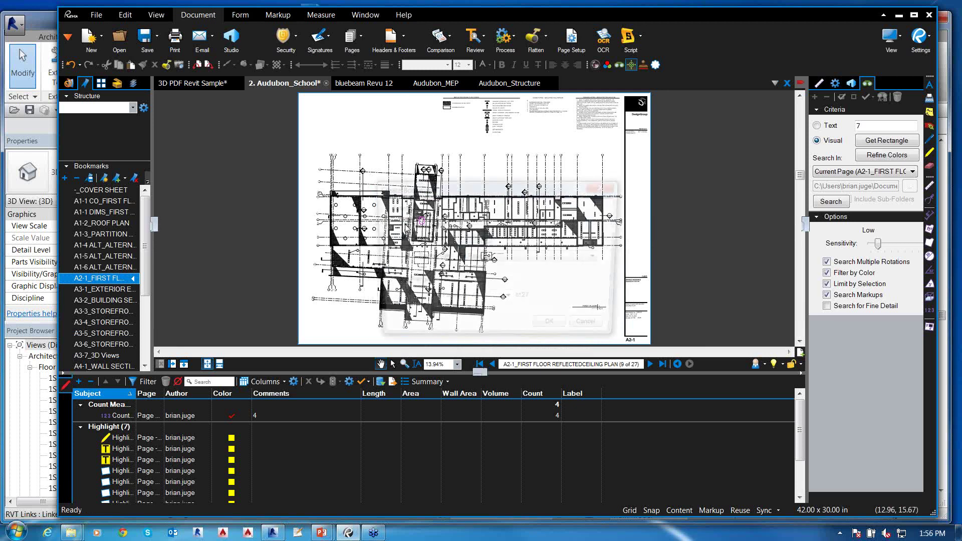
{"action": "left_click", "coordinate": [600, 329]}
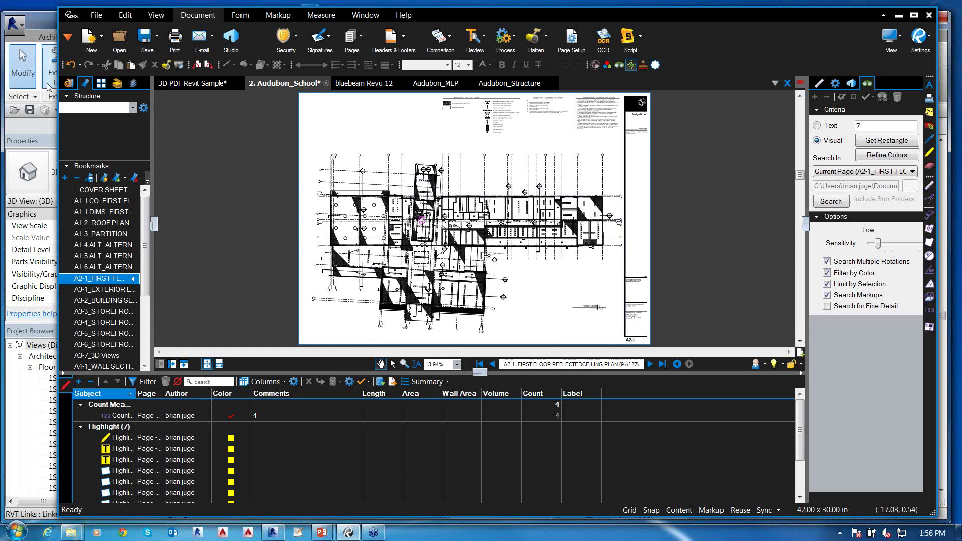
Open Revit Sample.pdf from the File Access list
{"action": "left_click", "coordinate": [68, 83]}
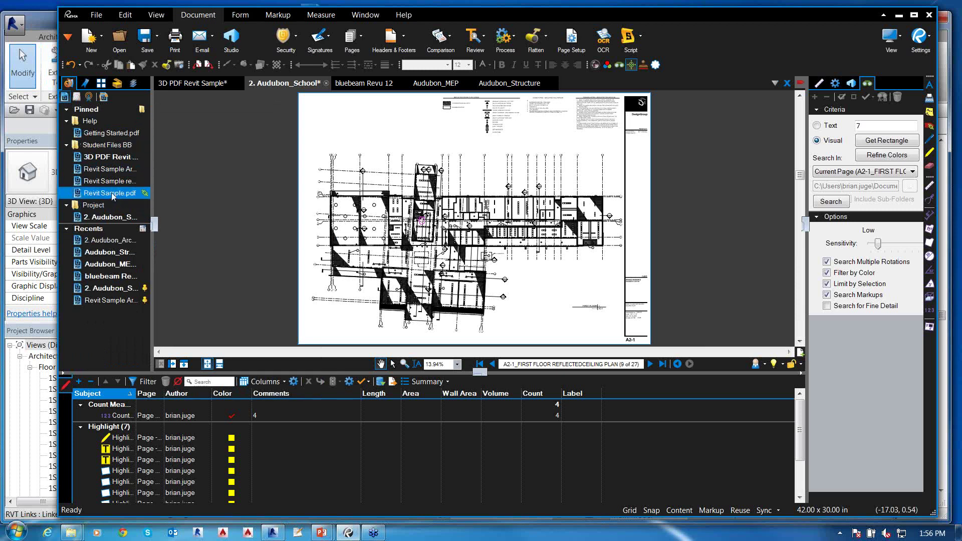
{"action": "mouse_move", "coordinate": [112, 196]}
{"action": "left_click", "coordinate": [111, 196]}
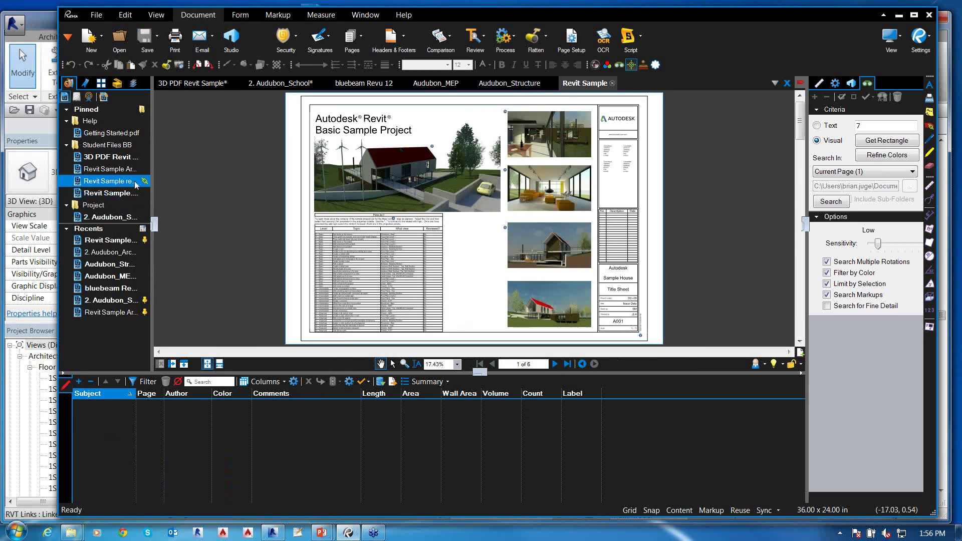
Widen the file list and open Revit Sample rev 01.pdf
{"action": "left_click_drag", "start_coordinate": [157, 188], "coordinate": [181, 188]}
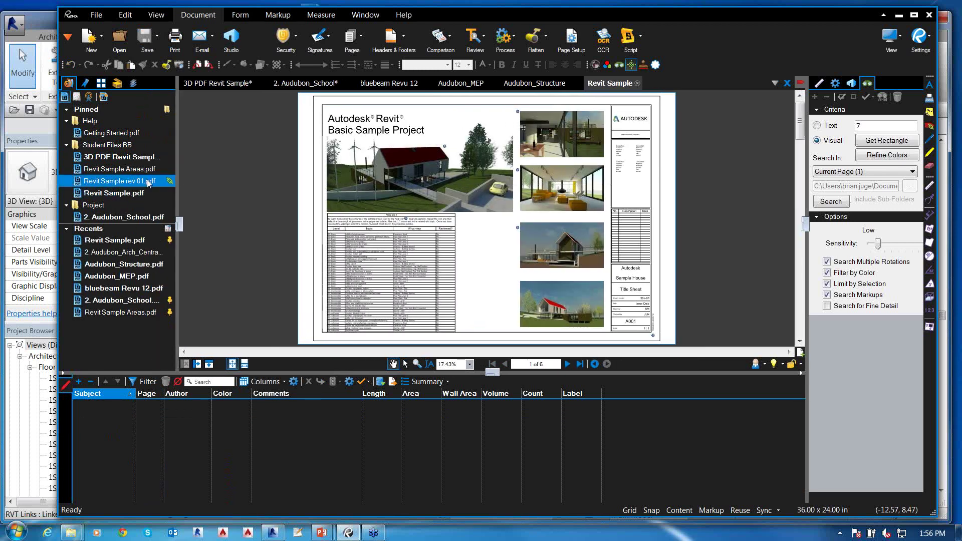
{"action": "mouse_move", "coordinate": [149, 183]}
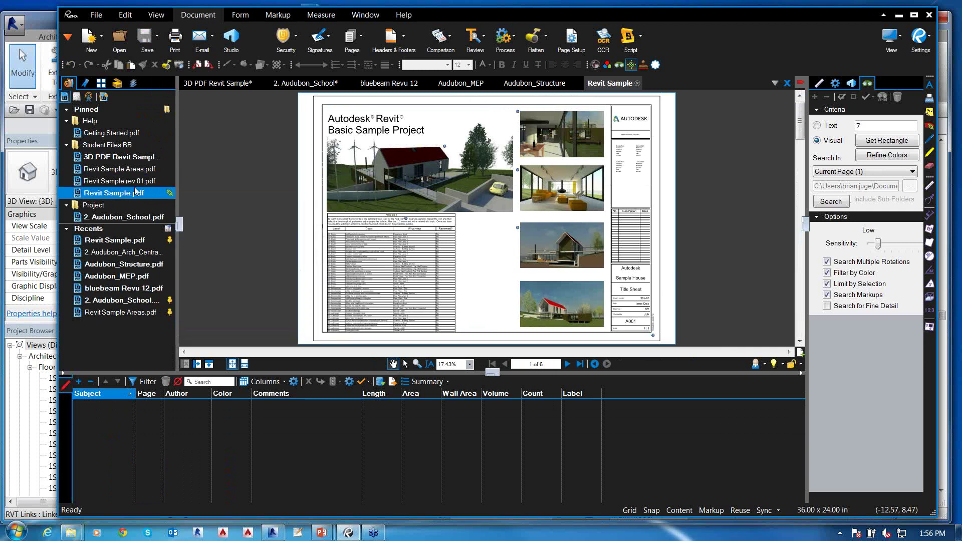
{"action": "mouse_move", "coordinate": [113, 197]}
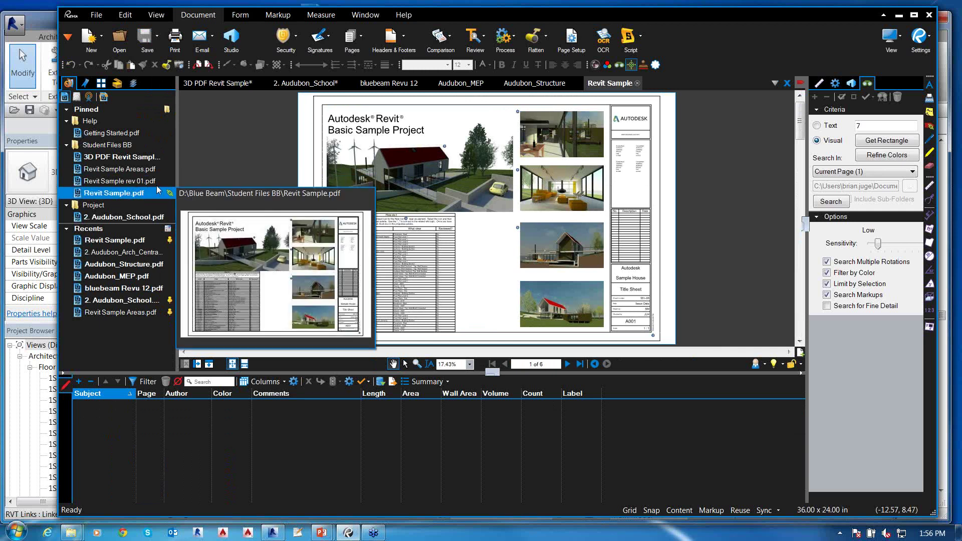
{"action": "left_click", "coordinate": [111, 181]}
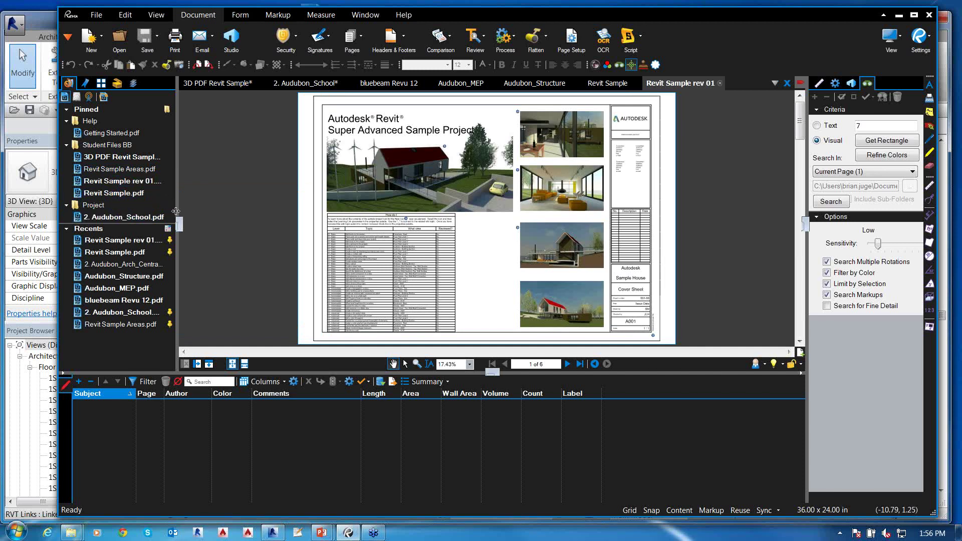
{"action": "left_click", "coordinate": [97, 15]}
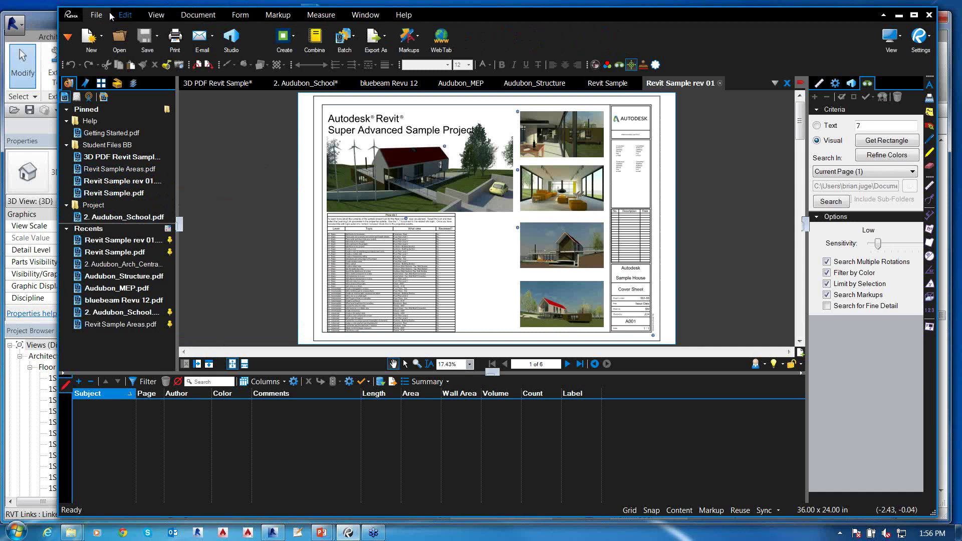
{"action": "left_click", "coordinate": [186, 18]}
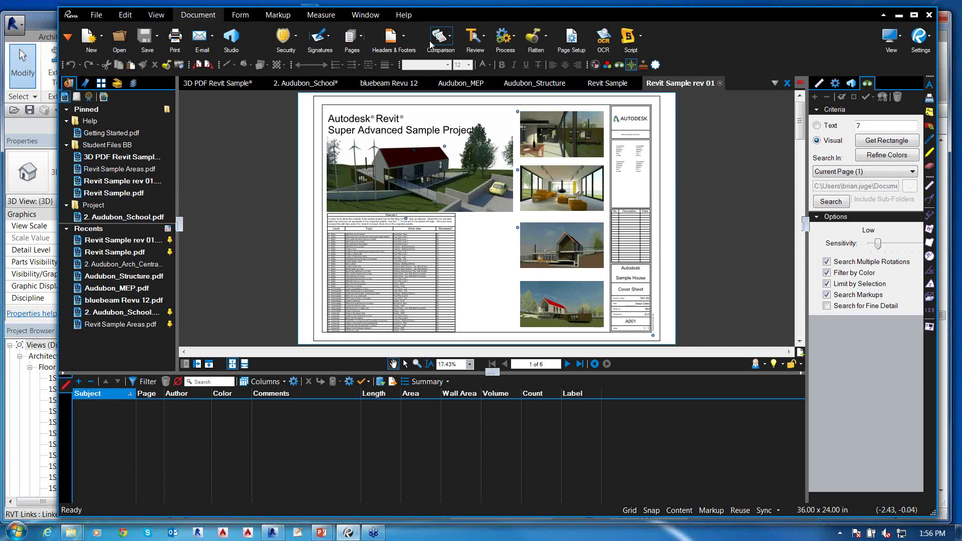
Compare Documents with Revit Sample.pdf as A and Revit Sample rev 01.pdf as B
{"action": "left_click", "coordinate": [449, 39]}
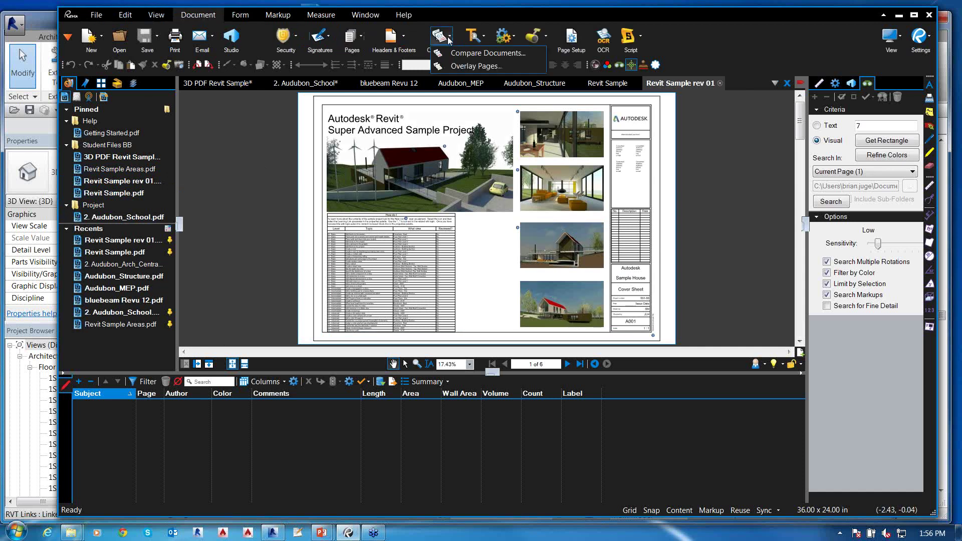
{"action": "left_click", "coordinate": [475, 56]}
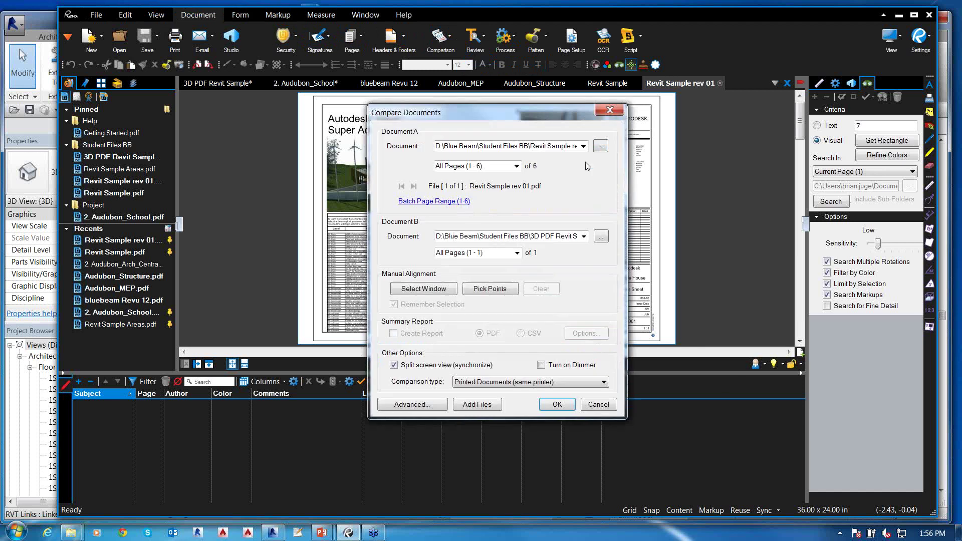
{"action": "left_click", "coordinate": [599, 146]}
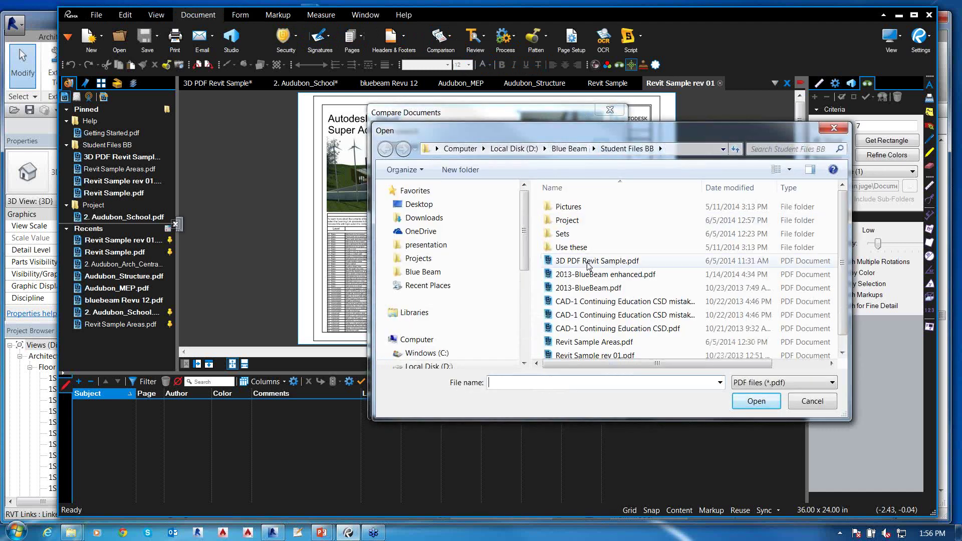
{"action": "scroll", "coordinate": [587, 321], "scroll_direction": "down", "scroll_amount": 1}
{"action": "left_click", "coordinate": [587, 353]}
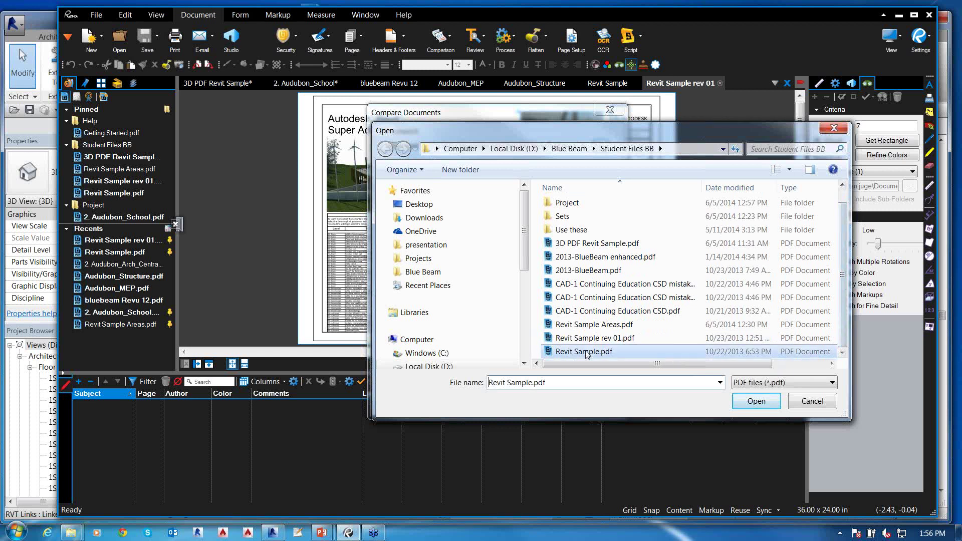
{"action": "left_click", "coordinate": [756, 401]}
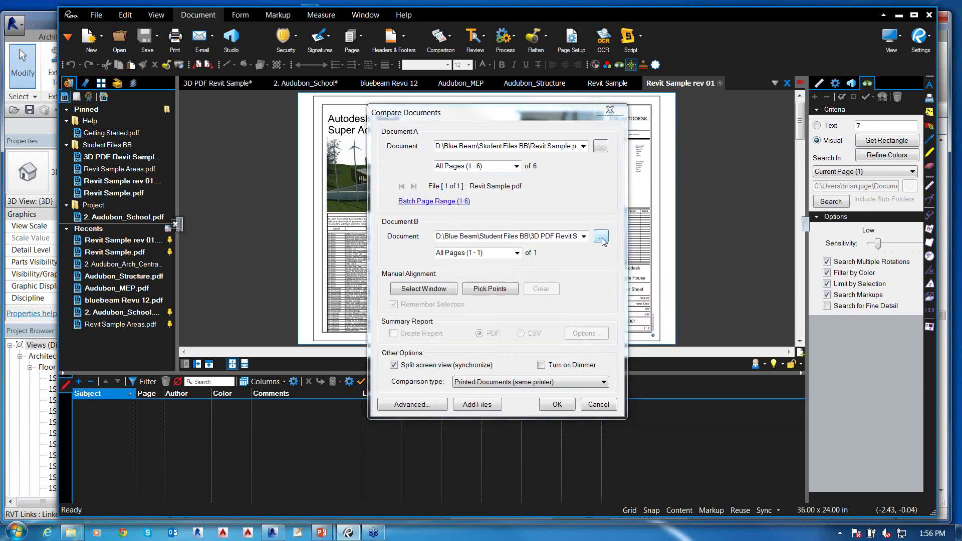
{"action": "left_click", "coordinate": [601, 237]}
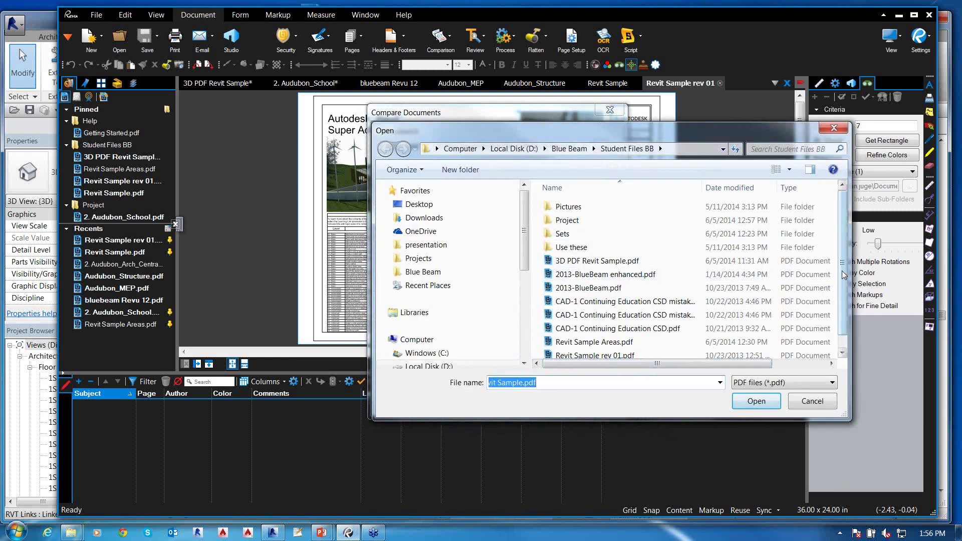
{"action": "scroll", "coordinate": [844, 275], "scroll_direction": "down", "scroll_amount": 1}
{"action": "left_click", "coordinate": [618, 337]}
{"action": "left_click", "coordinate": [762, 404]}
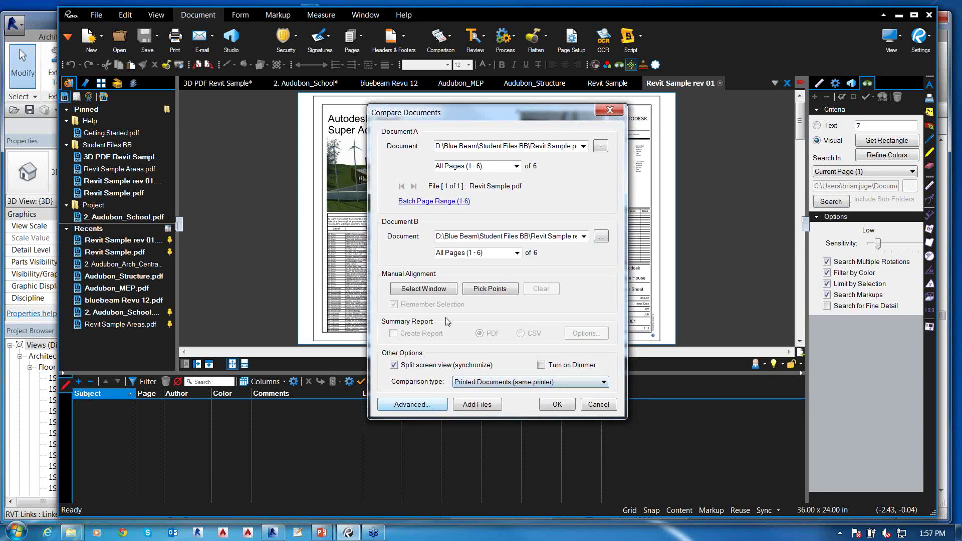
Set Pixel Proximity Allowance to 0 in Advanced settings and run the comparison
{"action": "left_click", "coordinate": [412, 405]}
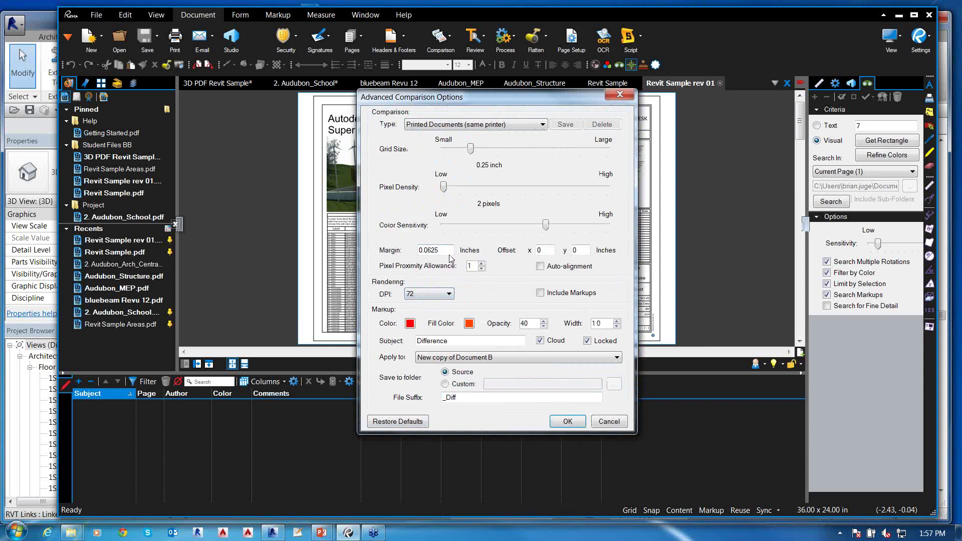
{"action": "left_click", "coordinate": [481, 269]}
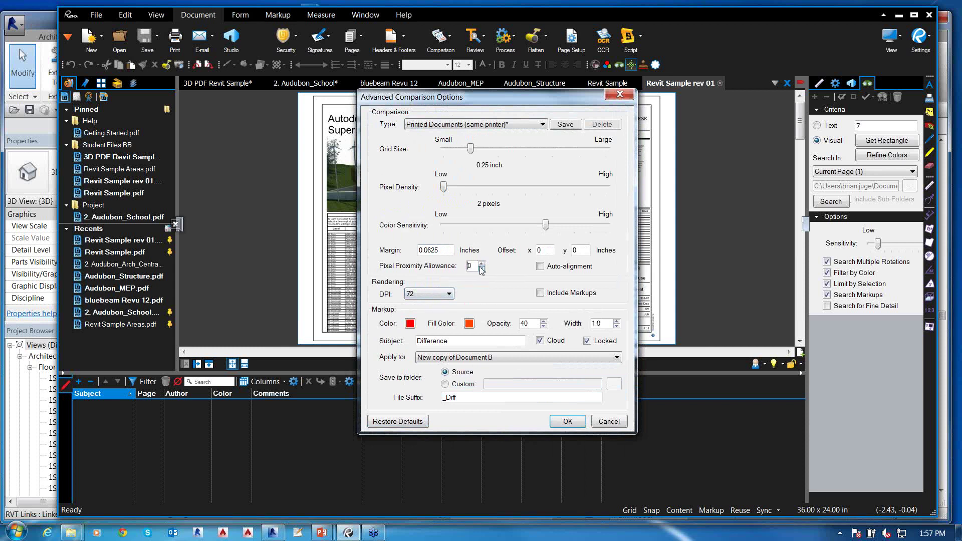
{"action": "left_click", "coordinate": [567, 422]}
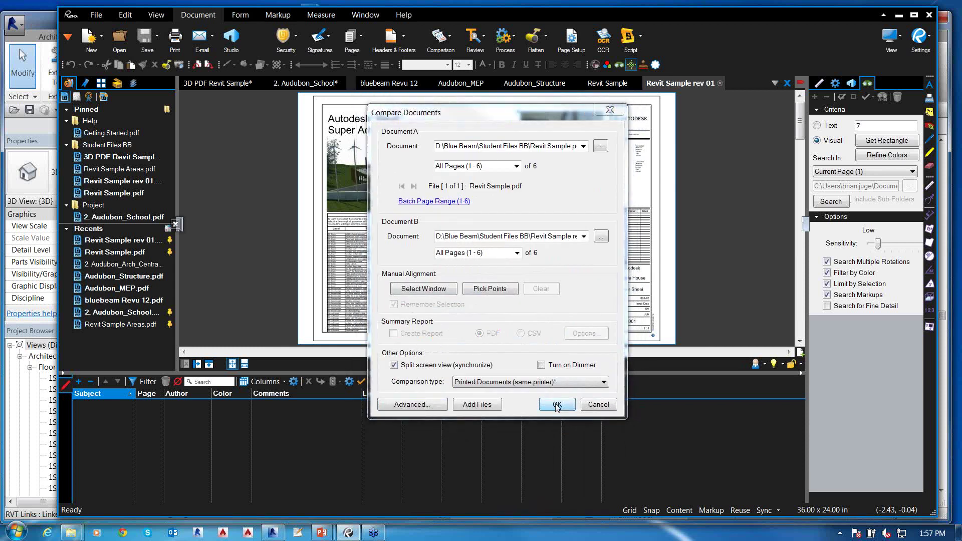
{"action": "left_click", "coordinate": [557, 405]}
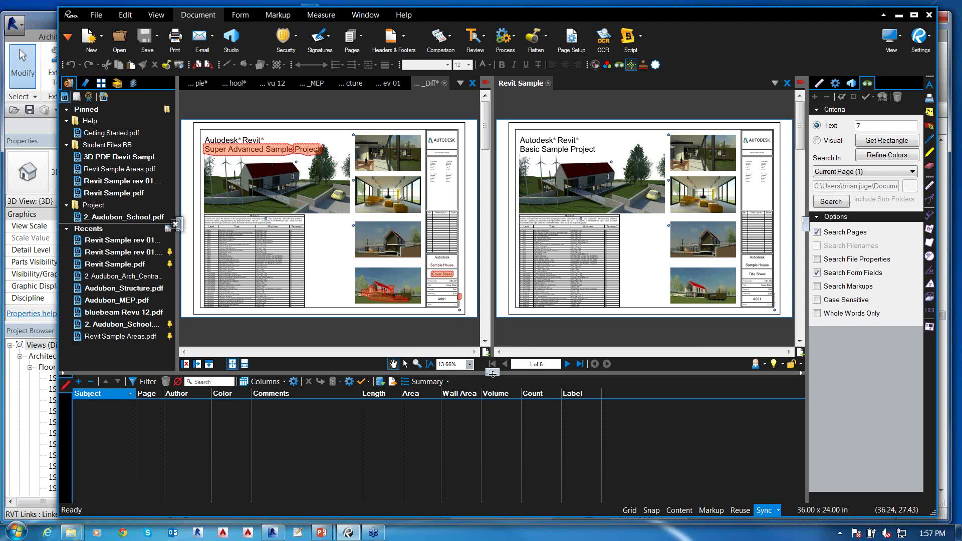
Give the side-by-side sheets more height and widen the Bluebeam window over Revit
{"action": "left_click_drag", "start_coordinate": [493, 386], "coordinate": [495, 417]}
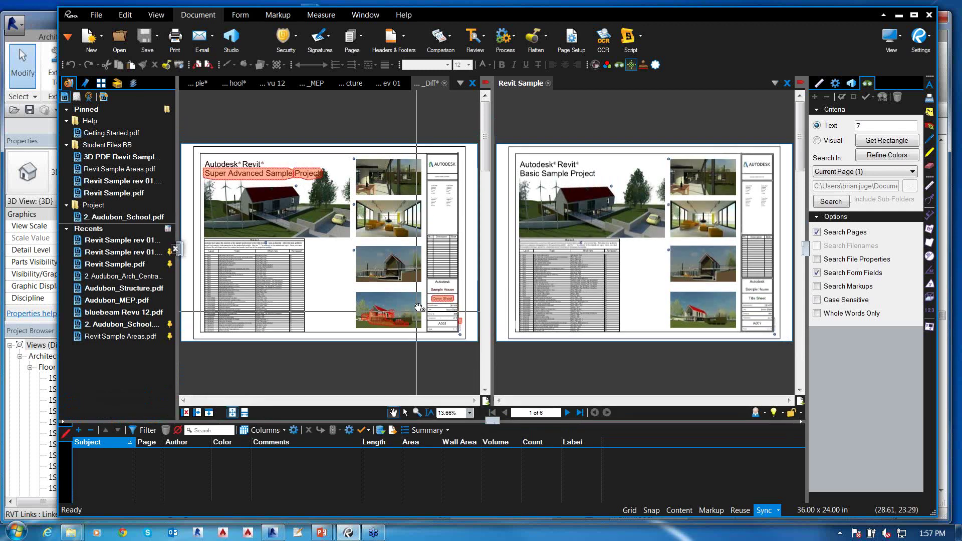
{"action": "scroll", "coordinate": [368, 276], "scroll_direction": "up", "scroll_amount": 5}
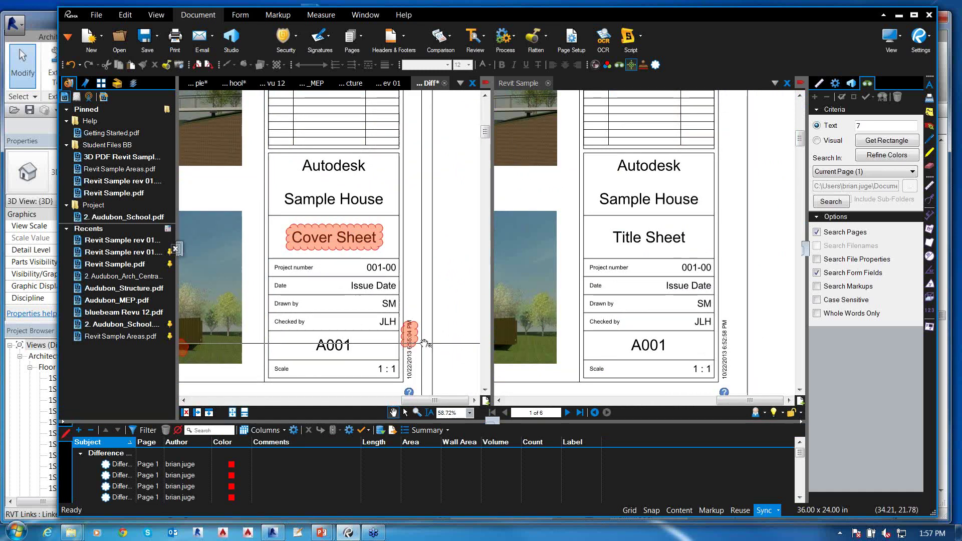
{"action": "scroll", "coordinate": [401, 331], "scroll_direction": "down", "scroll_amount": 2}
{"action": "scroll", "coordinate": [399, 324], "scroll_direction": "down", "scroll_amount": 5}
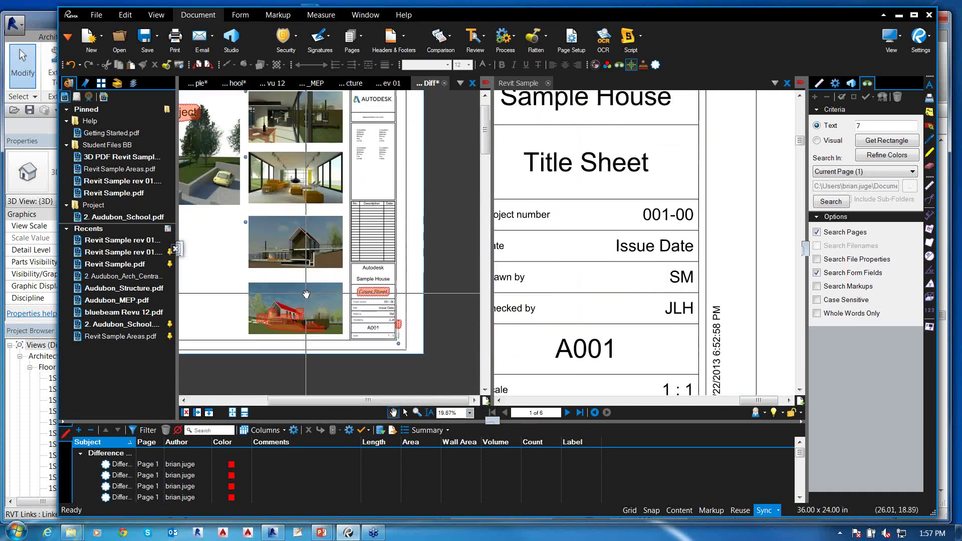
{"action": "scroll", "coordinate": [366, 172], "scroll_direction": "up", "scroll_amount": 3}
{"action": "scroll", "coordinate": [365, 171], "scroll_direction": "up", "scroll_amount": 3}
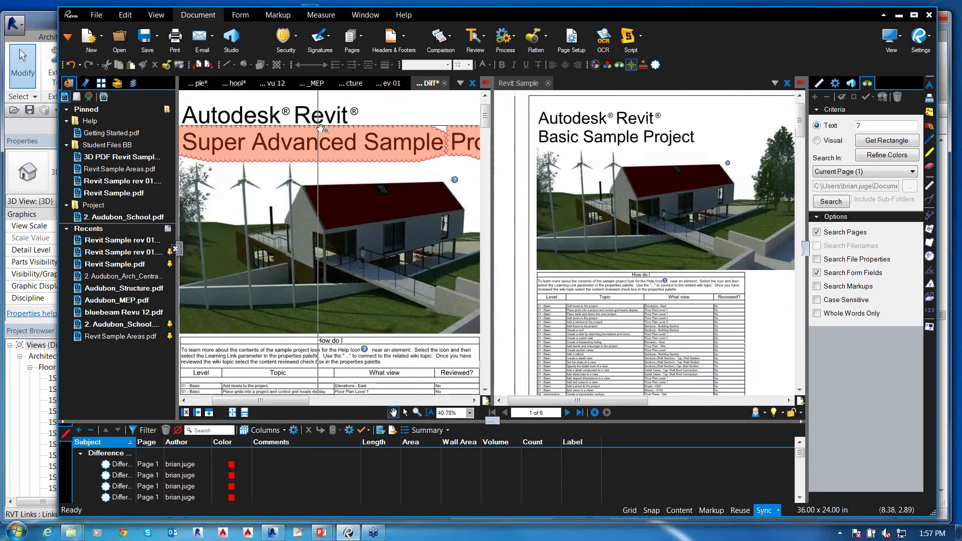
{"action": "scroll", "coordinate": [240, 179], "scroll_direction": "down", "scroll_amount": 2}
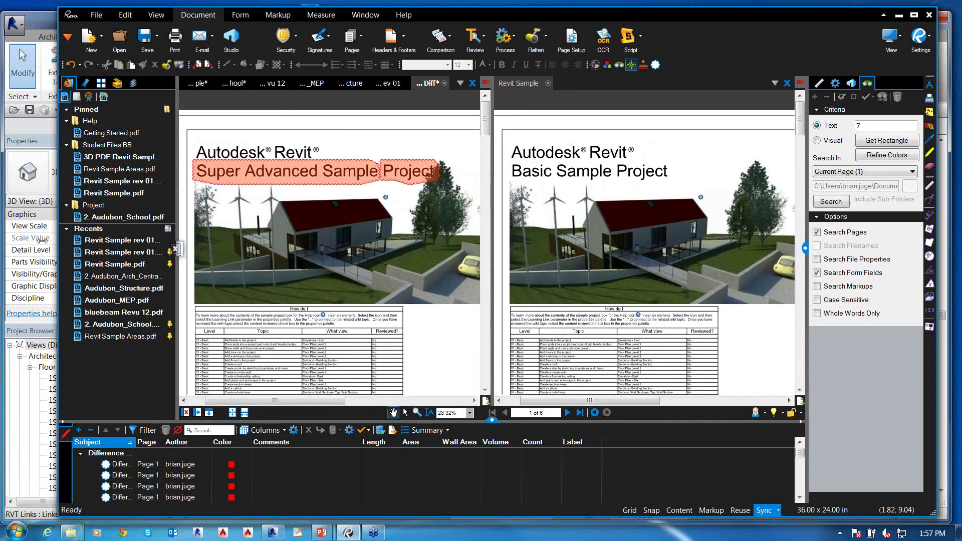
{"action": "left_click_drag", "start_coordinate": [57, 240], "coordinate": [5, 240]}
{"action": "scroll", "coordinate": [335, 270], "scroll_direction": "down", "scroll_amount": 2}
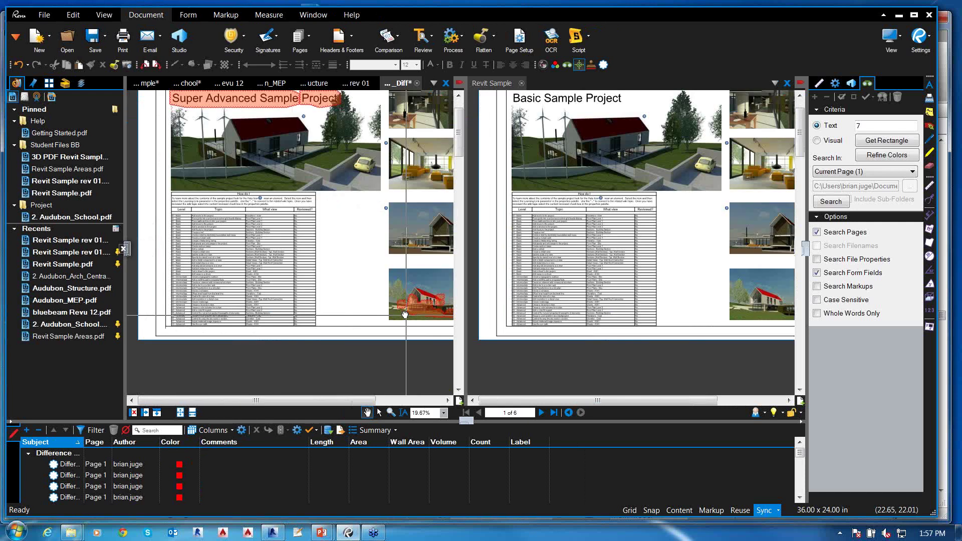
Show page thumbnails, visit pages 3 and 2, and centre page 2's small red difference cloud
{"action": "left_click", "coordinate": [49, 83]}
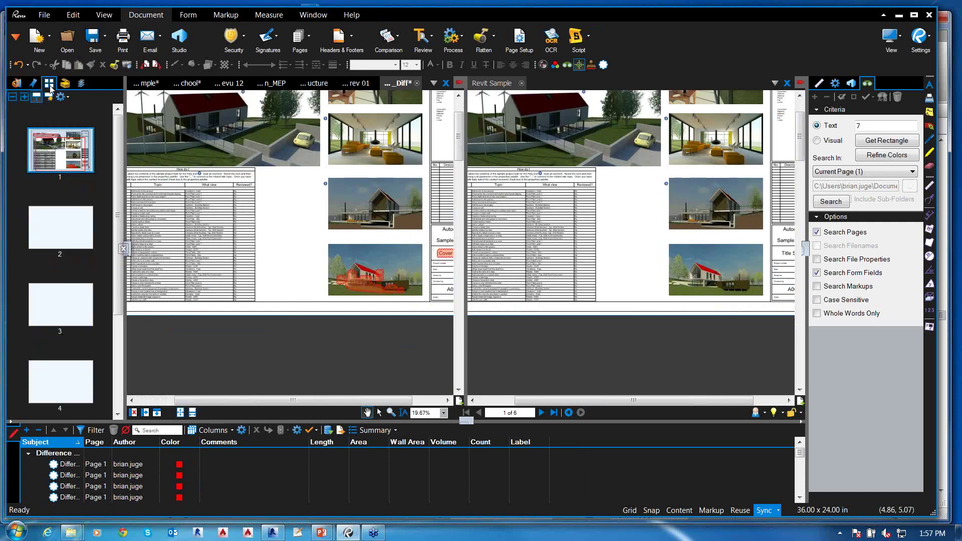
{"action": "left_click", "coordinate": [70, 300]}
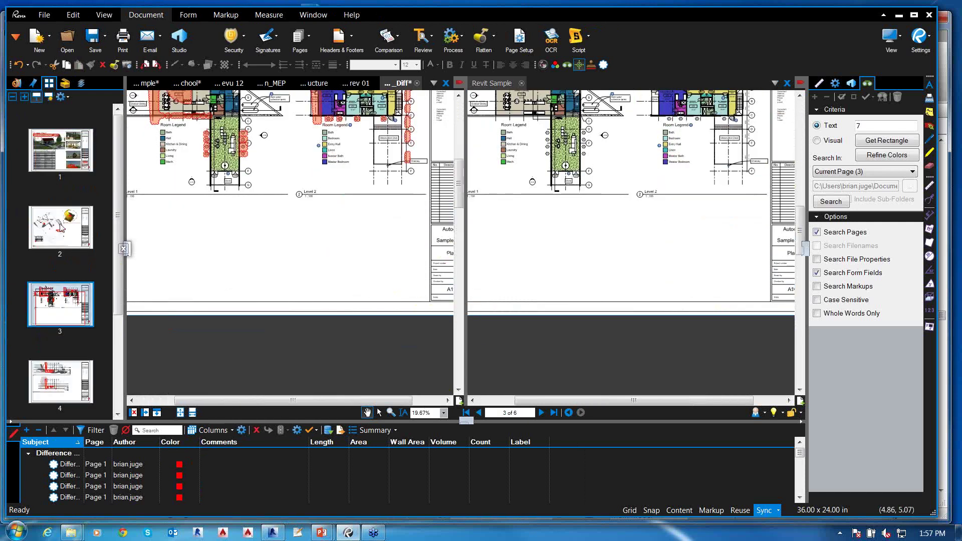
{"action": "left_click", "coordinate": [60, 228]}
{"action": "scroll", "coordinate": [315, 224], "scroll_direction": "up", "scroll_amount": 3}
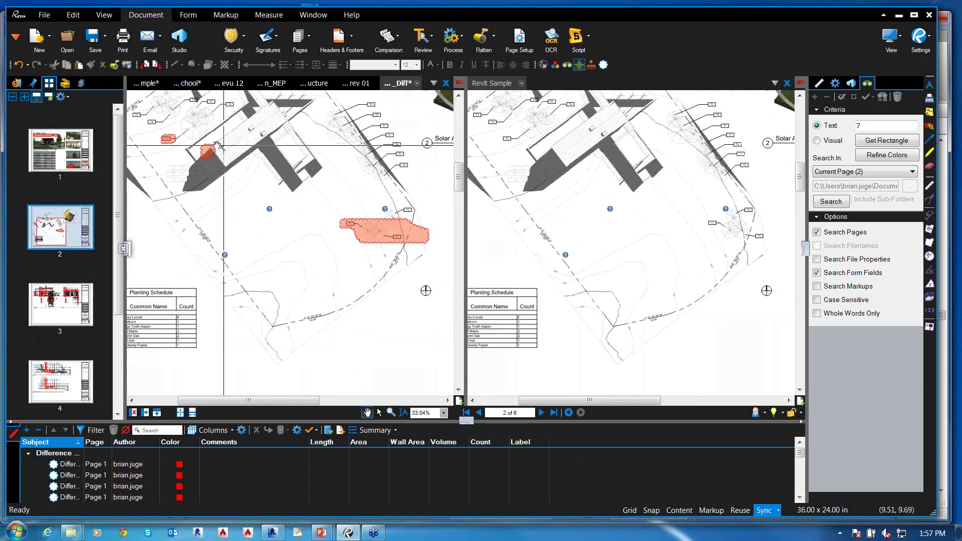
{"action": "scroll", "coordinate": [200, 143], "scroll_direction": "up", "scroll_amount": 6}
{"action": "left_click_drag", "start_coordinate": [212, 160], "coordinate": [317, 248]}
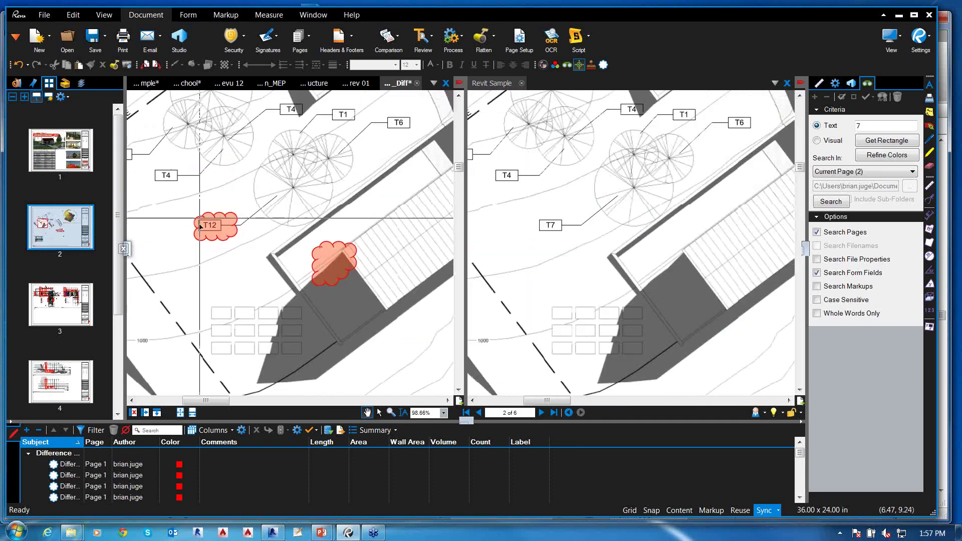
Advance to page 3 and inspect the Room Legend and the clouded Kitchen & Dining area
{"action": "key", "text": "Page_Down"}
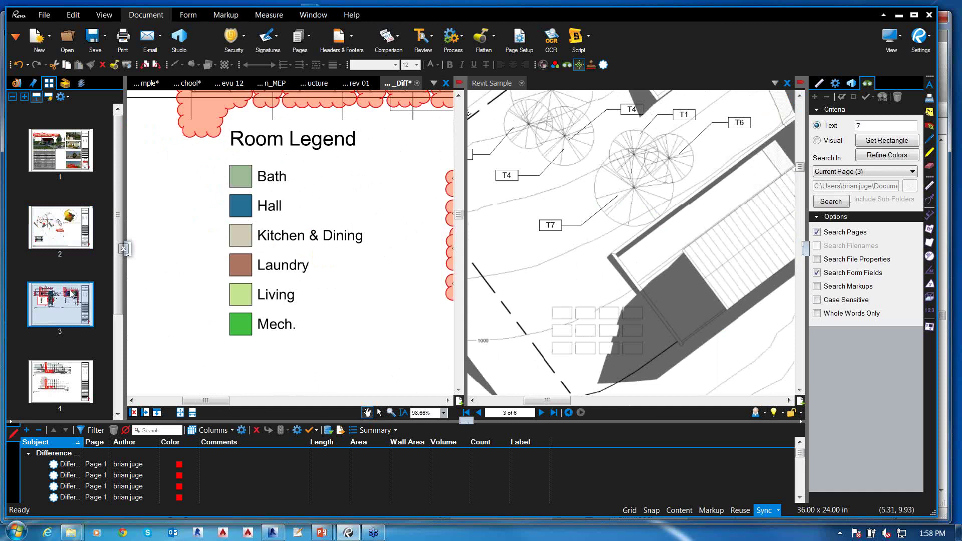
{"action": "scroll", "coordinate": [326, 224], "scroll_direction": "down", "scroll_amount": 3}
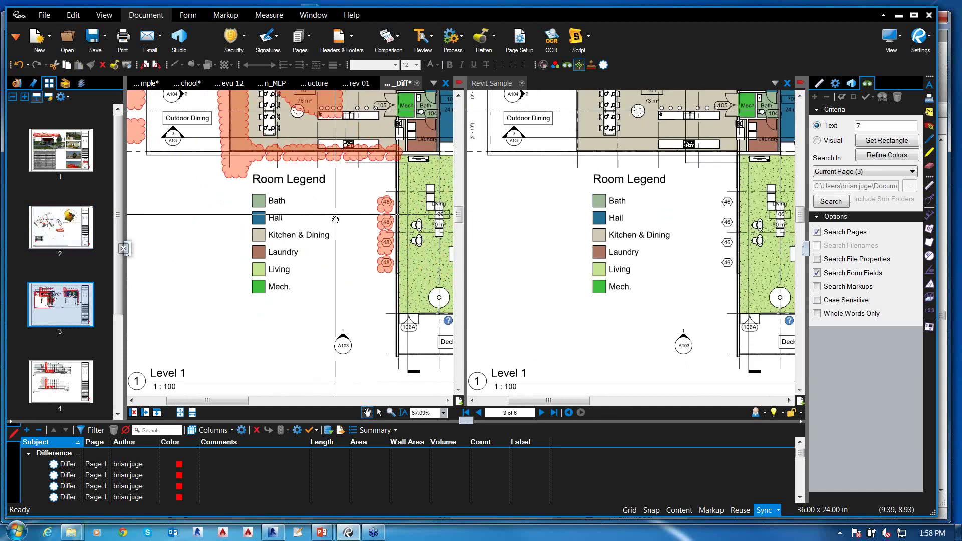
{"action": "scroll", "coordinate": [326, 223], "scroll_direction": "up", "scroll_amount": 1}
{"action": "left_click_drag", "start_coordinate": [274, 289], "coordinate": [190, 177]}
{"action": "scroll", "coordinate": [280, 174], "scroll_direction": "up", "scroll_amount": 3}
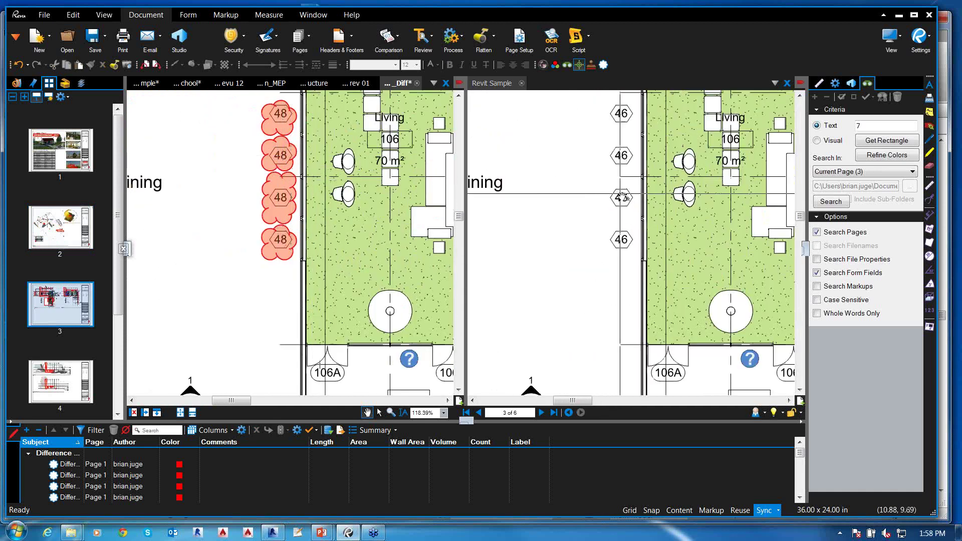
{"action": "left_click_drag", "start_coordinate": [307, 172], "coordinate": [370, 201]}
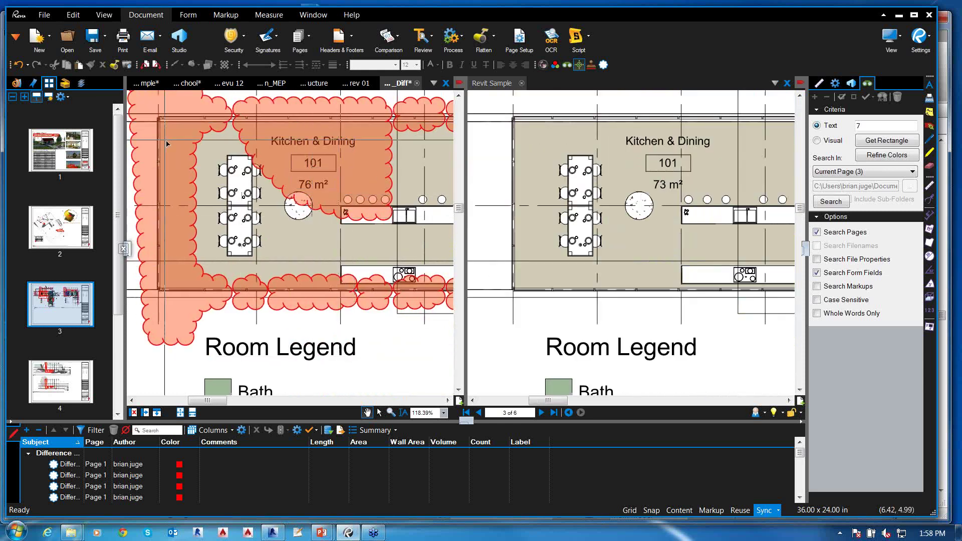
{"action": "scroll", "coordinate": [209, 153], "scroll_direction": "down", "scroll_amount": 3}
{"action": "scroll", "coordinate": [209, 153], "scroll_direction": "up", "scroll_amount": 5}
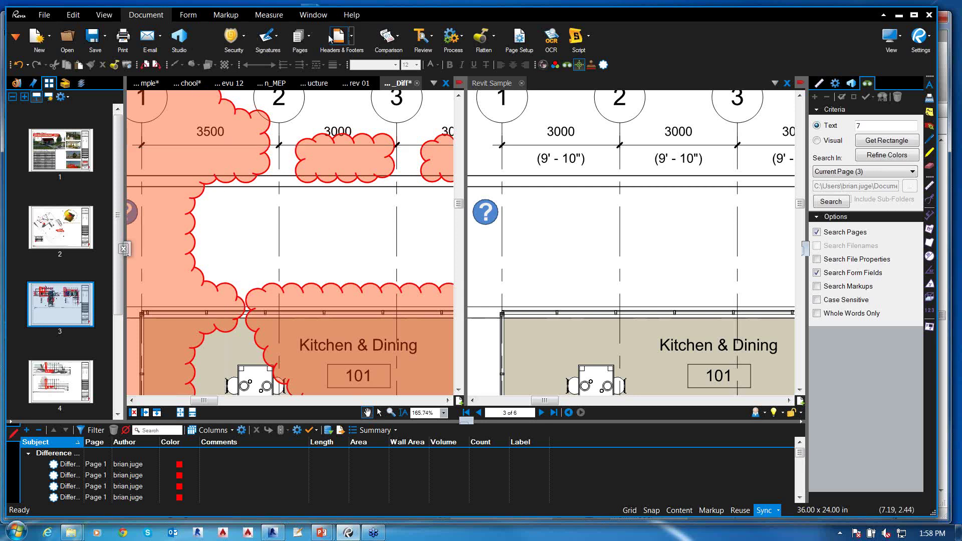
{"action": "left_click", "coordinate": [397, 37]}
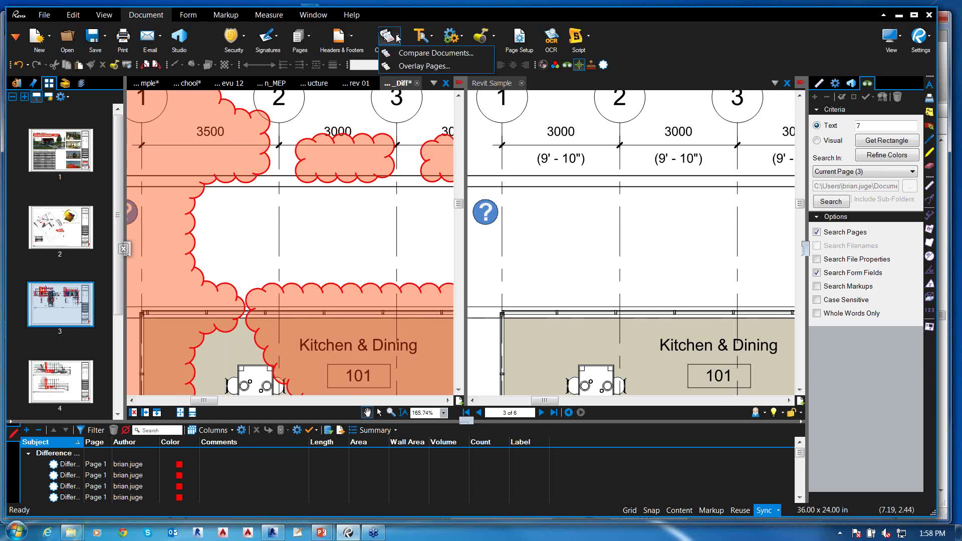
Open Compare Documents' Advanced options to list the Printed and Scanned Documents comparison types
{"action": "left_click", "coordinate": [408, 58]}
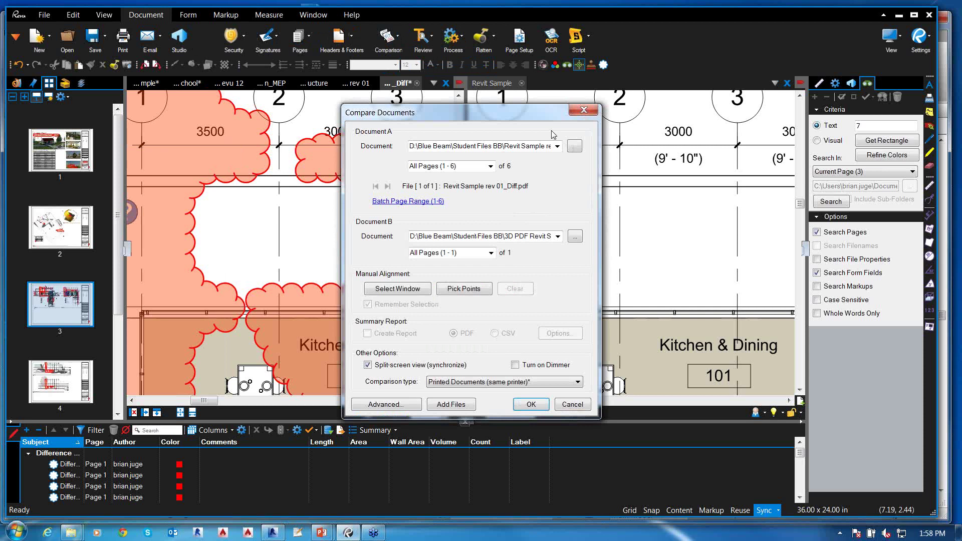
{"action": "left_click", "coordinate": [389, 405]}
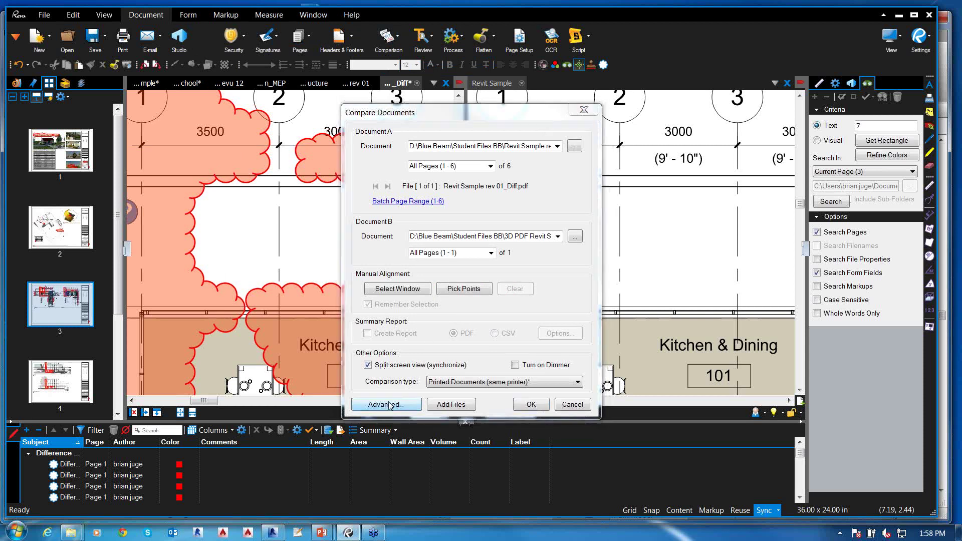
{"action": "left_click", "coordinate": [426, 125]}
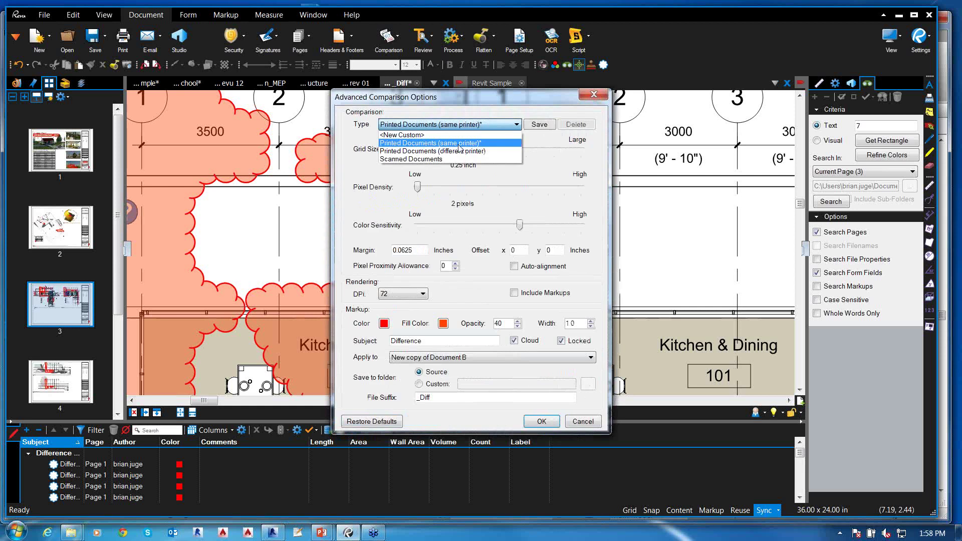
Preview the Scanned Documents comparison type, then cancel both comparison dialogs without applying it
{"action": "left_click", "coordinate": [424, 159]}
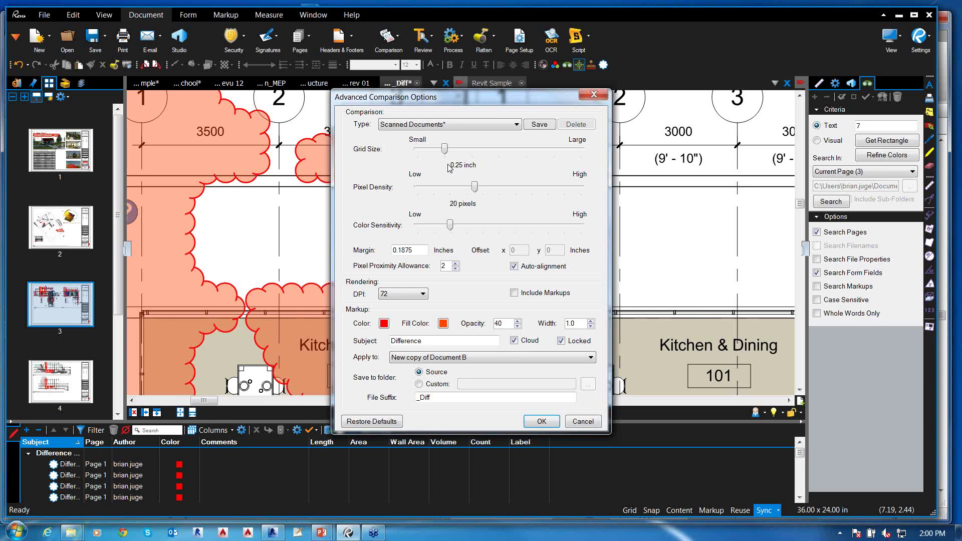
{"action": "left_click", "coordinate": [593, 422]}
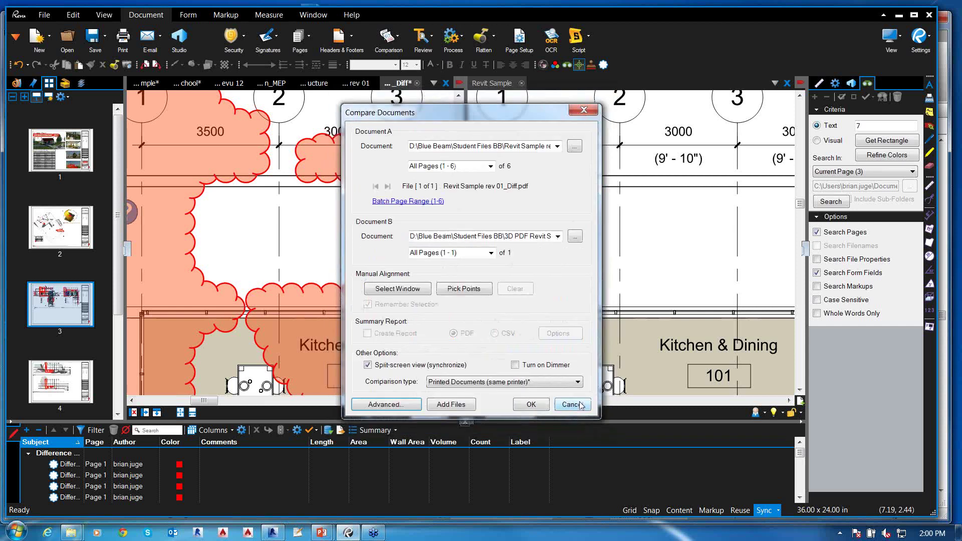
{"action": "left_click", "coordinate": [581, 404]}
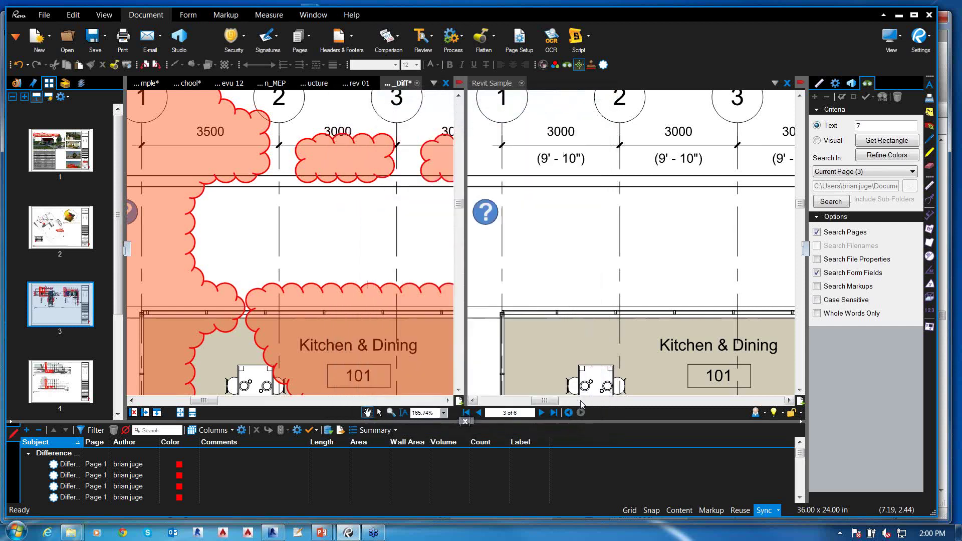
Pan to the Living area and Room Legend, then step through the Difference markups to page 3
{"action": "scroll", "coordinate": [328, 220], "scroll_direction": "down", "scroll_amount": 3}
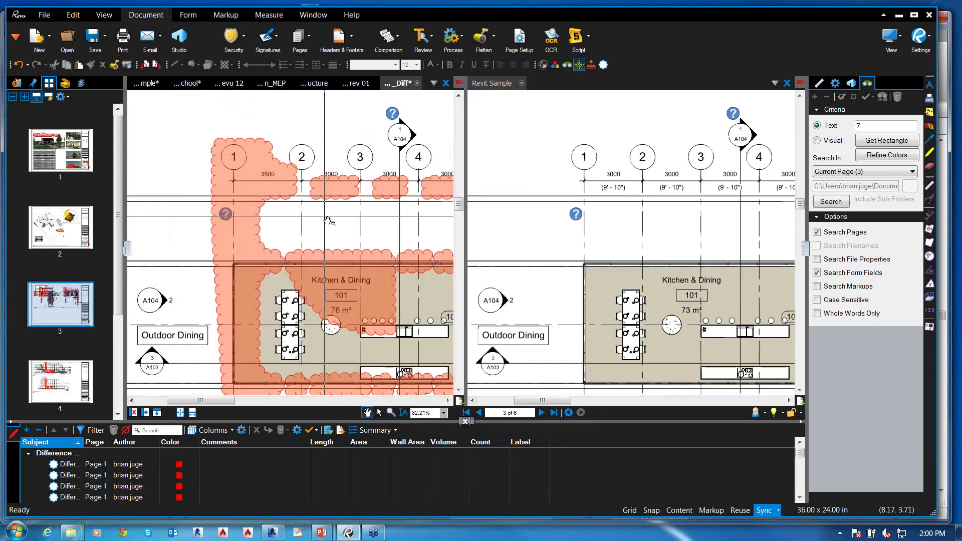
{"action": "scroll", "coordinate": [328, 220], "scroll_direction": "down", "scroll_amount": 5}
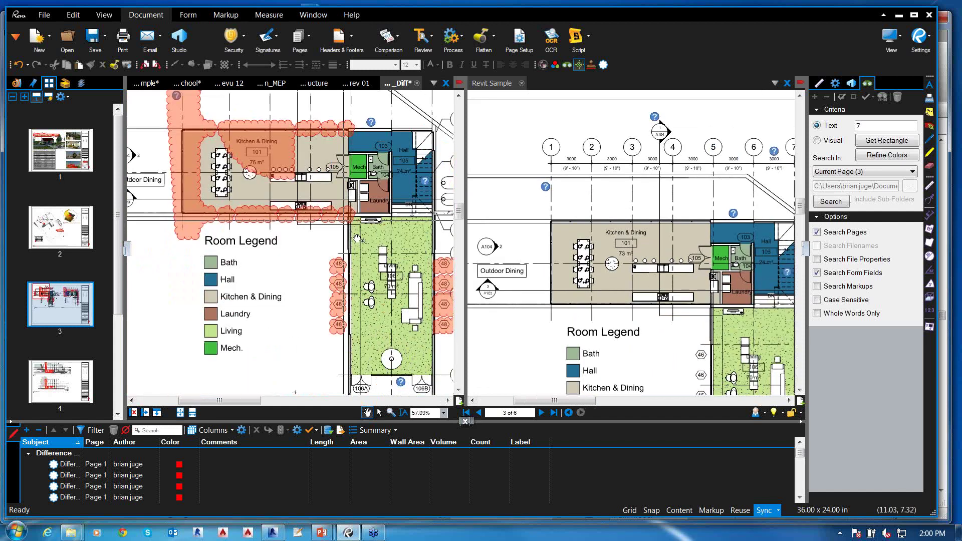
{"action": "left_click_drag", "start_coordinate": [357, 238], "coordinate": [301, 183]}
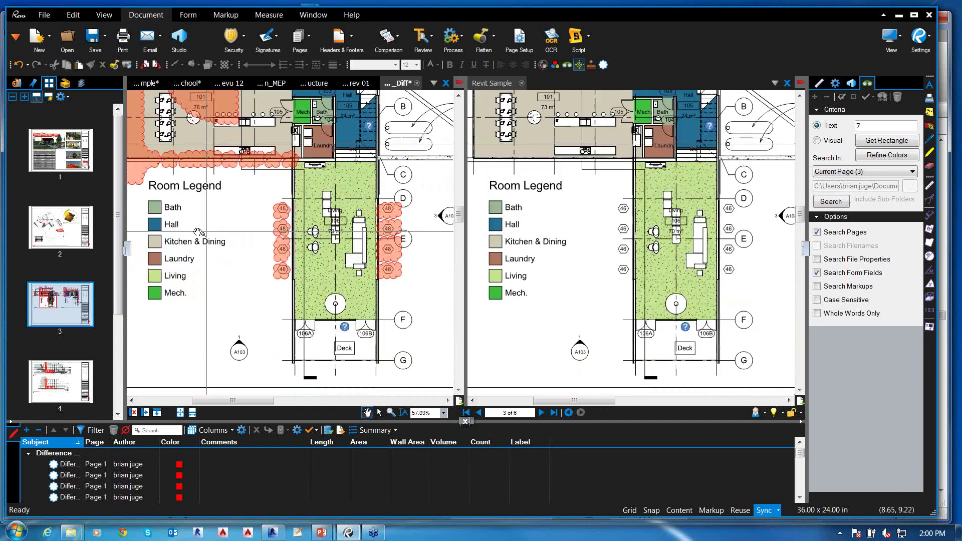
{"action": "left_click", "coordinate": [99, 463]}
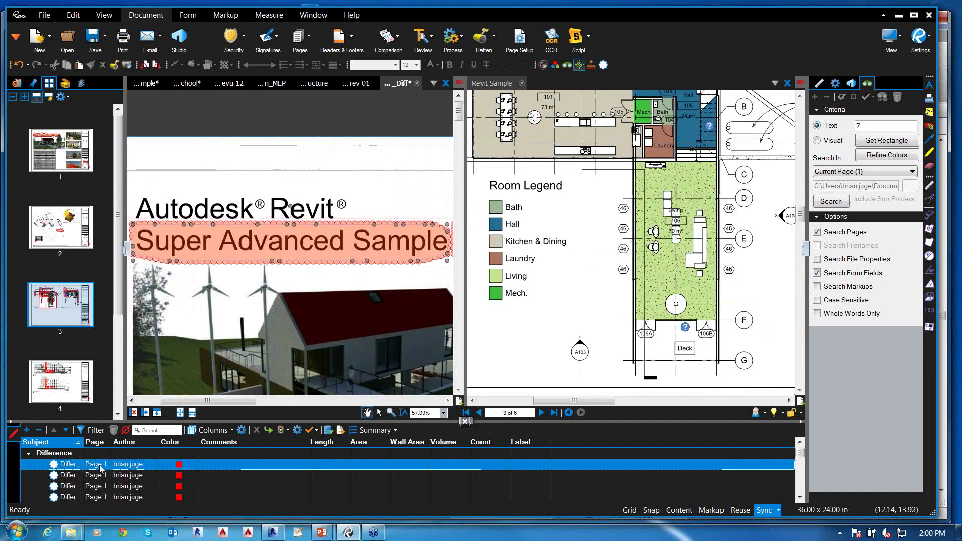
{"action": "key", "text": "Down"}
{"action": "key", "text": "Down"}
{"action": "key", "text": "Down"}
{"action": "key", "text": "Down"}
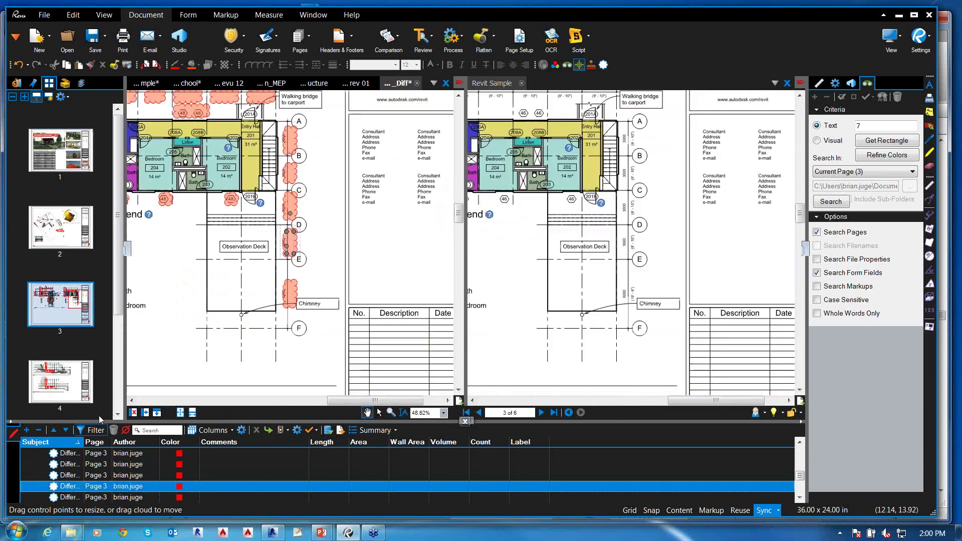
Return to page 1 and zoom out to the whole sheet with its clouded house rendering
{"action": "left_click", "coordinate": [76, 168]}
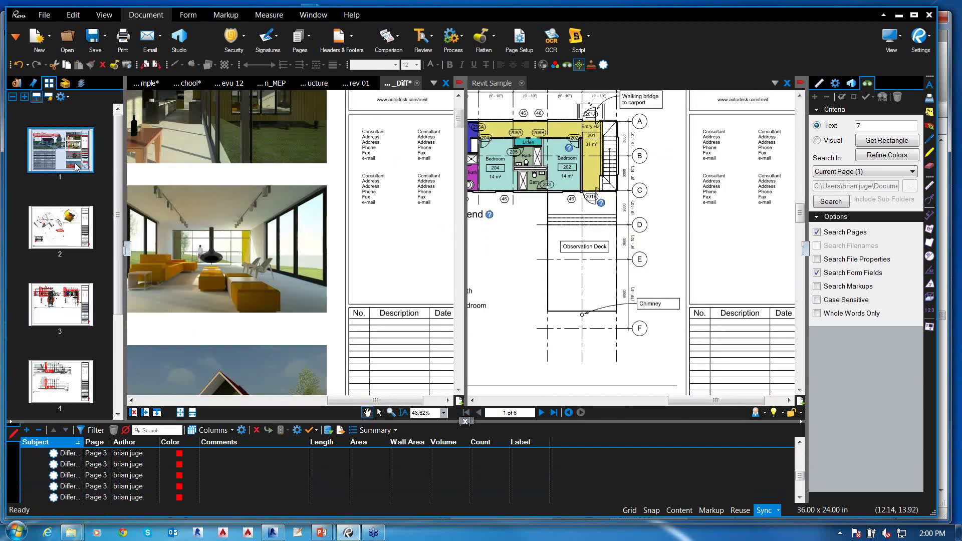
{"action": "scroll", "coordinate": [342, 336], "scroll_direction": "down", "scroll_amount": 3}
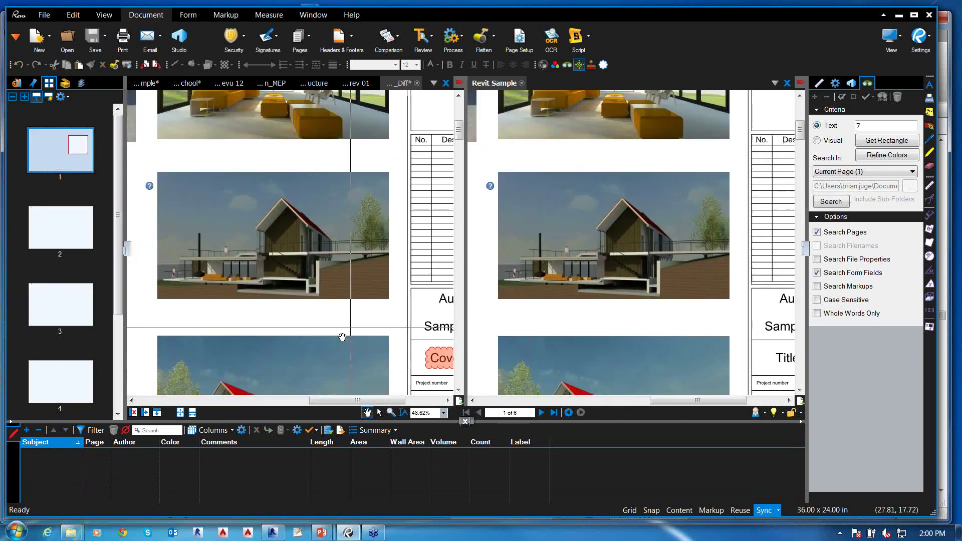
{"action": "scroll", "coordinate": [276, 213], "scroll_direction": "up", "scroll_amount": 3}
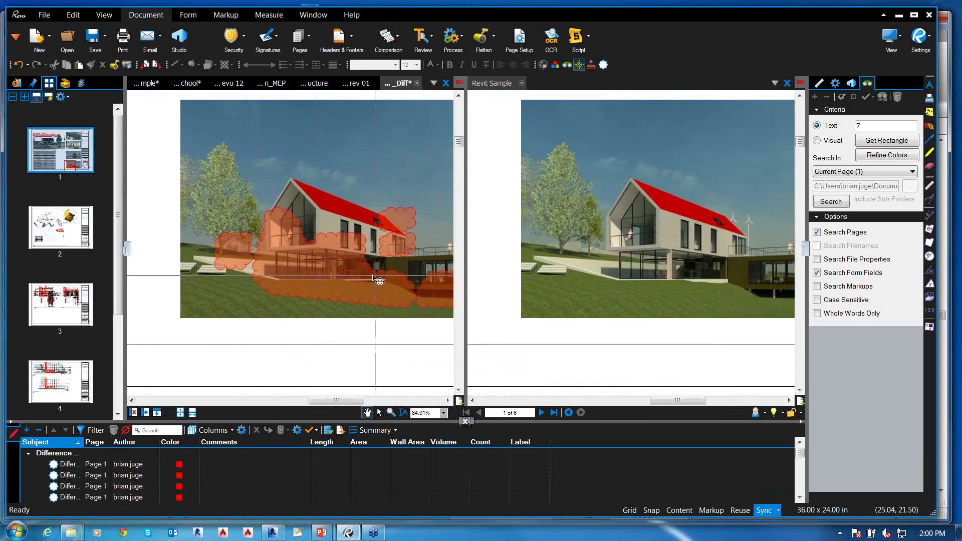
{"action": "left_click_drag", "start_coordinate": [344, 274], "coordinate": [239, 228]}
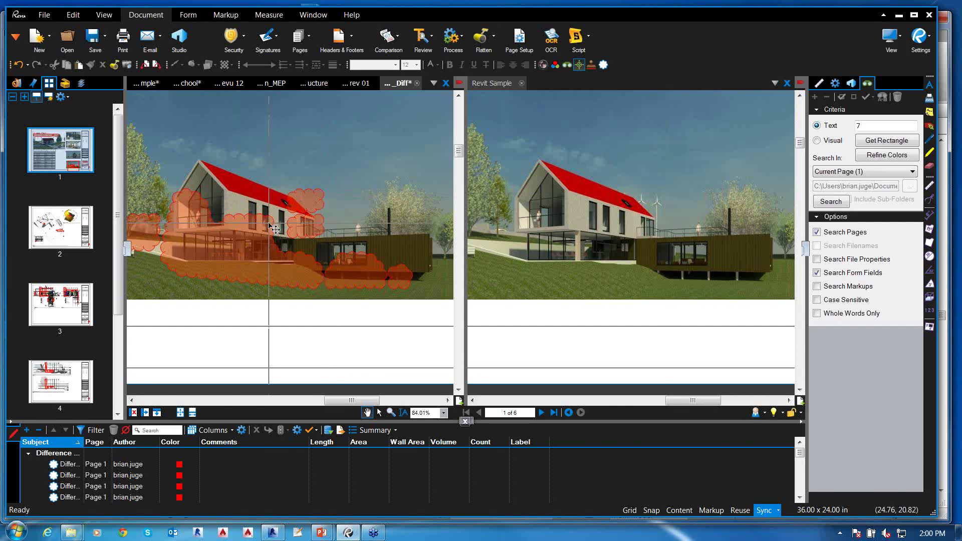
{"action": "scroll", "coordinate": [273, 229], "scroll_direction": "down", "scroll_amount": 5}
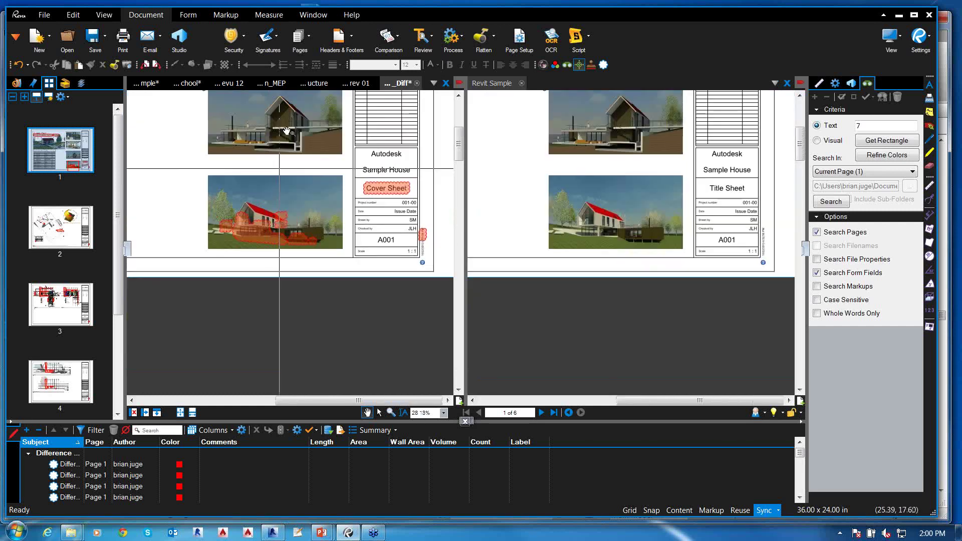
{"action": "left_click_drag", "start_coordinate": [274, 229], "coordinate": [340, 313]}
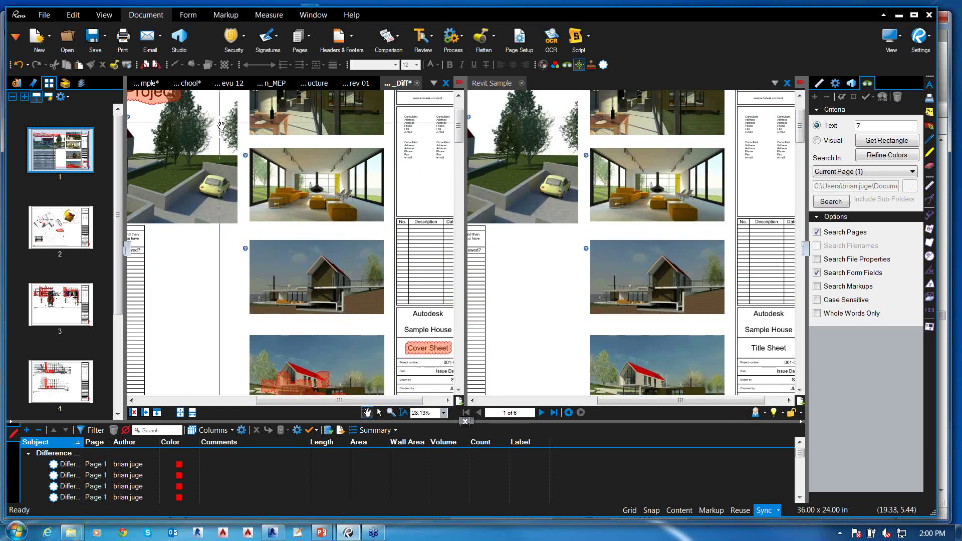
Close the Diff comparison document without saving and switch to the Audubon_MEP drawing
{"action": "left_click", "coordinate": [396, 37]}
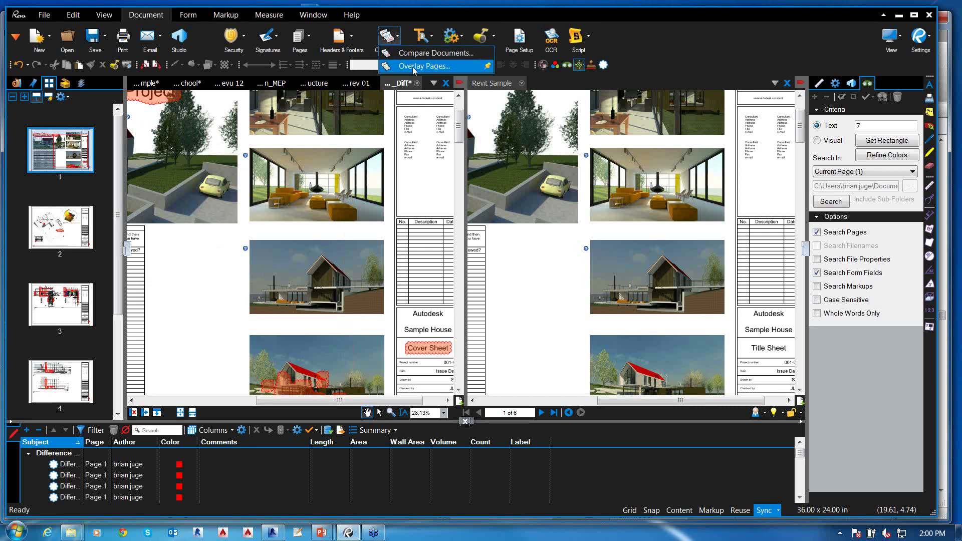
{"action": "left_click", "coordinate": [419, 88]}
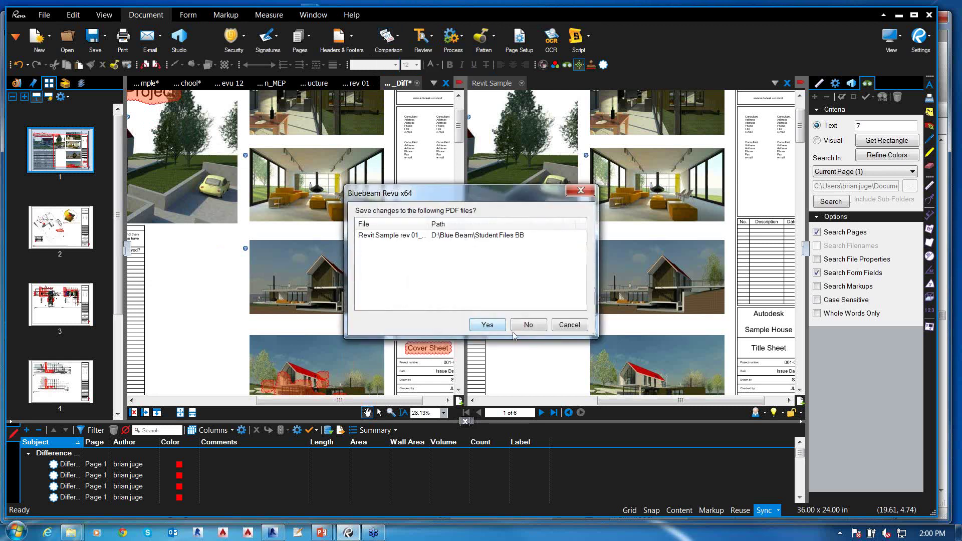
{"action": "left_click", "coordinate": [527, 324]}
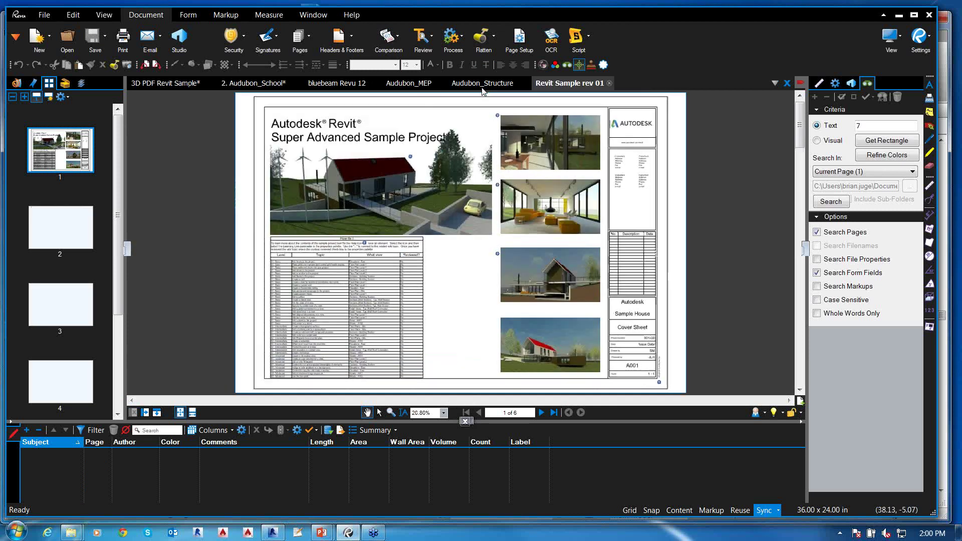
{"action": "left_click", "coordinate": [482, 83]}
{"action": "left_click", "coordinate": [420, 85]}
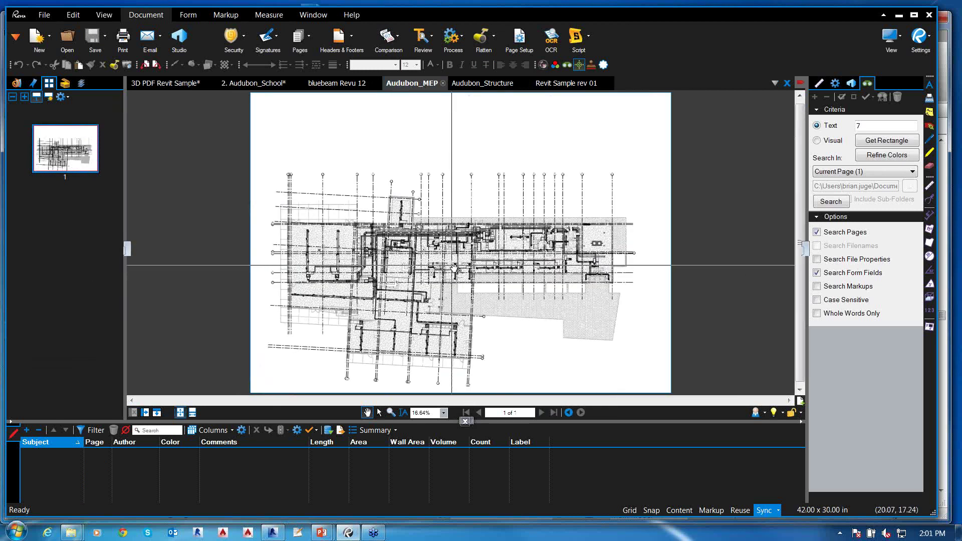
Open the Overlay Pages settings, listing Audubon_MEP in red and 3D PDF Revit Sample in green
{"action": "left_click", "coordinate": [398, 38]}
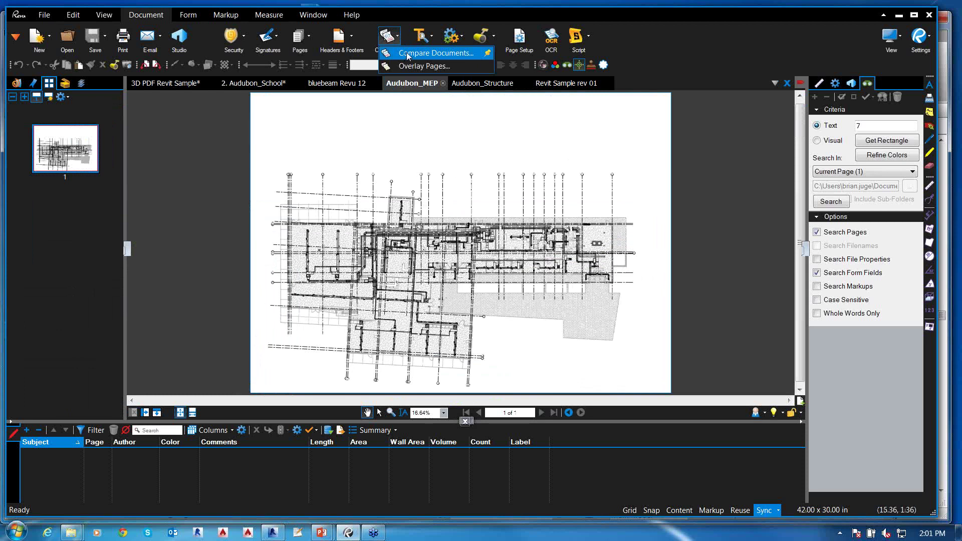
{"action": "left_click", "coordinate": [407, 54]}
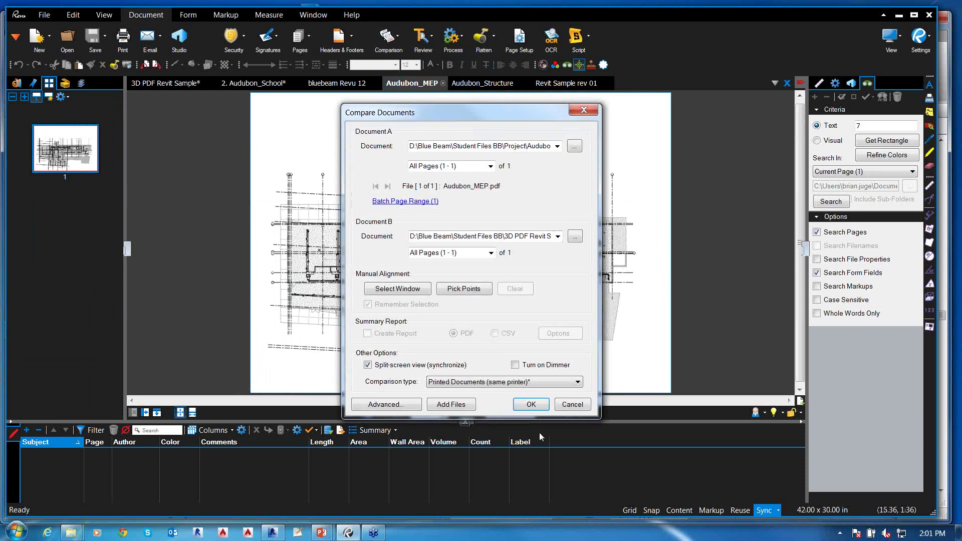
{"action": "left_click", "coordinate": [572, 405]}
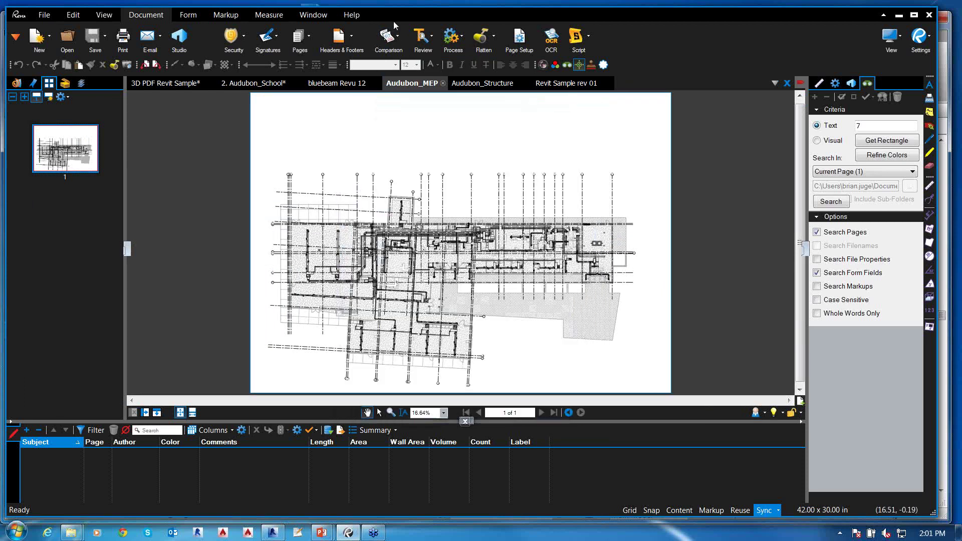
{"action": "left_click", "coordinate": [399, 38]}
{"action": "left_click", "coordinate": [403, 67]}
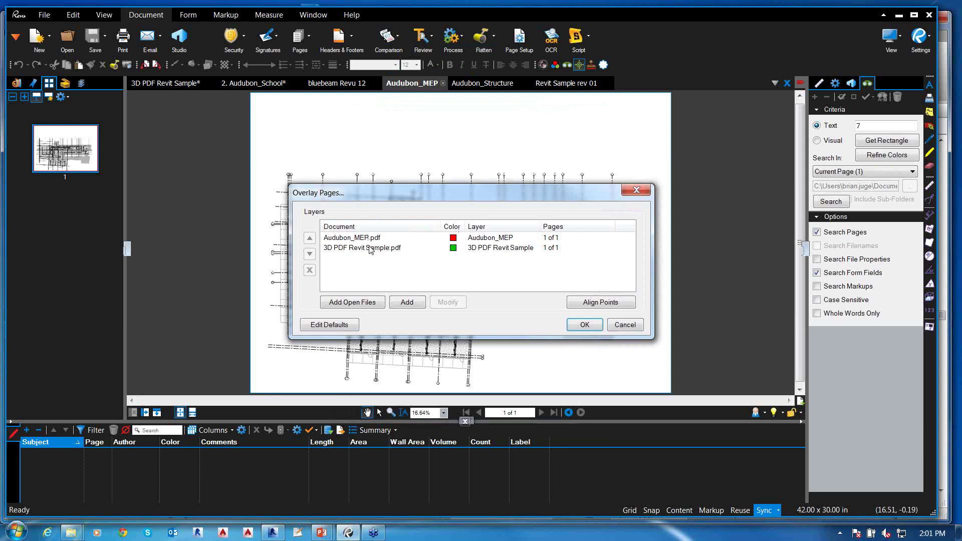
Replace the 3D PDF Revit Sample layer with Audubon_Structure.pdf in green and start Align Points
{"action": "left_click", "coordinate": [399, 248]}
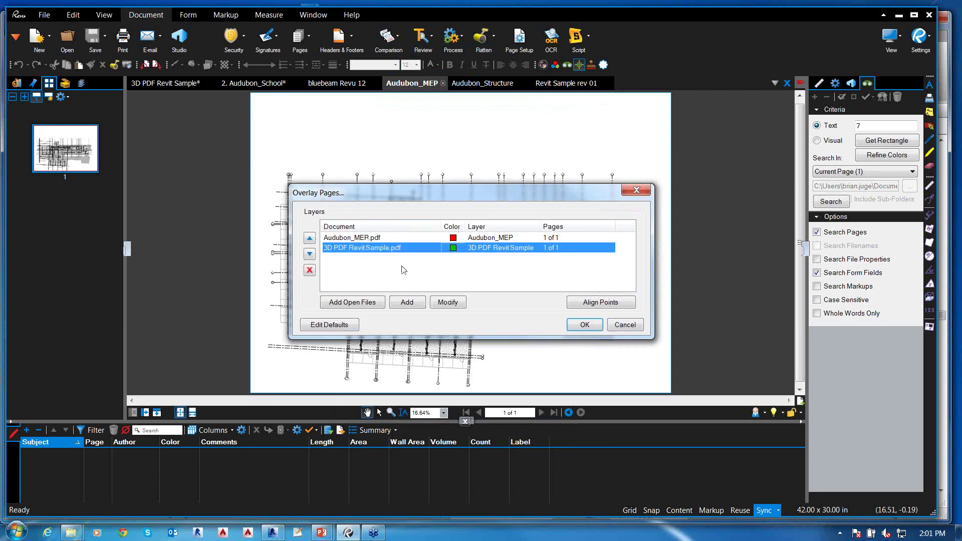
{"action": "left_click", "coordinate": [309, 270]}
{"action": "left_click", "coordinate": [407, 302]}
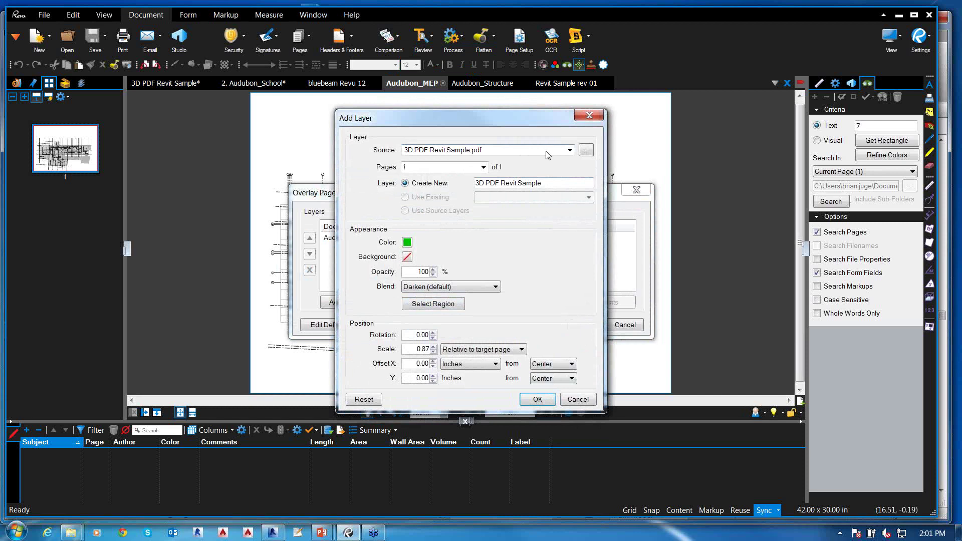
{"action": "left_click", "coordinate": [570, 150]}
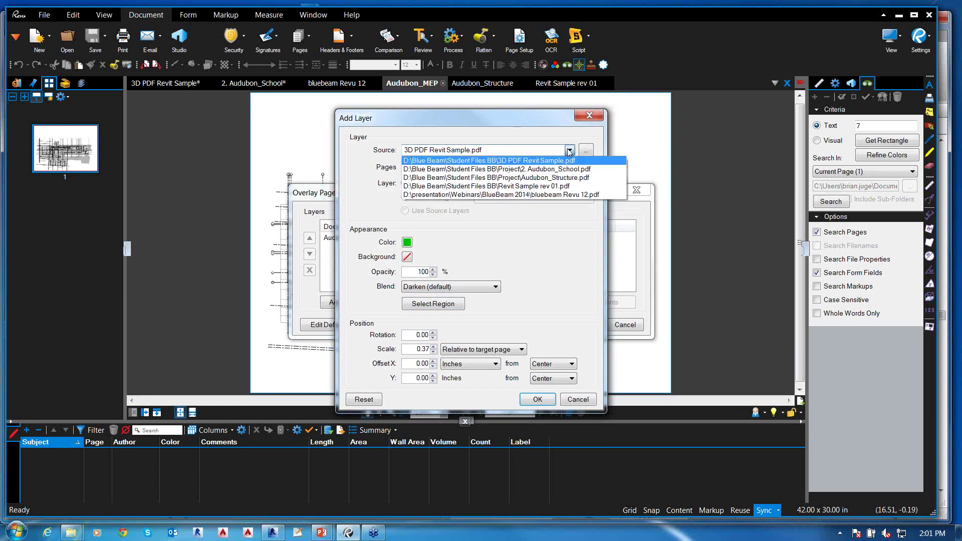
{"action": "left_click", "coordinate": [496, 178]}
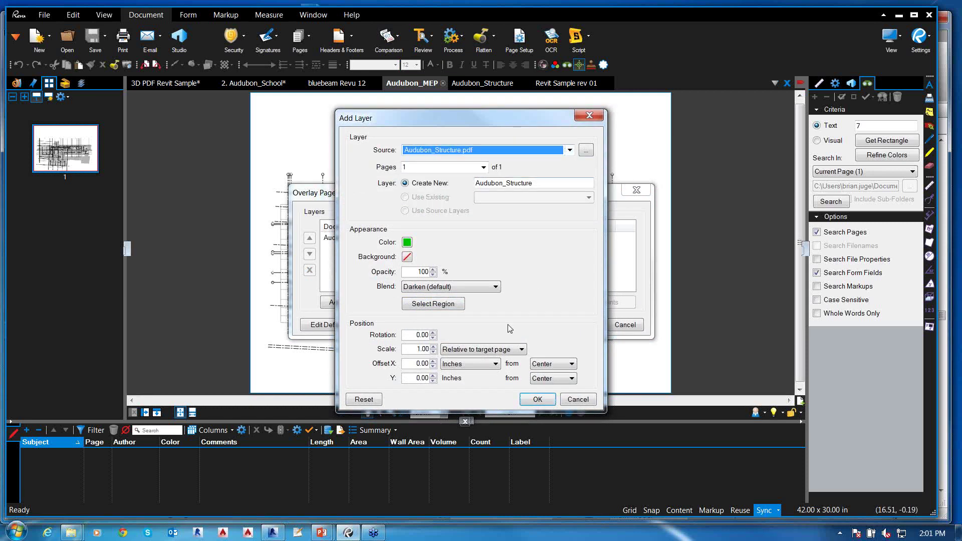
{"action": "left_click", "coordinate": [537, 399]}
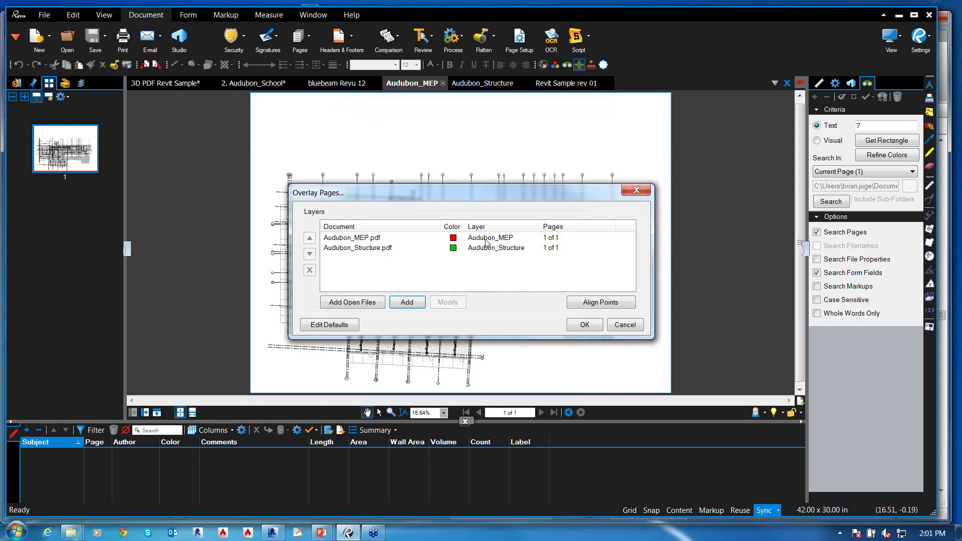
{"action": "left_click", "coordinate": [576, 303]}
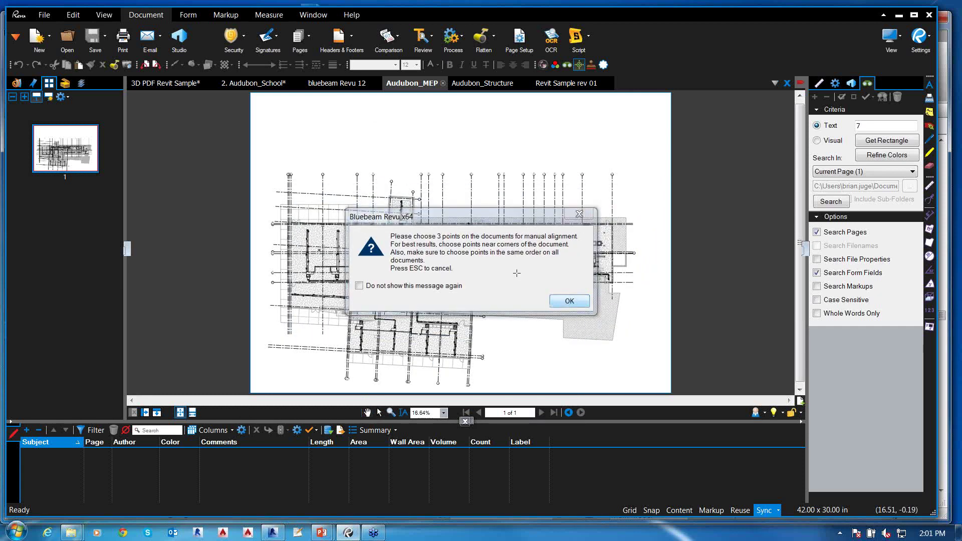
Mark the first alignment point at a grid intersection on Audubon_MEP
{"action": "scroll", "coordinate": [397, 207], "scroll_direction": "up", "scroll_amount": 8}
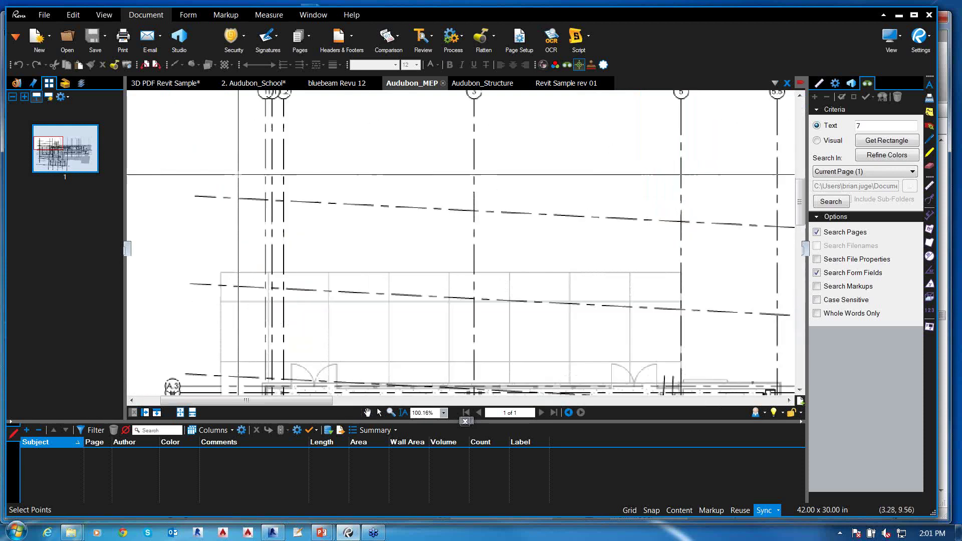
{"action": "scroll", "coordinate": [248, 199], "scroll_direction": "down", "scroll_amount": 5}
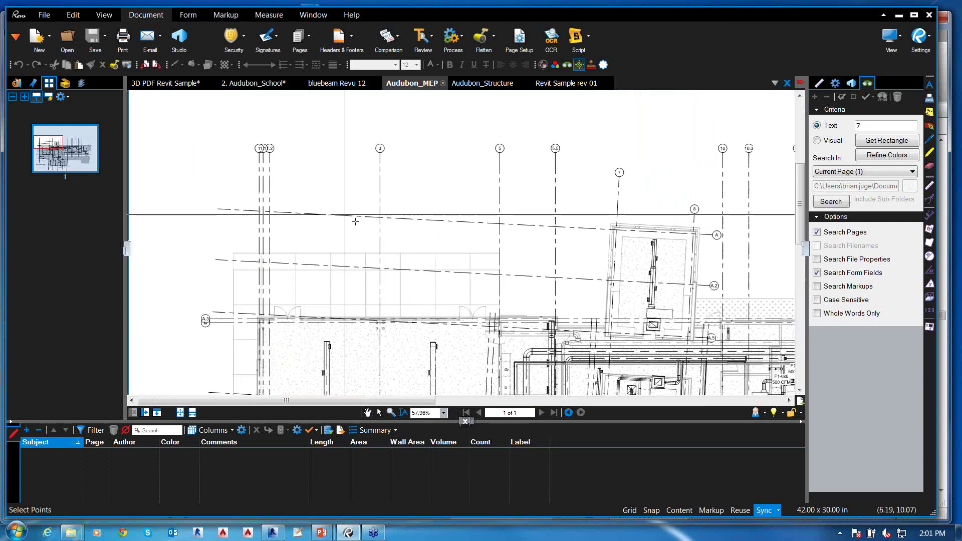
{"action": "scroll", "coordinate": [376, 220], "scroll_direction": "up", "scroll_amount": 4}
{"action": "left_click", "coordinate": [380, 219]}
Mark the second alignment point at a wall corner on Audubon_MEP
{"action": "scroll", "coordinate": [400, 235], "scroll_direction": "down", "scroll_amount": 5}
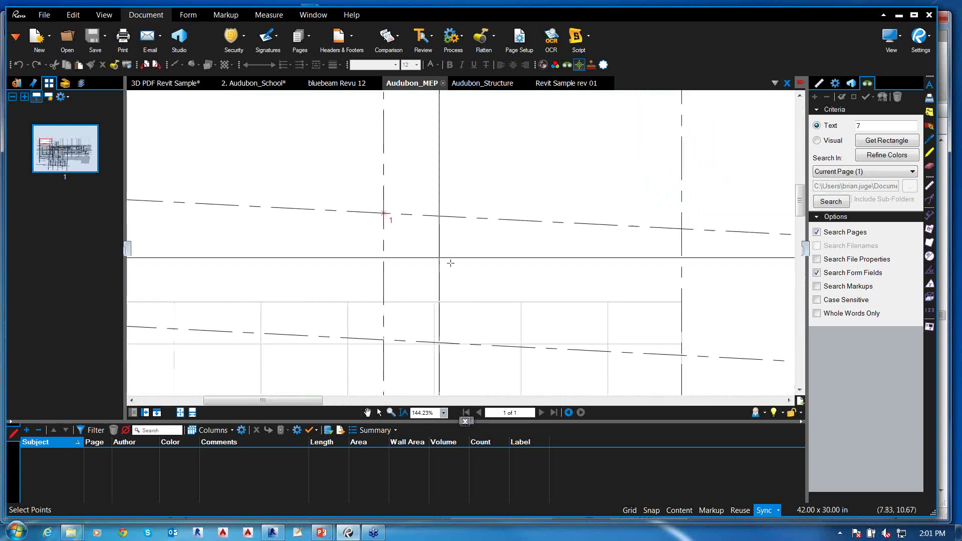
{"action": "scroll", "coordinate": [580, 311], "scroll_direction": "right", "scroll_amount": 5}
{"action": "scroll", "coordinate": [408, 236], "scroll_direction": "down", "scroll_amount": 3}
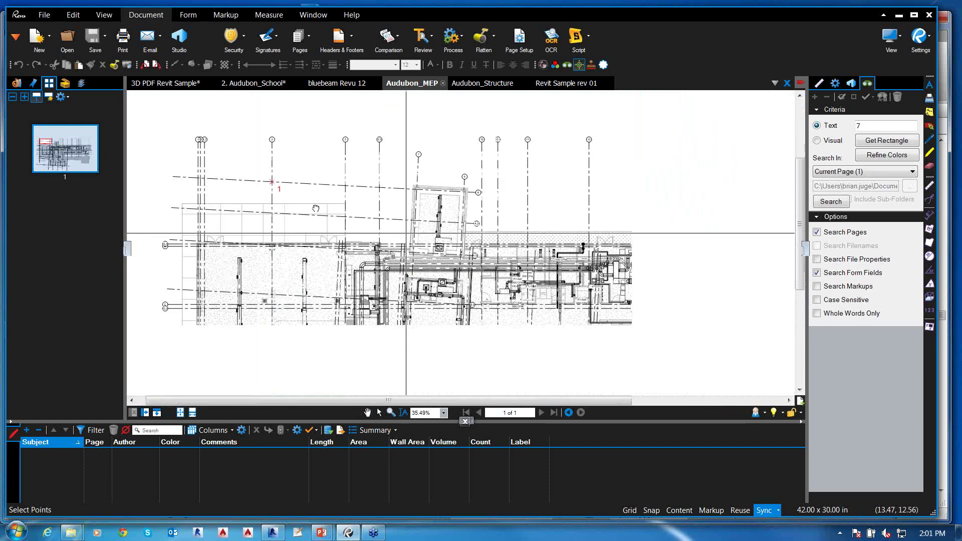
{"action": "scroll", "coordinate": [492, 238], "scroll_direction": "up", "scroll_amount": 3}
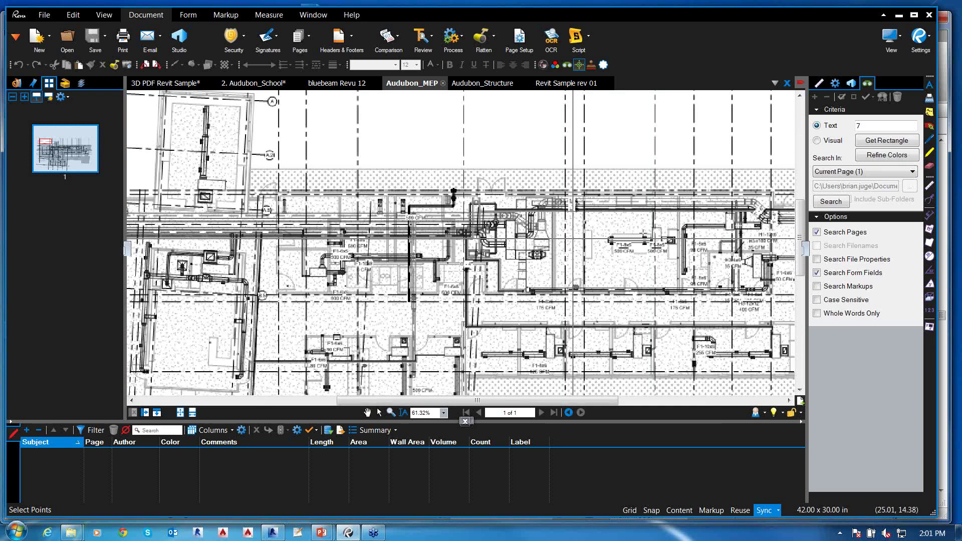
{"action": "scroll", "coordinate": [572, 236], "scroll_direction": "right", "scroll_amount": 5}
{"action": "scroll", "coordinate": [451, 226], "scroll_direction": "left", "scroll_amount": 3}
{"action": "scroll", "coordinate": [657, 216], "scroll_direction": "up", "scroll_amount": 1}
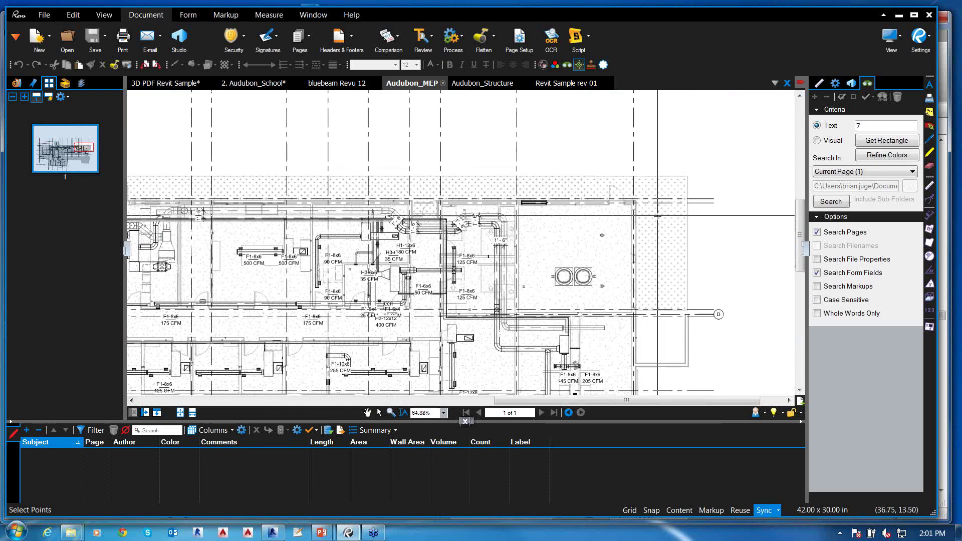
{"action": "scroll", "coordinate": [657, 217], "scroll_direction": "down", "scroll_amount": 3}
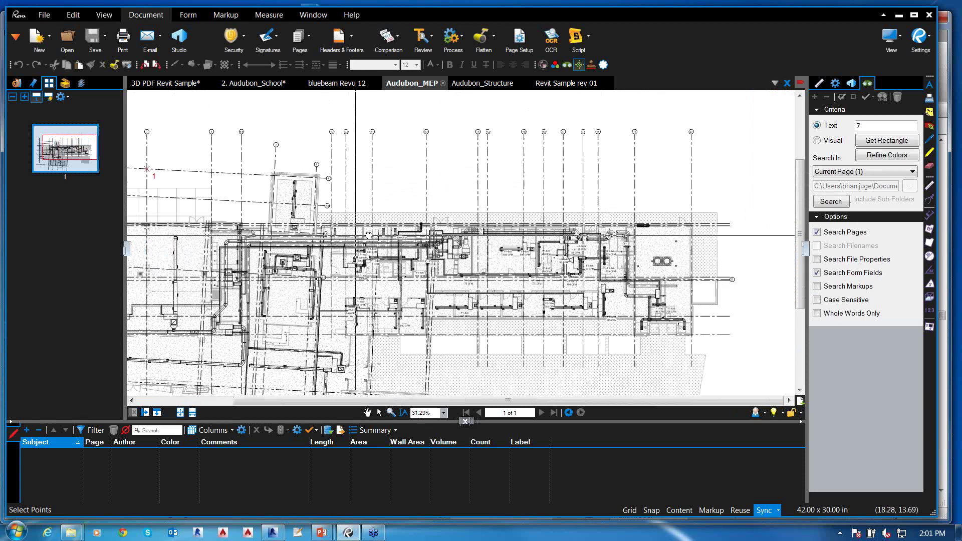
{"action": "scroll", "coordinate": [368, 236], "scroll_direction": "up", "scroll_amount": 4}
{"action": "scroll", "coordinate": [365, 253], "scroll_direction": "down", "scroll_amount": 2}
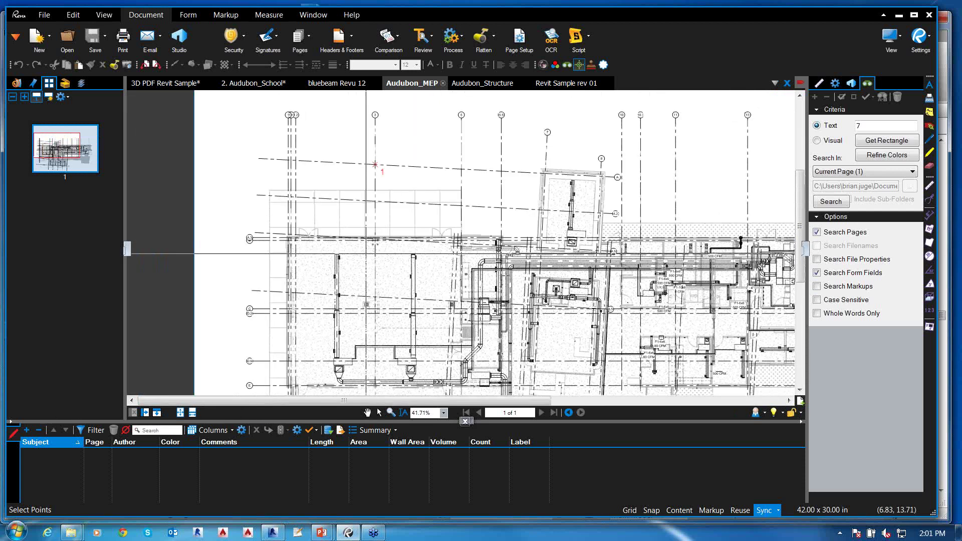
{"action": "scroll", "coordinate": [366, 253], "scroll_direction": "up", "scroll_amount": 5}
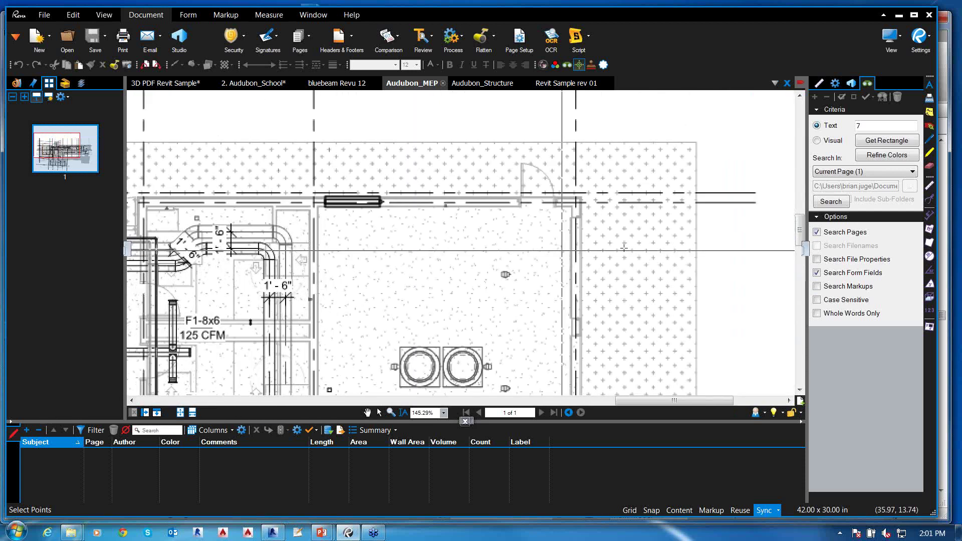
{"action": "left_click", "coordinate": [575, 203]}
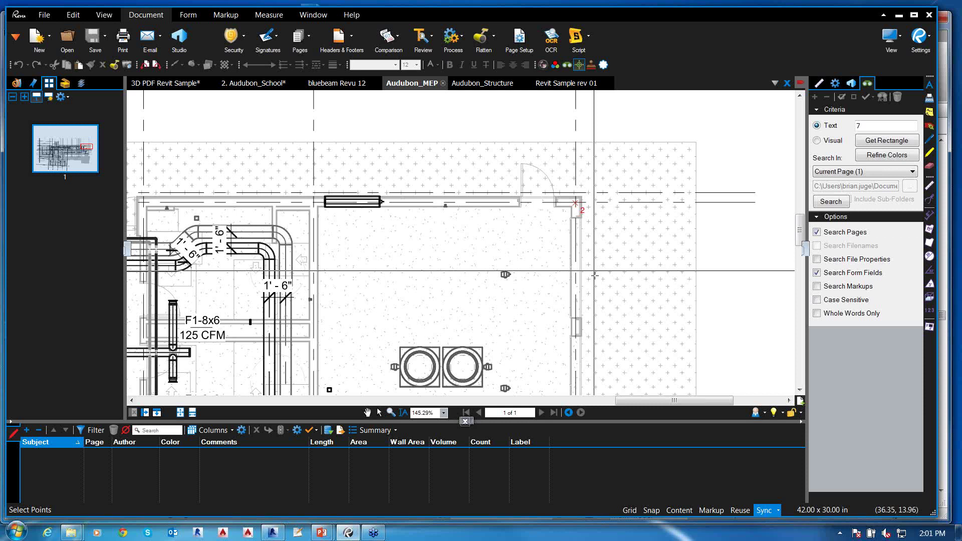
Mark the third point at another wall corner, then move to the Audubon_Structure sheet
{"action": "scroll", "coordinate": [594, 274], "scroll_direction": "down", "scroll_amount": 5}
{"action": "scroll", "coordinate": [574, 308], "scroll_direction": "up", "scroll_amount": 1}
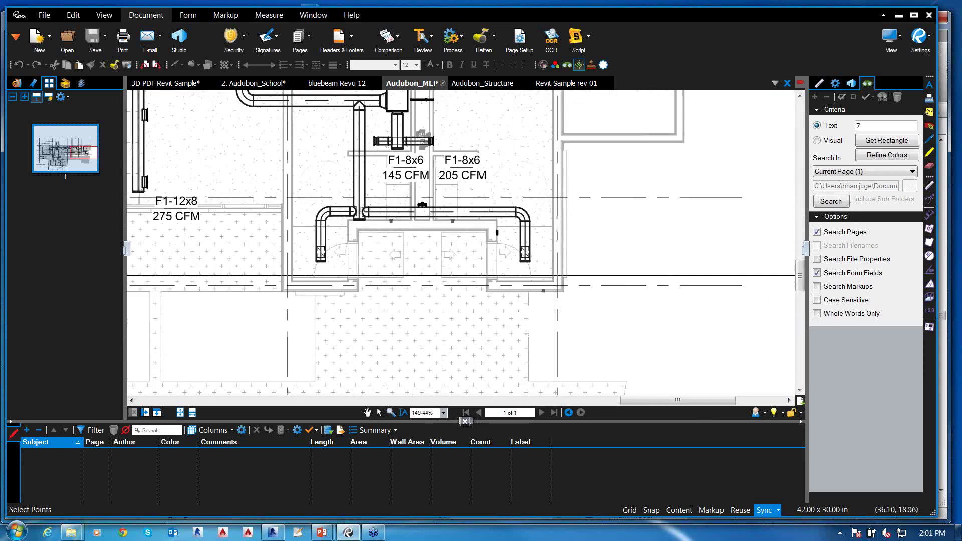
{"action": "left_click", "coordinate": [557, 286]}
{"action": "key", "text": "ctrl+Tab"}
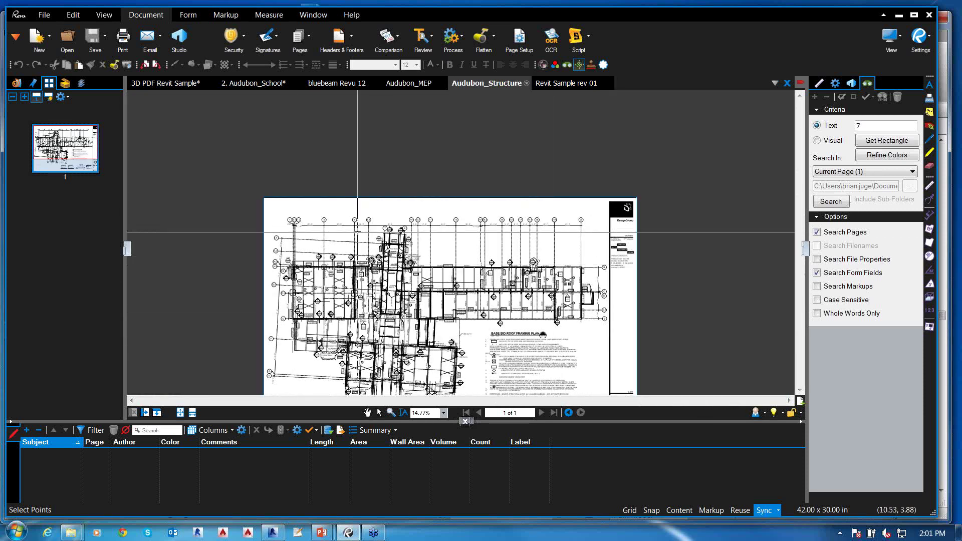
Pick the matching second and third points at the column corners on Audubon_Structure
{"action": "scroll", "coordinate": [310, 243], "scroll_direction": "up", "scroll_amount": 5}
{"action": "scroll", "coordinate": [315, 242], "scroll_direction": "up", "scroll_amount": 6}
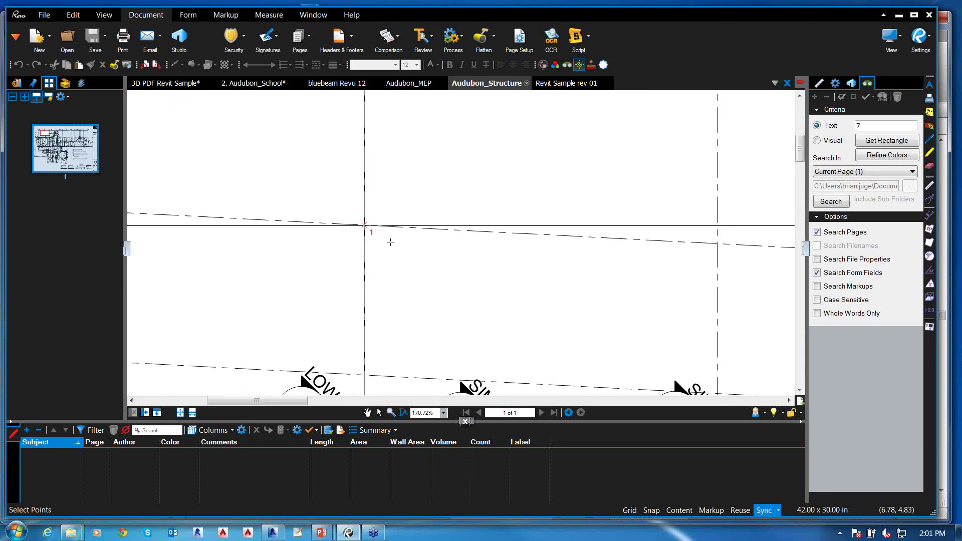
{"action": "scroll", "coordinate": [388, 243], "scroll_direction": "down", "scroll_amount": 6}
{"action": "scroll", "coordinate": [430, 265], "scroll_direction": "up", "scroll_amount": 2}
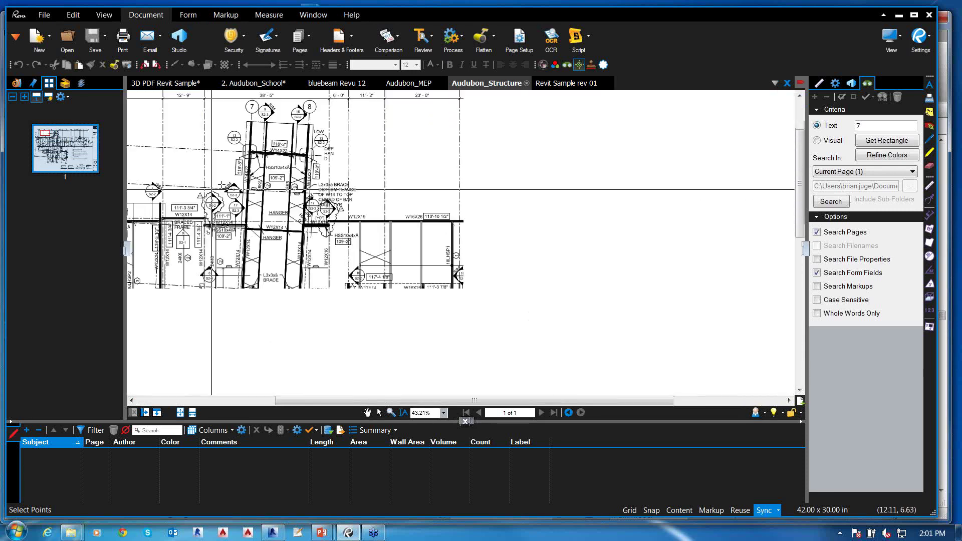
{"action": "scroll", "coordinate": [507, 229], "scroll_direction": "down", "scroll_amount": 2}
{"action": "scroll", "coordinate": [566, 217], "scroll_direction": "up", "scroll_amount": 12}
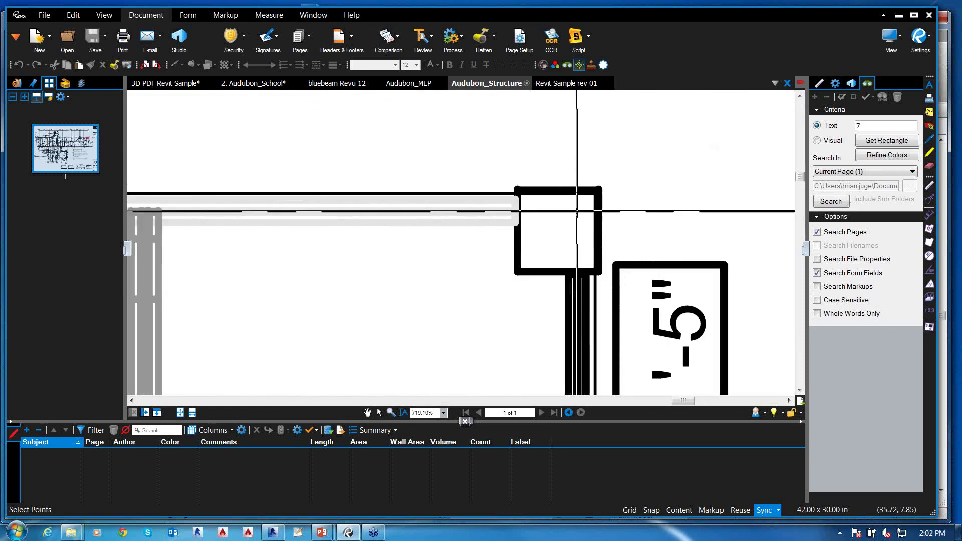
{"action": "left_click", "coordinate": [577, 212]}
{"action": "scroll", "coordinate": [586, 247], "scroll_direction": "down", "scroll_amount": 4}
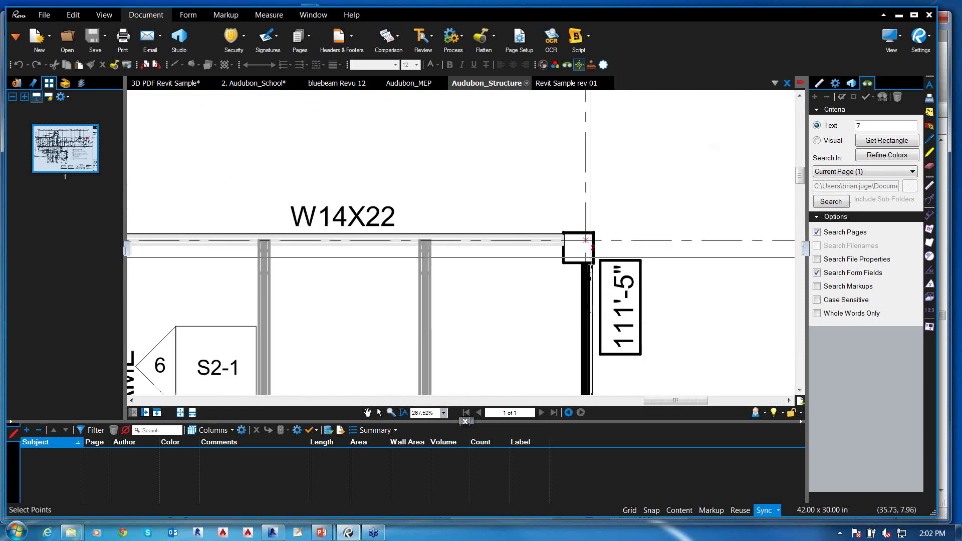
{"action": "scroll", "coordinate": [590, 258], "scroll_direction": "down", "scroll_amount": 3}
{"action": "scroll", "coordinate": [547, 304], "scroll_direction": "up", "scroll_amount": 4}
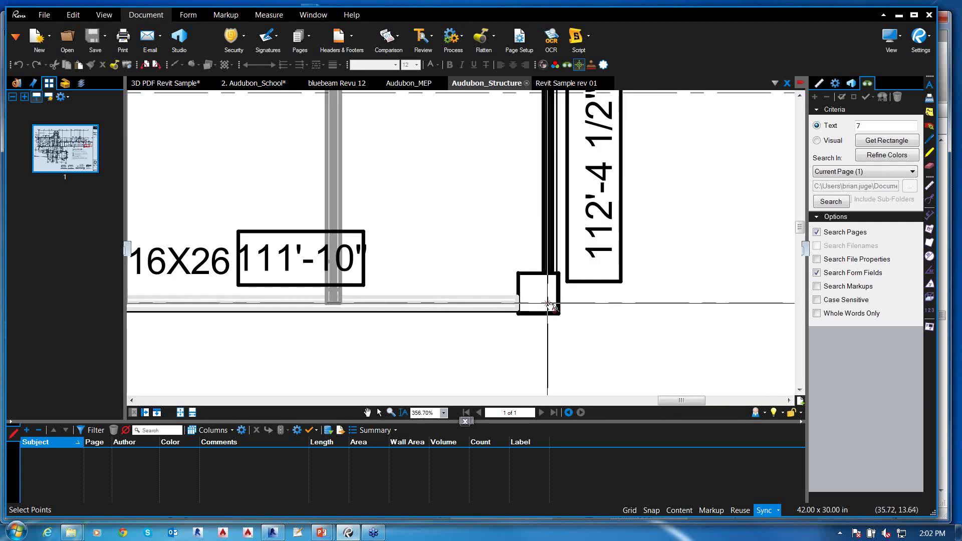
{"action": "left_click", "coordinate": [549, 305]}
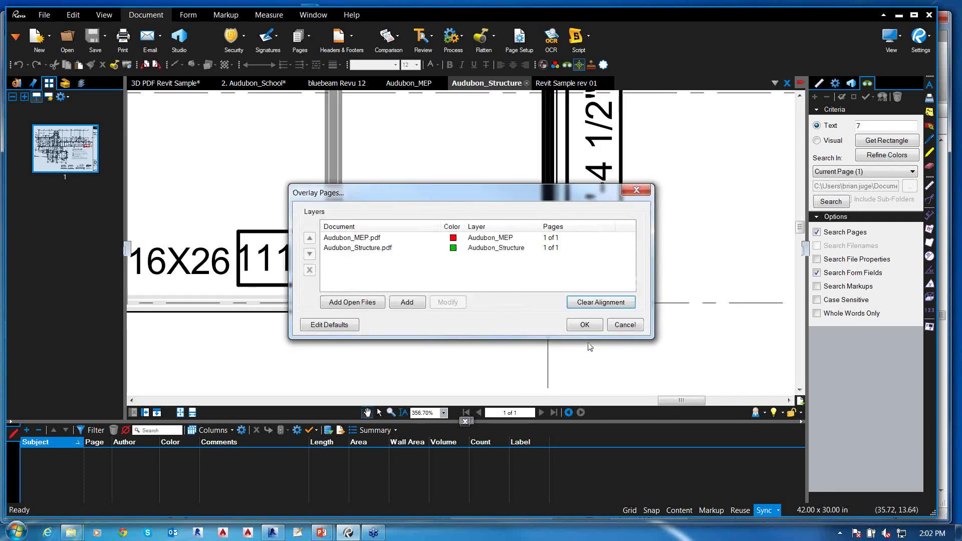
Confirm the Overlay Pages settings to generate the red MEP over green Structure overlay
{"action": "left_click", "coordinate": [584, 324]}
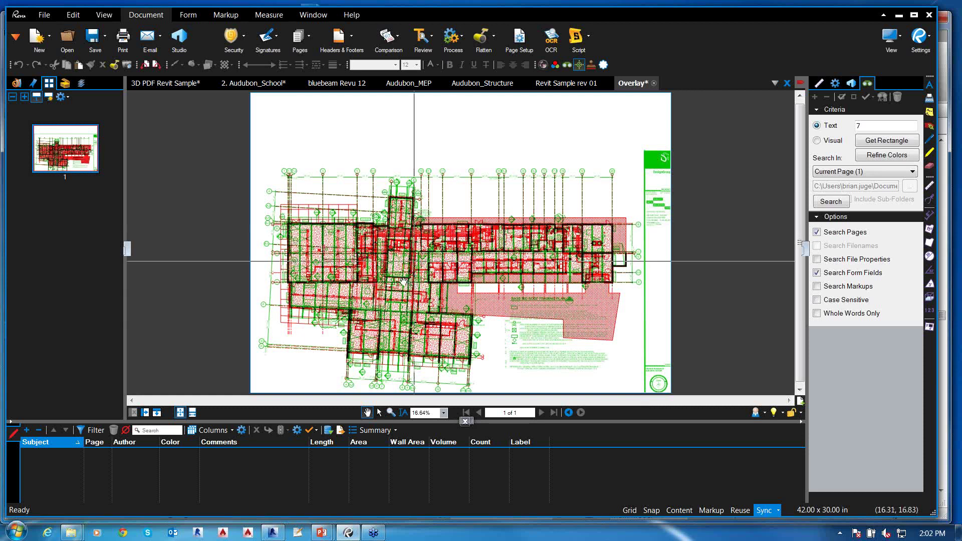
{"action": "scroll", "coordinate": [404, 282], "scroll_direction": "up", "scroll_amount": 2}
{"action": "scroll", "coordinate": [550, 239], "scroll_direction": "up", "scroll_amount": 6}
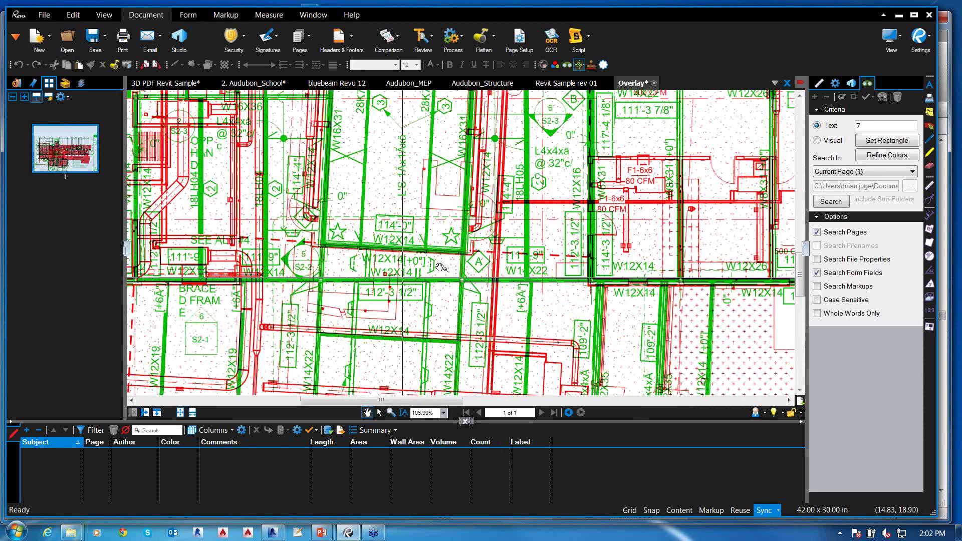
{"action": "scroll", "coordinate": [550, 239], "scroll_direction": "up", "scroll_amount": 2}
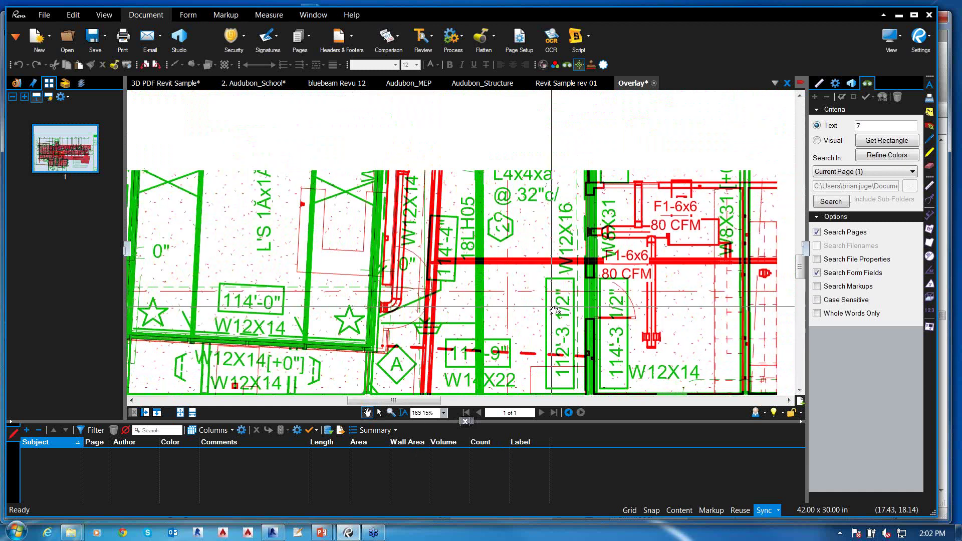
{"action": "mouse_move", "coordinate": [535, 274]}
{"action": "left_mouse_down"}
{"action": "mouse_move", "coordinate": [486, 362]}
{"action": "mouse_move", "coordinate": [484, 259]}
{"action": "left_mouse_up"}
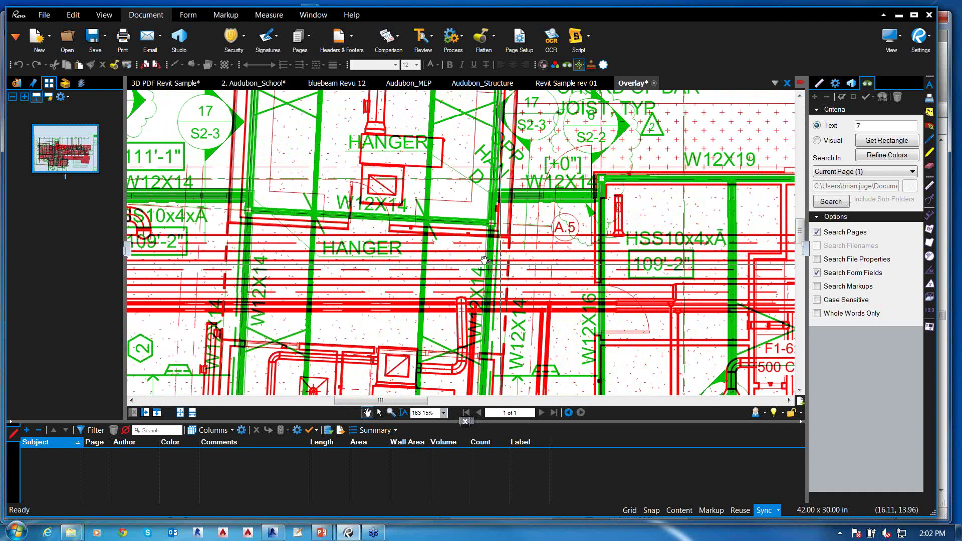
{"action": "left_click_drag", "start_coordinate": [152, 128], "coordinate": [370, 151]}
{"action": "scroll", "coordinate": [364, 302], "scroll_direction": "down", "scroll_amount": 2}
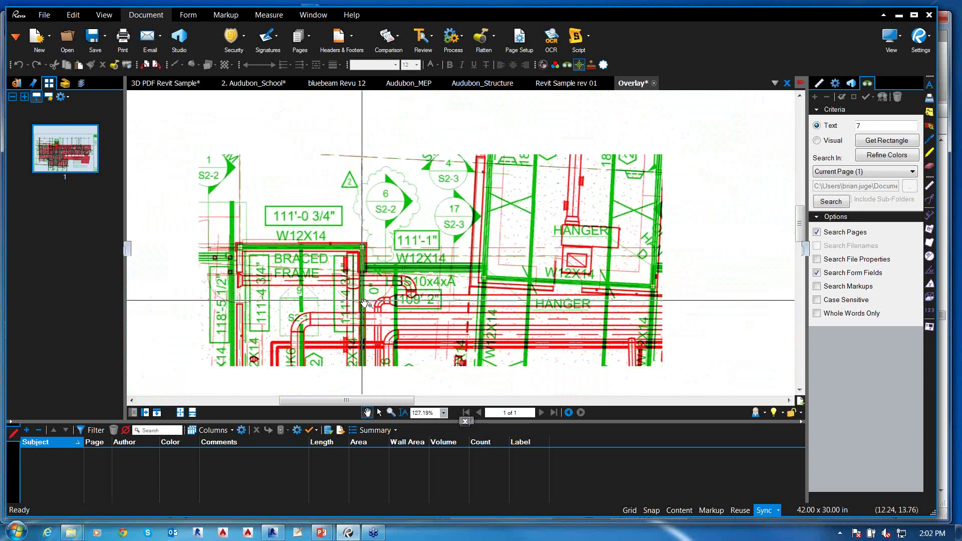
{"action": "left_click_drag", "start_coordinate": [364, 302], "coordinate": [441, 226]}
{"action": "scroll", "coordinate": [439, 245], "scroll_direction": "down", "scroll_amount": 1}
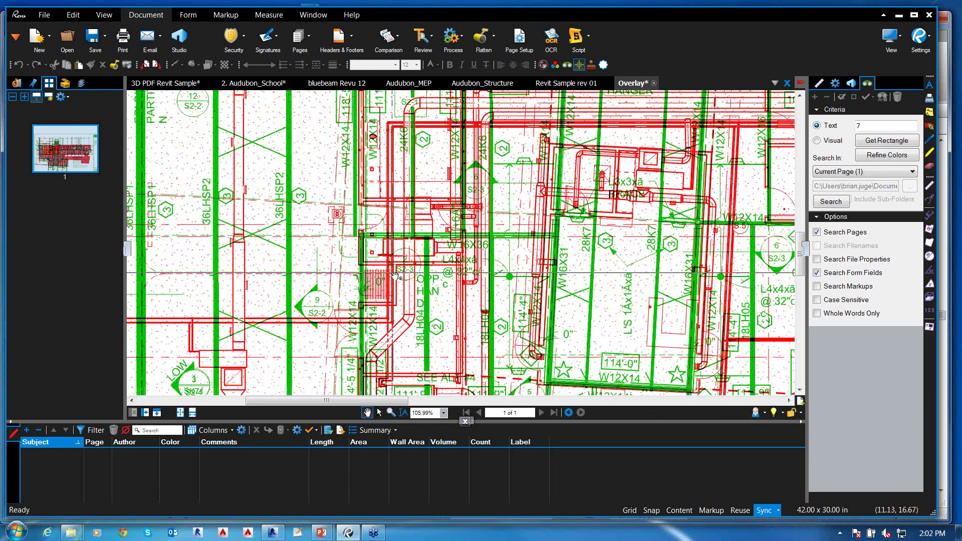
{"action": "left_click_drag", "start_coordinate": [395, 275], "coordinate": [364, 296]}
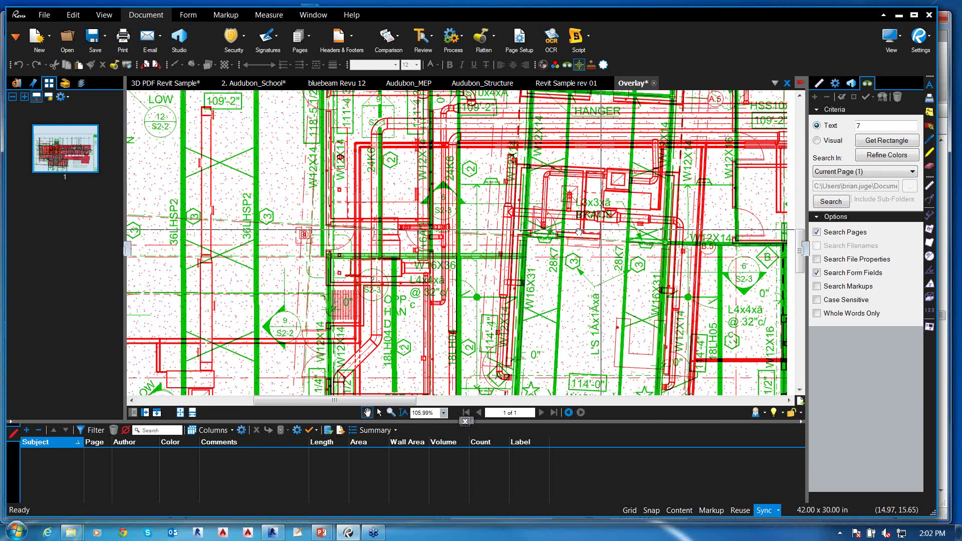
{"action": "left_click_drag", "start_coordinate": [578, 232], "coordinate": [619, 272]}
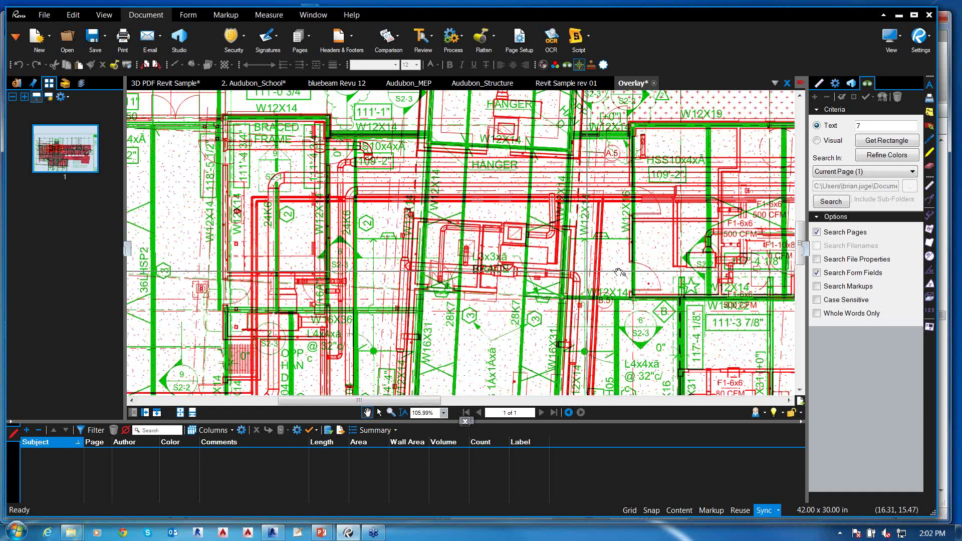
{"action": "scroll", "coordinate": [619, 273], "scroll_direction": "down", "scroll_amount": 2}
{"action": "scroll", "coordinate": [533, 299], "scroll_direction": "down", "scroll_amount": 2}
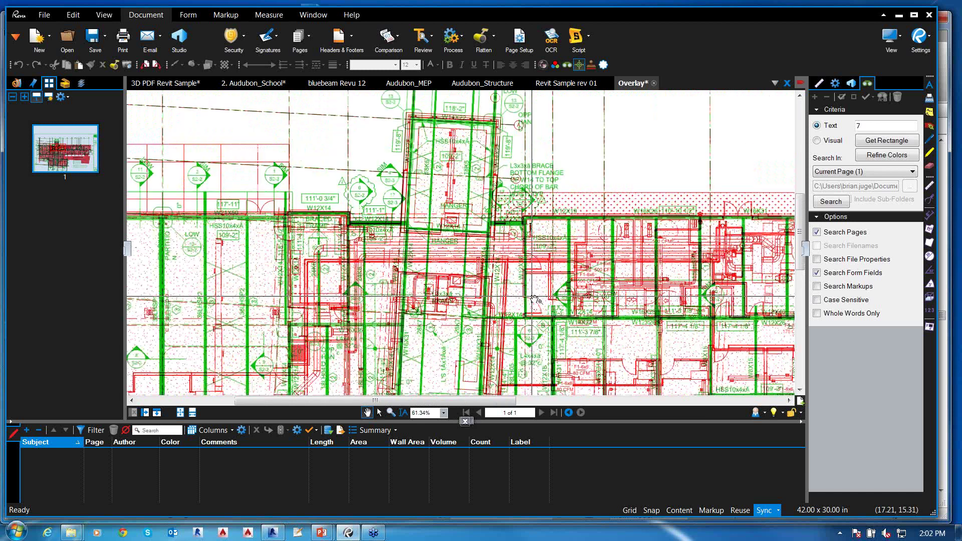
{"action": "scroll", "coordinate": [395, 269], "scroll_direction": "up", "scroll_amount": 5}
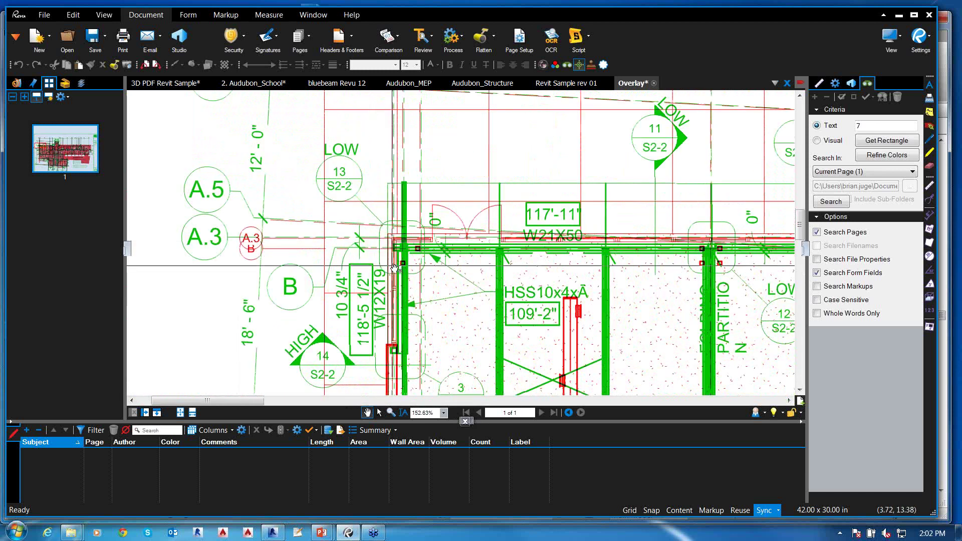
{"action": "scroll", "coordinate": [395, 269], "scroll_direction": "up", "scroll_amount": 3}
{"action": "scroll", "coordinate": [395, 269], "scroll_direction": "down", "scroll_amount": 5}
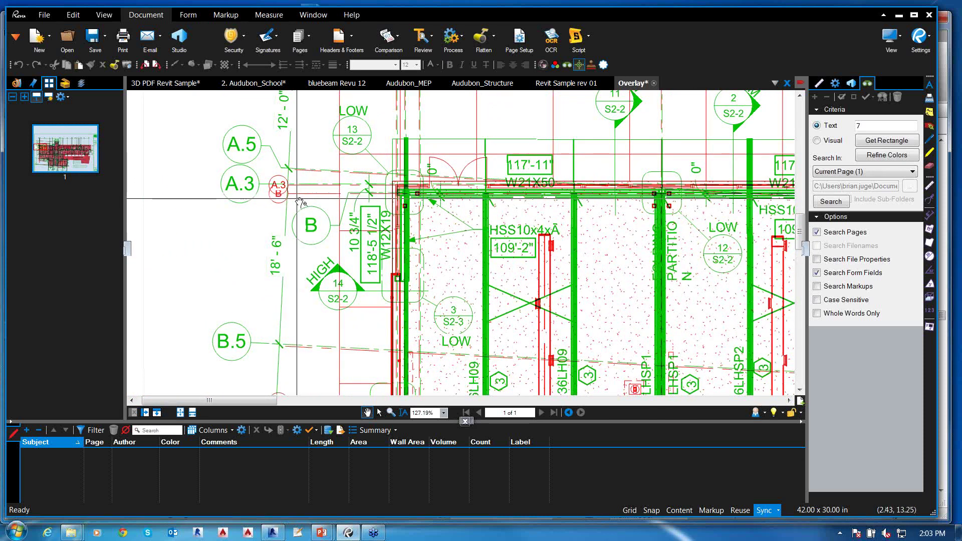
{"action": "scroll", "coordinate": [332, 208], "scroll_direction": "down", "scroll_amount": 1}
{"action": "scroll", "coordinate": [332, 208], "scroll_direction": "down", "scroll_amount": 2}
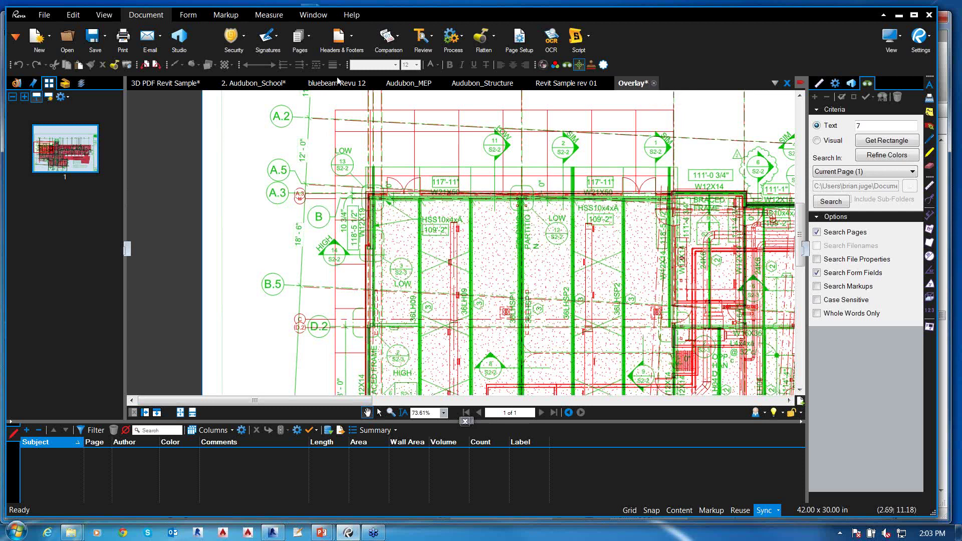
Open Revit Sample Areas.pdf from the recent files list and zoom to 45%
{"action": "left_click", "coordinate": [160, 89]}
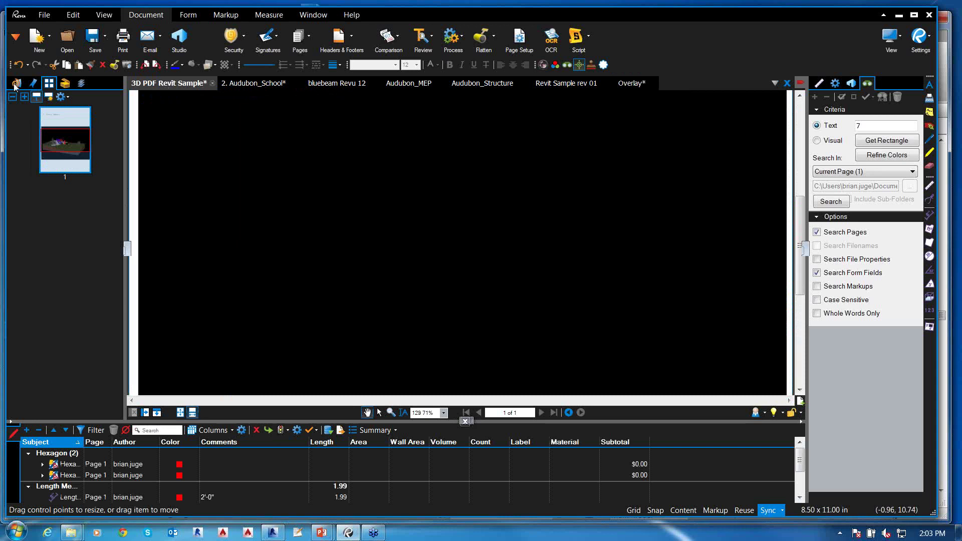
{"action": "left_click", "coordinate": [16, 83]}
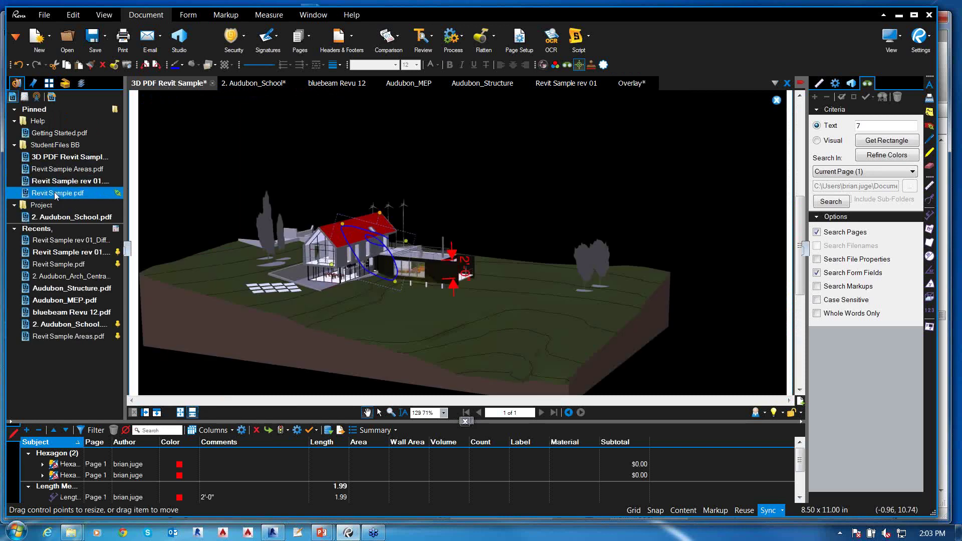
{"action": "mouse_move", "coordinate": [56, 193]}
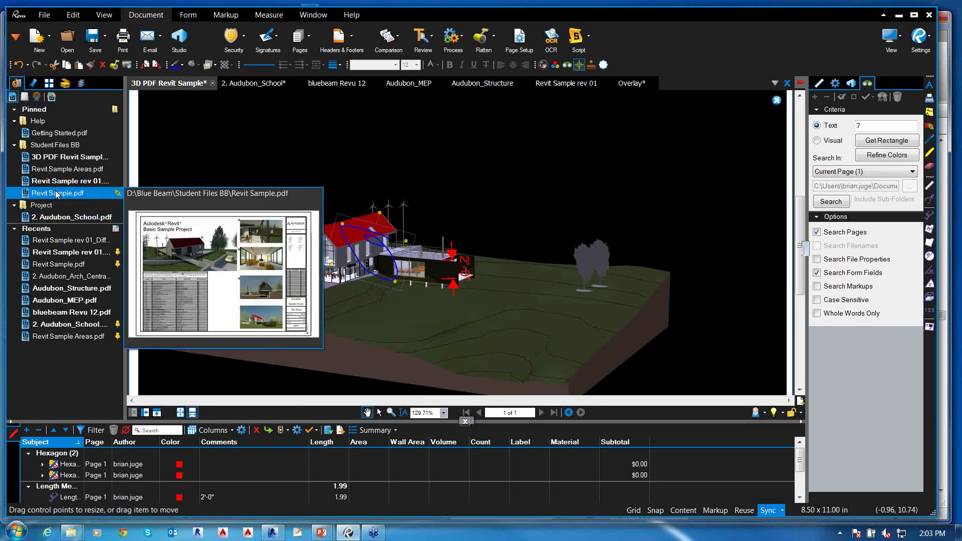
{"action": "left_click", "coordinate": [60, 170]}
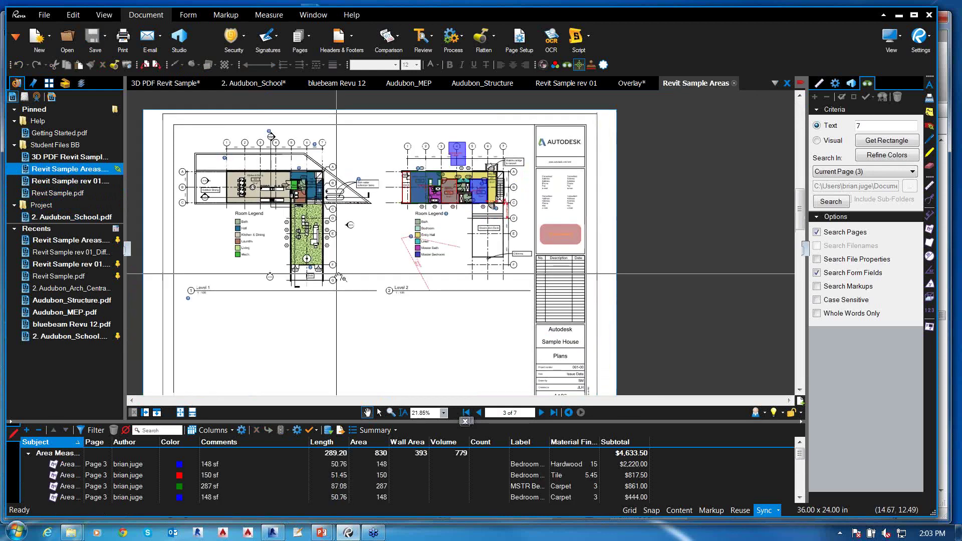
{"action": "scroll", "coordinate": [316, 189], "scroll_direction": "up", "scroll_amount": 3}
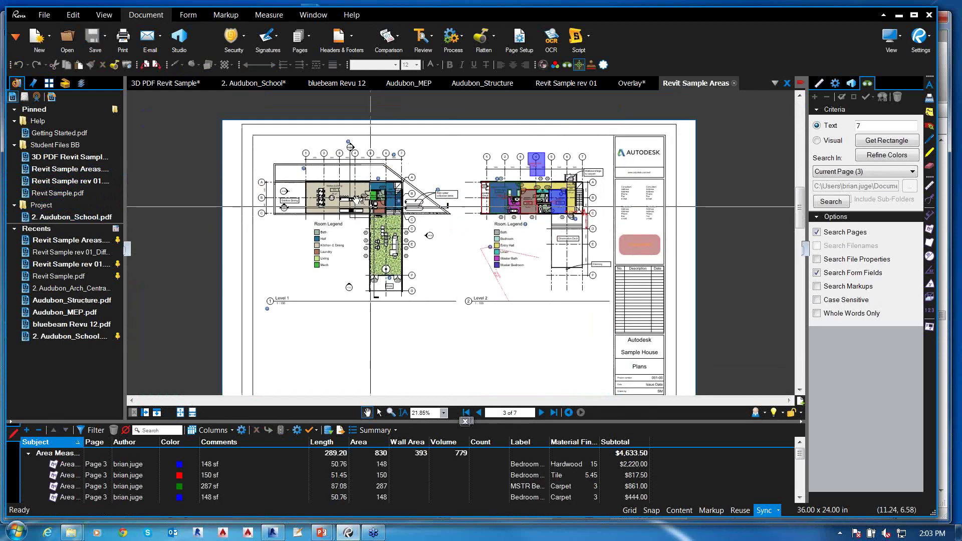
{"action": "scroll", "coordinate": [317, 189], "scroll_direction": "up", "scroll_amount": 1}
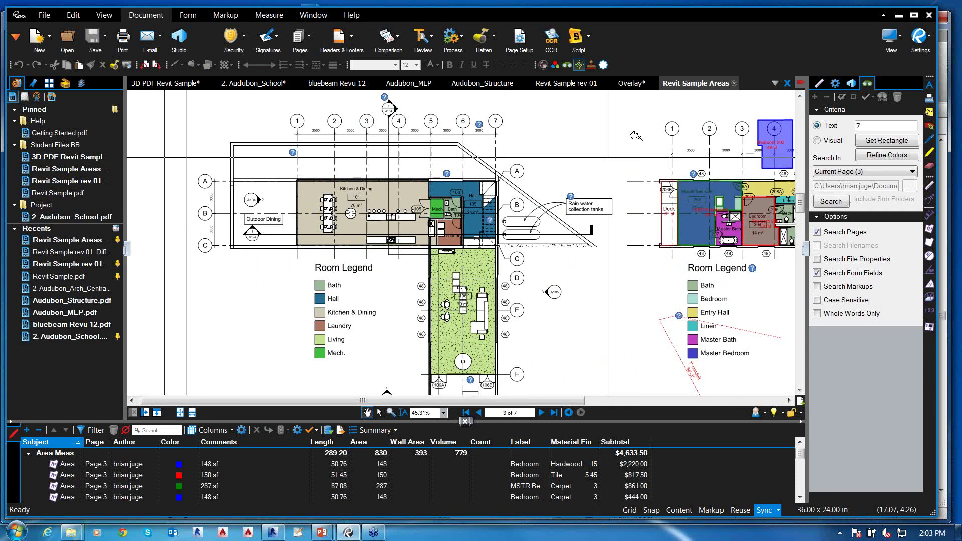
In Color Processing, map tan and dark blue fills to No Color
{"action": "left_click", "coordinate": [556, 66]}
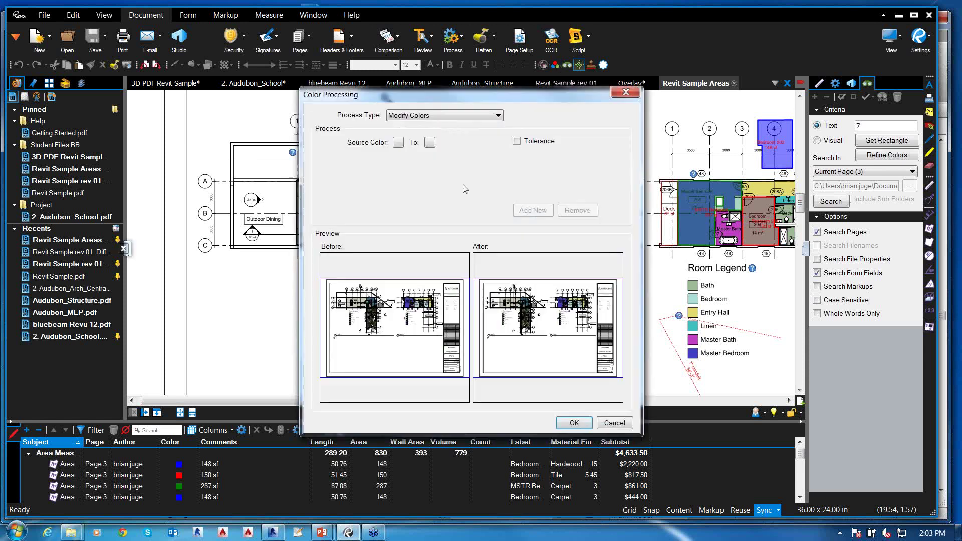
{"action": "left_click", "coordinate": [398, 143]}
{"action": "left_click", "coordinate": [411, 157]}
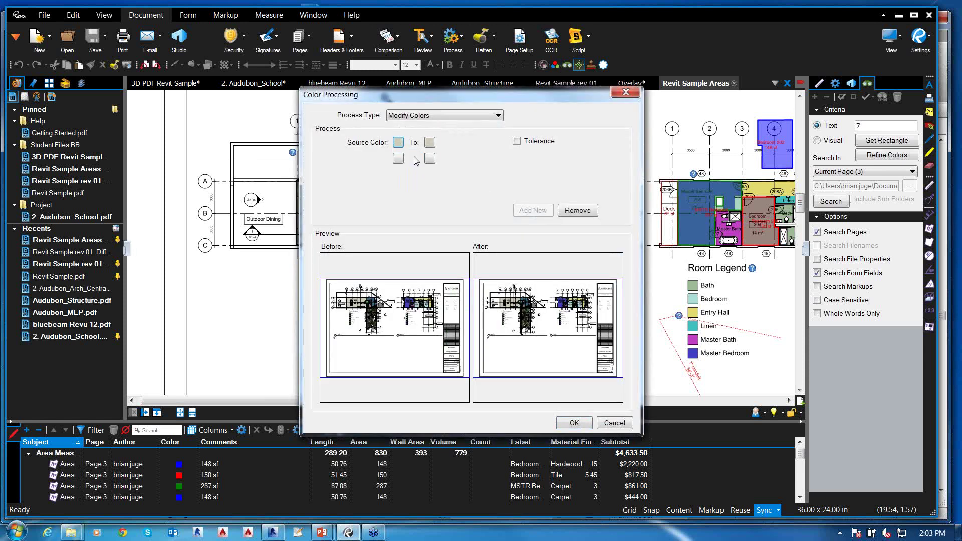
{"action": "left_click", "coordinate": [429, 143]}
{"action": "left_click", "coordinate": [431, 214]}
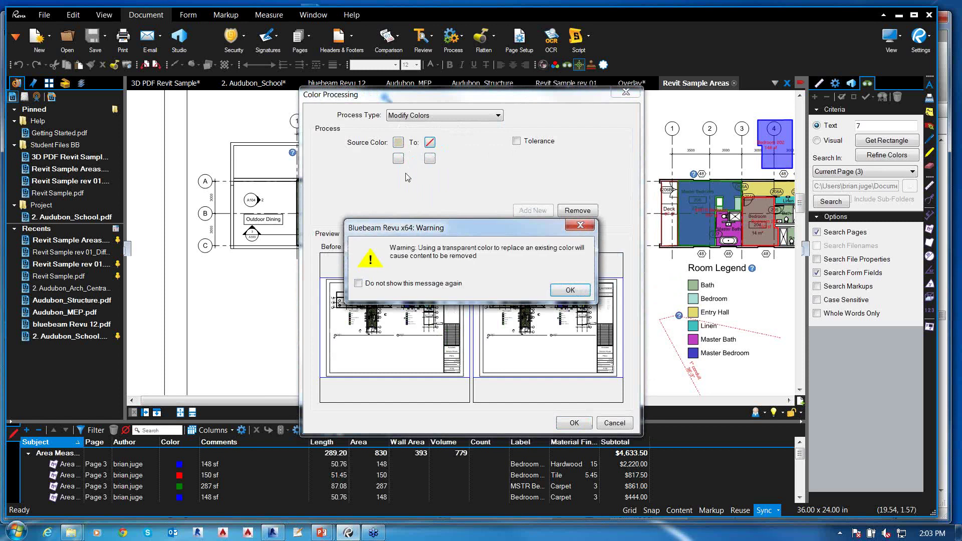
{"action": "key", "text": "Return"}
{"action": "left_click", "coordinate": [398, 158]}
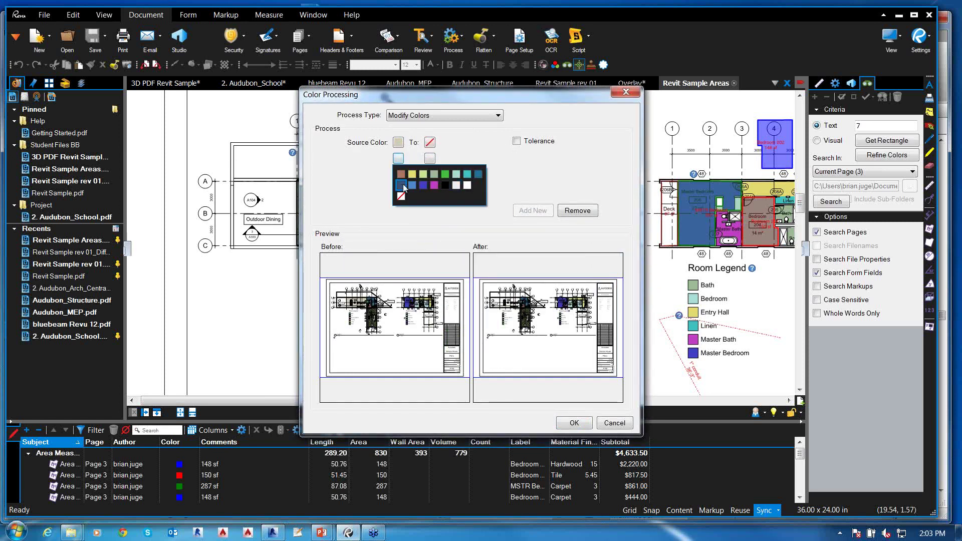
{"action": "left_click", "coordinate": [443, 183]}
{"action": "left_click", "coordinate": [429, 158]}
{"action": "left_click", "coordinate": [433, 229]}
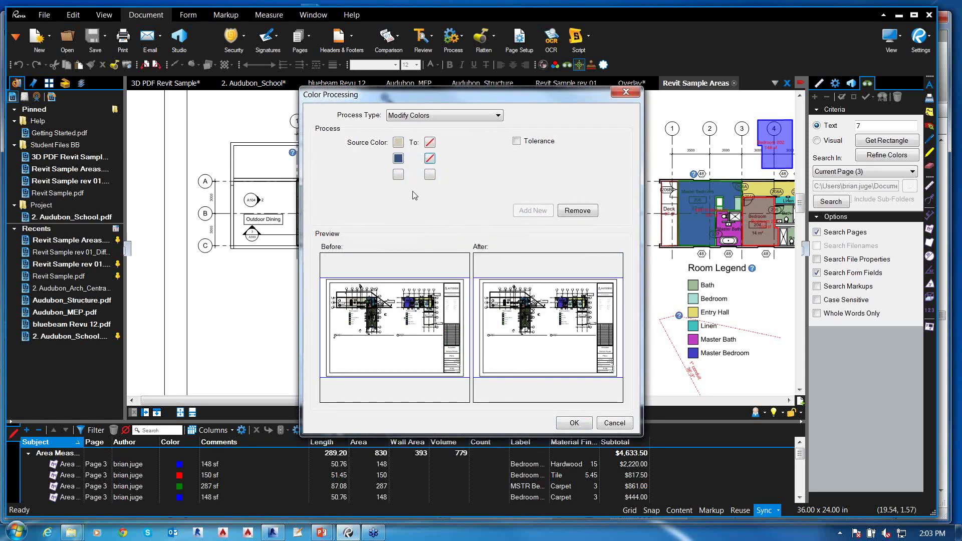
Map the second blue and the yellow fills to No Color
{"action": "left_click", "coordinate": [398, 174]}
{"action": "left_click", "coordinate": [412, 201]}
{"action": "left_click", "coordinate": [430, 175]}
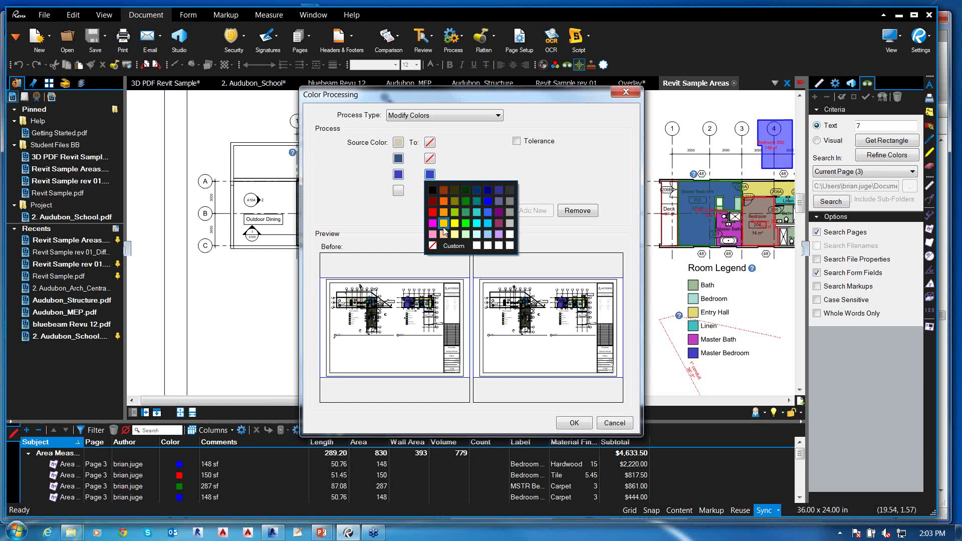
{"action": "left_click", "coordinate": [432, 245]}
{"action": "left_click", "coordinate": [398, 190]}
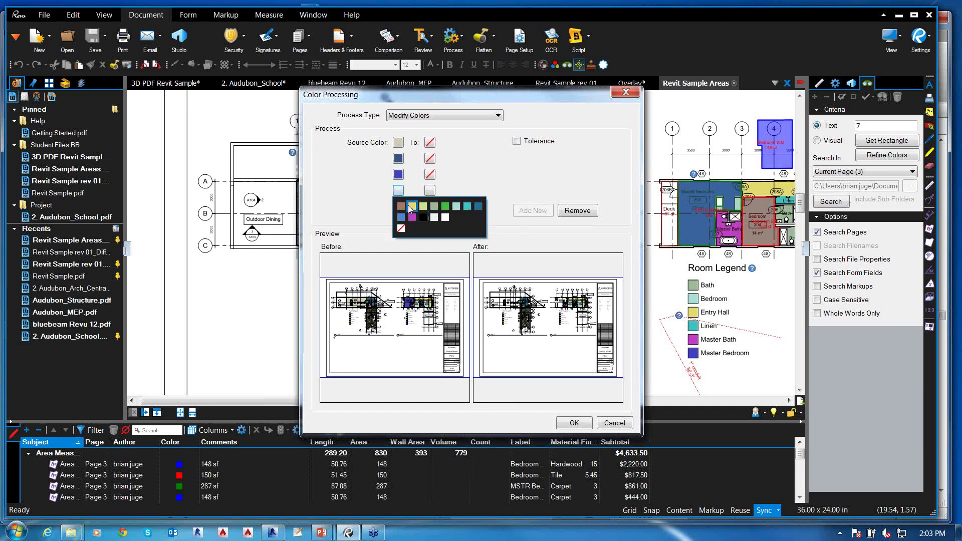
{"action": "left_click", "coordinate": [410, 205]}
{"action": "left_click", "coordinate": [430, 190]}
{"action": "left_click", "coordinate": [432, 262]}
Map light green to No Color, delete the empty sixth row, and apply the changes
{"action": "left_click", "coordinate": [399, 206]}
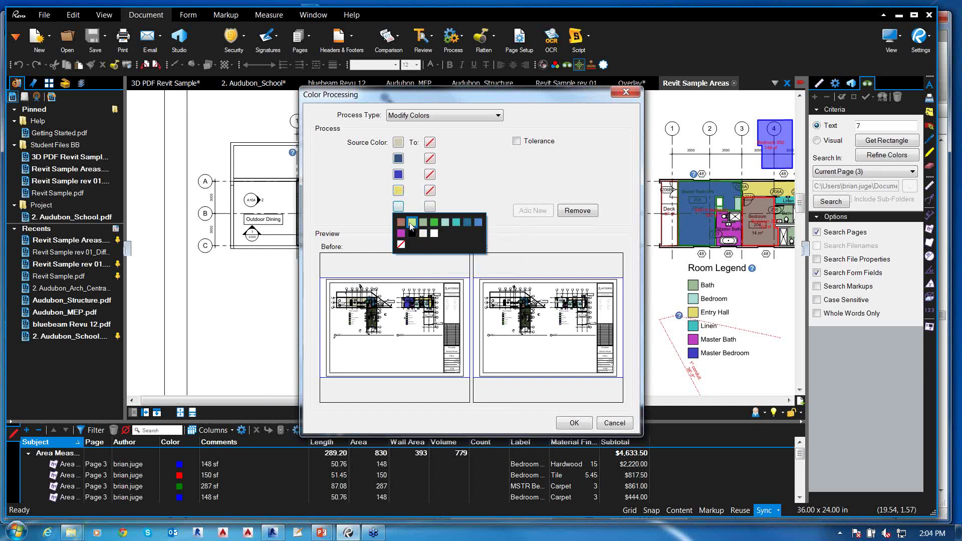
{"action": "left_click", "coordinate": [412, 222]}
{"action": "left_click", "coordinate": [429, 195]}
{"action": "left_click", "coordinate": [433, 267]}
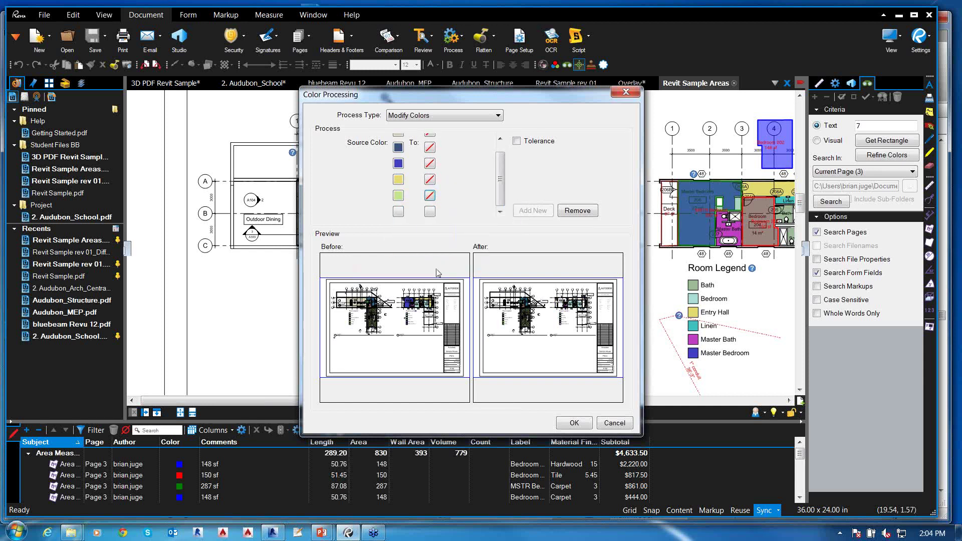
{"action": "left_click", "coordinate": [576, 211]}
{"action": "left_click", "coordinate": [567, 422]}
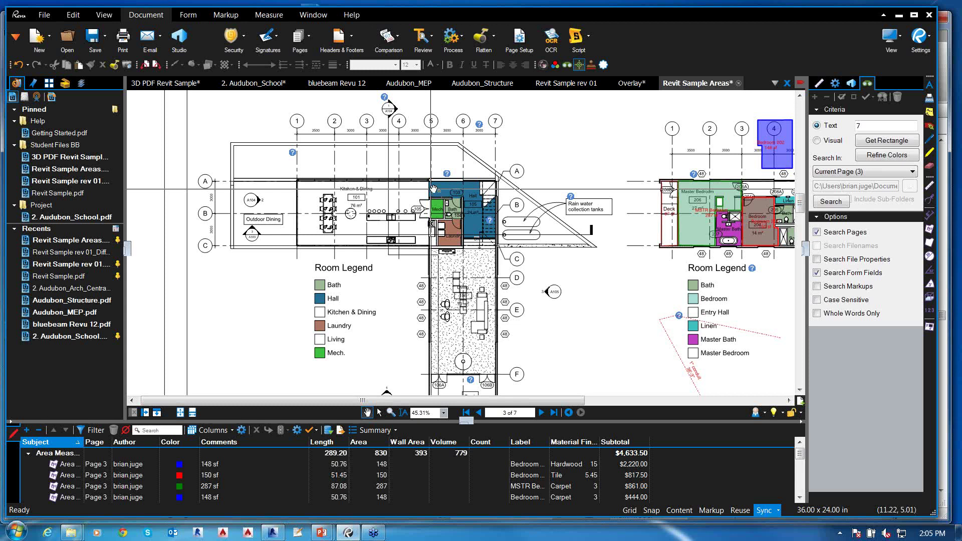
Open the Overlay Pages dialog from the Comparison toolbar dropdown
{"action": "left_click", "coordinate": [397, 36]}
{"action": "left_click", "coordinate": [396, 64]}
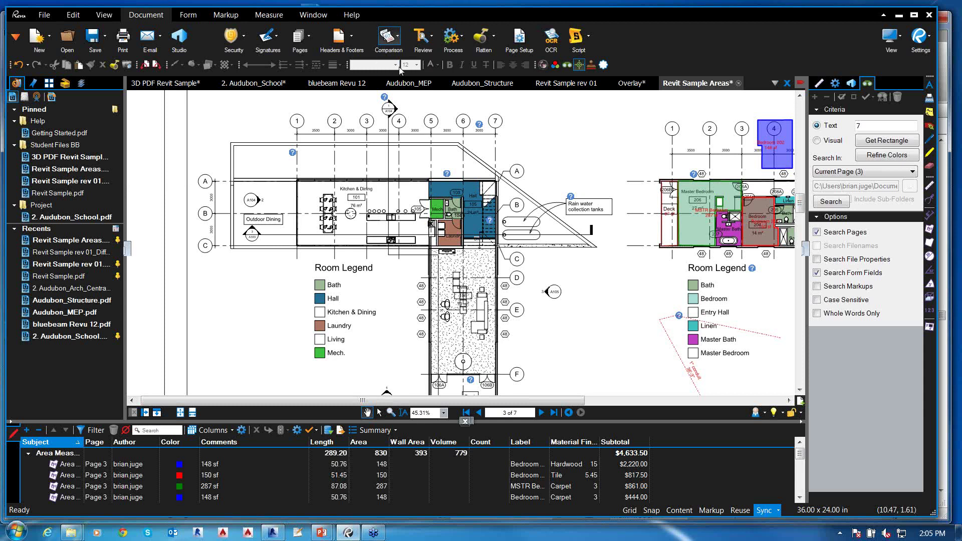
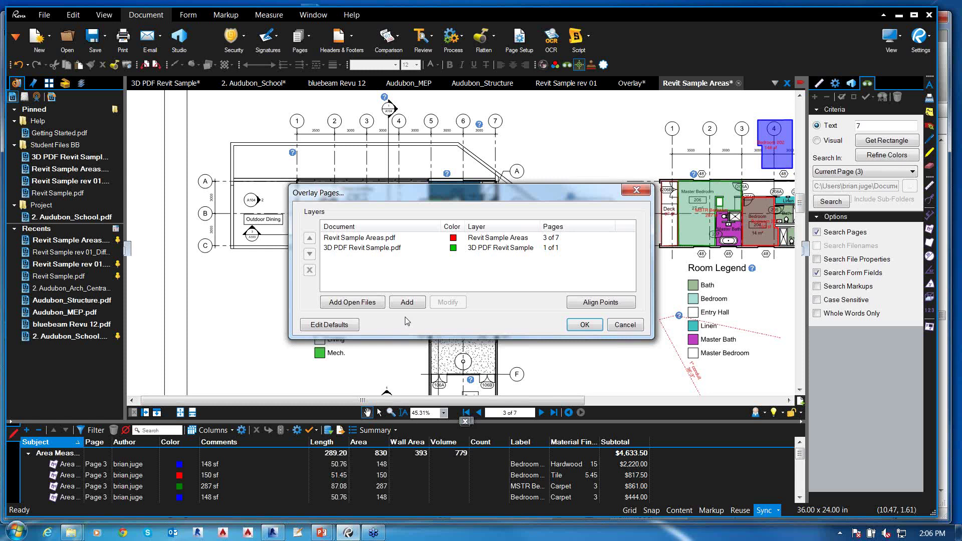
Cancel the page overlay and delete the stray 148 sf Bedroom 202 area markup
{"action": "left_click", "coordinate": [625, 325]}
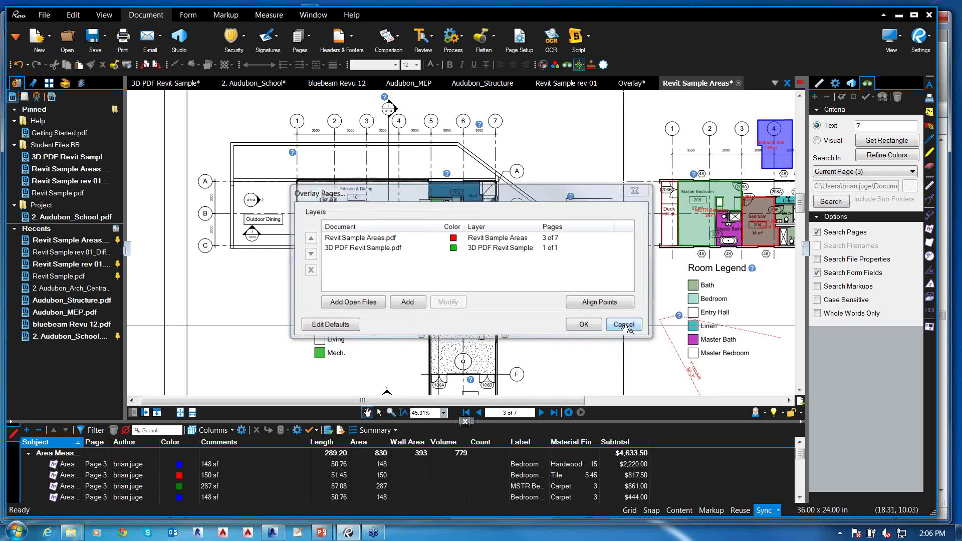
{"action": "mouse_move", "coordinate": [606, 279]}
{"action": "left_mouse_down"}
{"action": "mouse_move", "coordinate": [509, 286]}
{"action": "mouse_move", "coordinate": [504, 234]}
{"action": "left_mouse_up"}
{"action": "scroll", "coordinate": [503, 234], "scroll_direction": "up", "scroll_amount": 3}
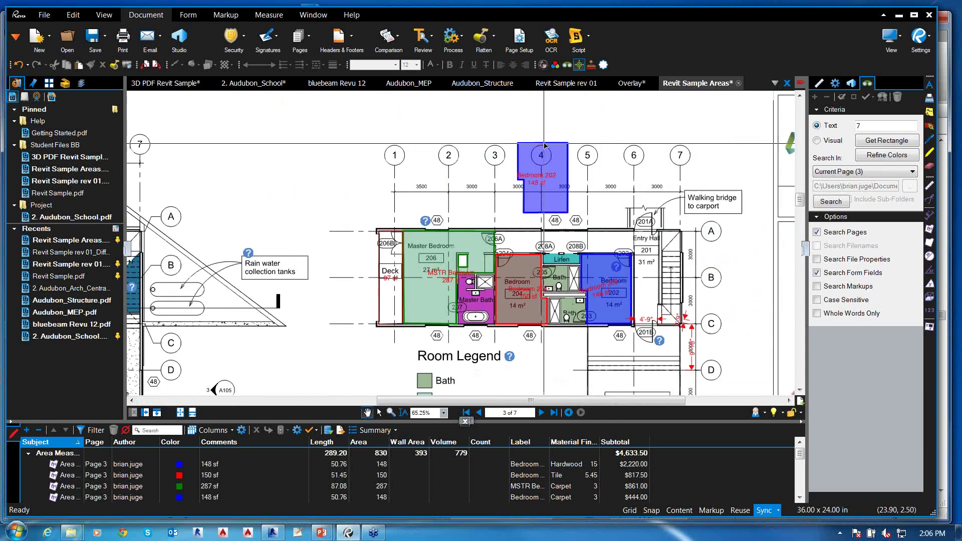
{"action": "left_click", "coordinate": [548, 148]}
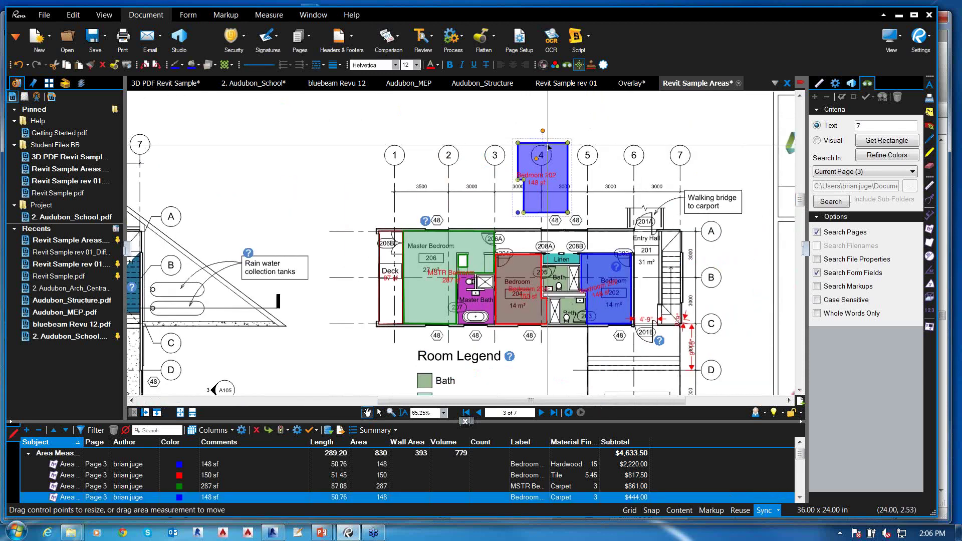
{"action": "key", "text": "Delete"}
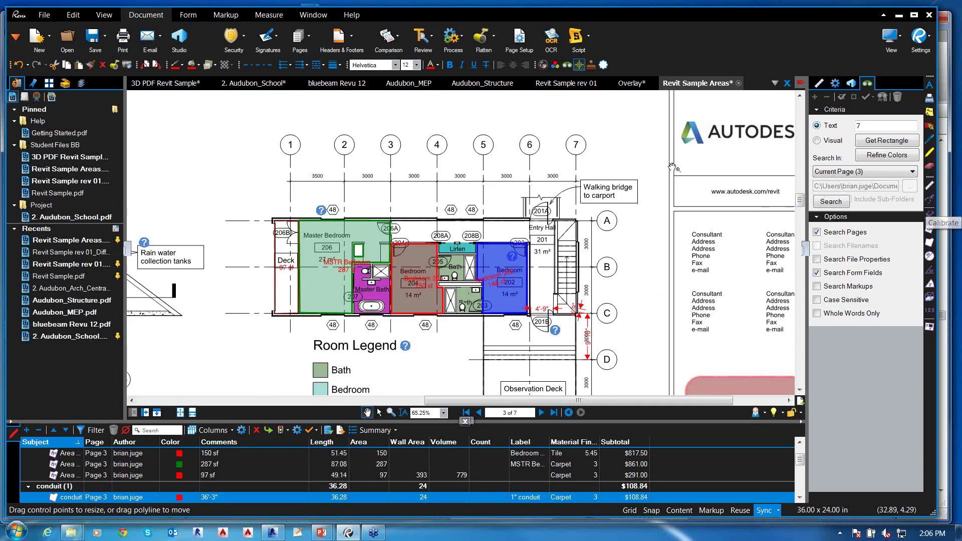
Calibrate page 3 so the span from gridline 6 to gridline 7 measures 9' 10"
{"action": "left_click", "coordinate": [929, 202]}
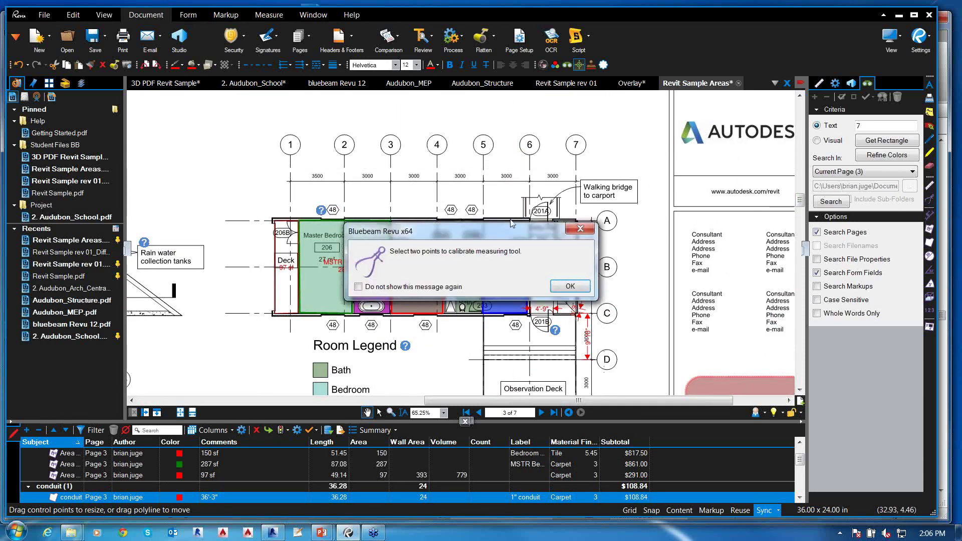
{"action": "left_click", "coordinate": [570, 286]}
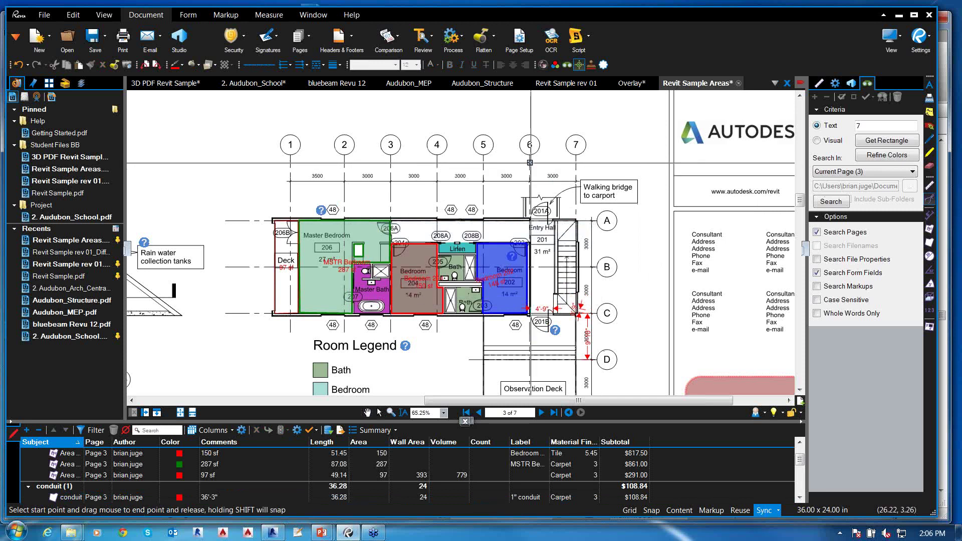
{"action": "left_click_drag", "start_coordinate": [531, 162], "coordinate": [576, 163]}
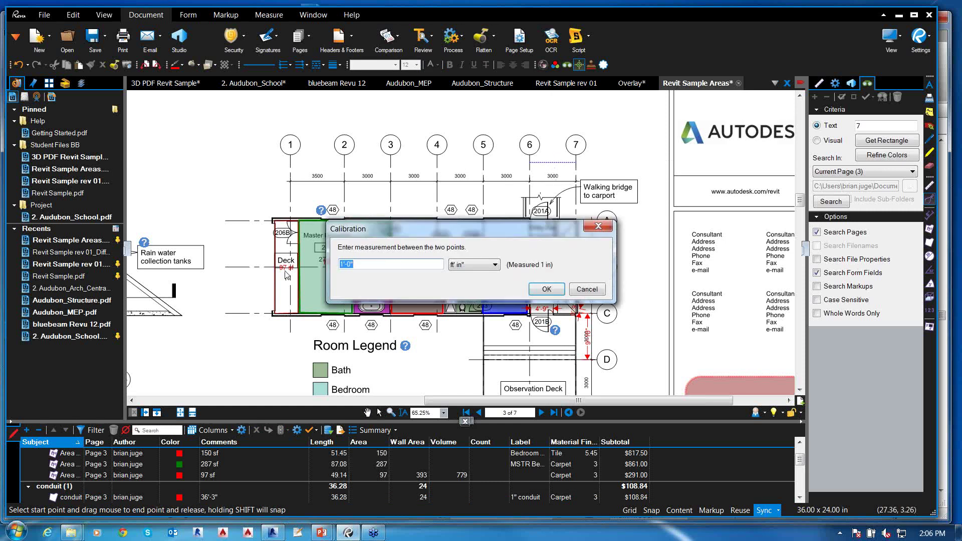
{"action": "type", "text": "9' 10"}
{"action": "left_click", "coordinate": [547, 291]}
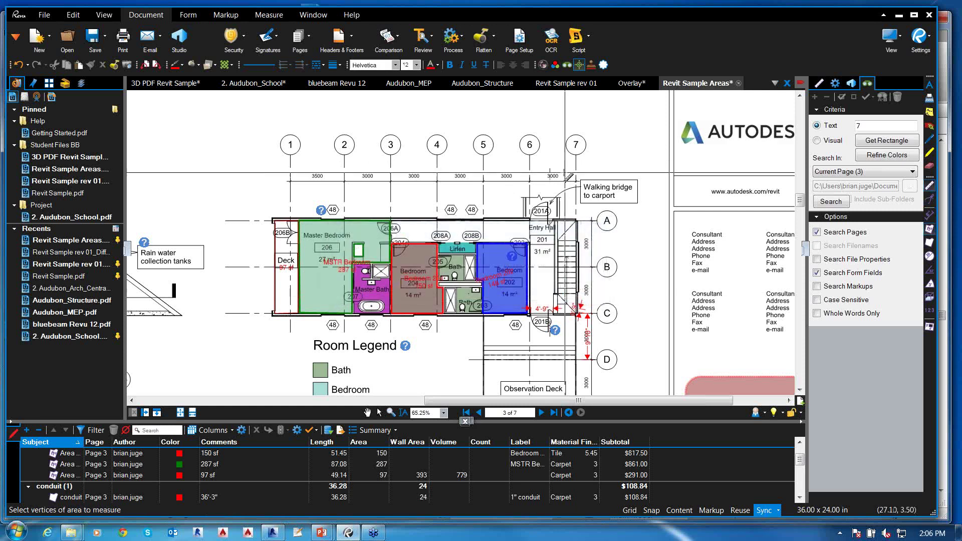
Measure the 9'-10" length between gridlines 6 and 7, then bring the bedroom wing into view
{"action": "key", "text": "shift+alt+l"}
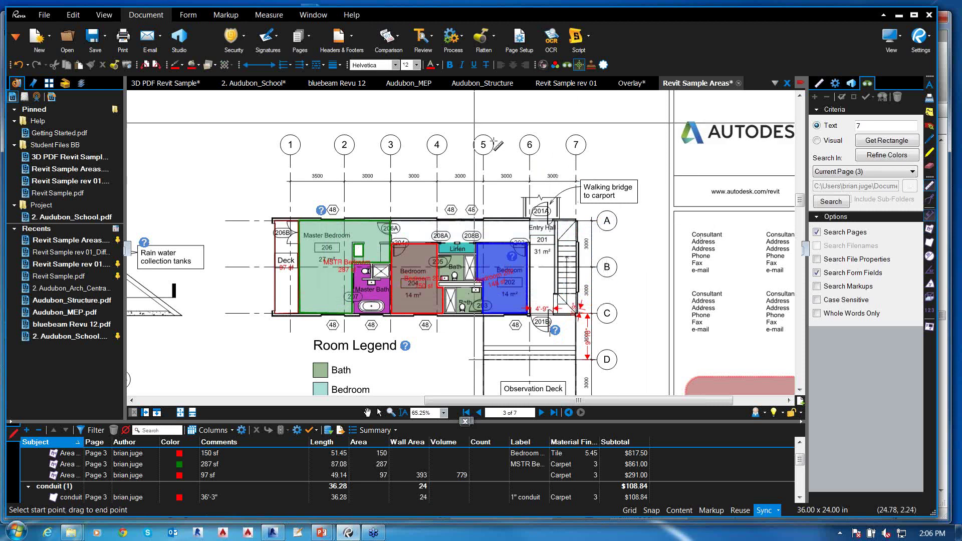
{"action": "scroll", "coordinate": [504, 146], "scroll_direction": "up", "scroll_amount": 2}
{"action": "scroll", "coordinate": [536, 163], "scroll_direction": "up", "scroll_amount": 5}
{"action": "left_click_drag", "start_coordinate": [554, 176], "coordinate": [720, 177]}
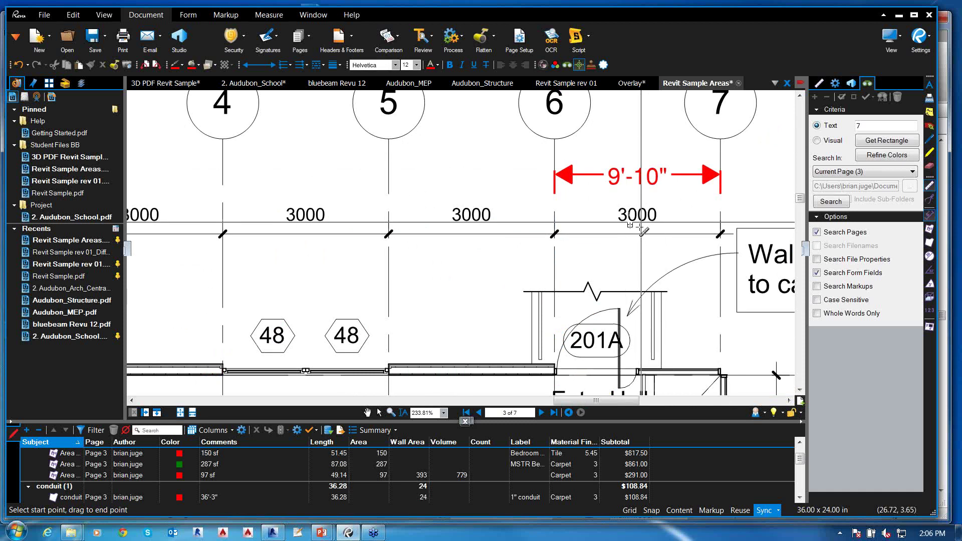
{"action": "scroll", "coordinate": [644, 229], "scroll_direction": "down", "scroll_amount": 4}
{"action": "scroll", "coordinate": [695, 330], "scroll_direction": "up", "scroll_amount": 2}
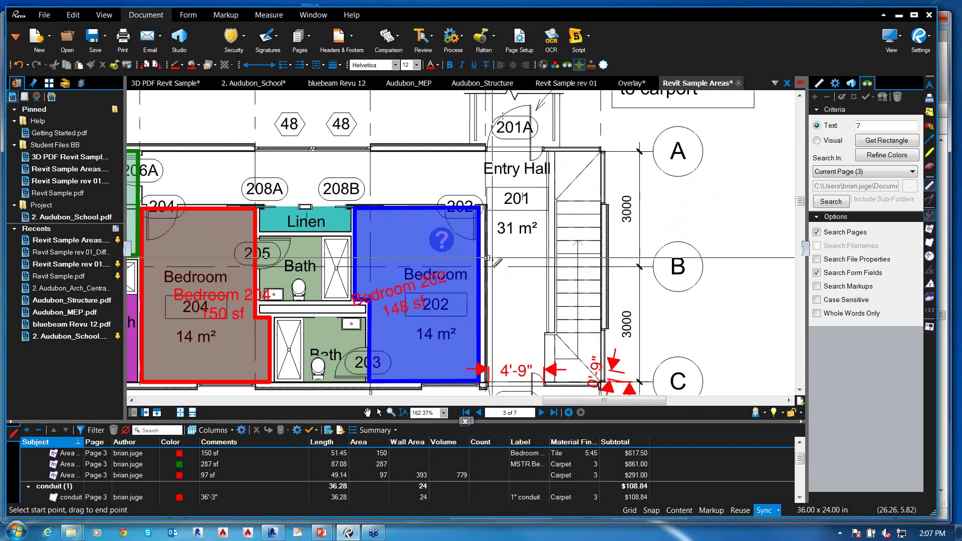
{"action": "mouse_move", "coordinate": [507, 257]}
{"action": "left_mouse_down"}
{"action": "mouse_move", "coordinate": [599, 189]}
{"action": "mouse_move", "coordinate": [535, 204]}
{"action": "left_mouse_up"}
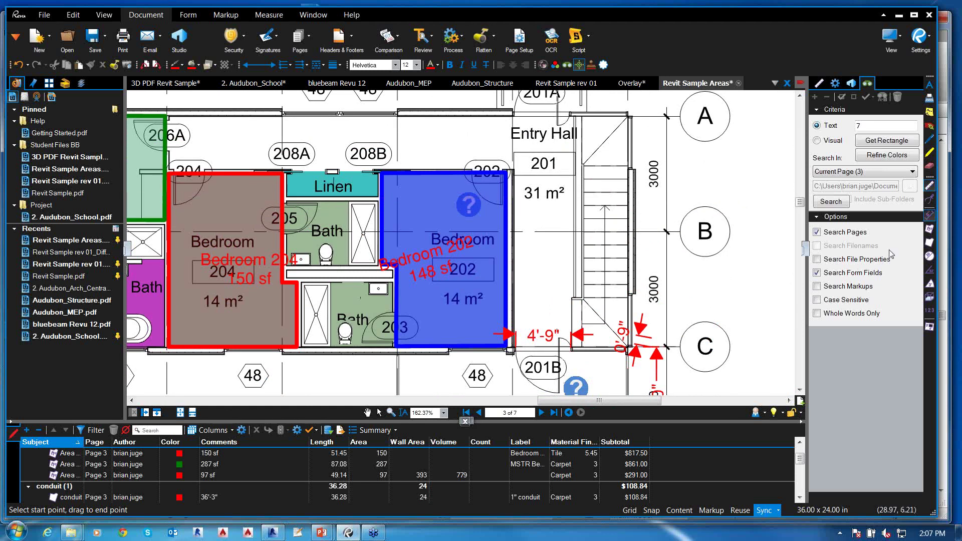
Outline the 325 sf corridor area along the top wall and Entry Hall
{"action": "left_click", "coordinate": [929, 230]}
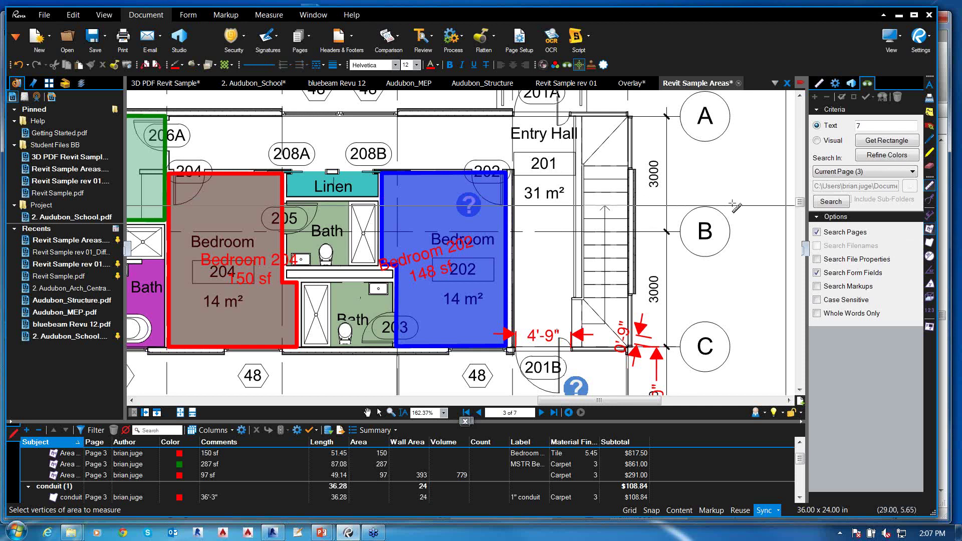
{"action": "double_click", "coordinate": [173, 120]}
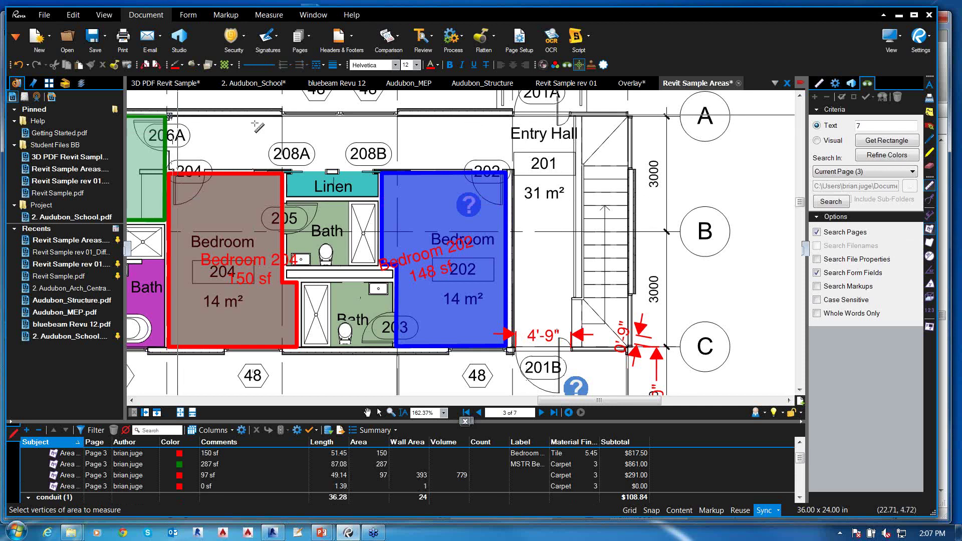
{"action": "left_click", "coordinate": [196, 117]}
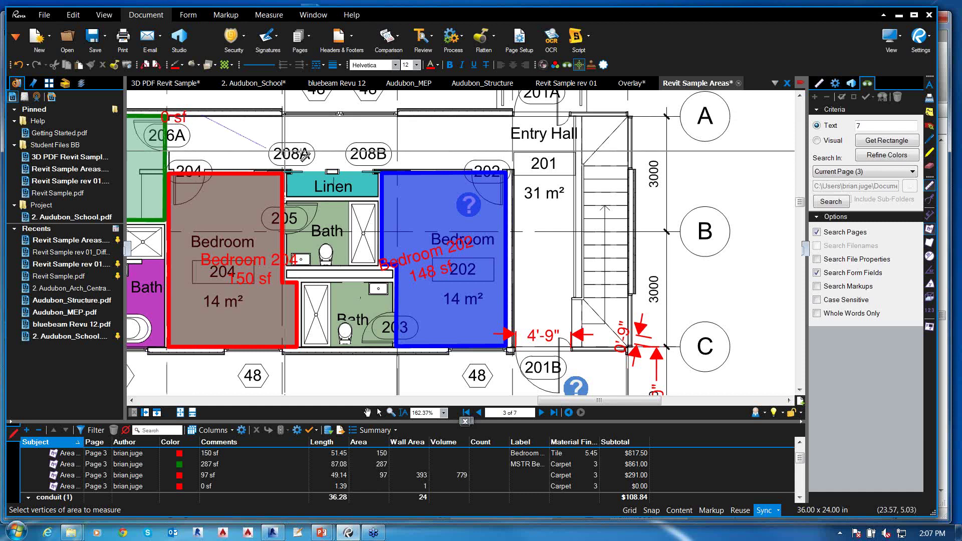
{"action": "left_click", "coordinate": [627, 116]}
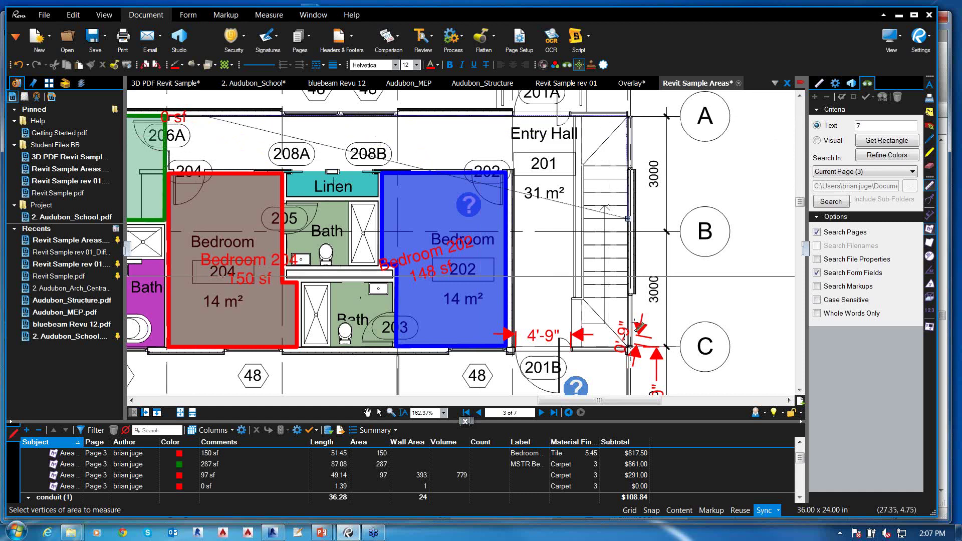
{"action": "left_click", "coordinate": [621, 346]}
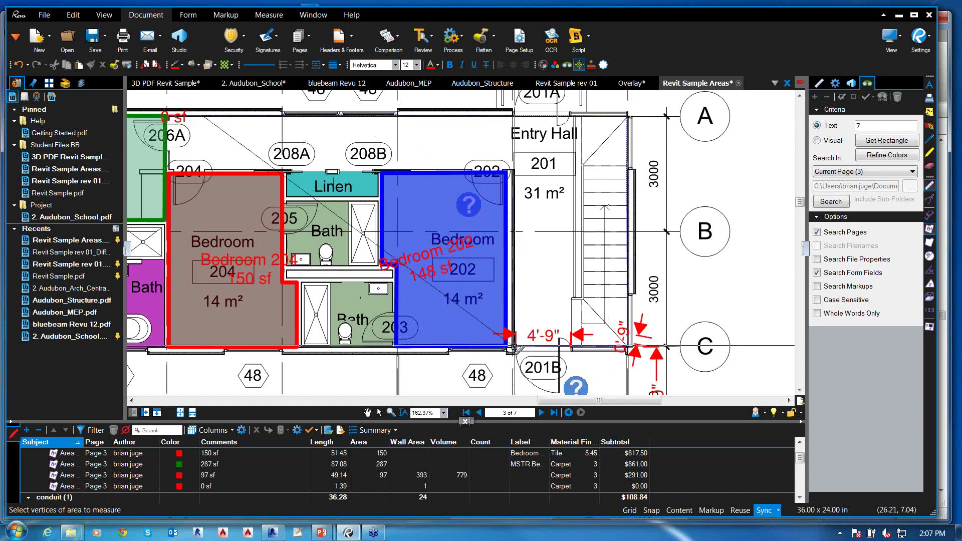
{"action": "left_click", "coordinate": [510, 346]}
{"action": "left_click", "coordinate": [513, 171]}
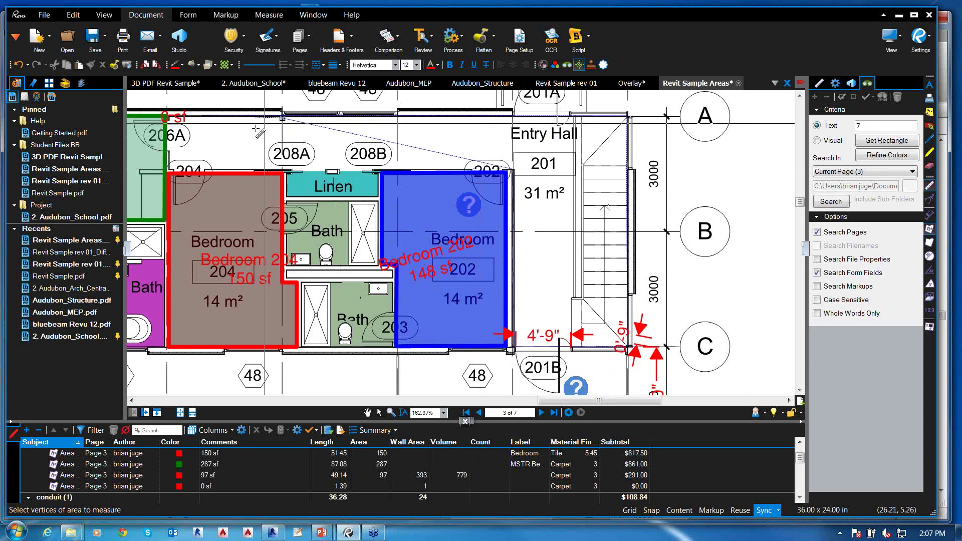
{"action": "left_click", "coordinate": [170, 170]}
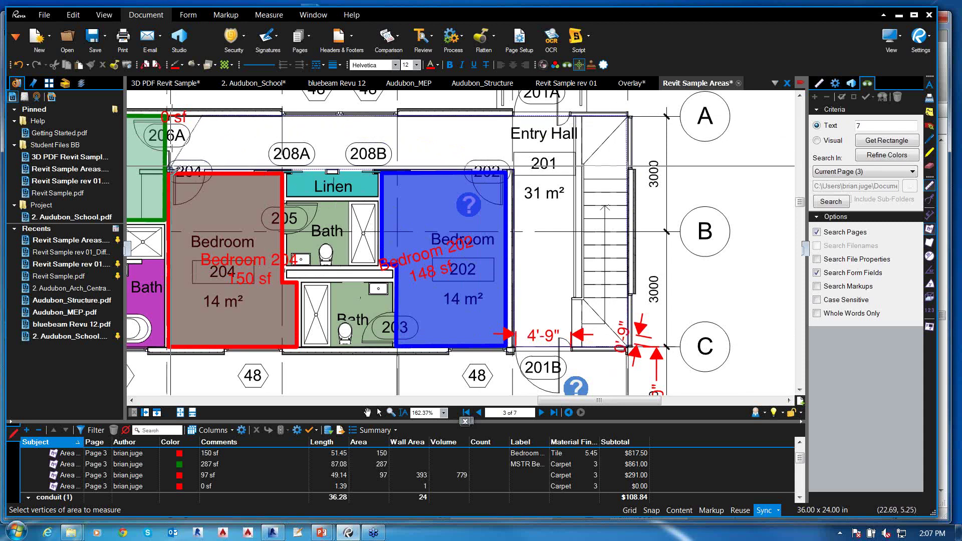
{"action": "double_click", "coordinate": [170, 117]}
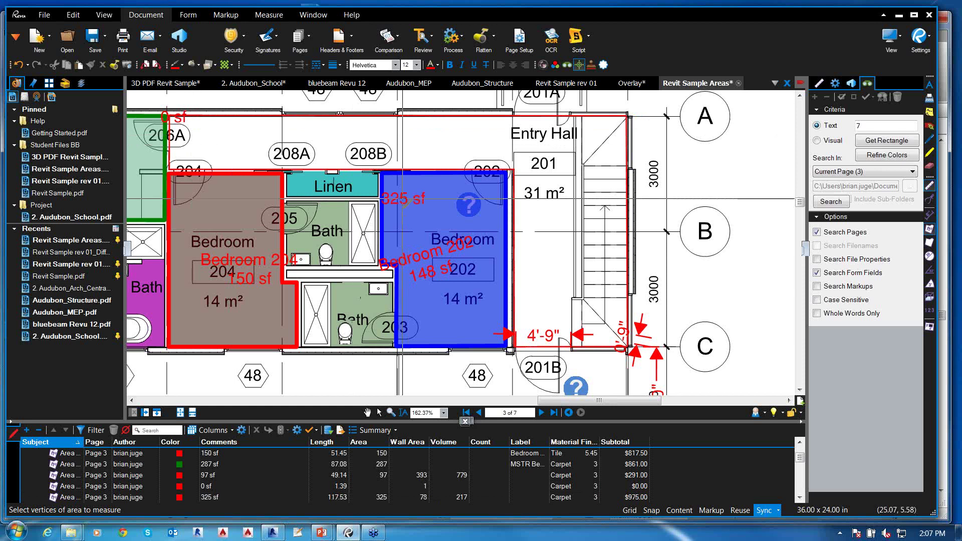
Move the 325 sf area label higher in the corridor, above room 208B
{"action": "key", "text": "Escape"}
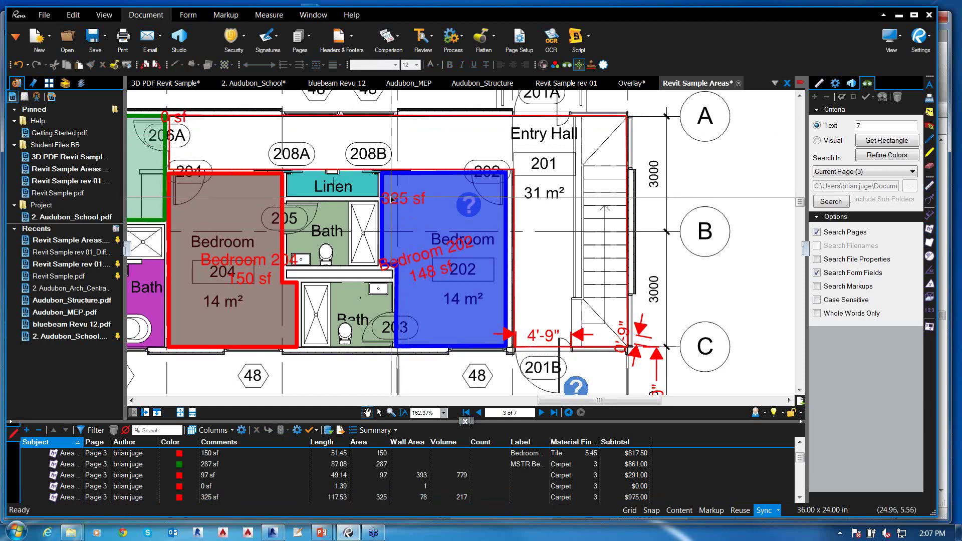
{"action": "left_click", "coordinate": [391, 199]}
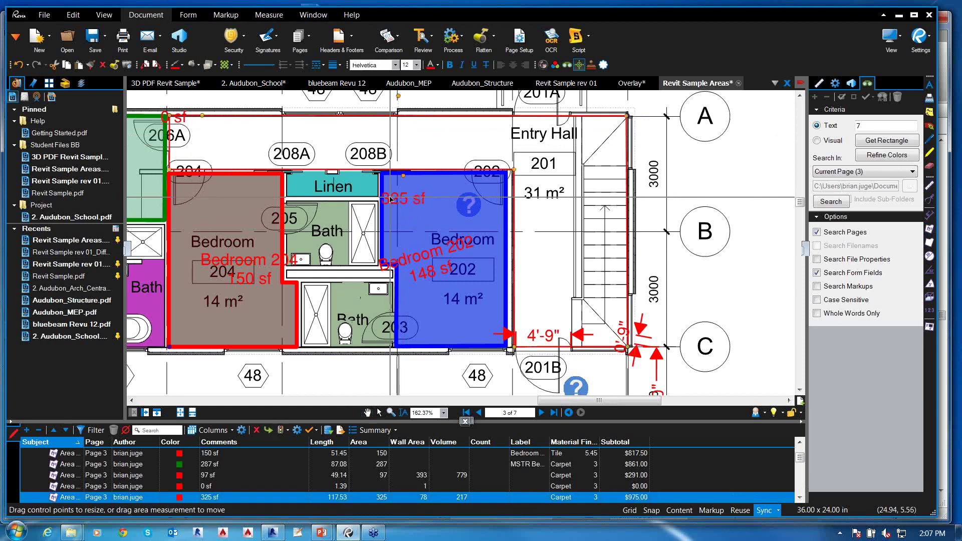
{"action": "left_click_drag", "start_coordinate": [391, 199], "coordinate": [456, 159]}
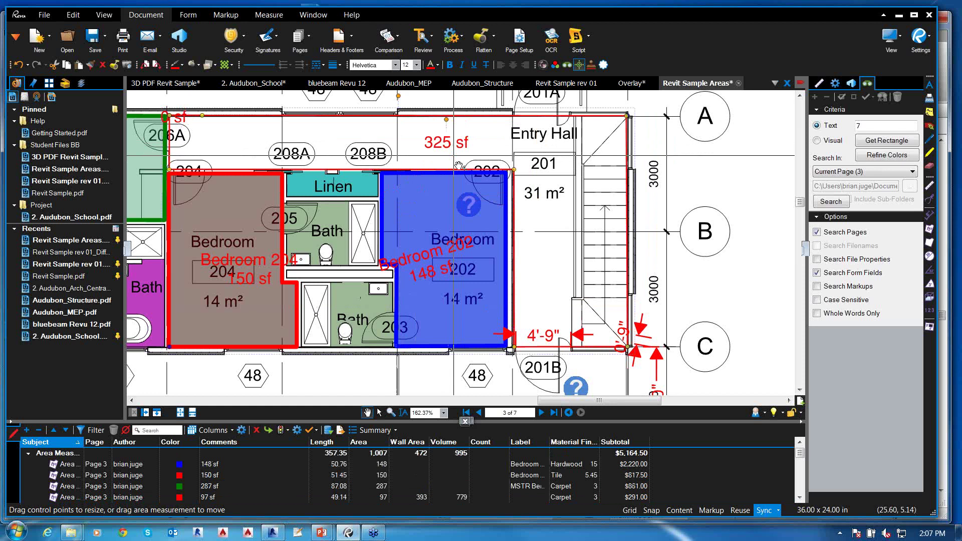
Give the 325 sf area an orange fill at 40% opacity with a black brick hatch
{"action": "left_click", "coordinate": [834, 83]}
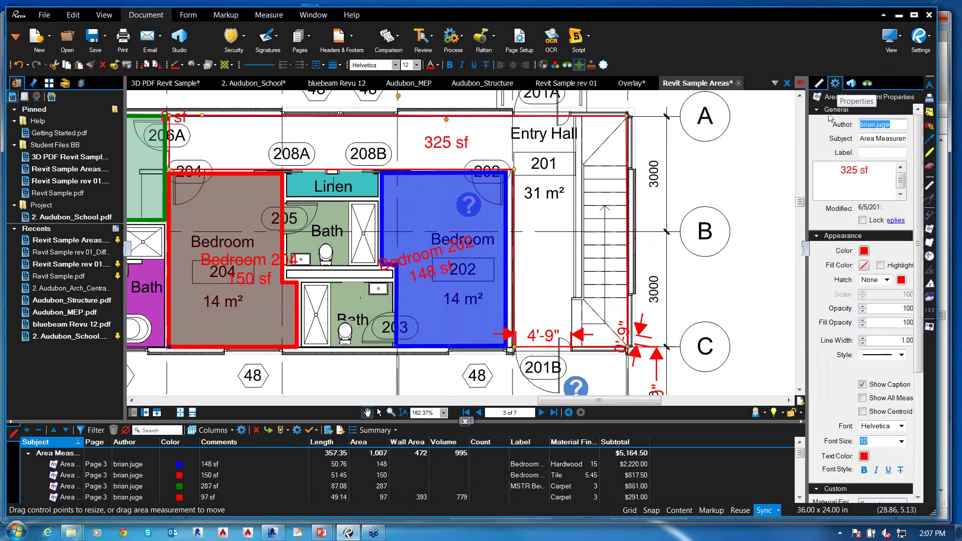
{"action": "left_click", "coordinate": [863, 265]}
{"action": "left_click", "coordinate": [878, 293]}
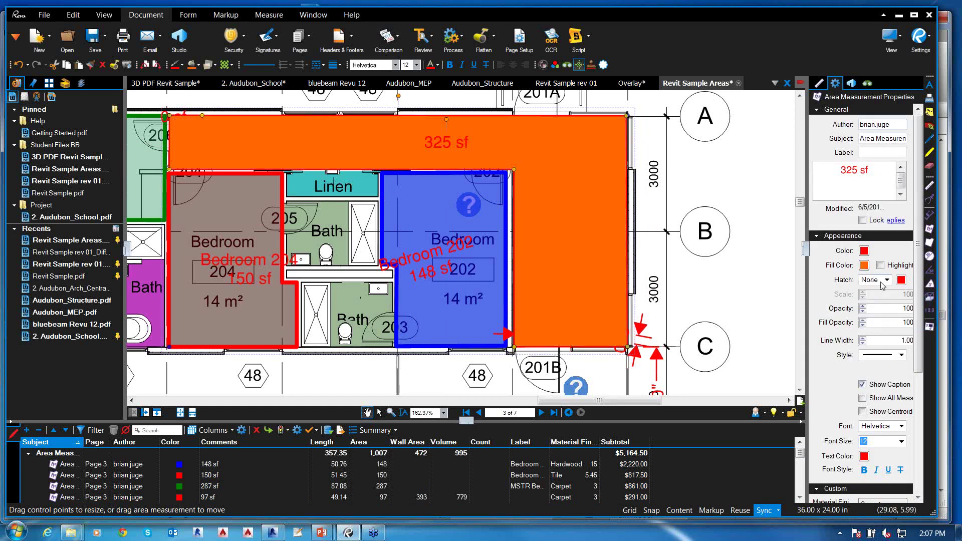
{"action": "left_click", "coordinate": [862, 325]}
{"action": "left_click", "coordinate": [862, 326]}
{"action": "left_click", "coordinate": [862, 325]}
{"action": "left_click", "coordinate": [862, 325]}
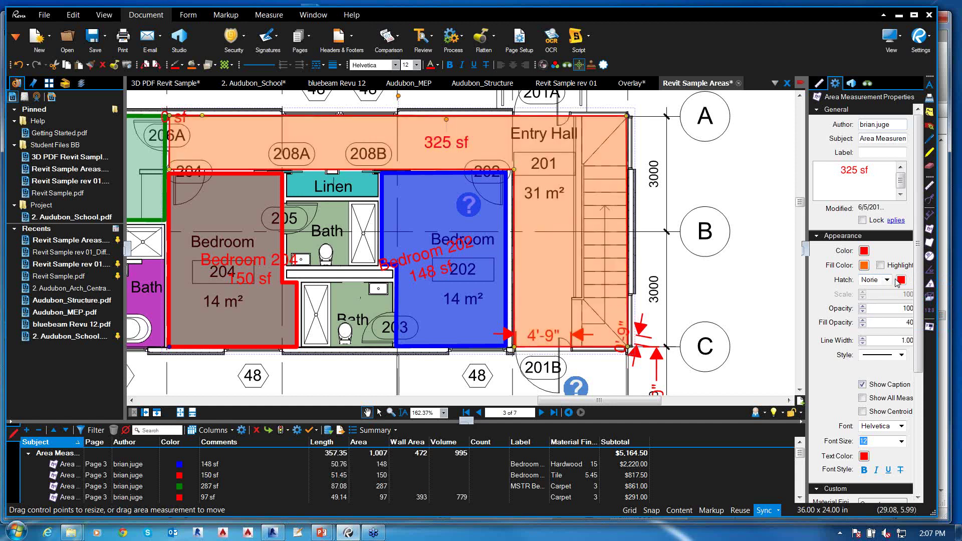
{"action": "left_click", "coordinate": [887, 280]}
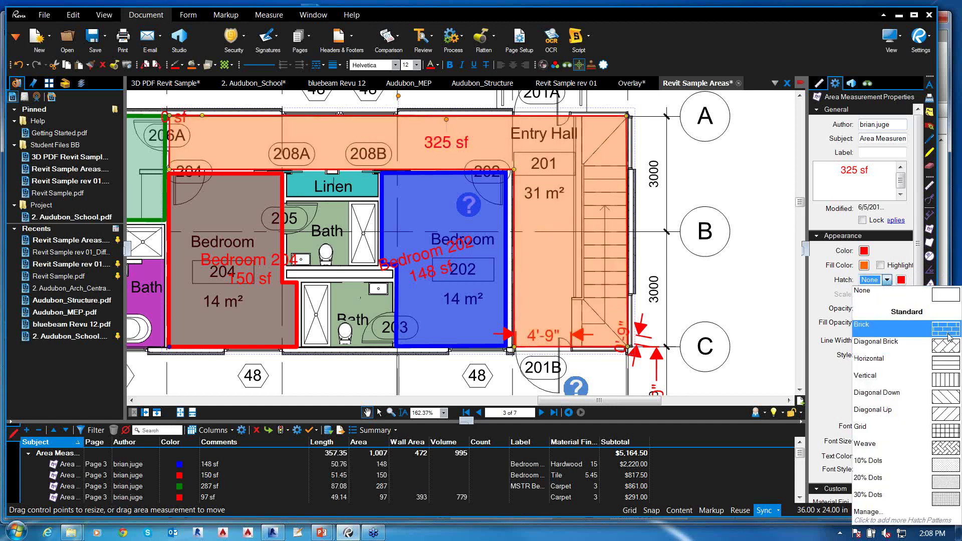
{"action": "left_click", "coordinate": [945, 332]}
{"action": "left_click", "coordinate": [901, 280]}
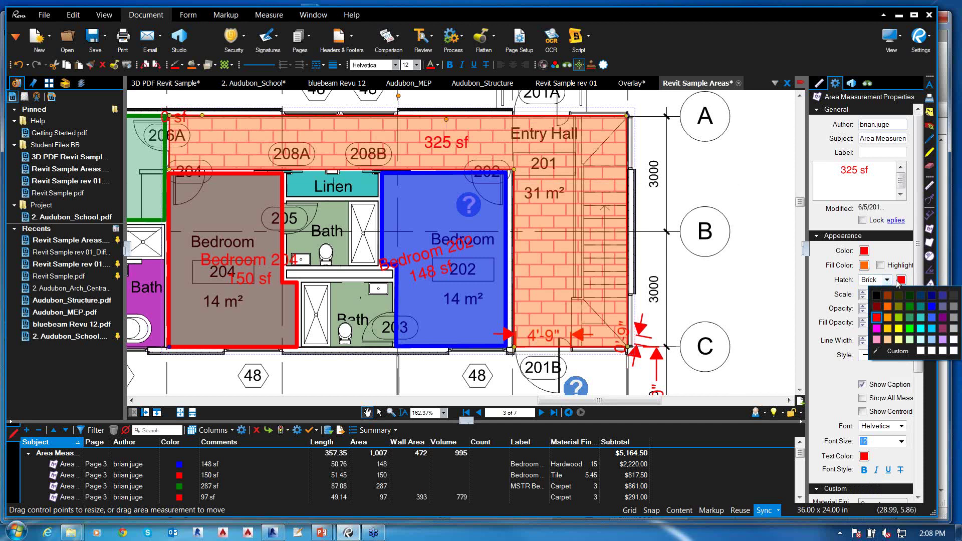
{"action": "left_click", "coordinate": [876, 296]}
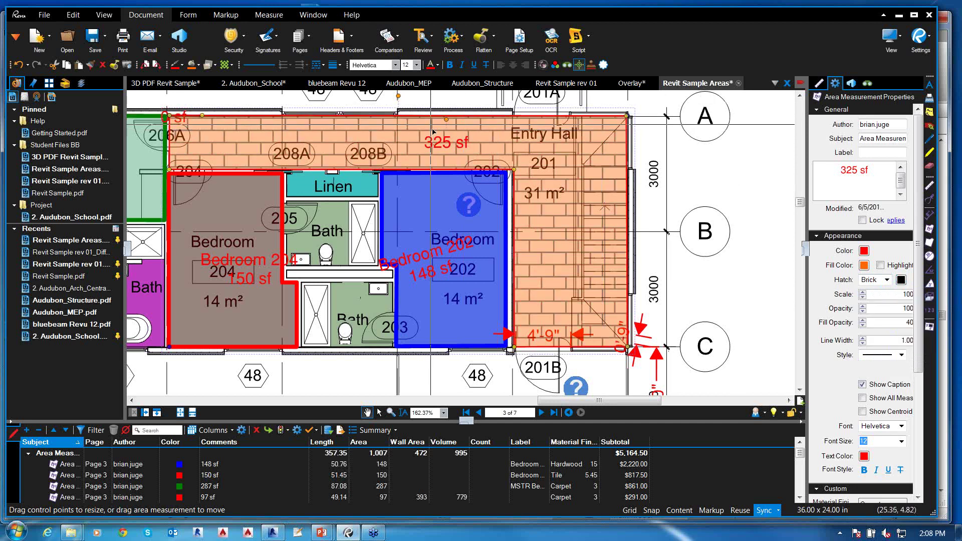
Label the area Hall and set its Material Finish to Tile, subtotalling $1,771.25
{"action": "left_click", "coordinate": [877, 153]}
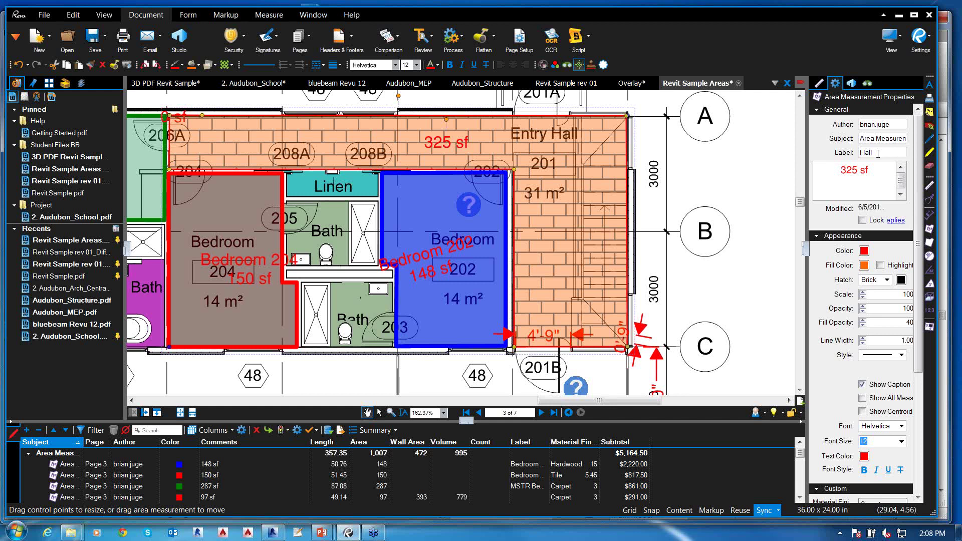
{"action": "left_click", "coordinate": [528, 178]}
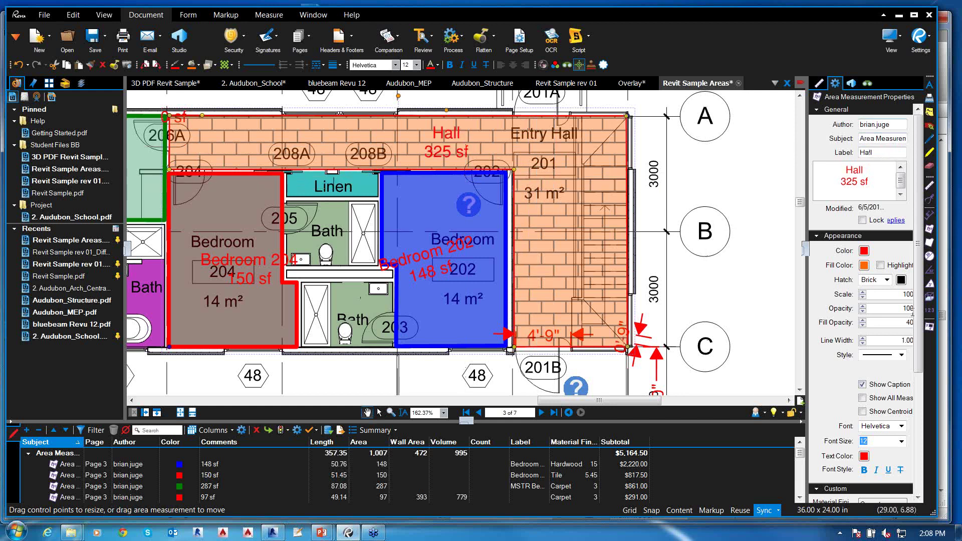
{"action": "scroll", "coordinate": [911, 314], "scroll_direction": "down", "scroll_amount": 4}
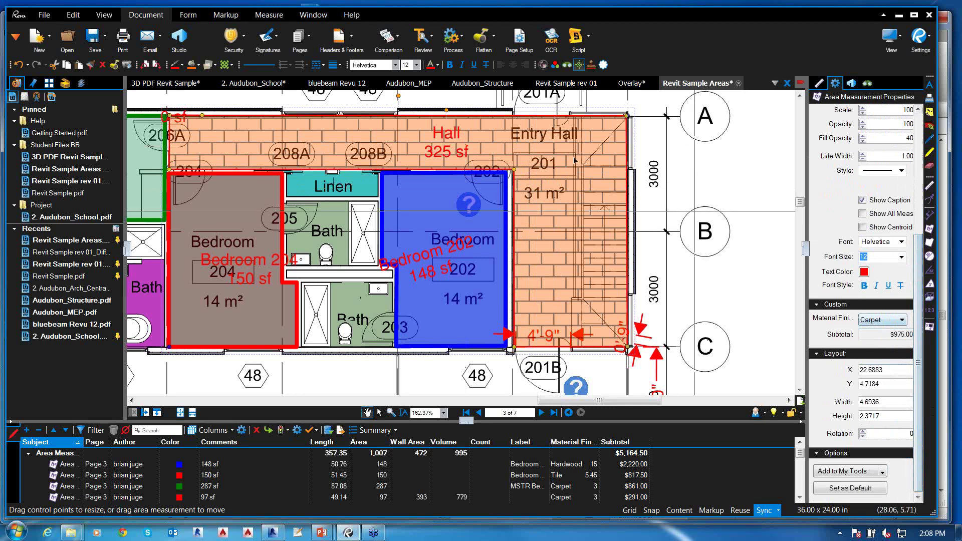
{"action": "left_click", "coordinate": [900, 321]}
{"action": "left_click", "coordinate": [903, 321]}
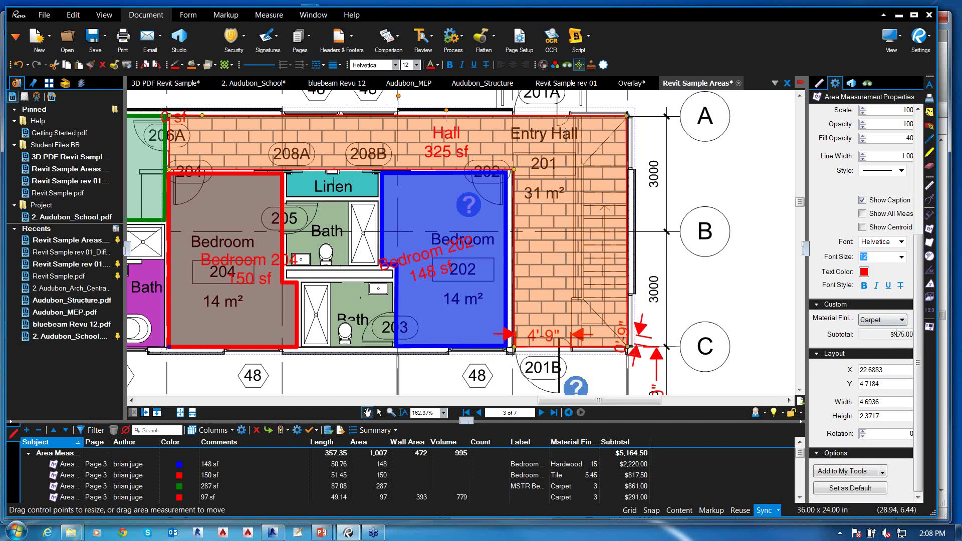
{"action": "left_click", "coordinate": [902, 321]}
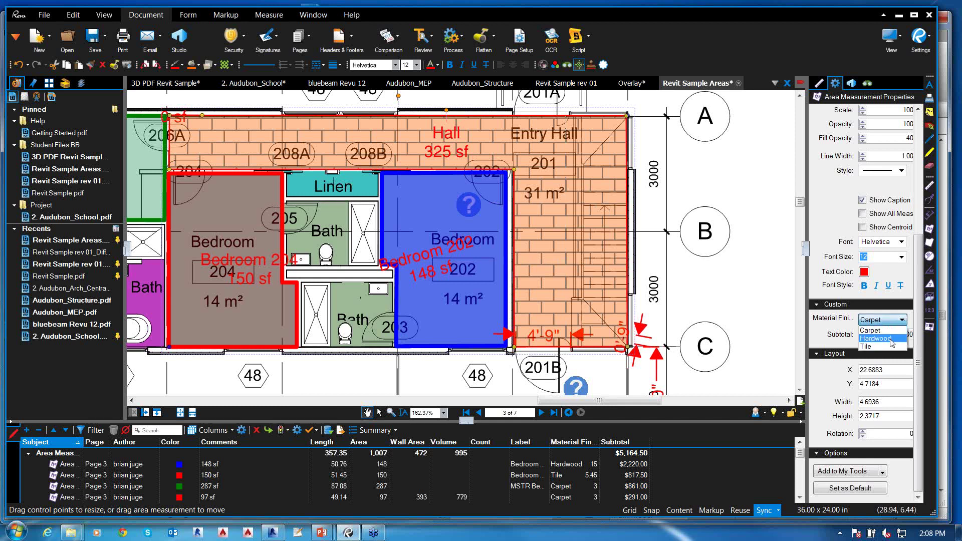
{"action": "left_click", "coordinate": [892, 339]}
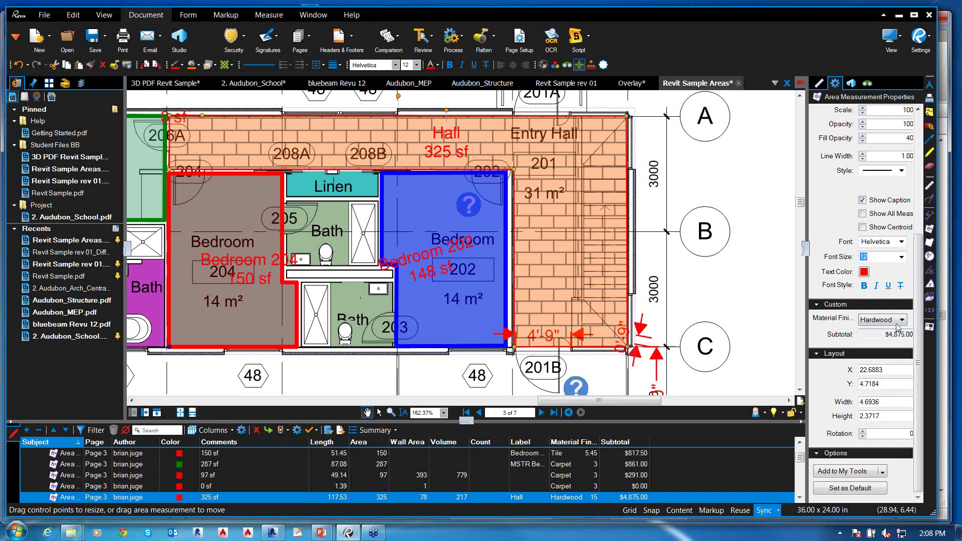
{"action": "left_click", "coordinate": [884, 345]}
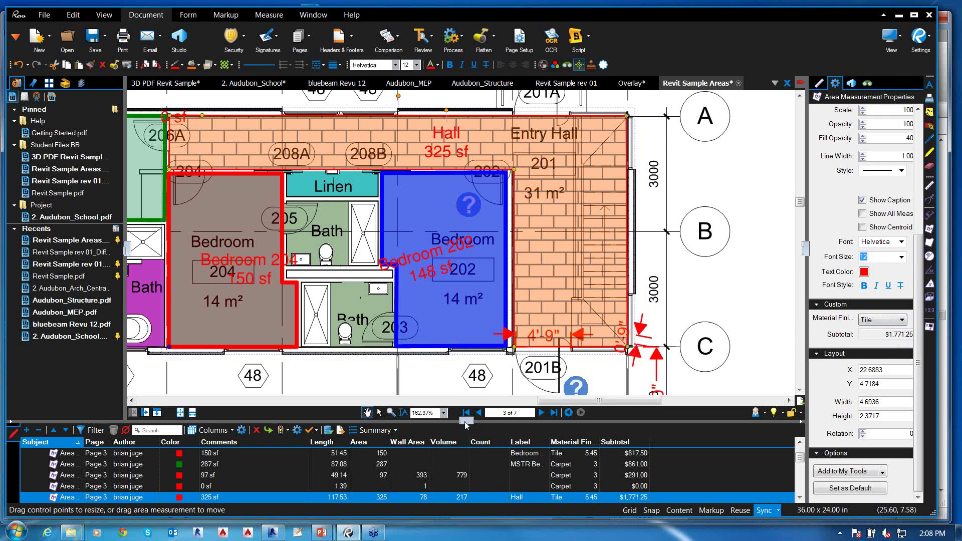
{"action": "left_click_drag", "start_coordinate": [466, 423], "coordinate": [465, 323]}
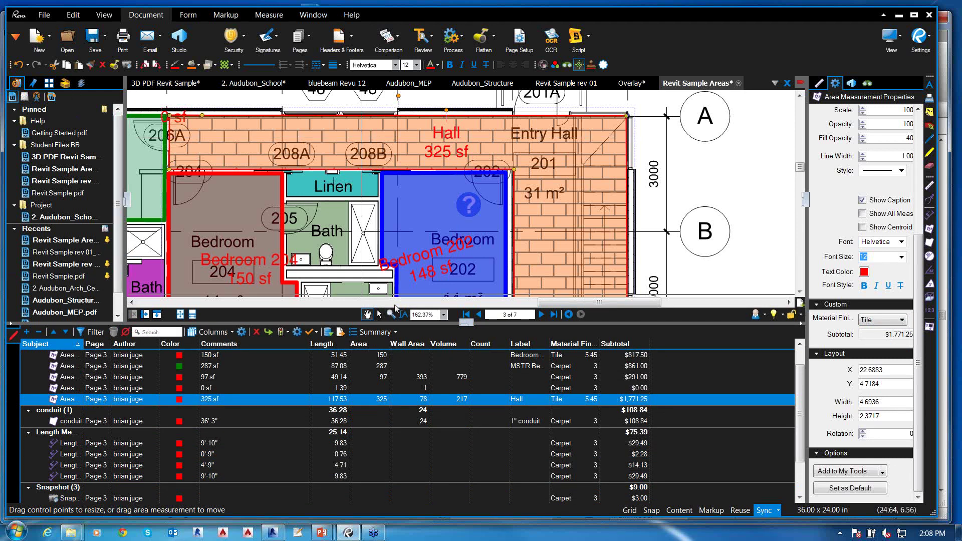
{"action": "left_click_drag", "start_coordinate": [466, 323], "coordinate": [466, 458]}
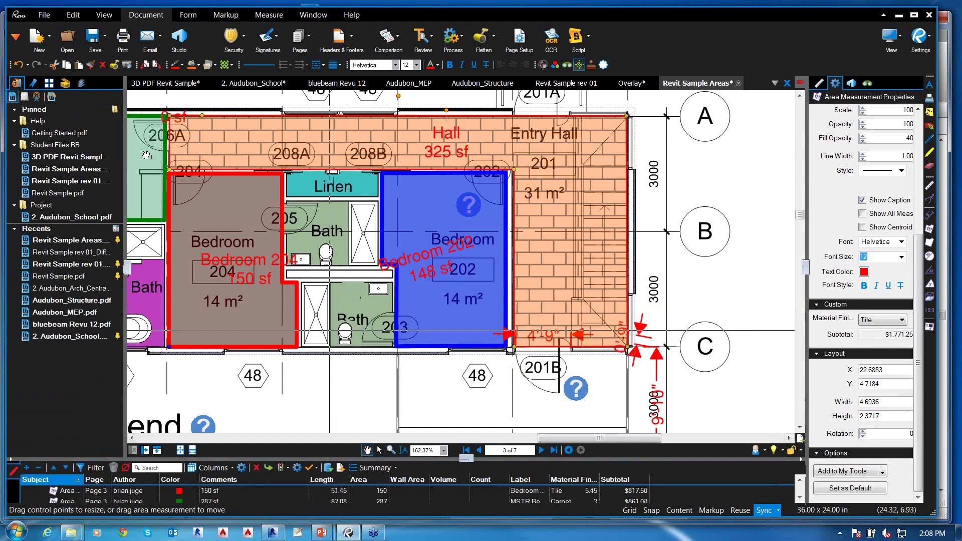
Browse the Tool Chest, expanding and collapsing the Drywall & Framing and Electrical tool sets
{"action": "left_click", "coordinate": [65, 83]}
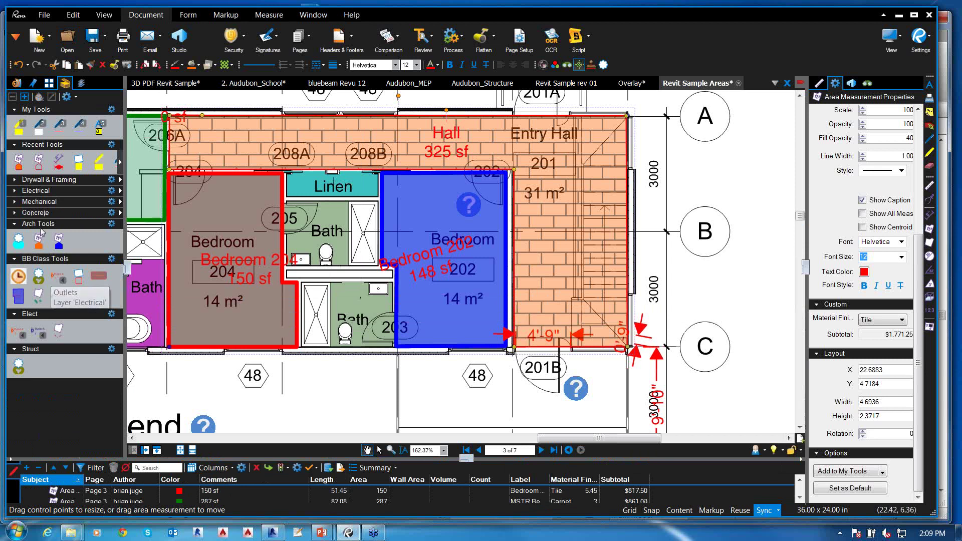
{"action": "left_click", "coordinate": [15, 187]}
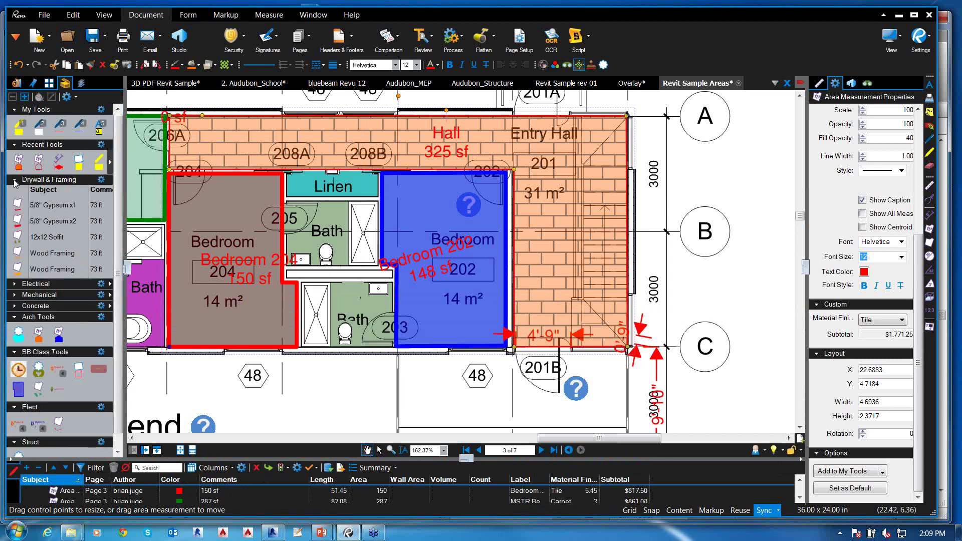
{"action": "left_click", "coordinate": [15, 189]}
{"action": "left_click", "coordinate": [15, 190]}
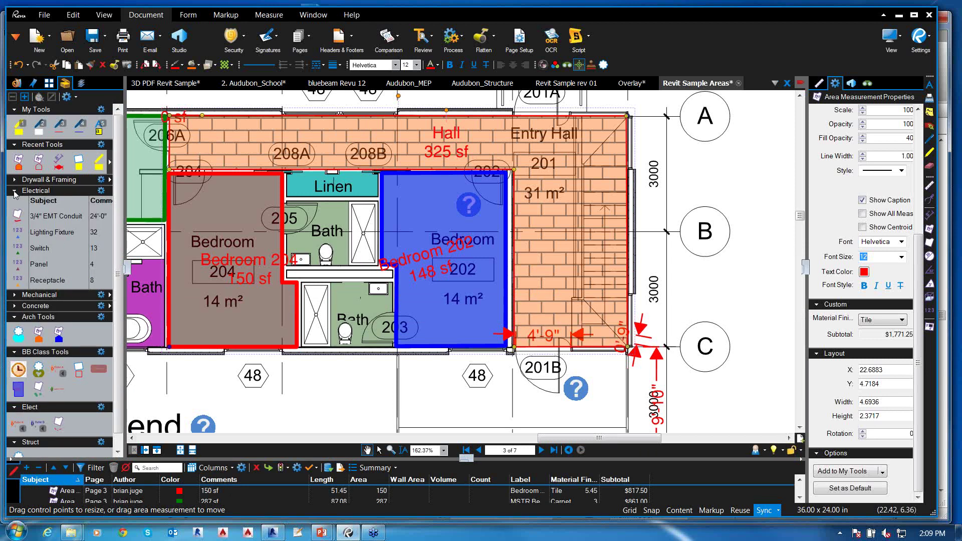
{"action": "left_click", "coordinate": [15, 191]}
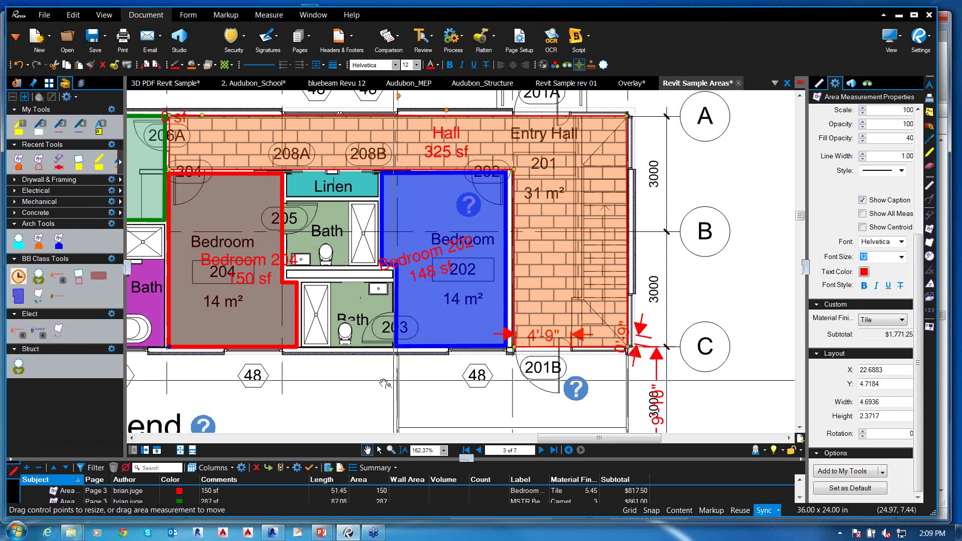
{"action": "scroll", "coordinate": [373, 385], "scroll_direction": "down", "scroll_amount": 3}
{"action": "scroll", "coordinate": [373, 385], "scroll_direction": "down", "scroll_amount": 2}
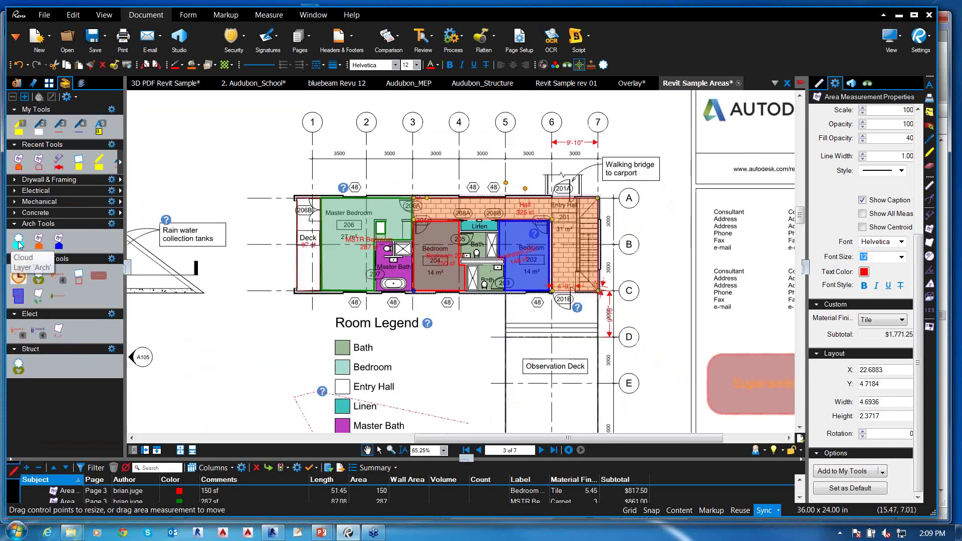
Draw a revision cloud around the Deck with the Arch Tools Cloud tool
{"action": "left_click", "coordinate": [19, 241]}
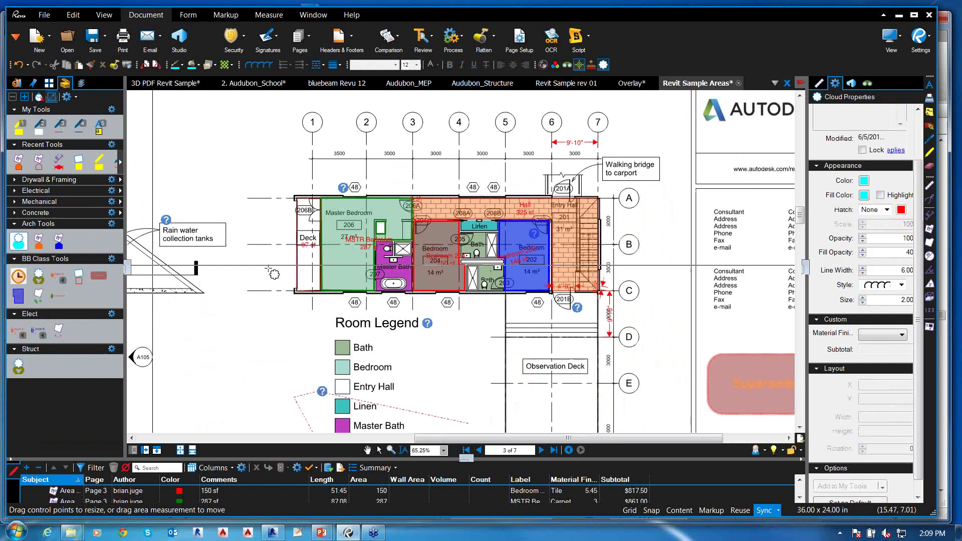
{"action": "left_click", "coordinate": [301, 183]}
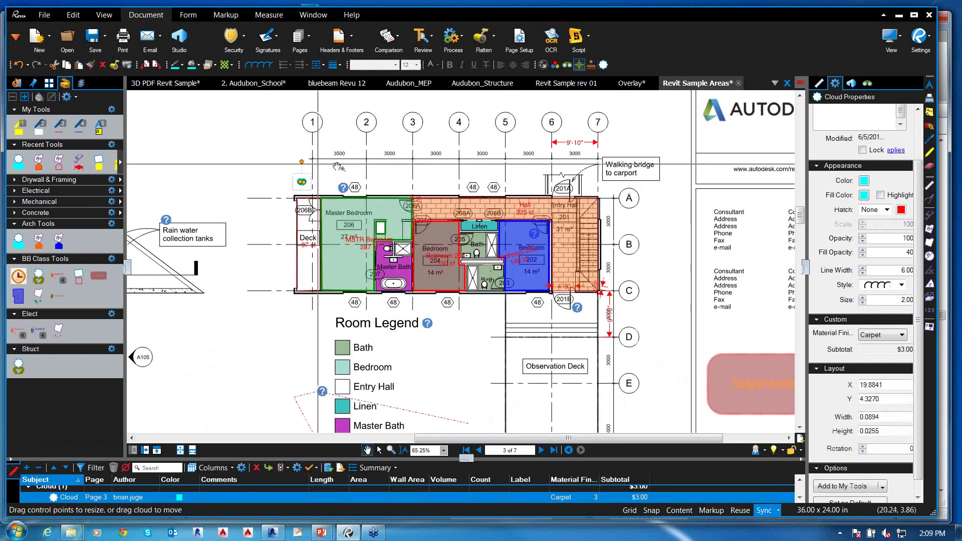
{"action": "left_click_drag", "start_coordinate": [296, 210], "coordinate": [328, 249]}
{"action": "left_click", "coordinate": [19, 241]}
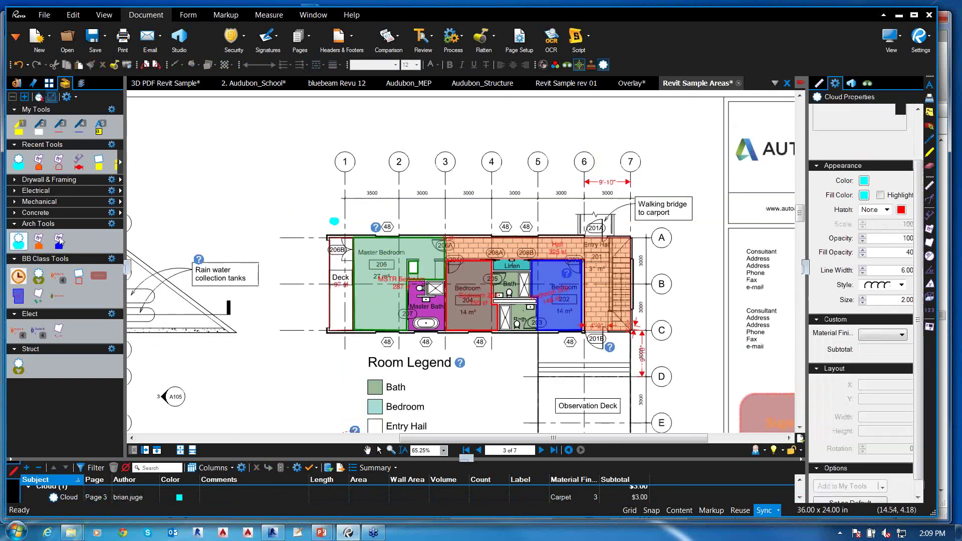
{"action": "left_click_drag", "start_coordinate": [349, 321], "coordinate": [361, 346]}
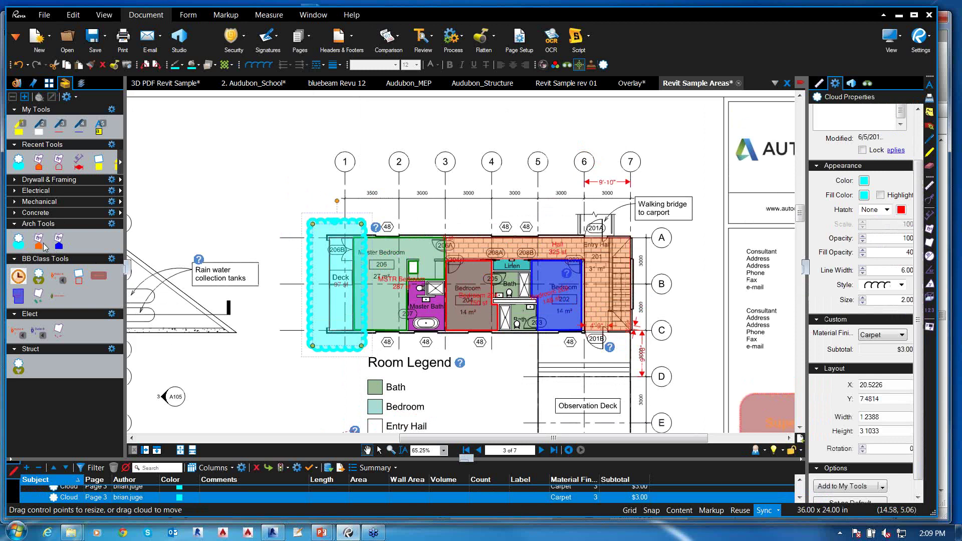
{"action": "left_click", "coordinate": [40, 243]}
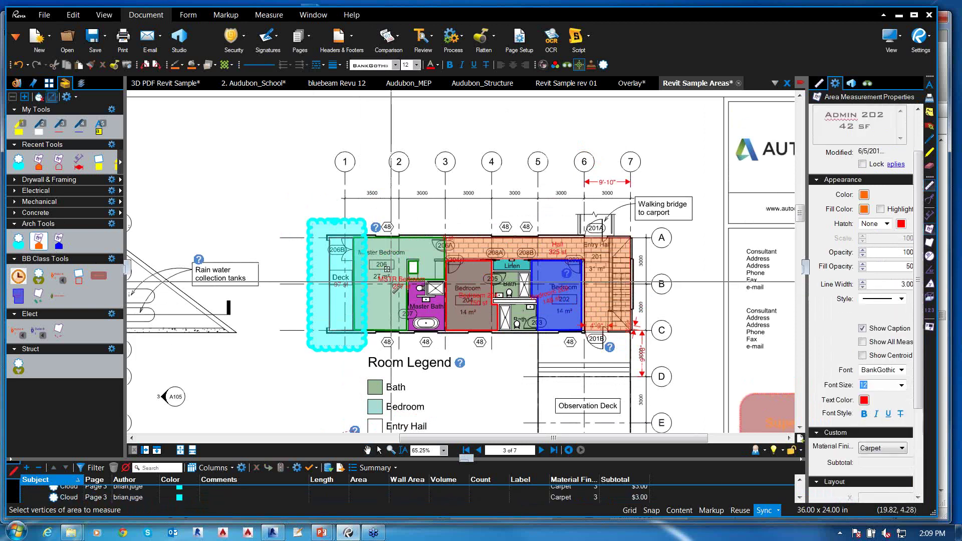
Outline the Admin 202 room area on the plan
{"action": "scroll", "coordinate": [330, 379], "scroll_direction": "up", "scroll_amount": 4}
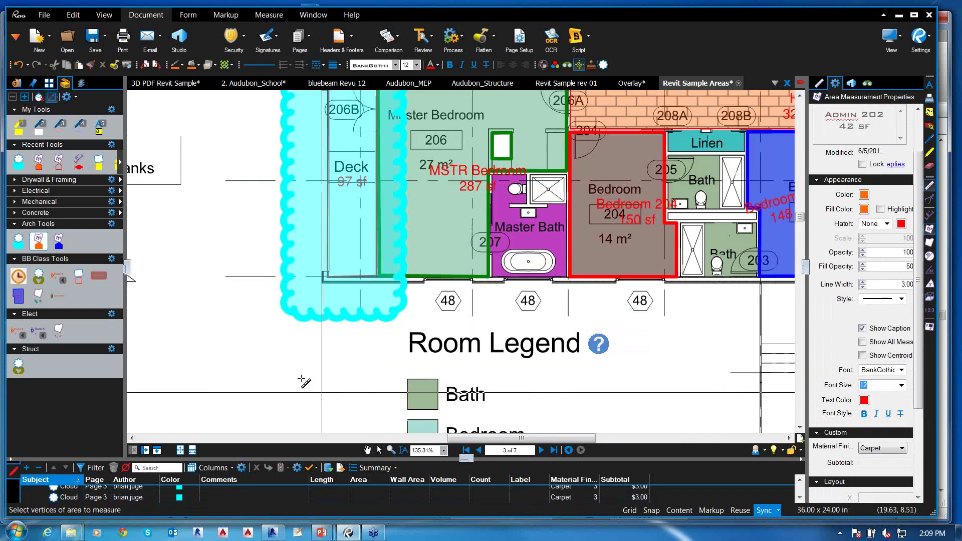
{"action": "left_click", "coordinate": [282, 349]}
{"action": "left_click", "coordinate": [368, 353]}
{"action": "scroll", "coordinate": [361, 398], "scroll_direction": "down", "scroll_amount": 5}
{"action": "left_click", "coordinate": [348, 337]}
{"action": "double_click", "coordinate": [294, 297]}
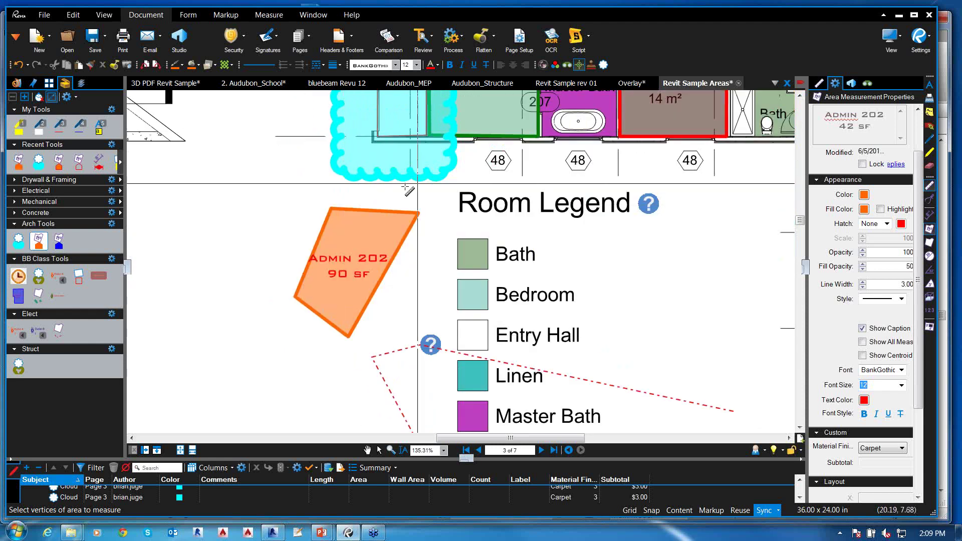
Place Outlet A outlet markups at five spots across the plan
{"action": "left_click", "coordinate": [19, 330]}
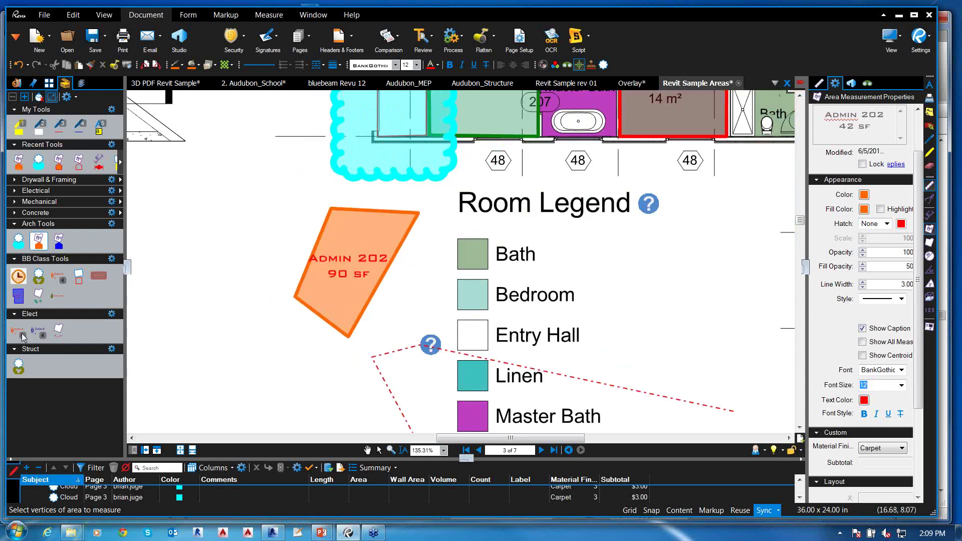
{"action": "scroll", "coordinate": [466, 221], "scroll_direction": "down", "scroll_amount": 4}
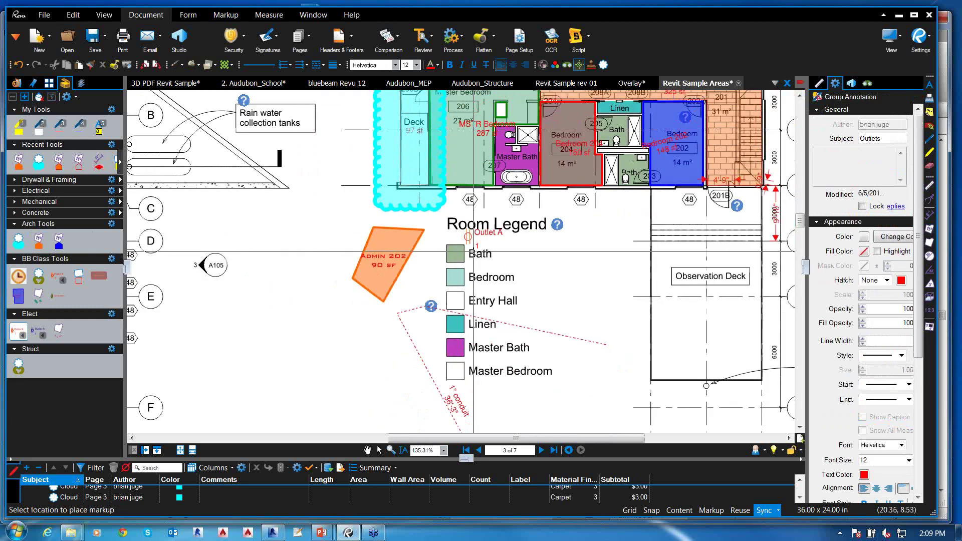
{"action": "scroll", "coordinate": [480, 278], "scroll_direction": "up", "scroll_amount": 4}
{"action": "left_click", "coordinate": [435, 249]}
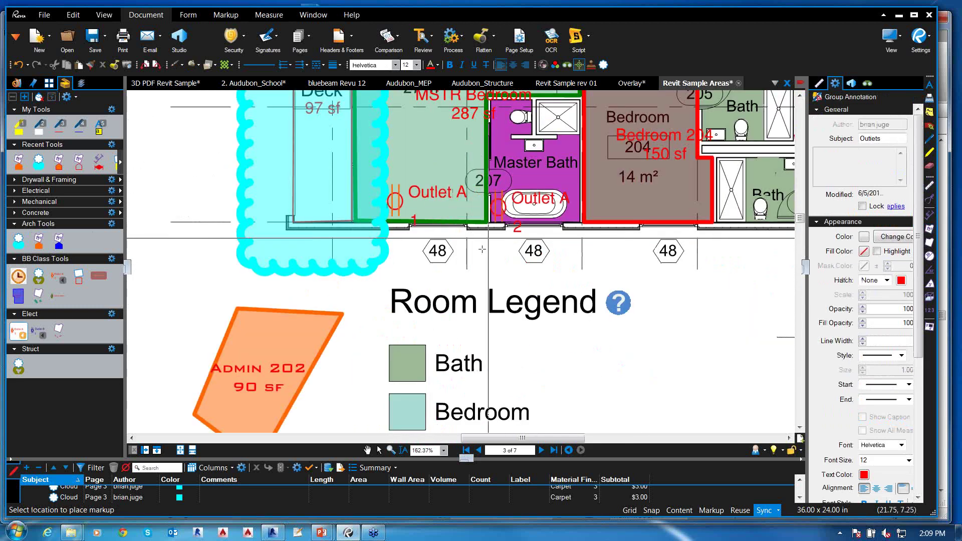
{"action": "left_click", "coordinate": [486, 278]}
{"action": "left_click", "coordinate": [655, 289]}
{"action": "left_click", "coordinate": [717, 283]}
{"action": "left_click", "coordinate": [752, 338]}
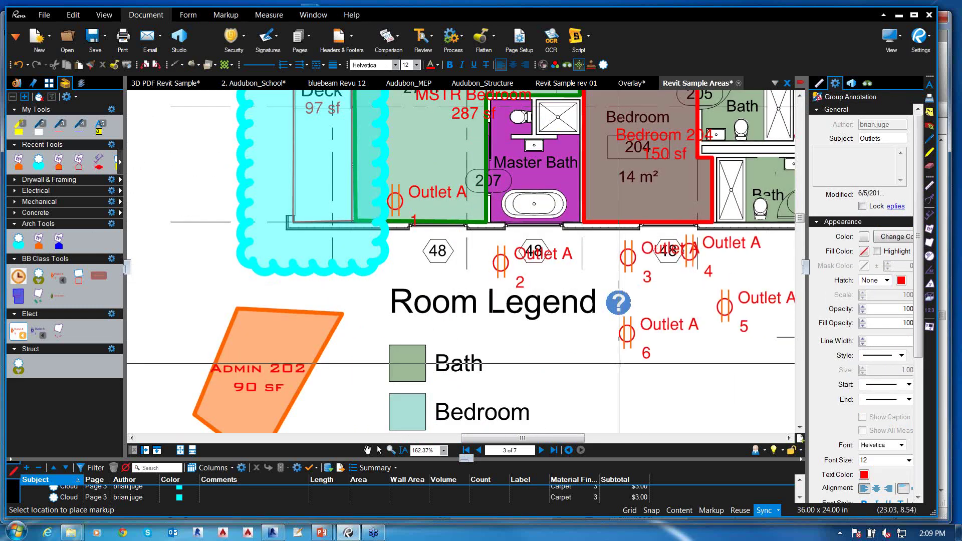
Place three Outlet B outlet markups near the Room Legend
{"action": "left_click", "coordinate": [39, 330]}
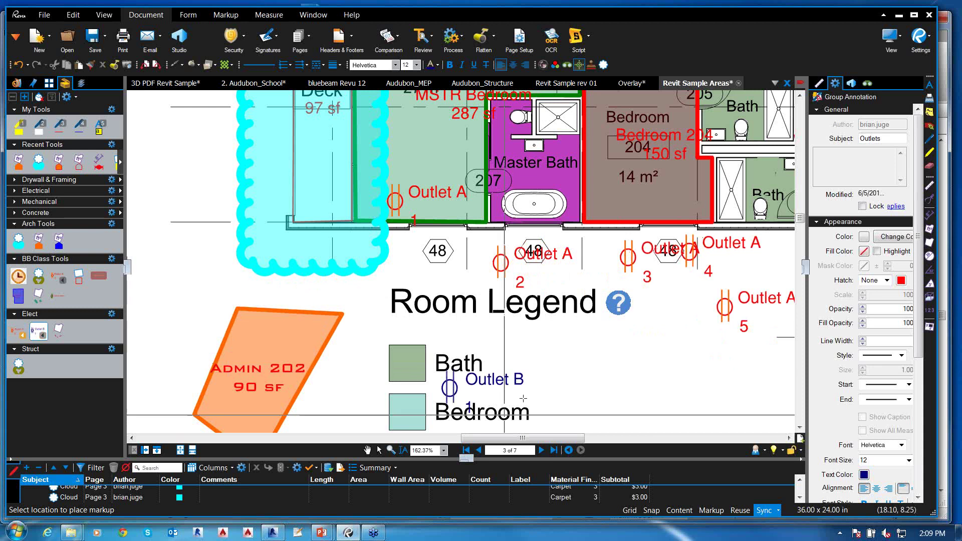
{"action": "left_click", "coordinate": [592, 399]}
{"action": "left_click", "coordinate": [687, 408]}
{"action": "left_click", "coordinate": [719, 412]}
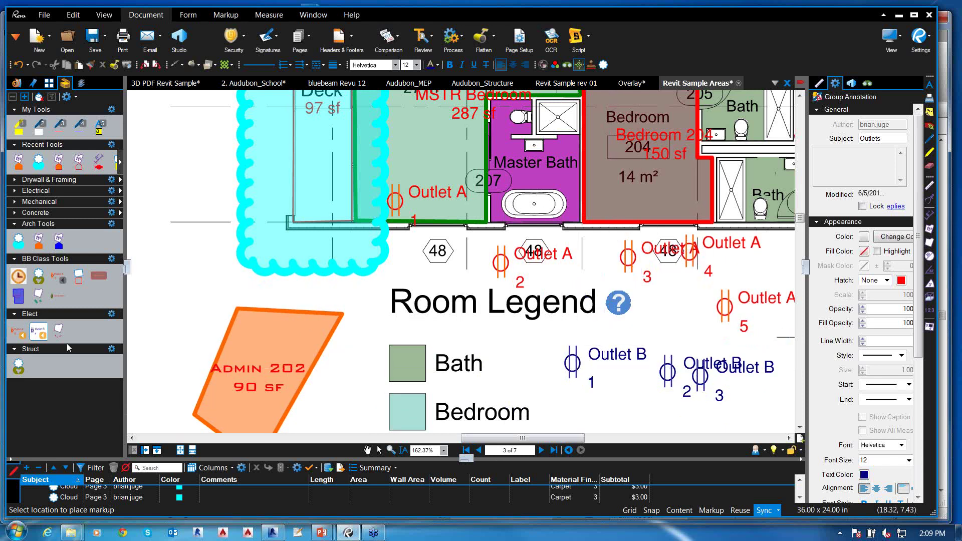
Draw a 16'6" 1" conduit run below the legend and show the Layers list
{"action": "left_click", "coordinate": [58, 332]}
{"action": "scroll", "coordinate": [595, 180], "scroll_direction": "down", "scroll_amount": 5}
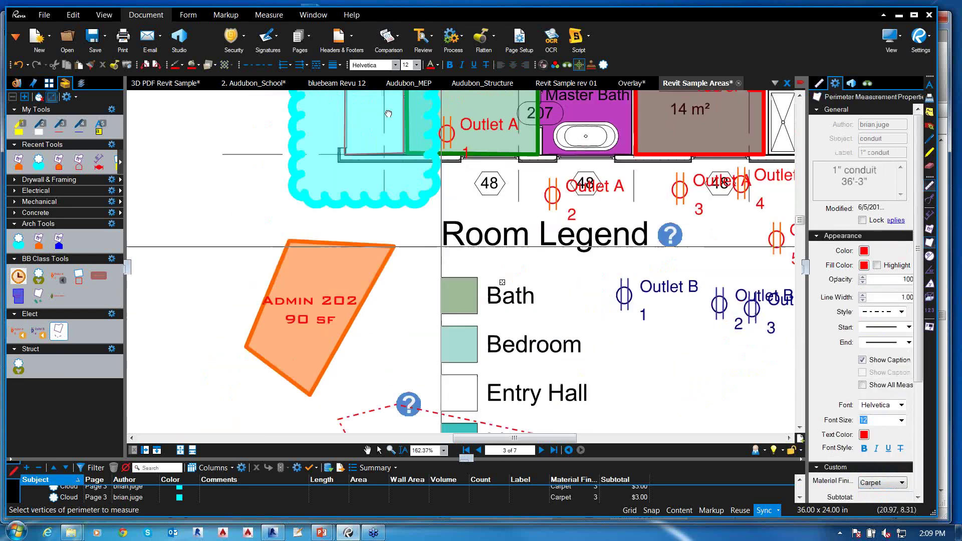
{"action": "left_click", "coordinate": [612, 192]}
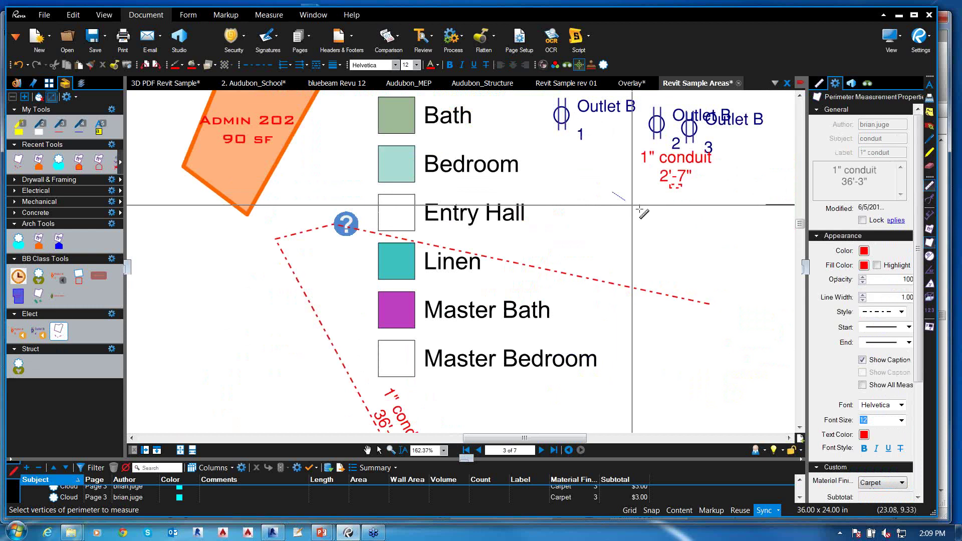
{"action": "left_click", "coordinate": [711, 222]}
{"action": "left_click", "coordinate": [751, 261]}
{"action": "double_click", "coordinate": [768, 294]}
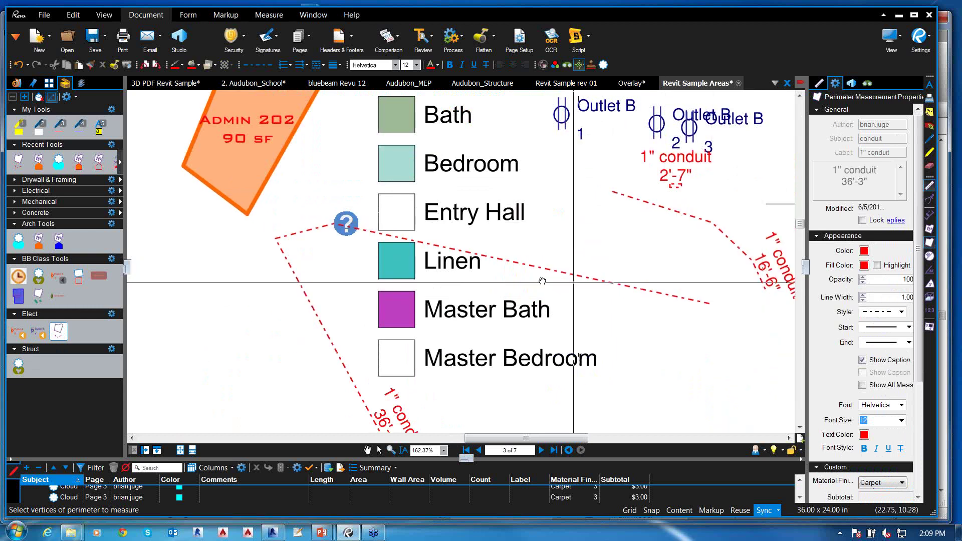
{"action": "scroll", "coordinate": [573, 283], "scroll_direction": "down", "scroll_amount": 3}
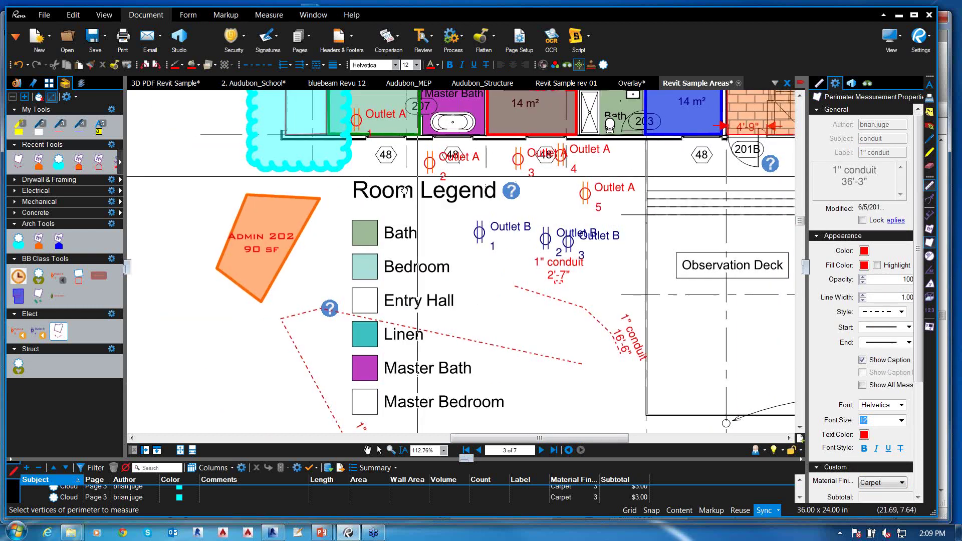
{"action": "scroll", "coordinate": [458, 188], "scroll_direction": "up", "scroll_amount": 3}
{"action": "left_click", "coordinate": [81, 83]}
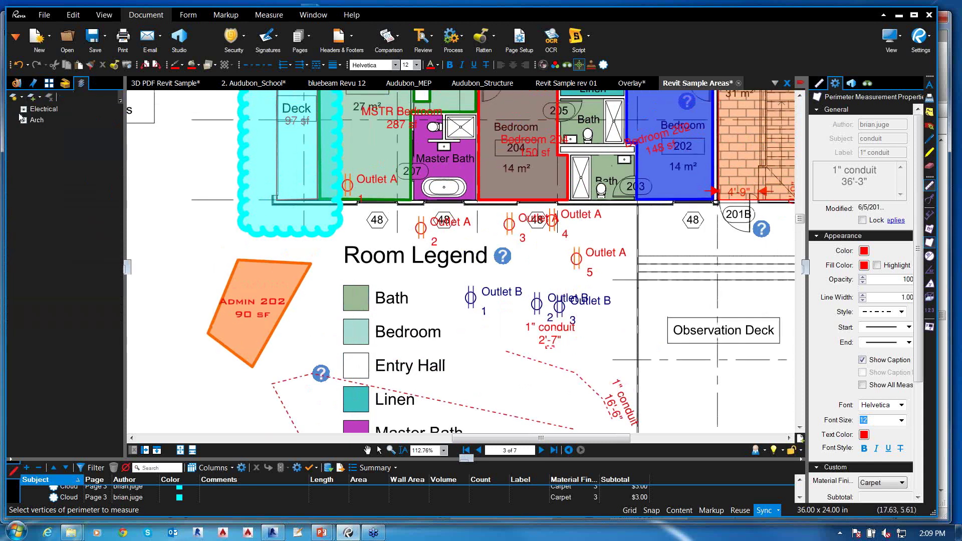
Toggle the Electrical and Arch layers off and back on, then enlarge the Markups list
{"action": "left_click", "coordinate": [23, 110]}
{"action": "left_click", "coordinate": [23, 109]}
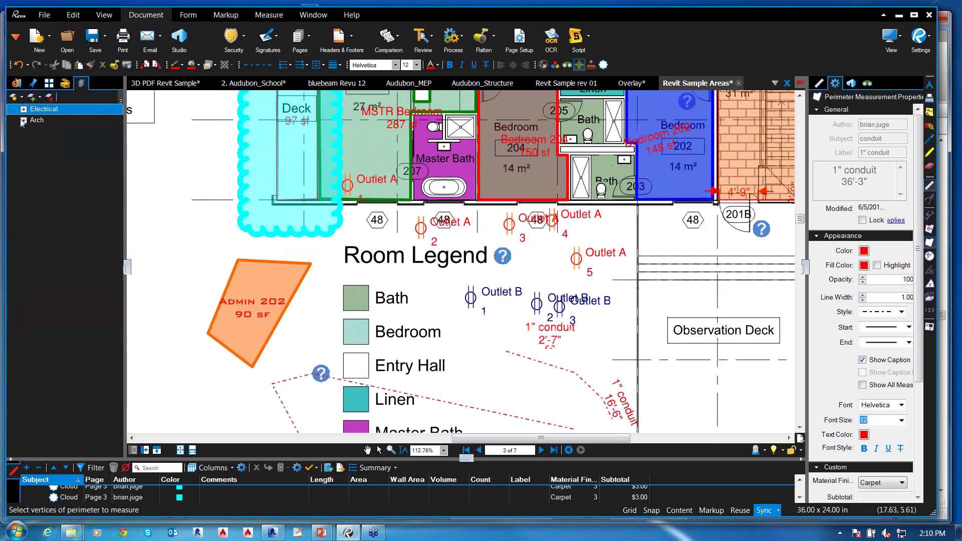
{"action": "left_click", "coordinate": [24, 120]}
{"action": "left_click", "coordinate": [24, 121]}
{"action": "left_click", "coordinate": [23, 120]}
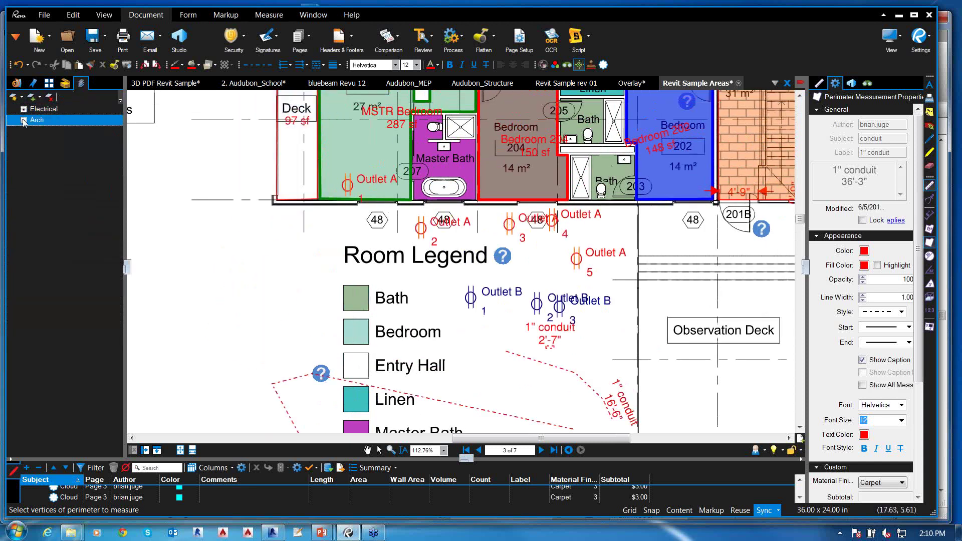
{"action": "left_click", "coordinate": [24, 120]}
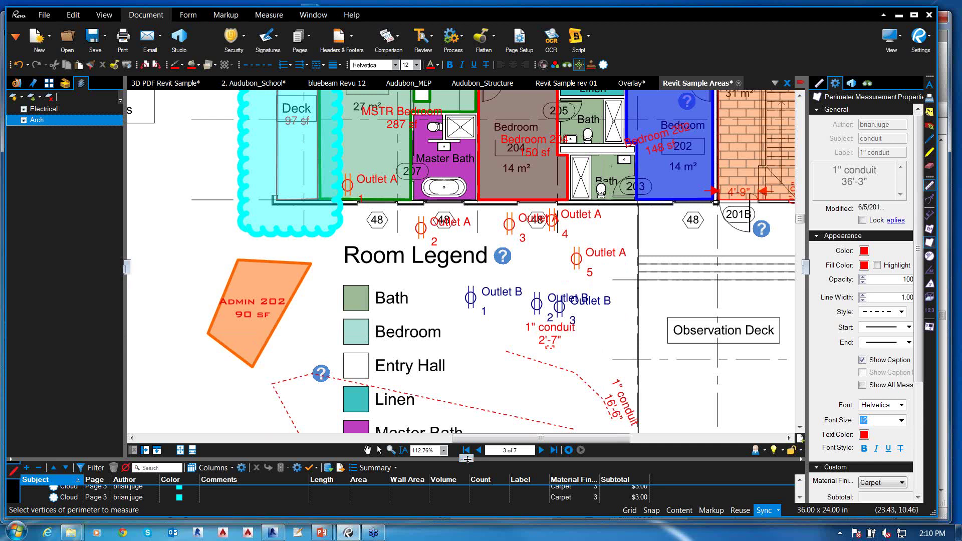
{"action": "left_click_drag", "start_coordinate": [467, 458], "coordinate": [467, 234]}
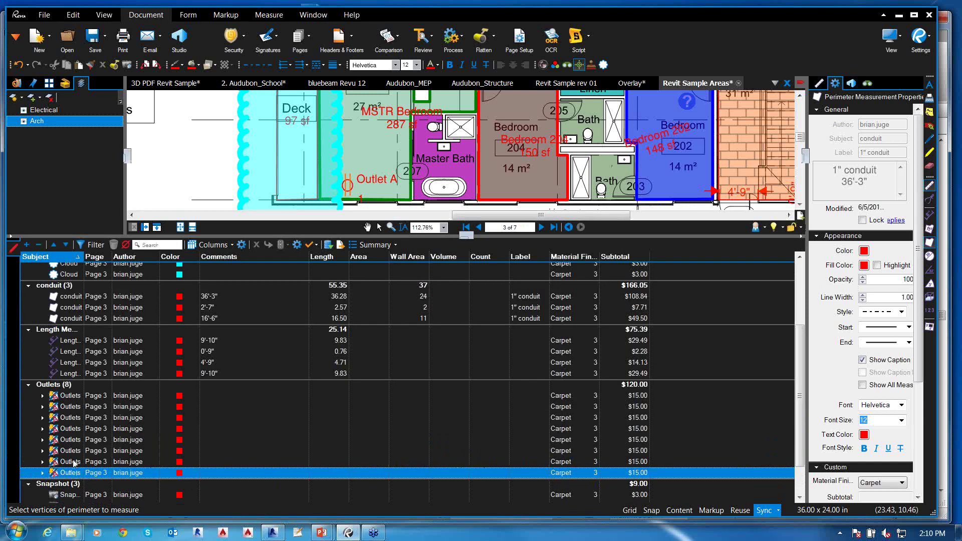
Jump to Outlets markups 7, 5, 3, 1, 2 and 6 from the Markups list and open Set Status
{"action": "left_click", "coordinate": [73, 462]}
{"action": "left_click", "coordinate": [78, 439]}
{"action": "left_click", "coordinate": [85, 416]}
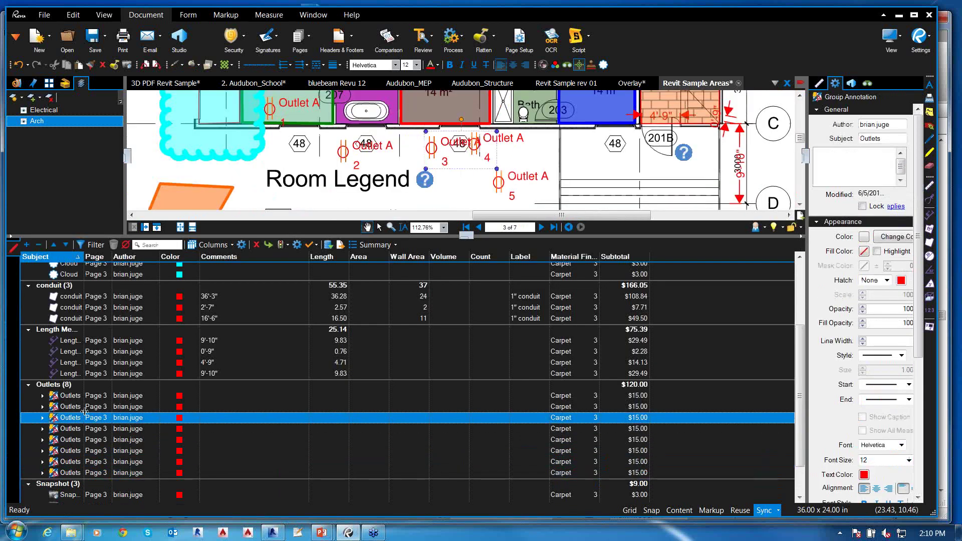
{"action": "left_click", "coordinate": [83, 397]}
{"action": "left_click", "coordinate": [80, 406]}
{"action": "left_click", "coordinate": [79, 417]}
{"action": "left_click", "coordinate": [78, 439]}
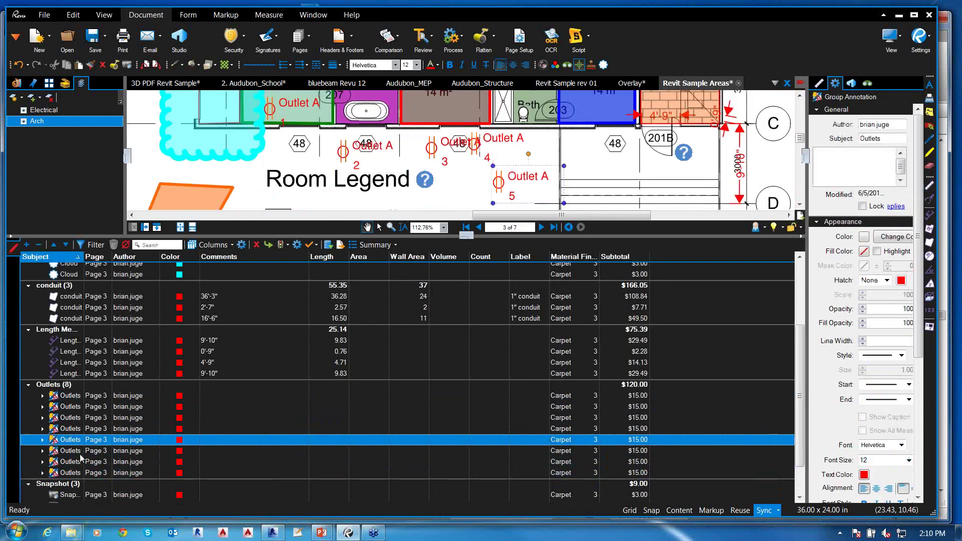
{"action": "left_click", "coordinate": [80, 453]}
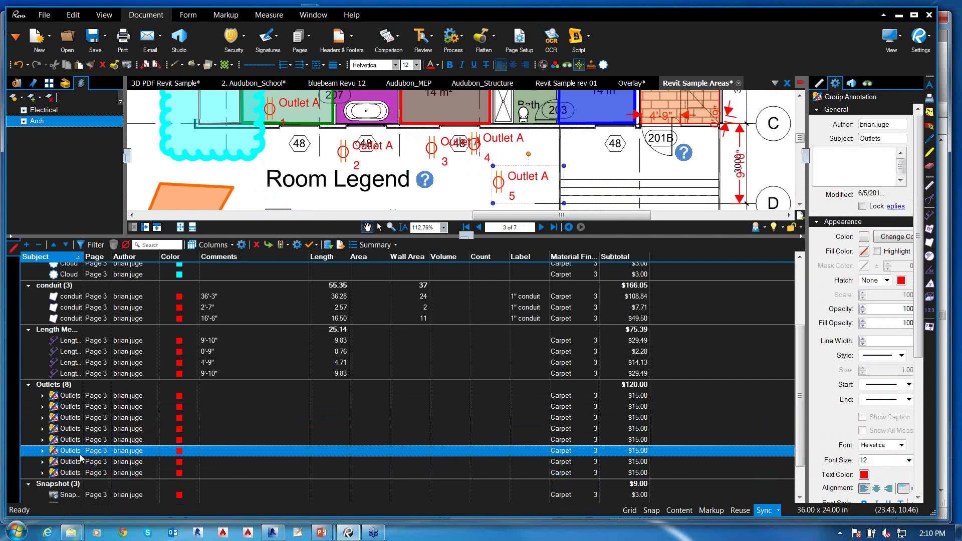
{"action": "left_click", "coordinate": [284, 245]}
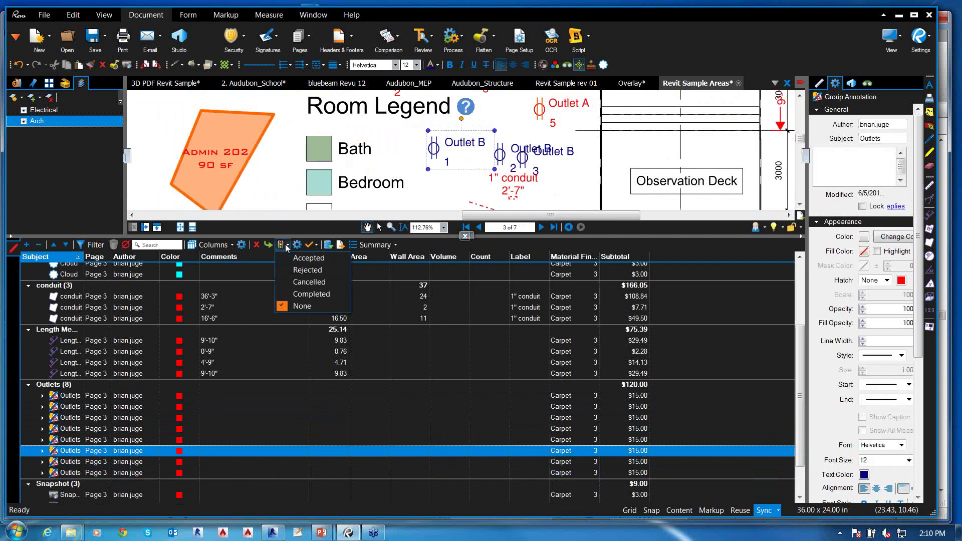
Set the Outlet B markup's status to Completed and open the Summary export options
{"action": "left_click", "coordinate": [289, 295]}
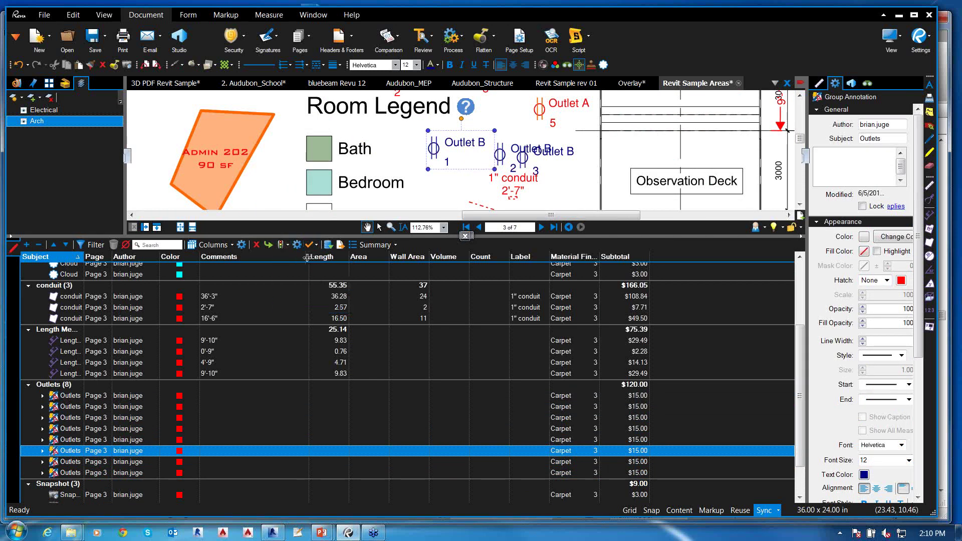
{"action": "left_click", "coordinate": [283, 245]}
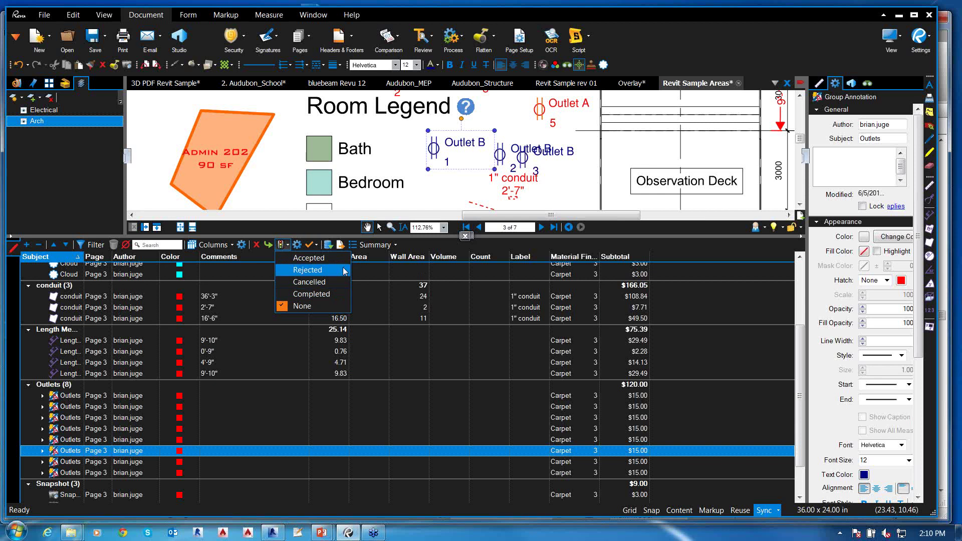
{"action": "left_click", "coordinate": [478, 267]}
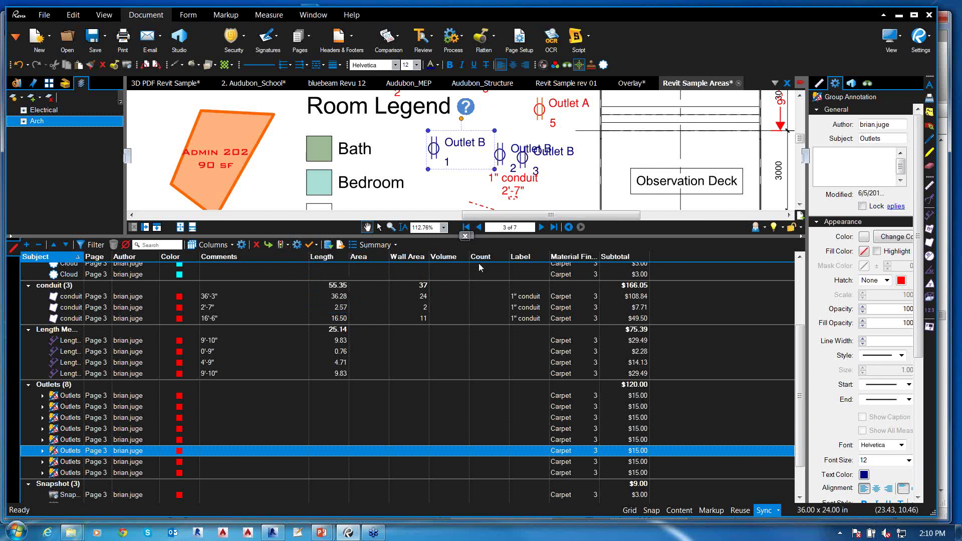
{"action": "left_click", "coordinate": [382, 246]}
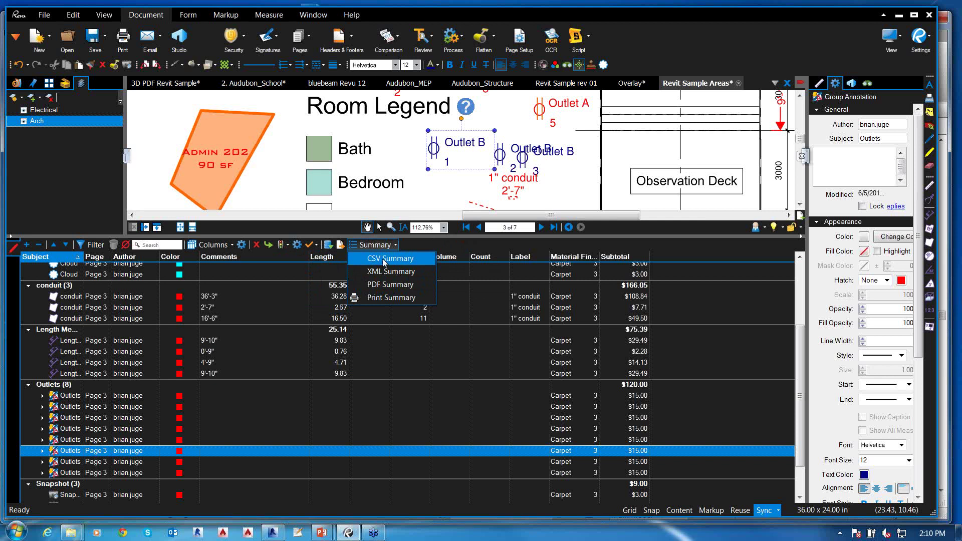
Export a PDF markup summary of the Sample Areas plan and enlarge its view
{"action": "left_click", "coordinate": [387, 285]}
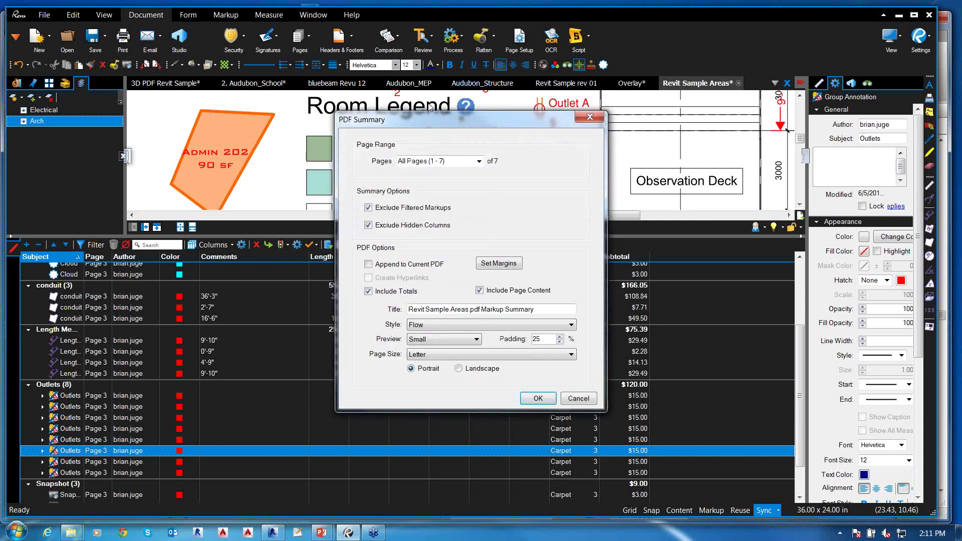
{"action": "left_click", "coordinate": [537, 398]}
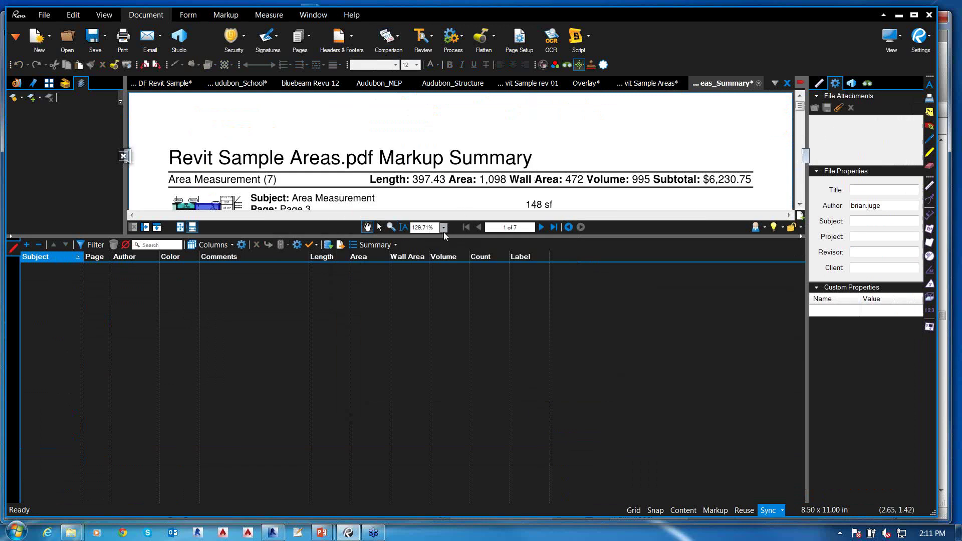
{"action": "left_click_drag", "start_coordinate": [443, 234], "coordinate": [453, 417]}
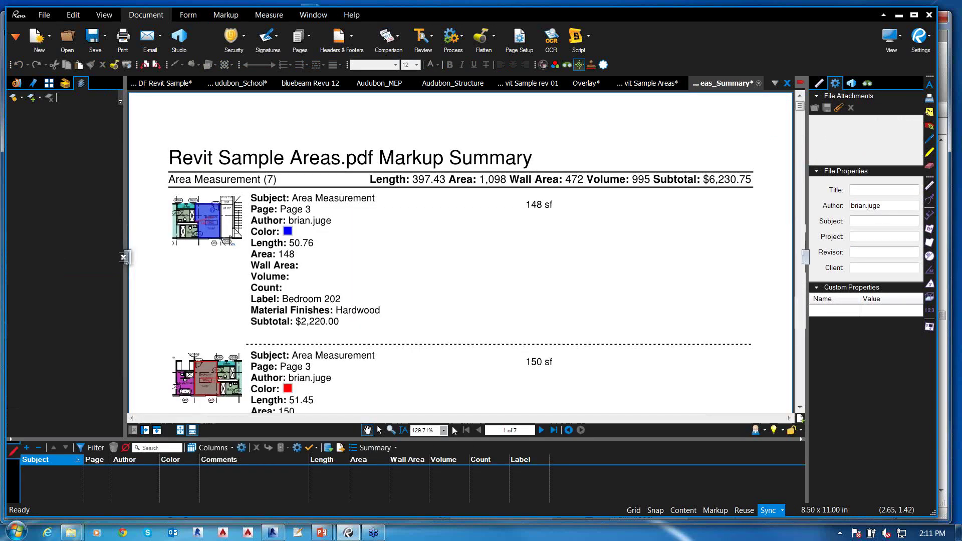
Review the page 3 conduit entries in the summary, then return to the Sample Areas floor plan
{"action": "scroll", "coordinate": [276, 258], "scroll_direction": "down", "scroll_amount": 5}
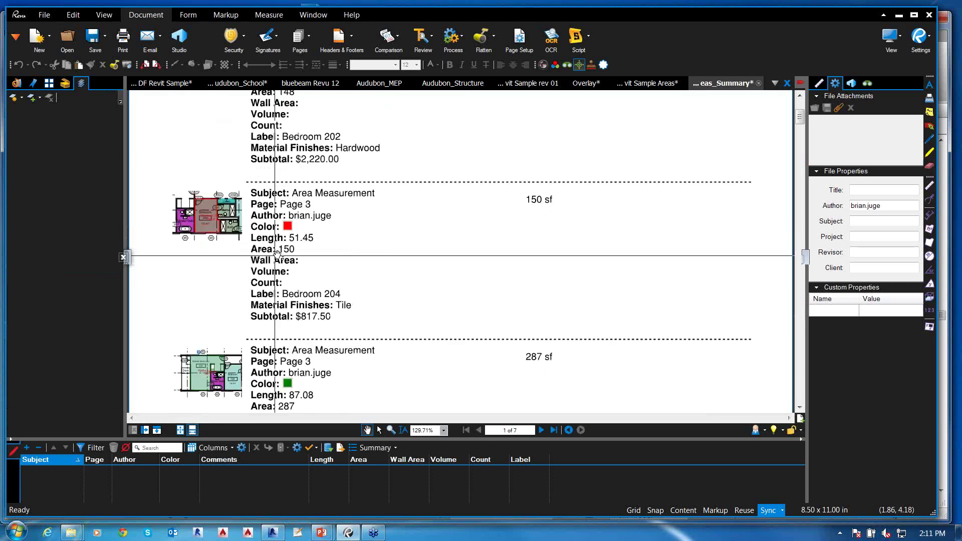
{"action": "scroll", "coordinate": [255, 261], "scroll_direction": "down", "scroll_amount": 15}
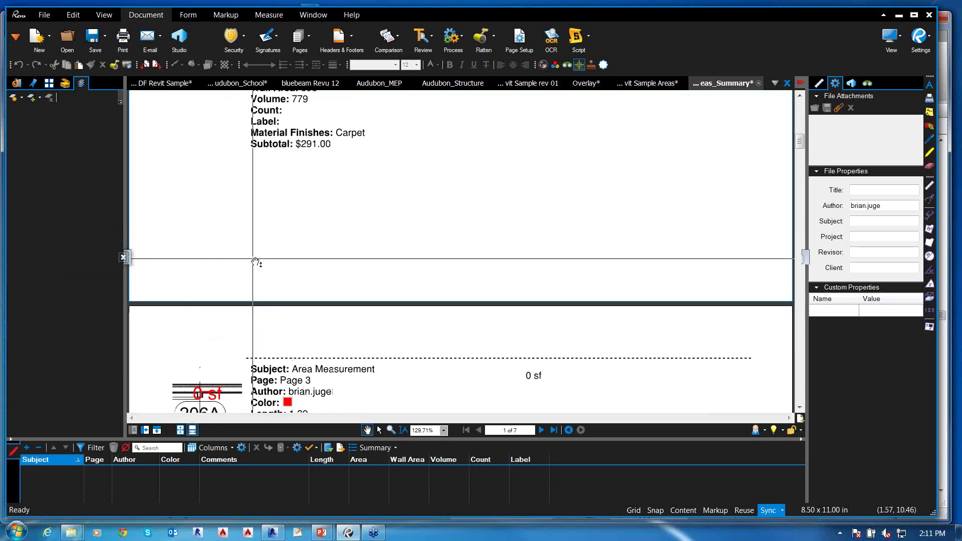
{"action": "scroll", "coordinate": [255, 261], "scroll_direction": "down", "scroll_amount": 8}
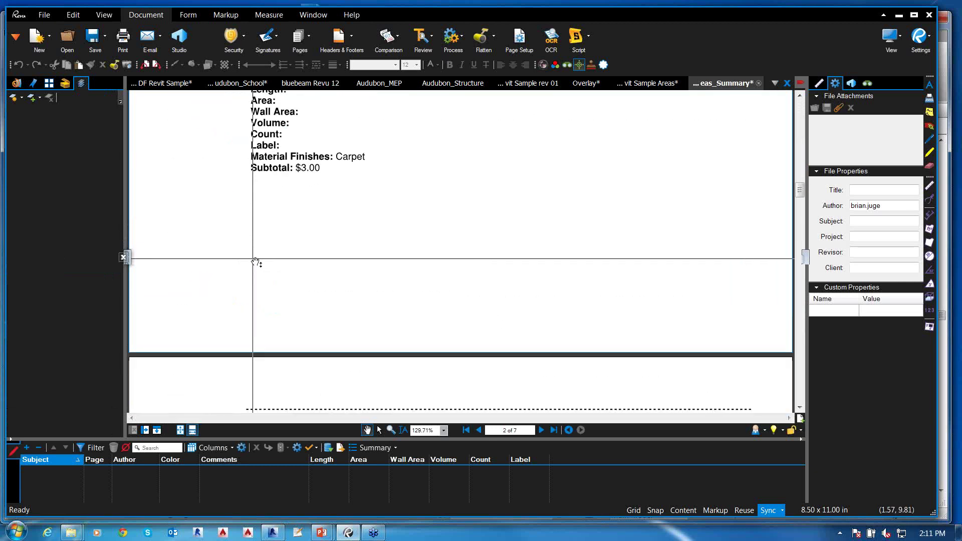
{"action": "scroll", "coordinate": [255, 261], "scroll_direction": "down", "scroll_amount": 4}
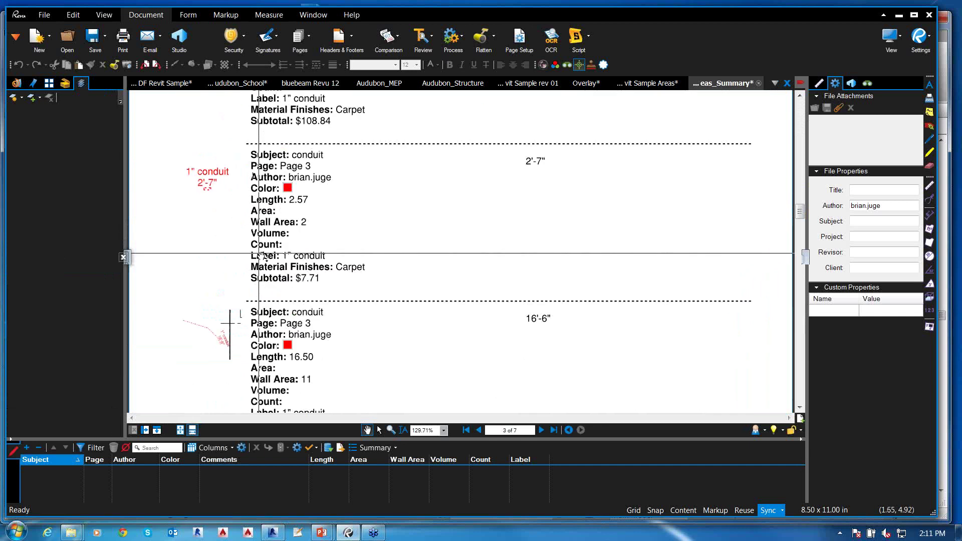
{"action": "scroll", "coordinate": [255, 261], "scroll_direction": "up", "scroll_amount": 1}
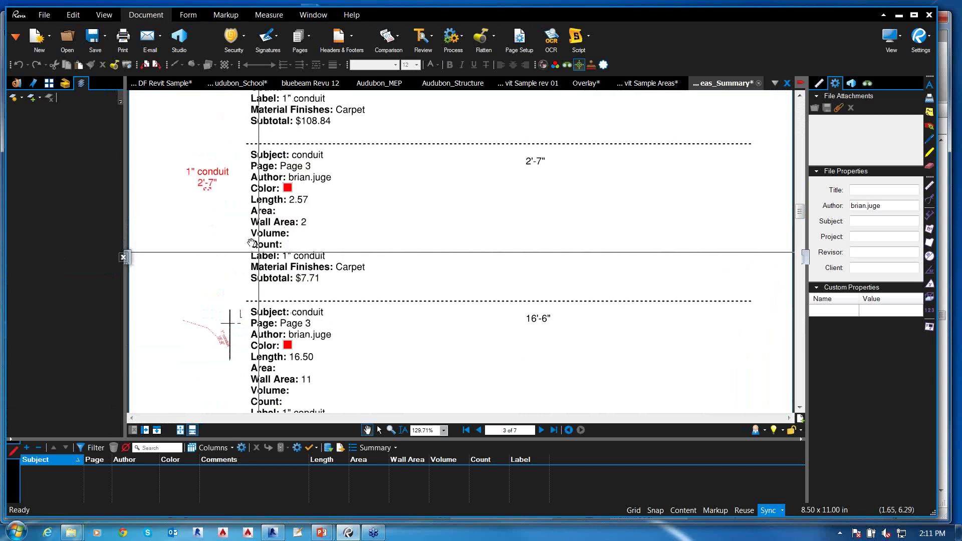
{"action": "left_click", "coordinate": [655, 83]}
{"action": "scroll", "coordinate": [509, 261], "scroll_direction": "down", "scroll_amount": 2}
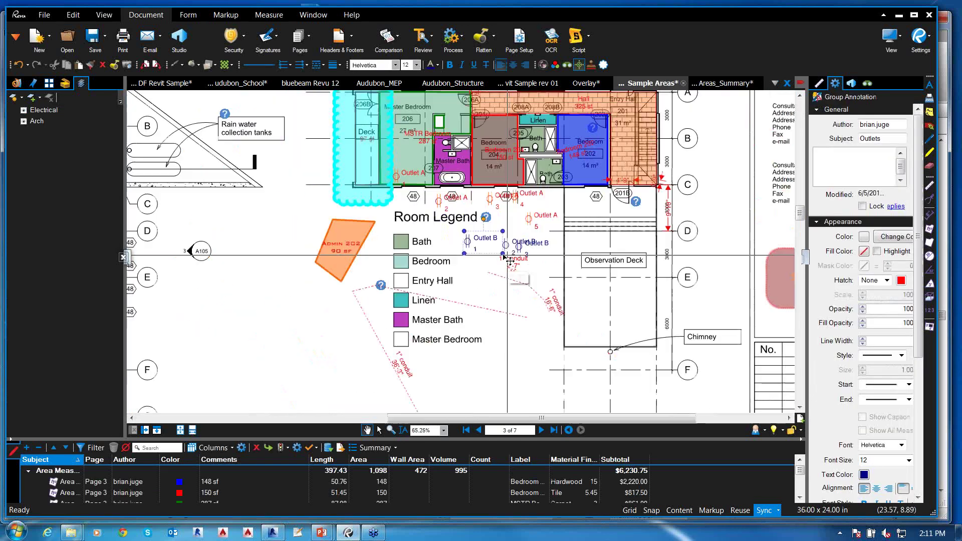
Capture a webcam photo for the Outlets markup group, then close the camera window
{"action": "right_click", "coordinate": [482, 245]}
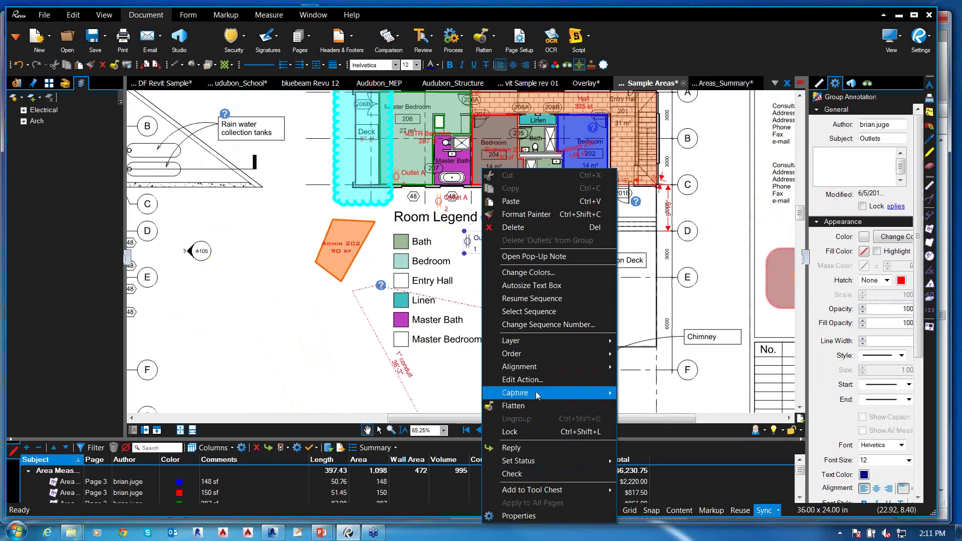
{"action": "mouse_move", "coordinate": [536, 393]}
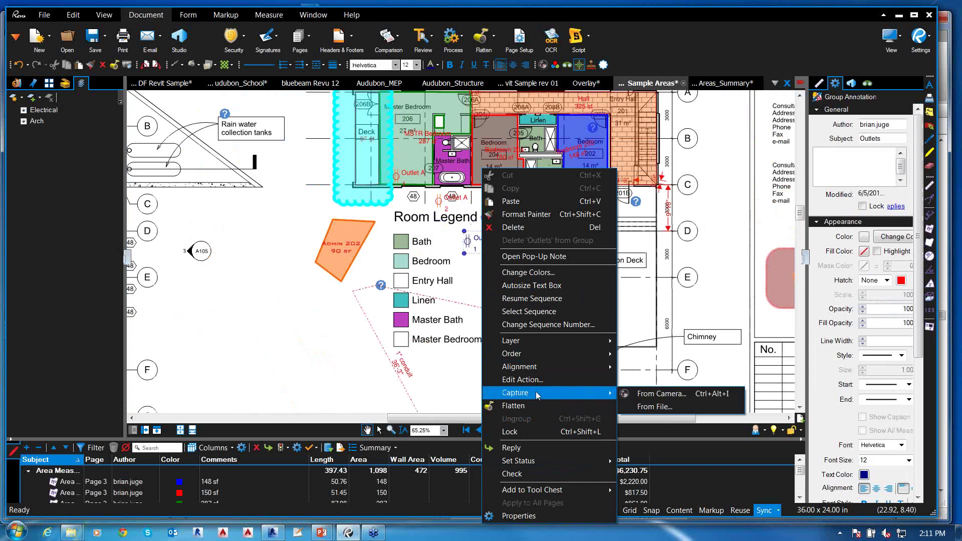
{"action": "left_click", "coordinate": [676, 395]}
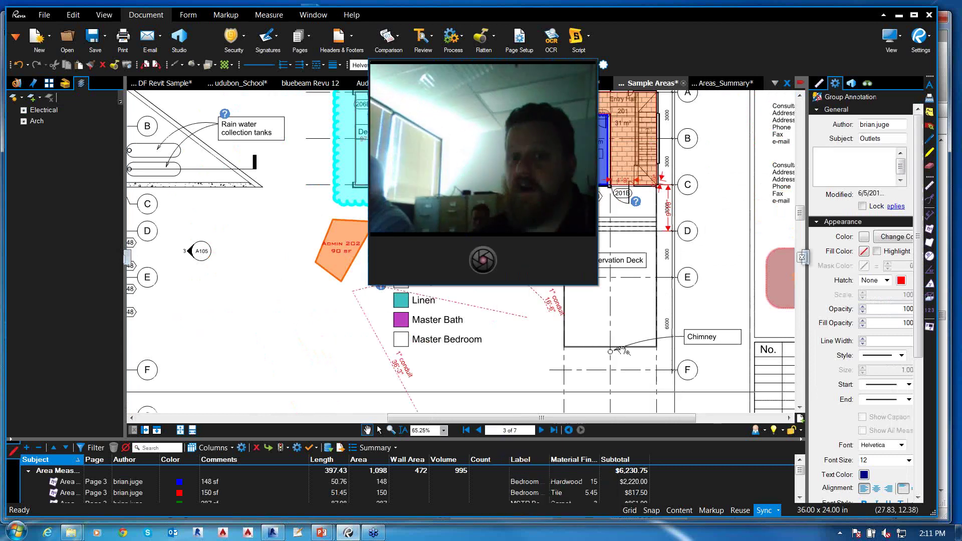
{"action": "key", "text": "Return"}
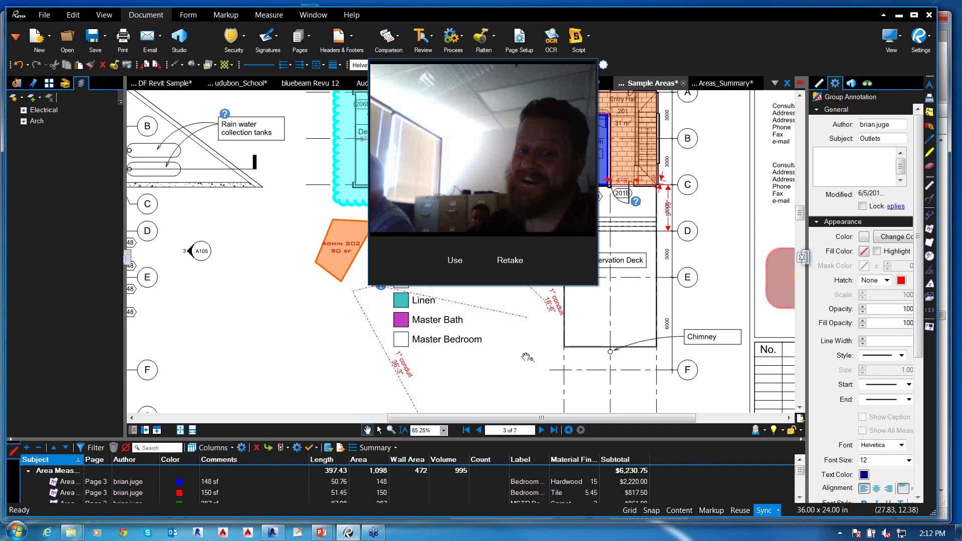
{"action": "key", "text": "Return"}
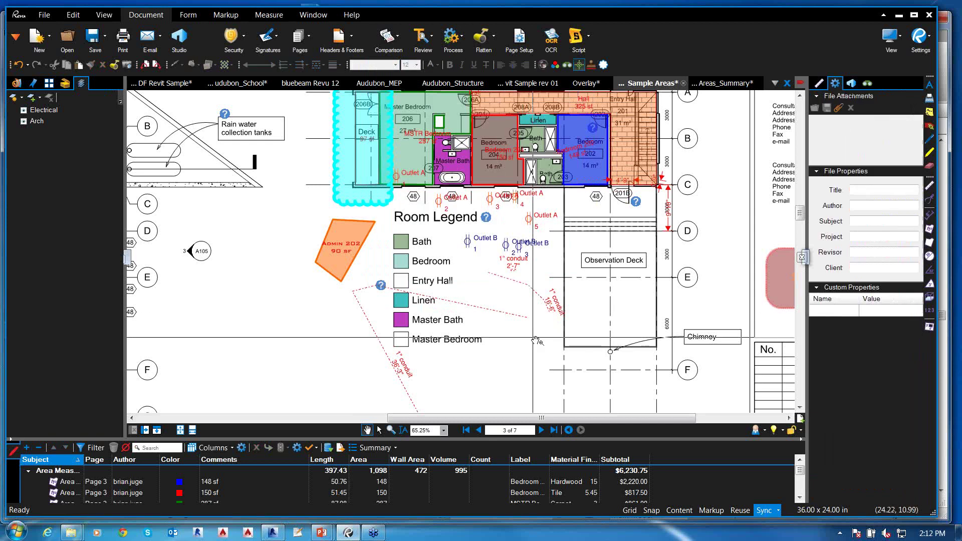
Try the Tool Chest's webcam image tool and cancel the placement
{"action": "left_click", "coordinate": [65, 82]}
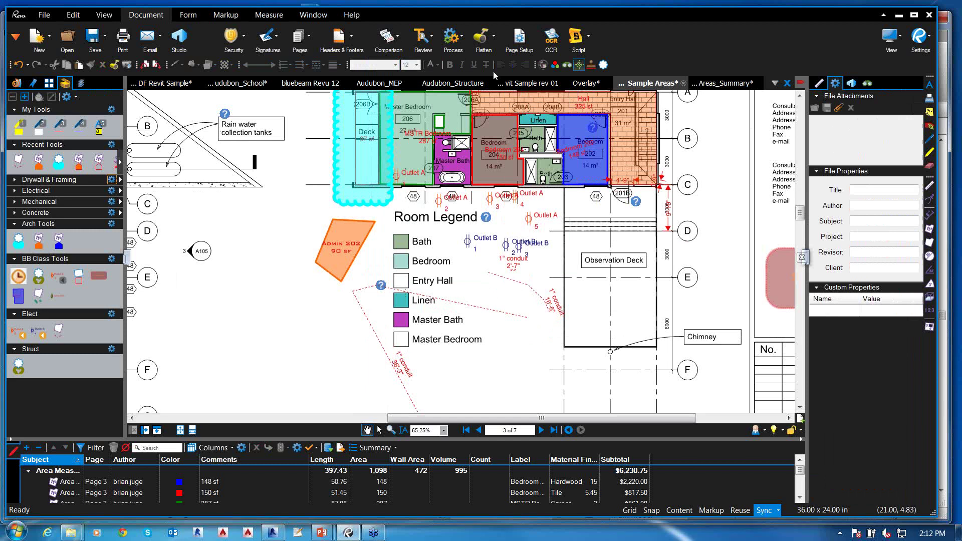
{"action": "left_click", "coordinate": [539, 65]}
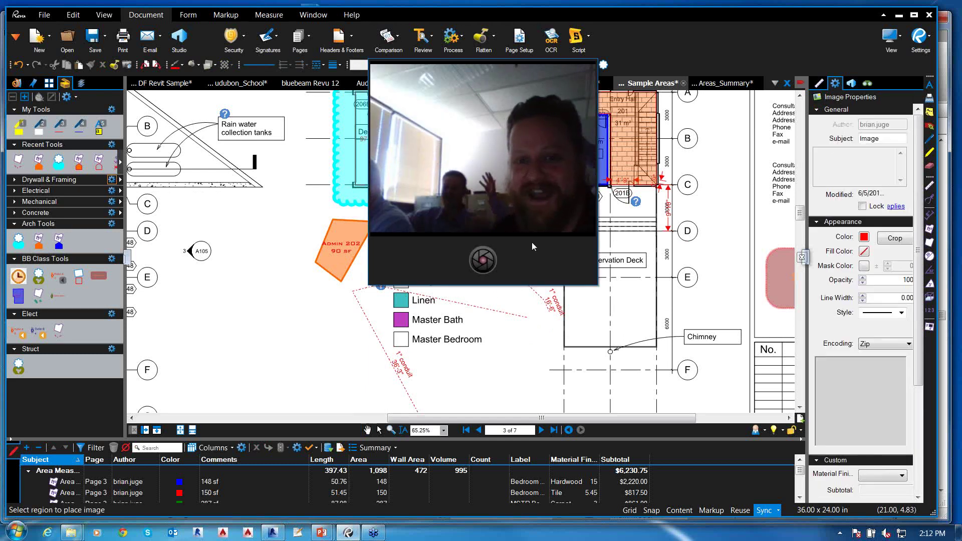
{"action": "key", "text": "Escape"}
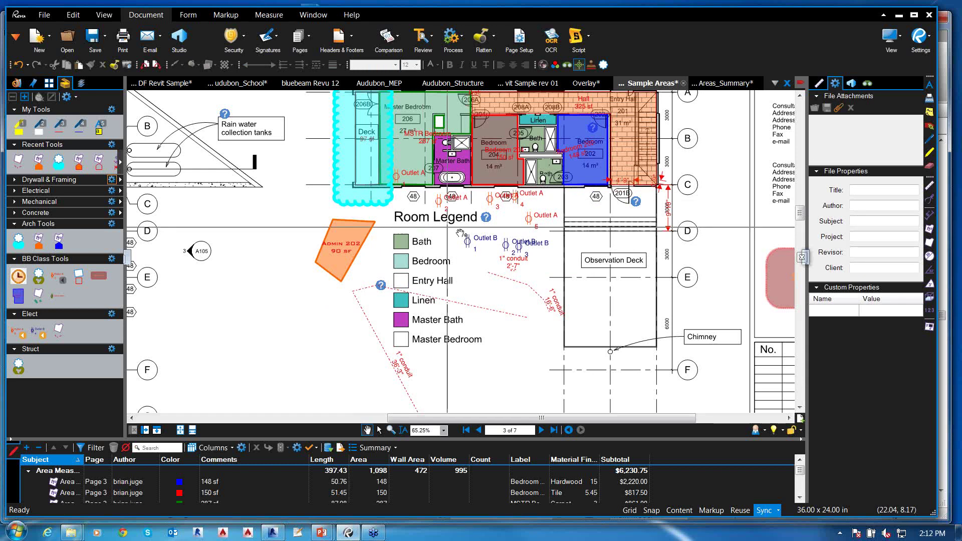
Attach 09_F2_punchlist1, exposed-wiring and IMG_0676 from Student Files BB\Pictures to the Admin 202 area
{"action": "left_click", "coordinate": [341, 256]}
{"action": "right_click", "coordinate": [342, 255]}
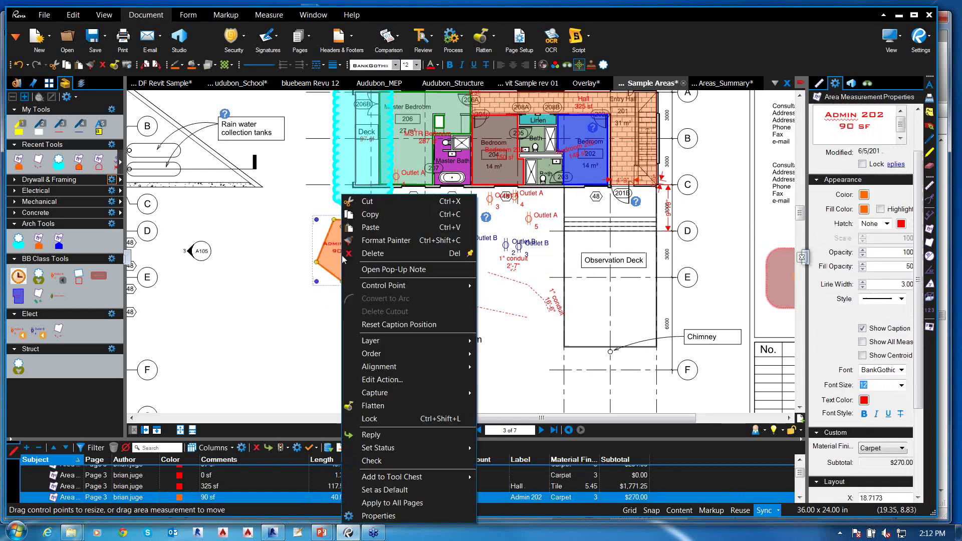
{"action": "mouse_move", "coordinate": [381, 392]}
{"action": "left_click", "coordinate": [515, 407]}
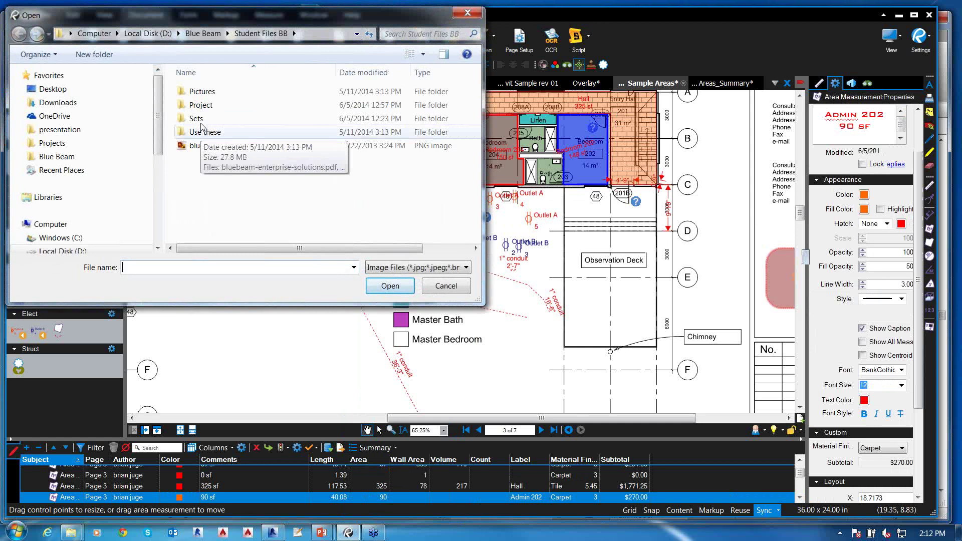
{"action": "left_click", "coordinate": [207, 34]}
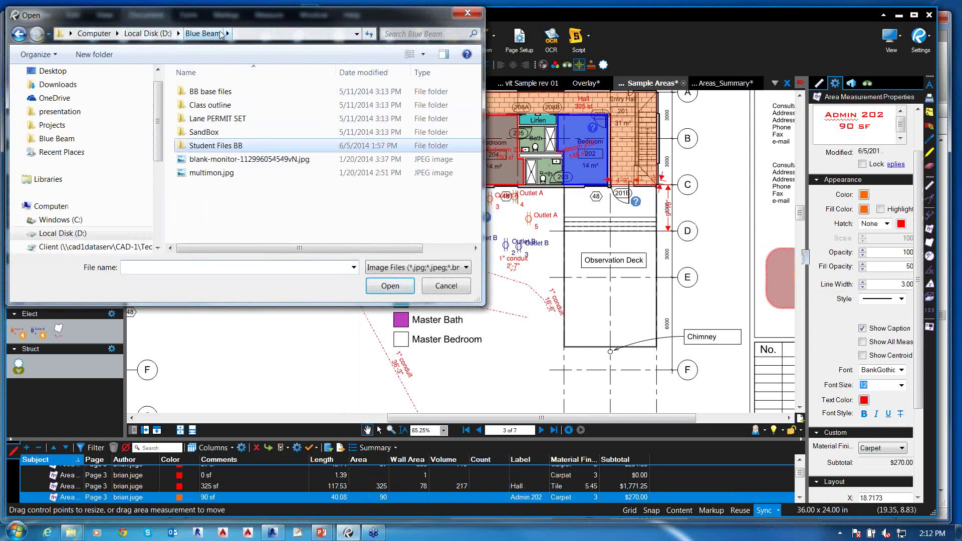
{"action": "double_click", "coordinate": [199, 145]}
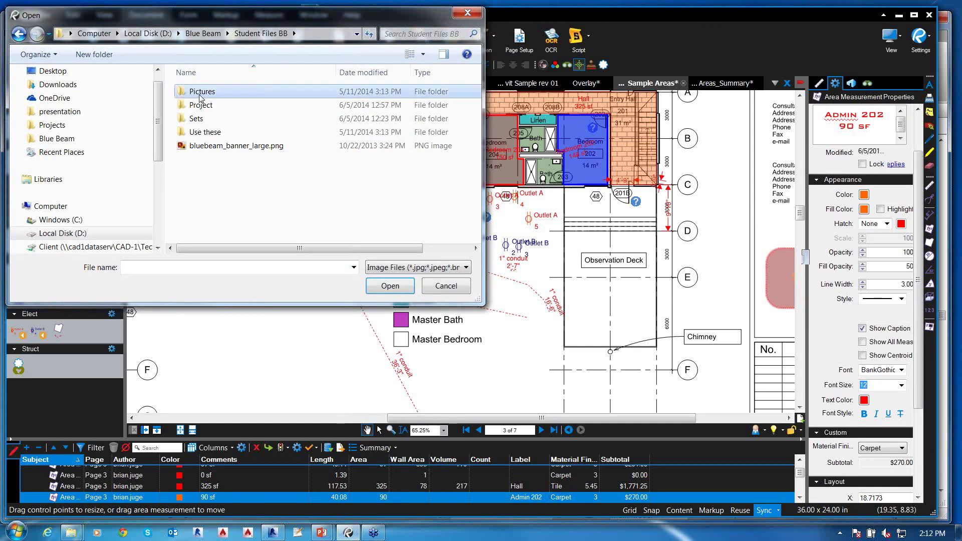
{"action": "double_click", "coordinate": [200, 91]}
{"action": "left_click", "coordinate": [205, 106]}
{"action": "left_click", "coordinate": [340, 119], "text": "shift"}
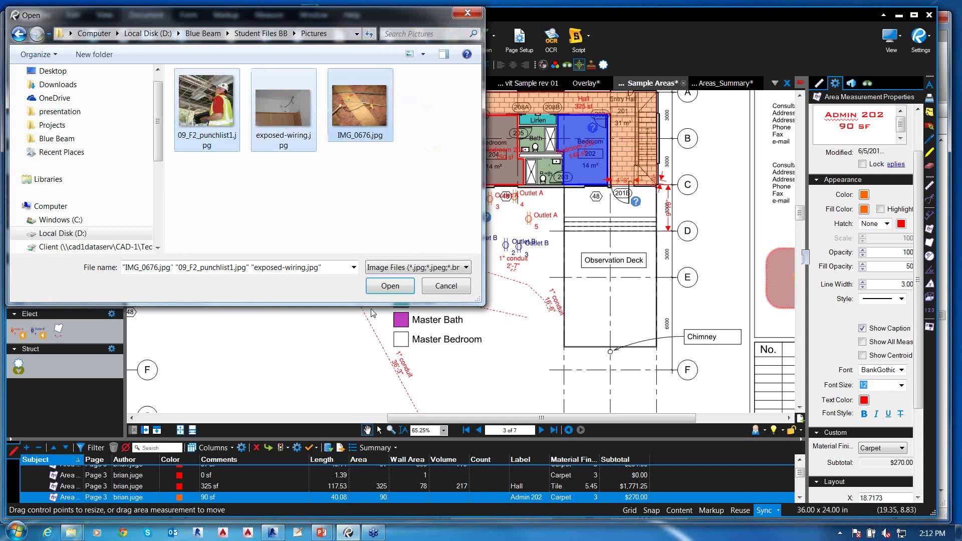
{"action": "left_click", "coordinate": [389, 289]}
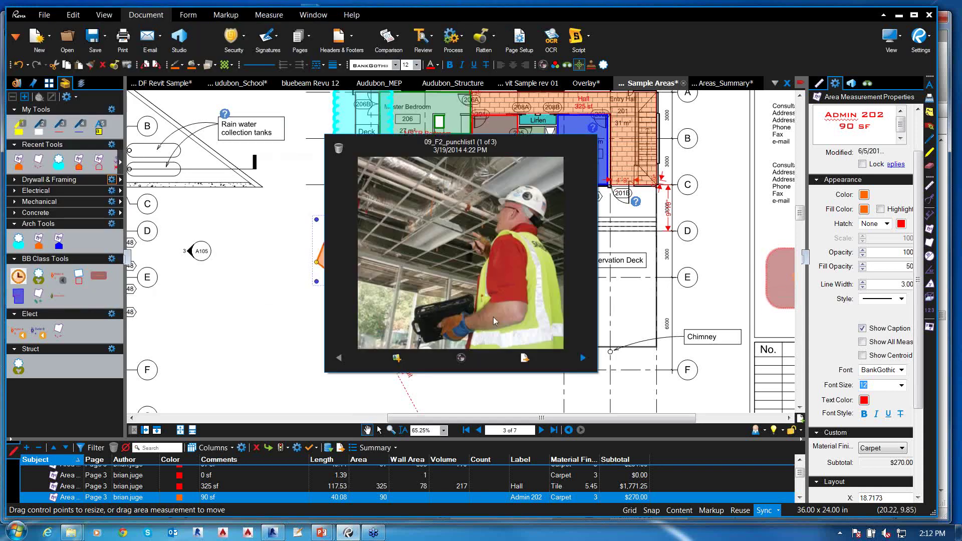
Page through the three attached photos and close the photo viewer
{"action": "left_click", "coordinate": [583, 359]}
{"action": "left_click", "coordinate": [583, 359]}
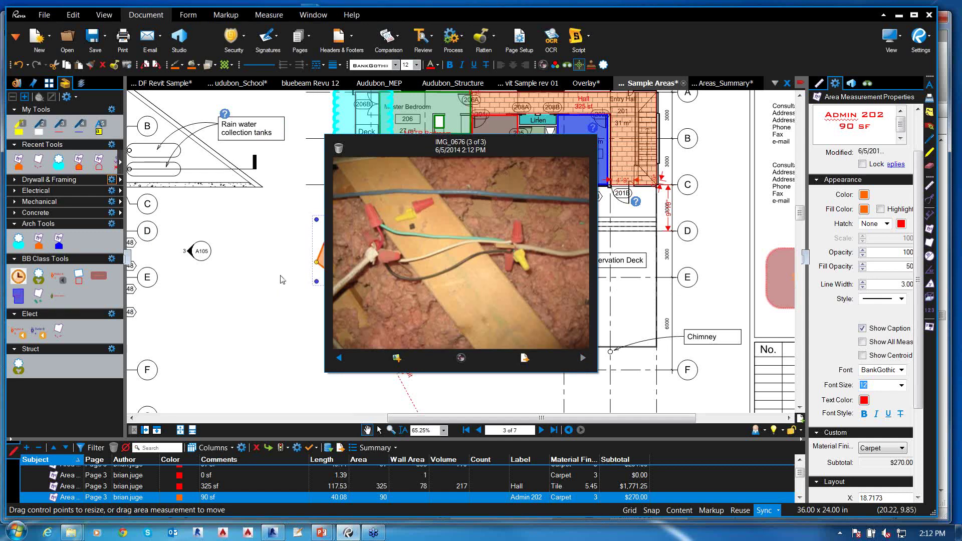
{"action": "key", "text": "Escape"}
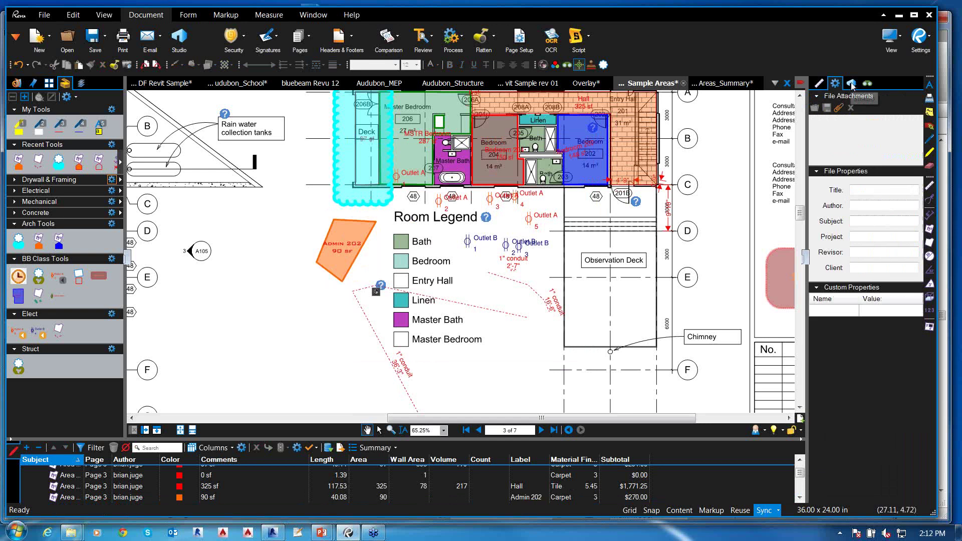
Show the Studio panel and go to page 4, Bluebeam Studio, of the bluebeam Revu 12 presentation
{"action": "left_click", "coordinate": [851, 84]}
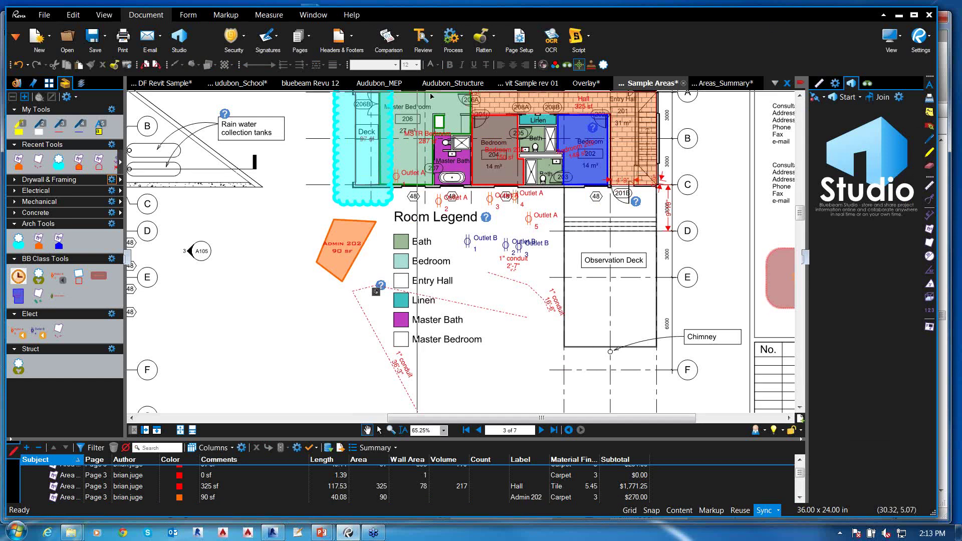
{"action": "left_click", "coordinate": [299, 84]}
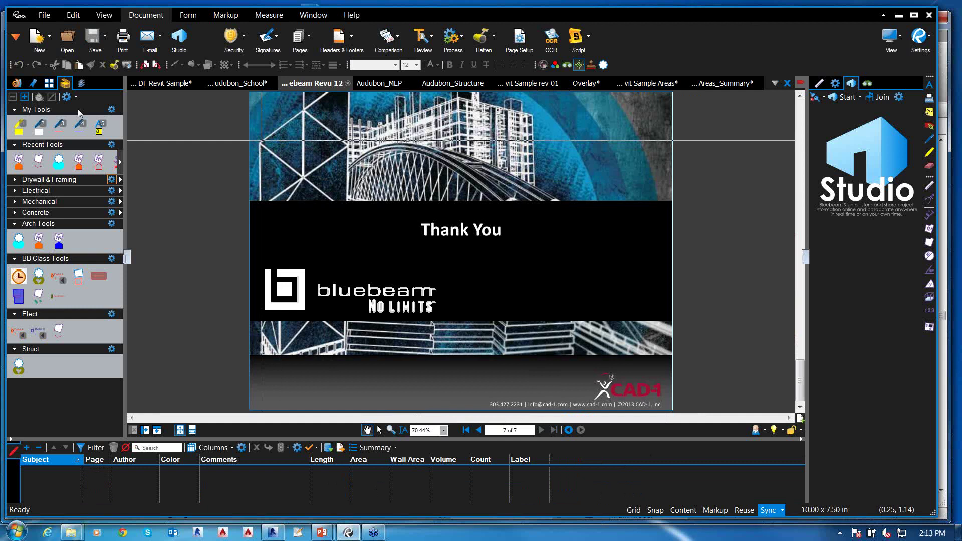
{"action": "left_click", "coordinate": [48, 83]}
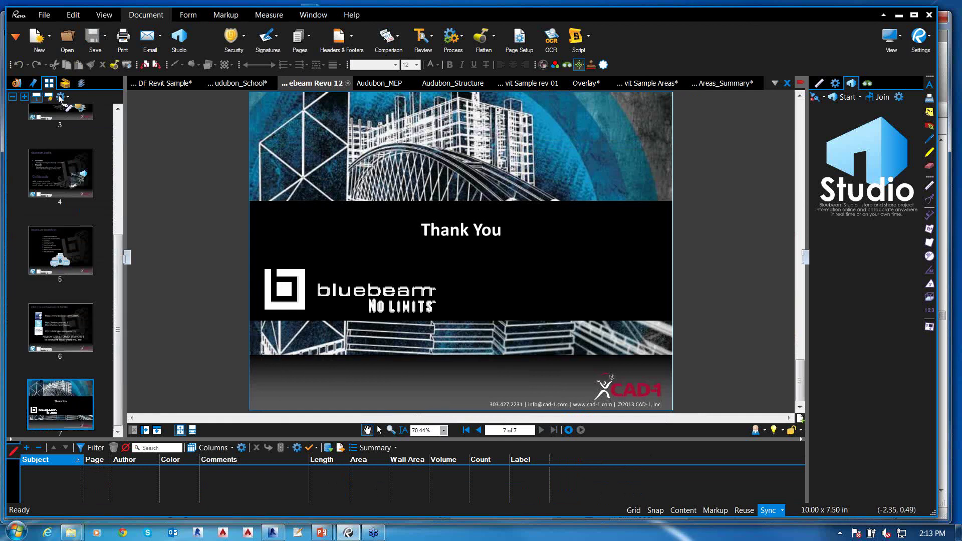
{"action": "left_click", "coordinate": [59, 173]}
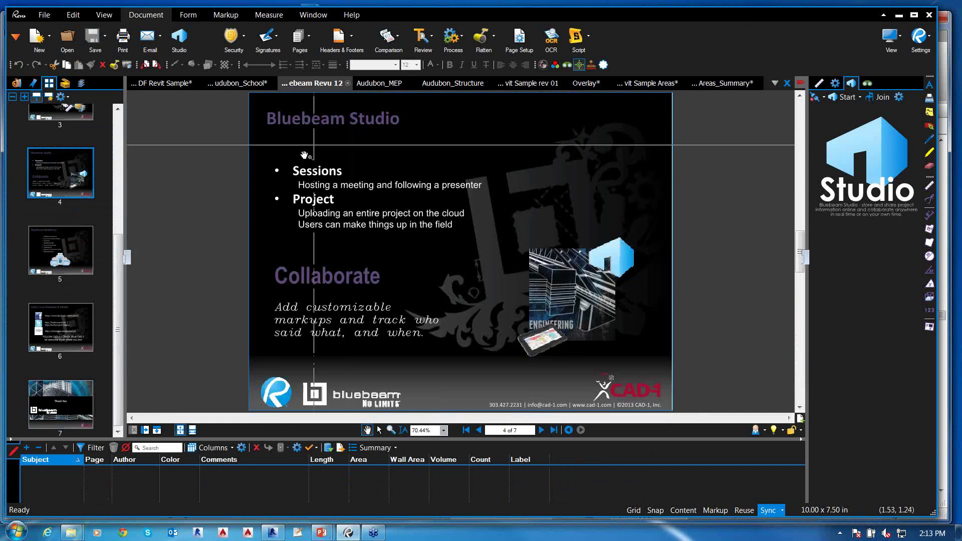
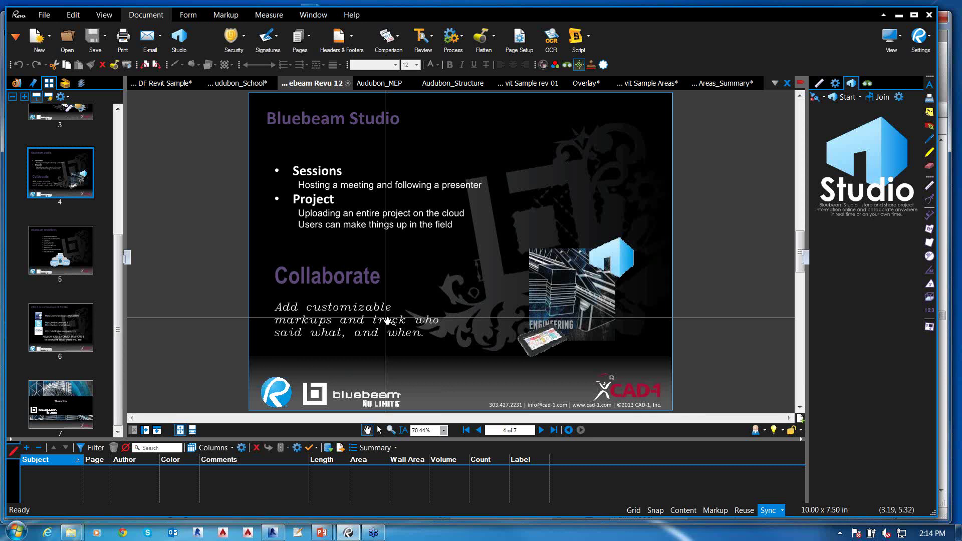
Bring up the Audubon_MEP drawing and switch the interface to the Punch profile
{"action": "left_click", "coordinate": [394, 86]}
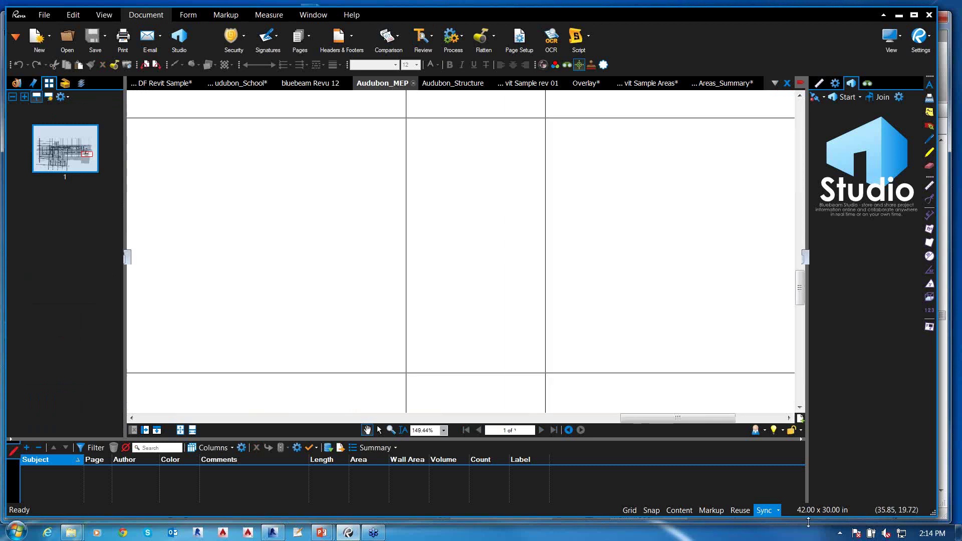
{"action": "right_click", "coordinate": [769, 521]}
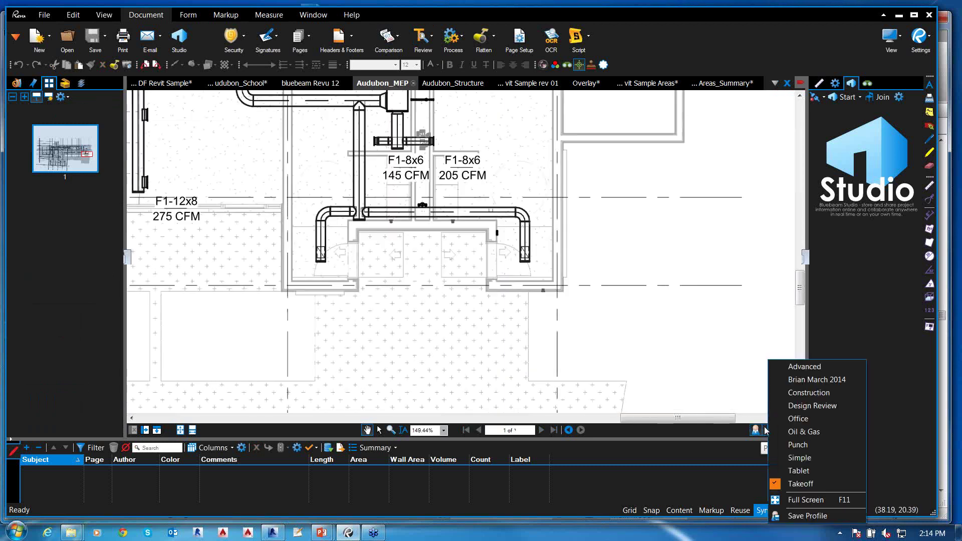
{"action": "left_click", "coordinate": [797, 445]}
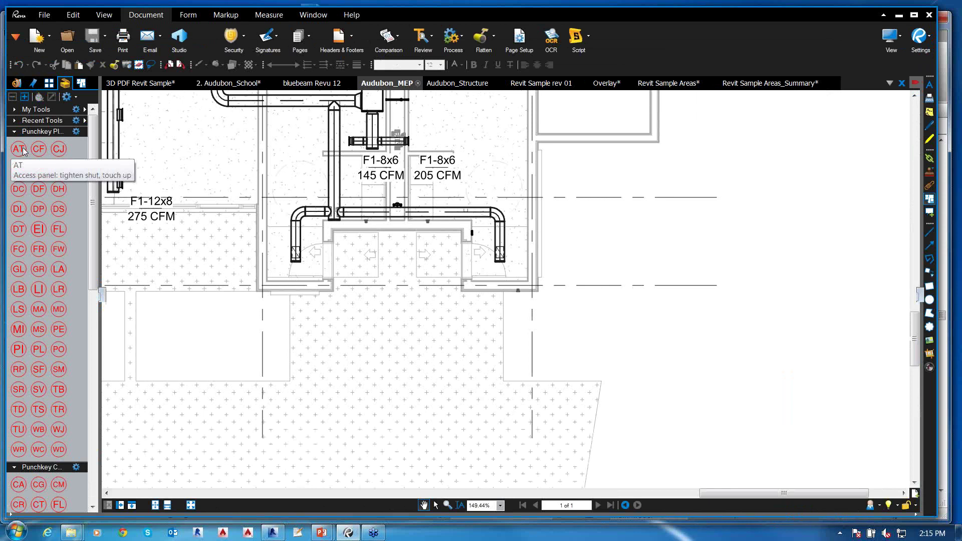
Place a CF punchkey stamp beside the 145 CFM label
{"action": "left_click", "coordinate": [22, 150]}
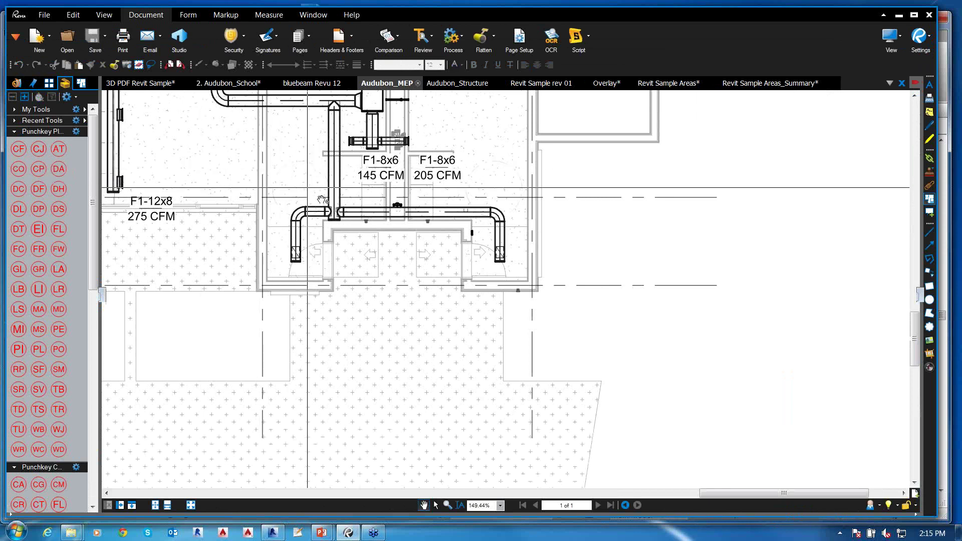
{"action": "left_click", "coordinate": [899, 14]}
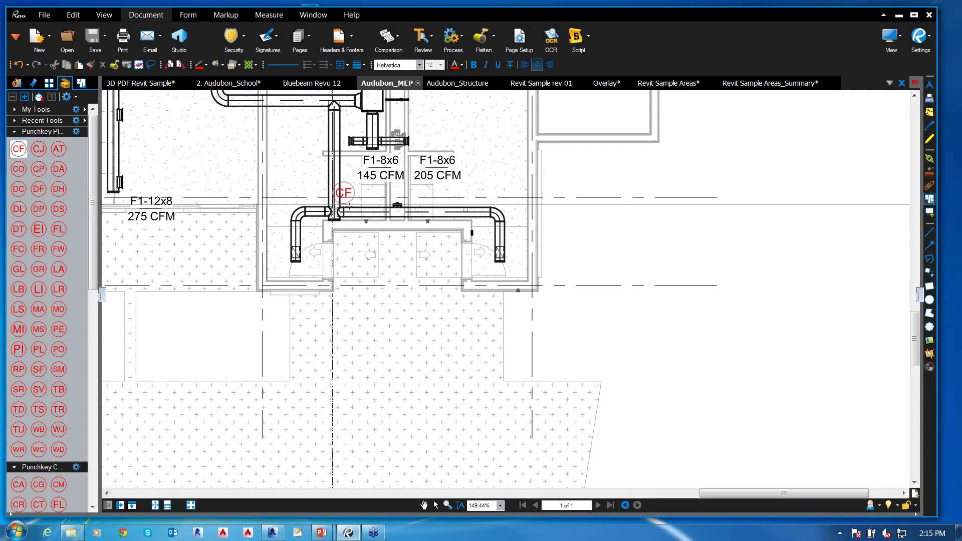
{"action": "left_click", "coordinate": [371, 180]}
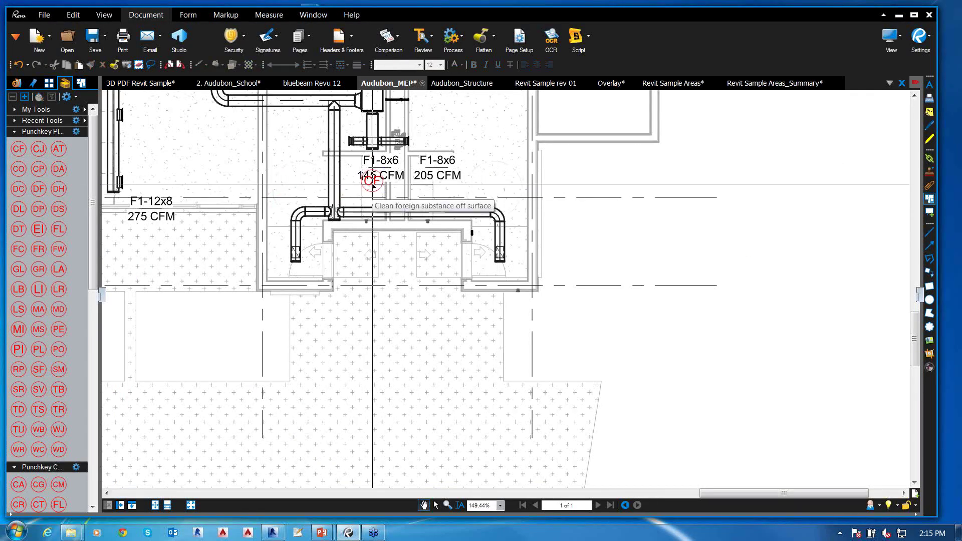
Place an EW stamp at the left duct elbow and an EI stamp at the duct tee
{"action": "left_click", "coordinate": [15, 131]}
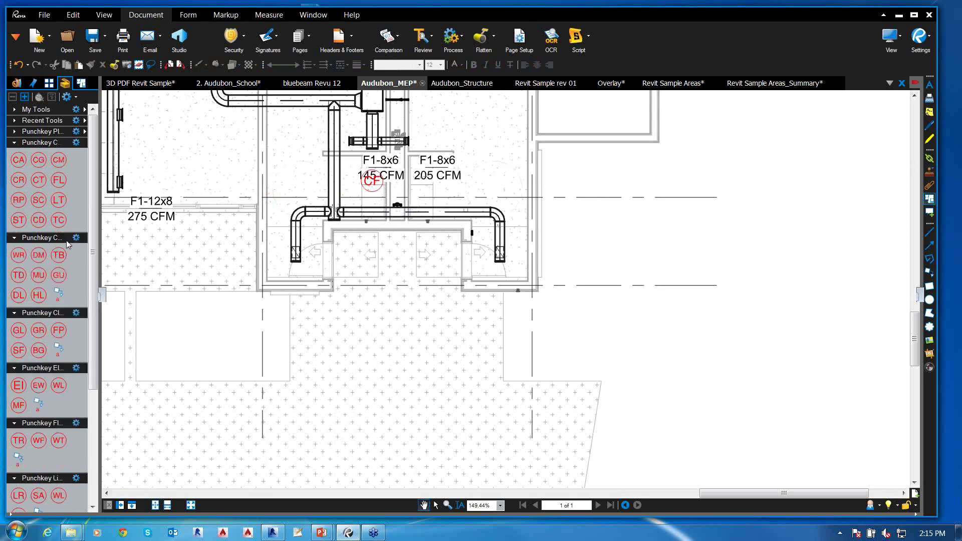
{"action": "left_click_drag", "start_coordinate": [100, 240], "coordinate": [166, 235]}
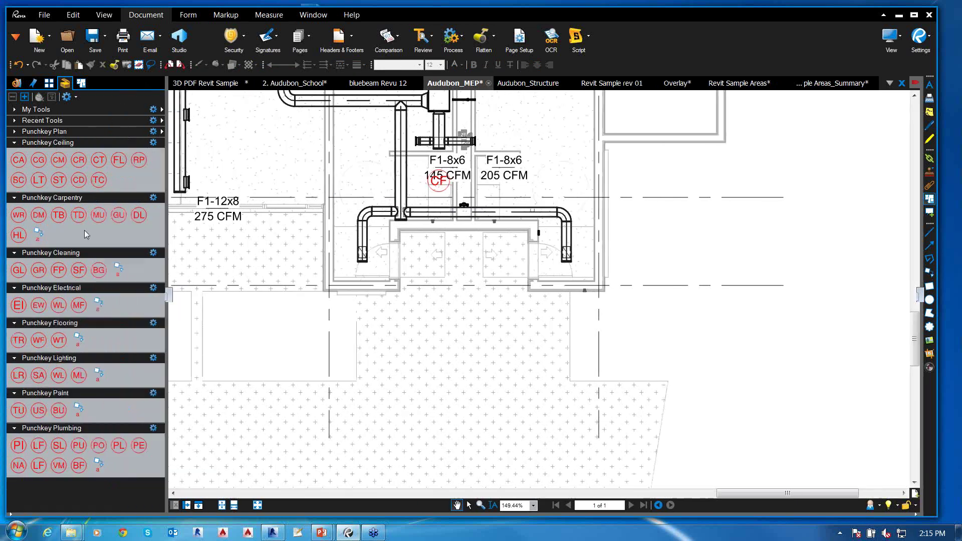
{"action": "left_click", "coordinate": [25, 306]}
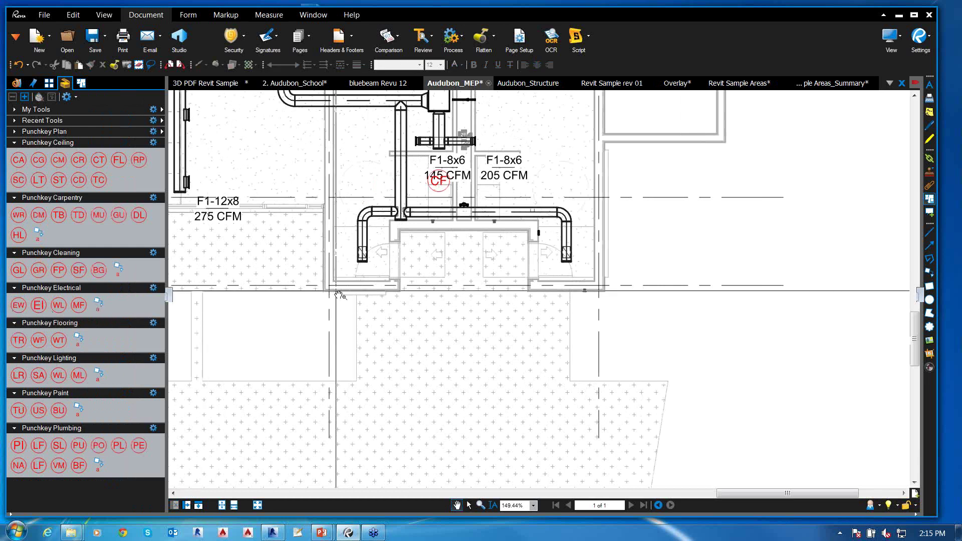
{"action": "left_click", "coordinate": [358, 226]}
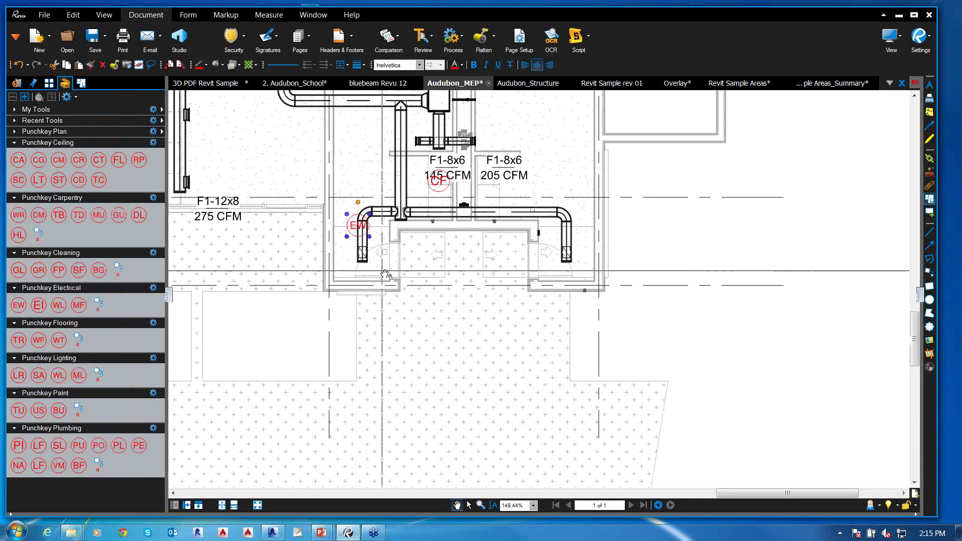
{"action": "left_click", "coordinate": [39, 306]}
{"action": "left_click", "coordinate": [401, 228]}
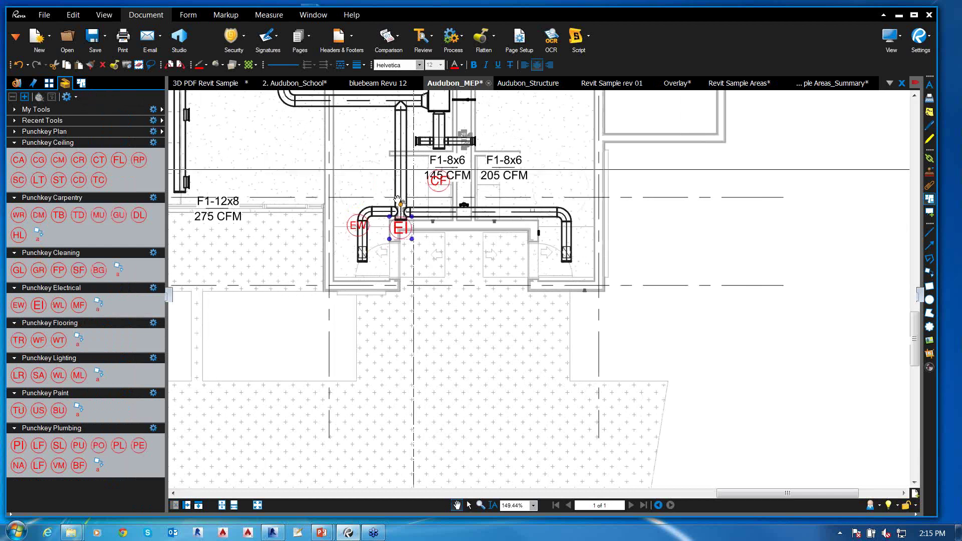
{"action": "scroll", "coordinate": [443, 255], "scroll_direction": "down", "scroll_amount": 2}
{"action": "scroll", "coordinate": [444, 256], "scroll_direction": "down", "scroll_amount": 3}
{"action": "left_click", "coordinate": [81, 82]}
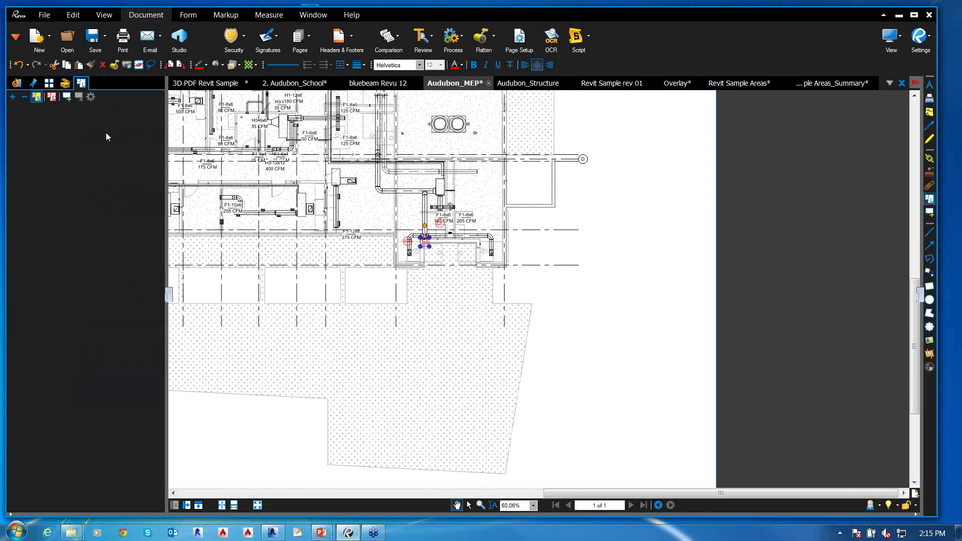
Snapshot the central duct plan area and paste the image up and right on the sheet
{"action": "left_click", "coordinate": [126, 65]}
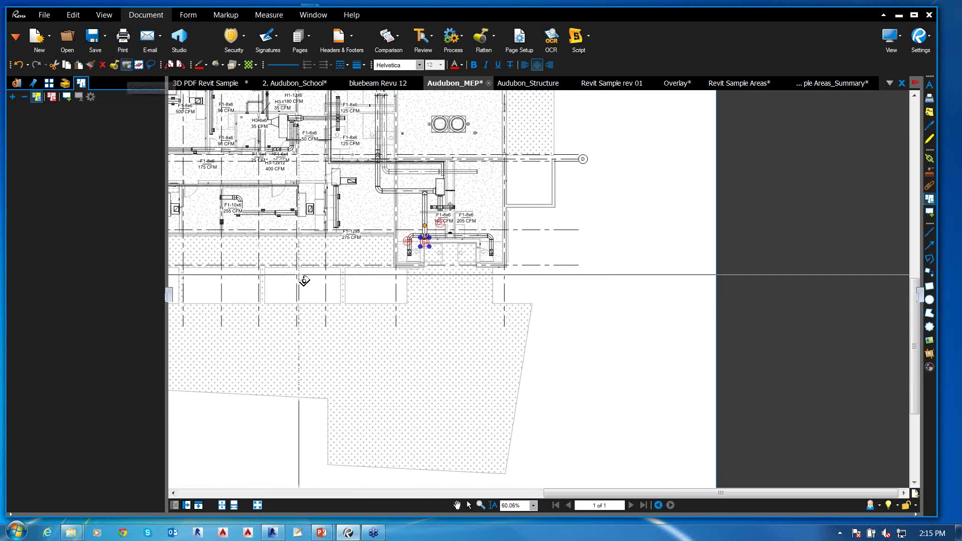
{"action": "scroll", "coordinate": [299, 274], "scroll_direction": "down", "scroll_amount": 3}
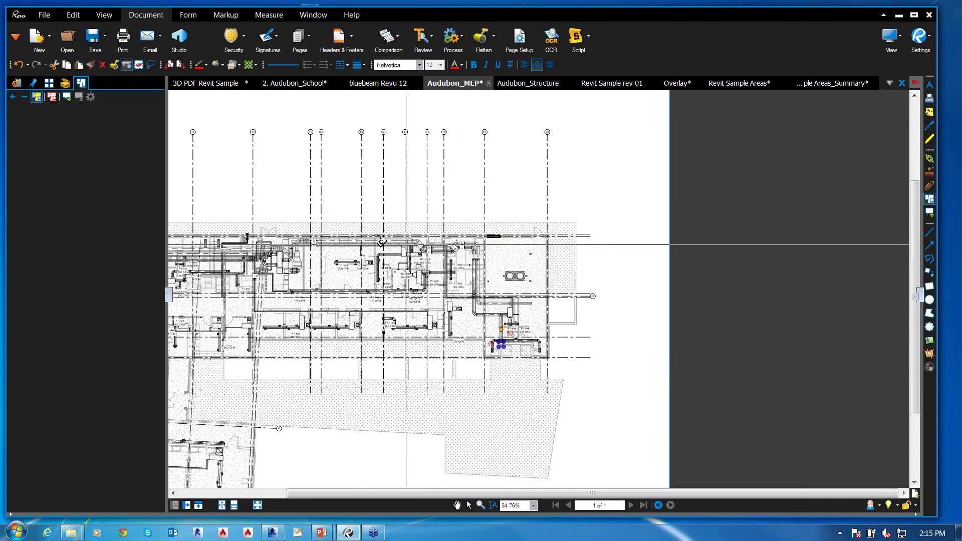
{"action": "left_click_drag", "start_coordinate": [300, 208], "coordinate": [613, 403]}
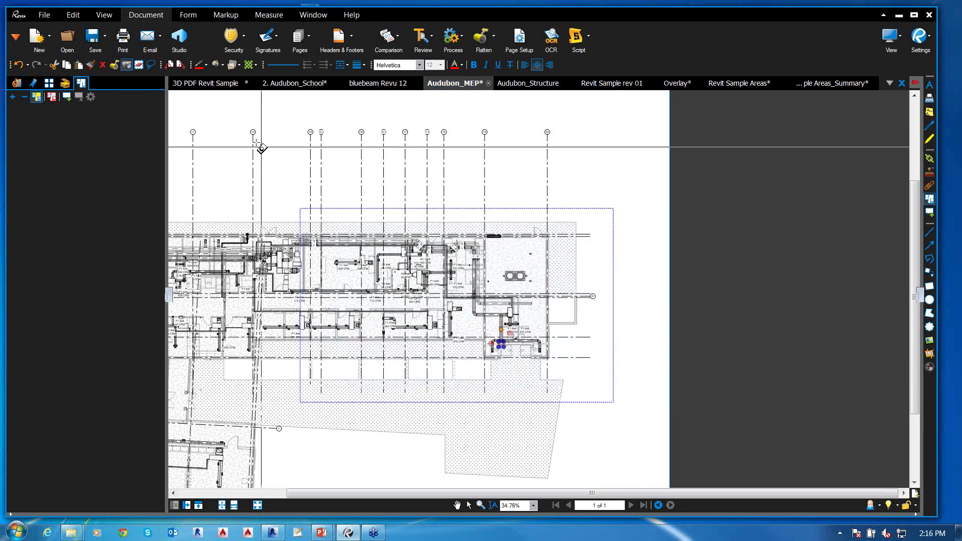
{"action": "left_click", "coordinate": [80, 69]}
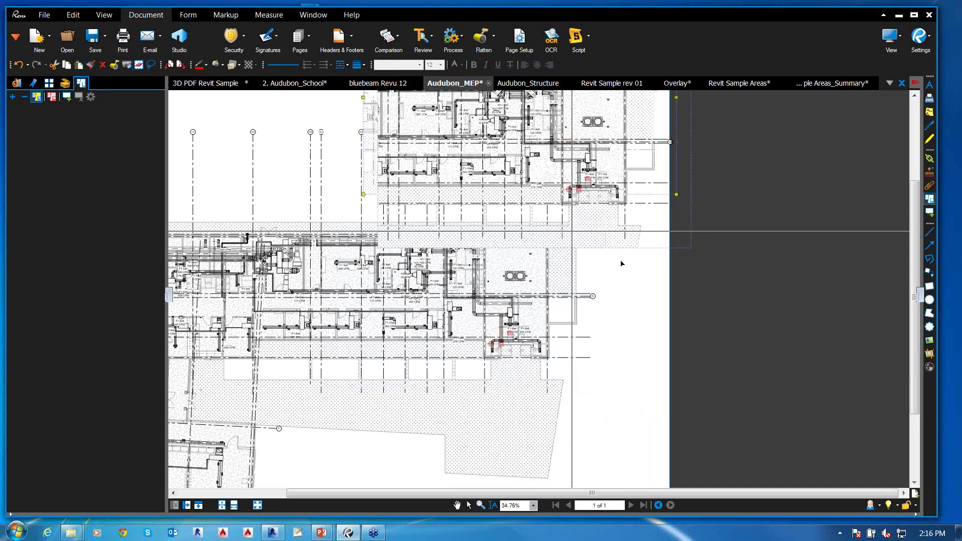
{"action": "left_click", "coordinate": [681, 203]}
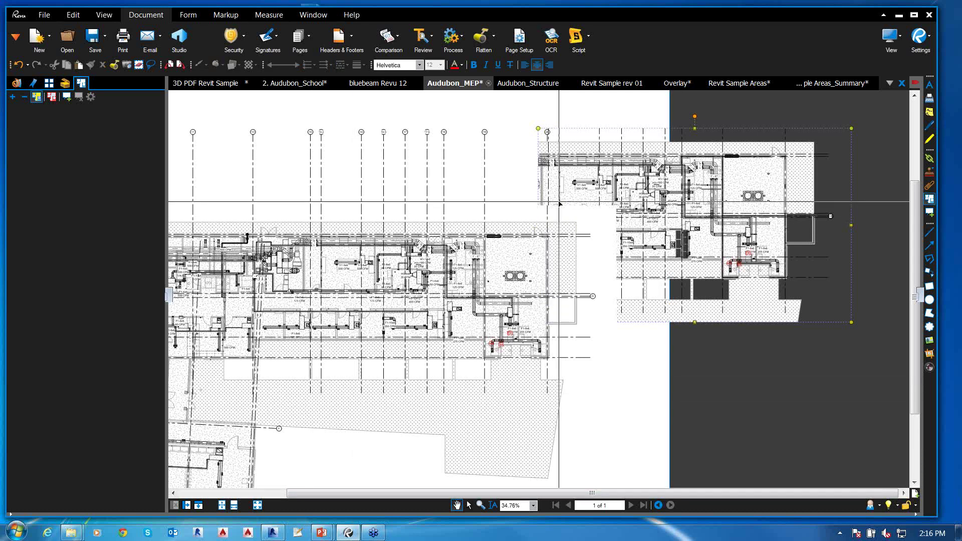
{"action": "scroll", "coordinate": [518, 286], "scroll_direction": "up", "scroll_amount": 7}
Snapshot the two round diffusers, then copy and paste the captured image
{"action": "scroll", "coordinate": [520, 297], "scroll_direction": "up", "scroll_amount": 1}
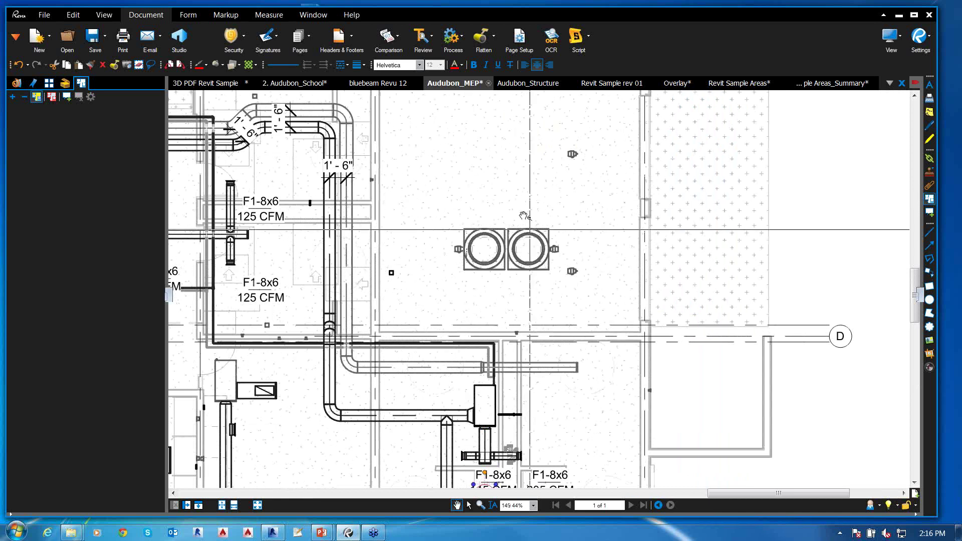
{"action": "scroll", "coordinate": [696, 352], "scroll_direction": "down", "scroll_amount": 2}
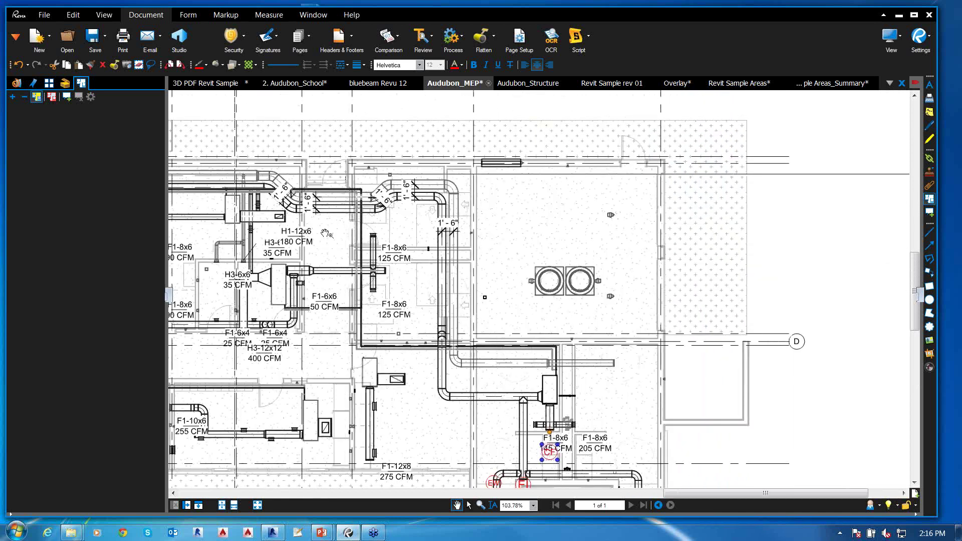
{"action": "left_click", "coordinate": [128, 65]}
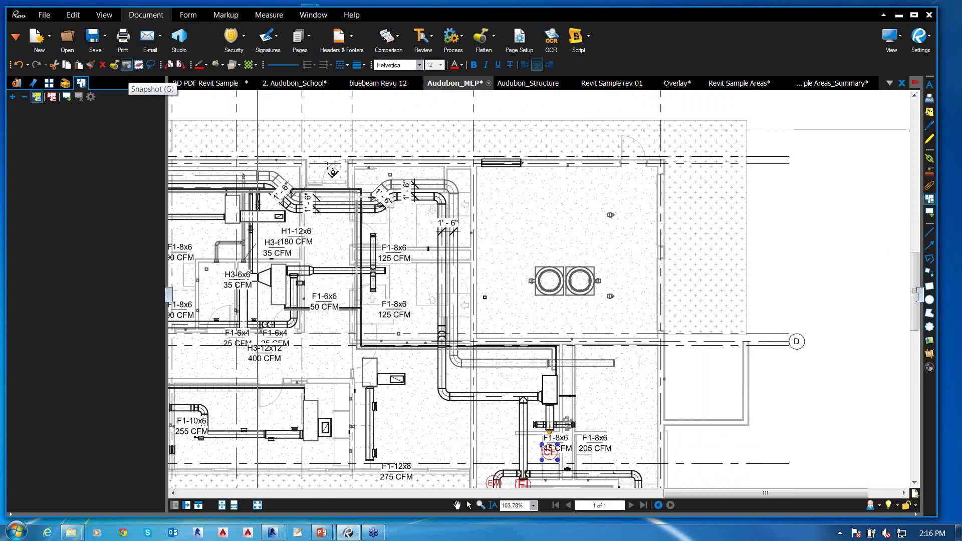
{"action": "left_click_drag", "start_coordinate": [527, 258], "coordinate": [603, 304]}
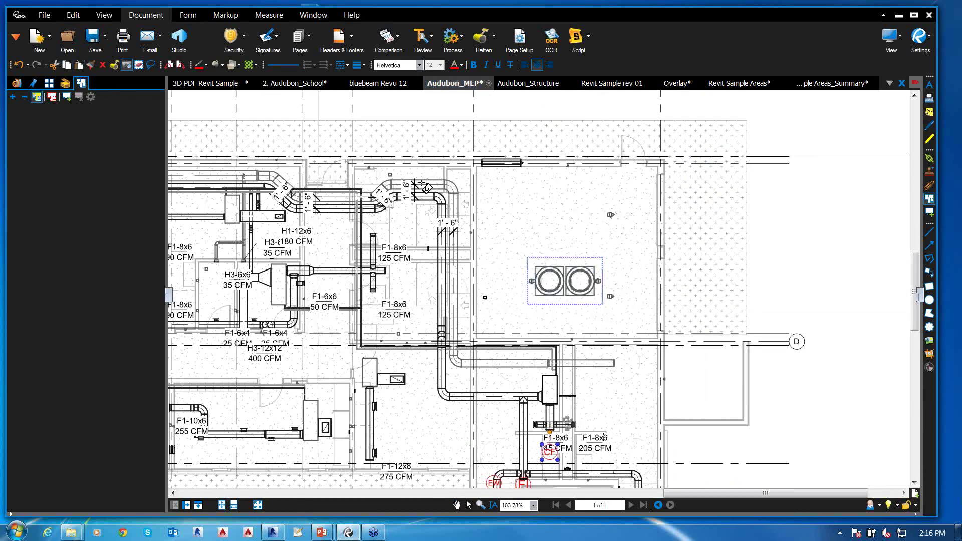
{"action": "left_click", "coordinate": [66, 67]}
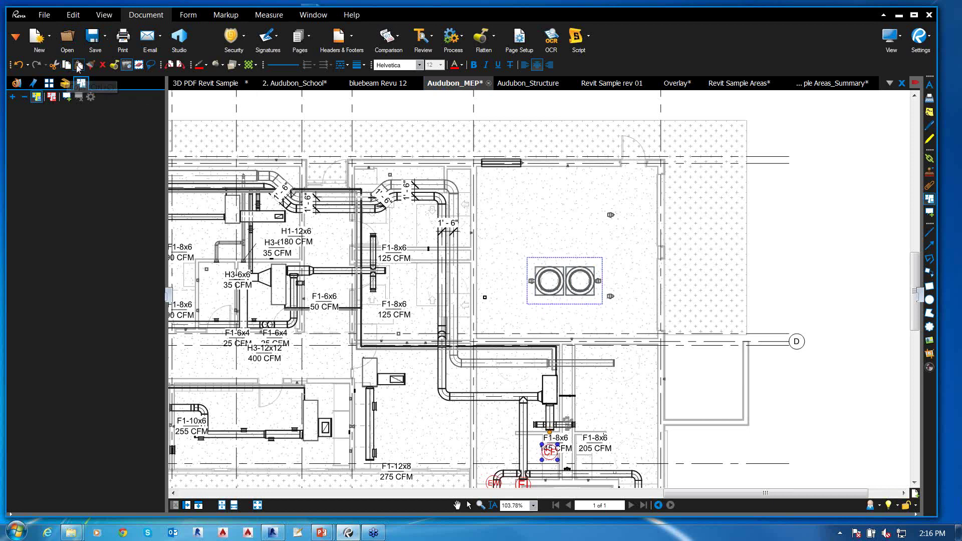
{"action": "left_click", "coordinate": [78, 66]}
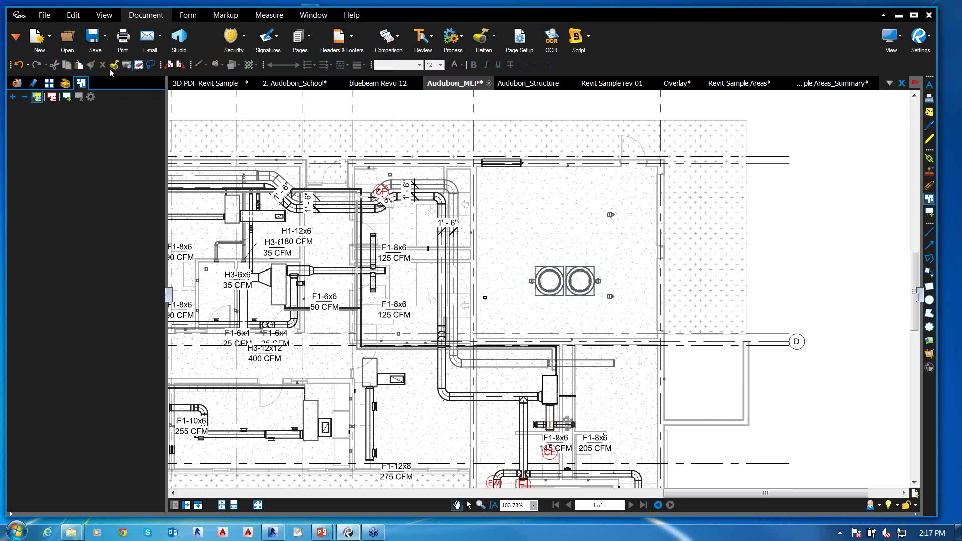
Paste a fresh diffuser snapshot into the dotted room at right, then capture the empty area above
{"action": "left_click", "coordinate": [127, 65]}
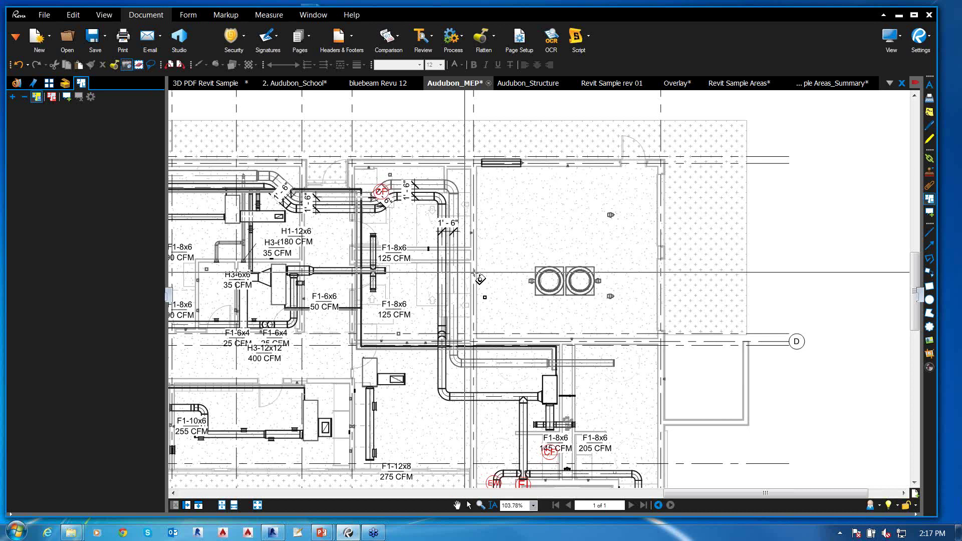
{"action": "left_click_drag", "start_coordinate": [514, 256], "coordinate": [603, 303]}
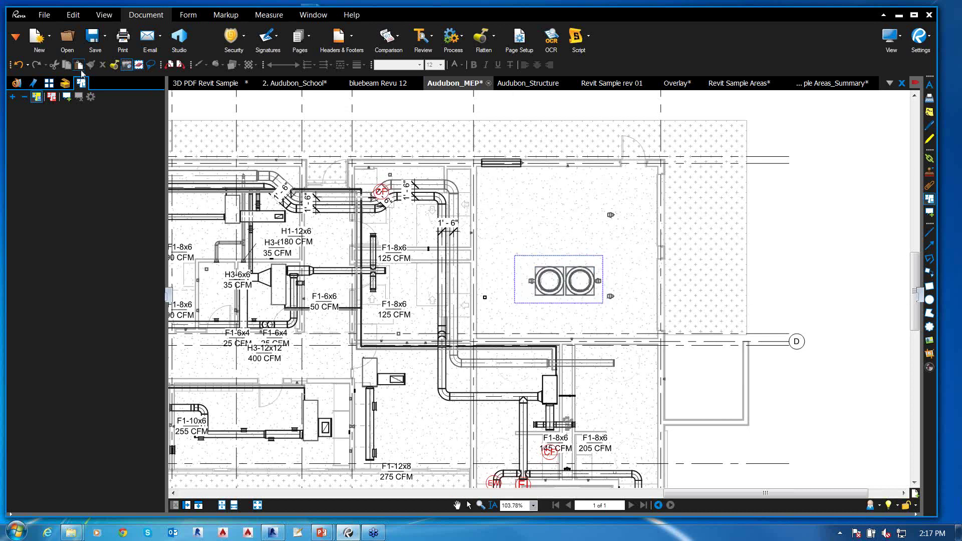
{"action": "left_click", "coordinate": [79, 66]}
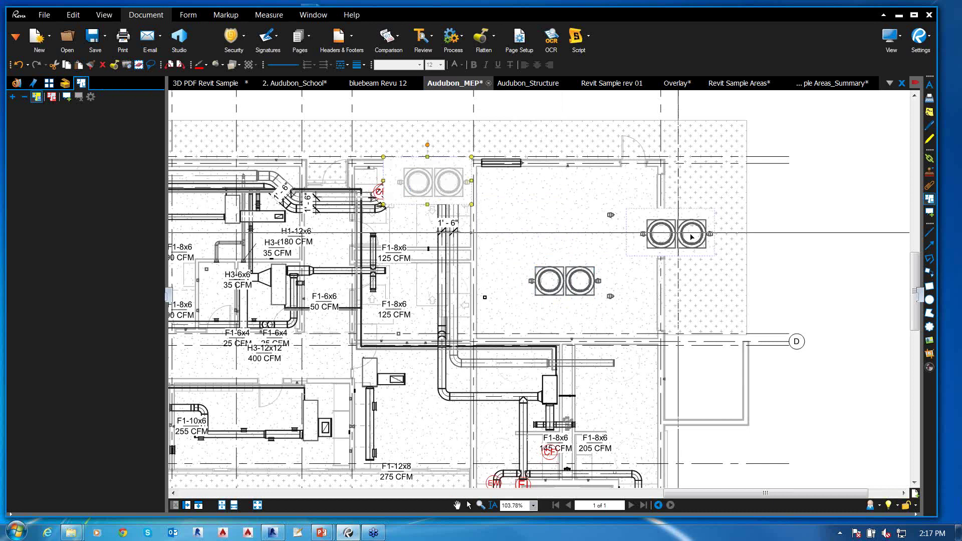
{"action": "left_click_drag", "start_coordinate": [691, 237], "coordinate": [728, 219]}
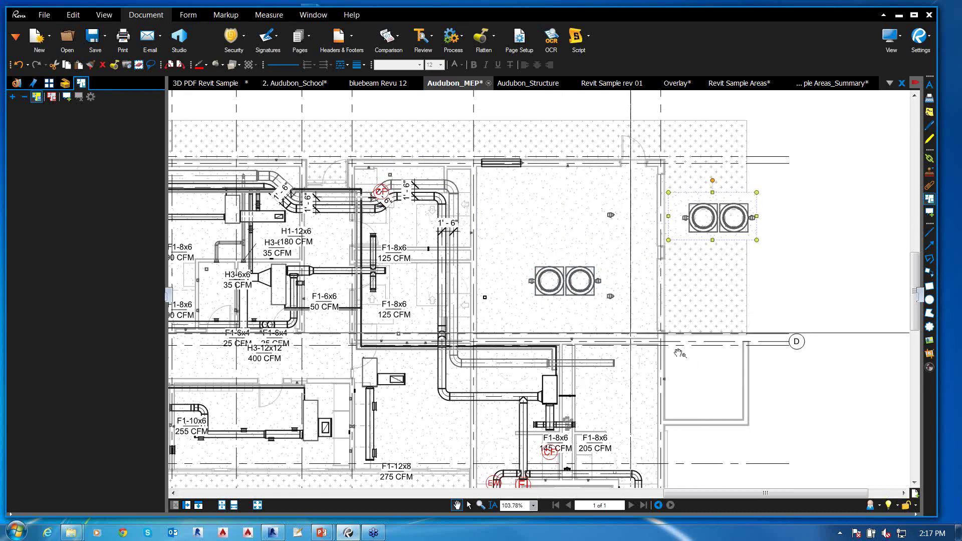
{"action": "left_click", "coordinate": [126, 64]}
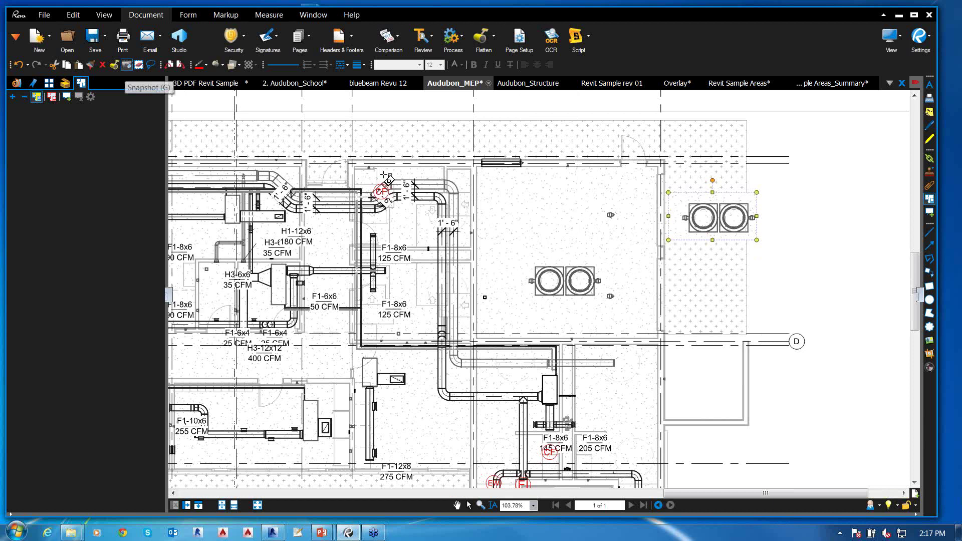
{"action": "left_click_drag", "start_coordinate": [499, 190], "coordinate": [597, 247]}
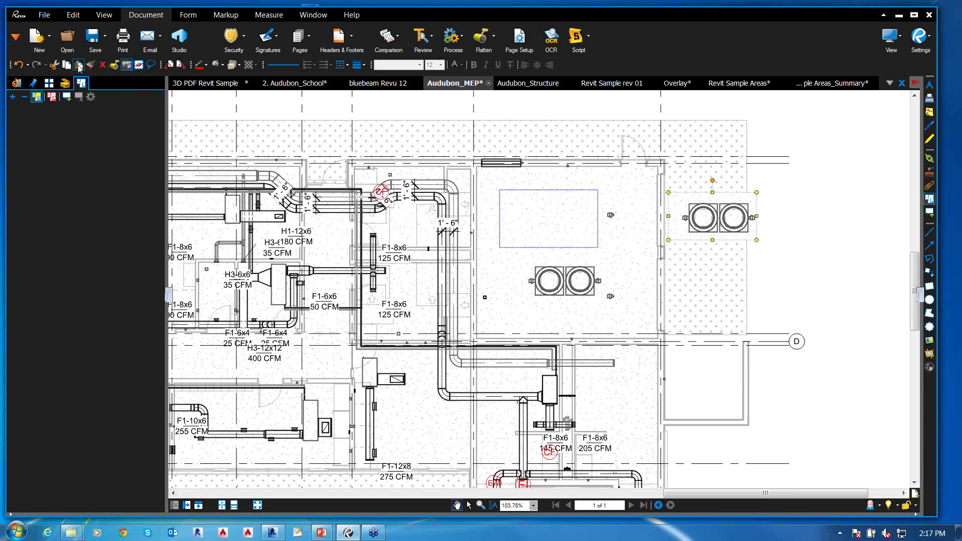
Paste the empty-area snapshot over the original diffusers and add a 'New location' text note
{"action": "left_click", "coordinate": [79, 65]}
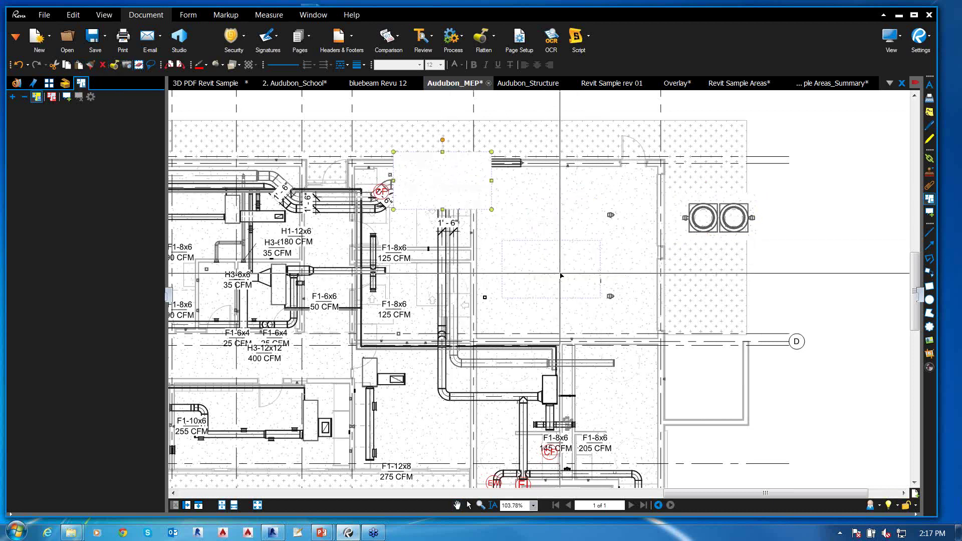
{"action": "left_click", "coordinate": [560, 275]}
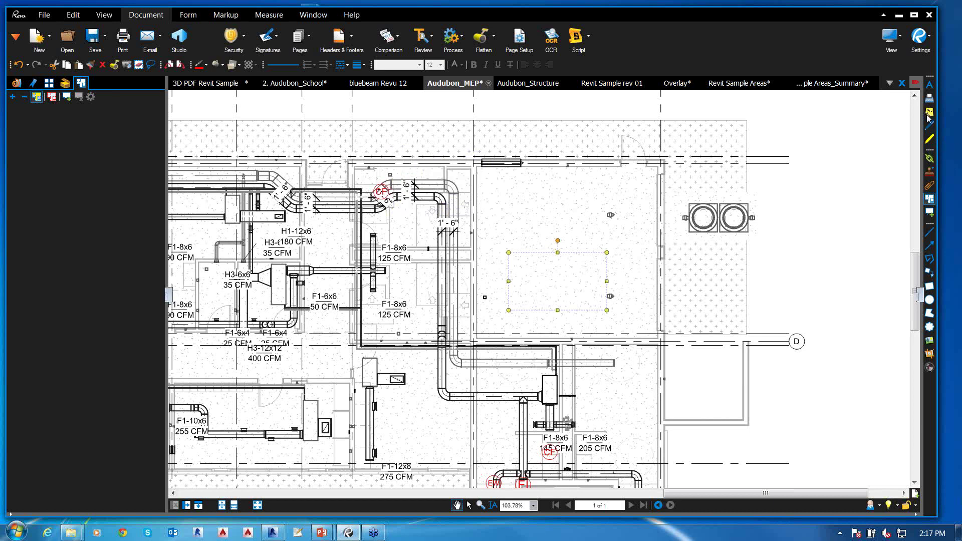
{"action": "left_click", "coordinate": [929, 84]}
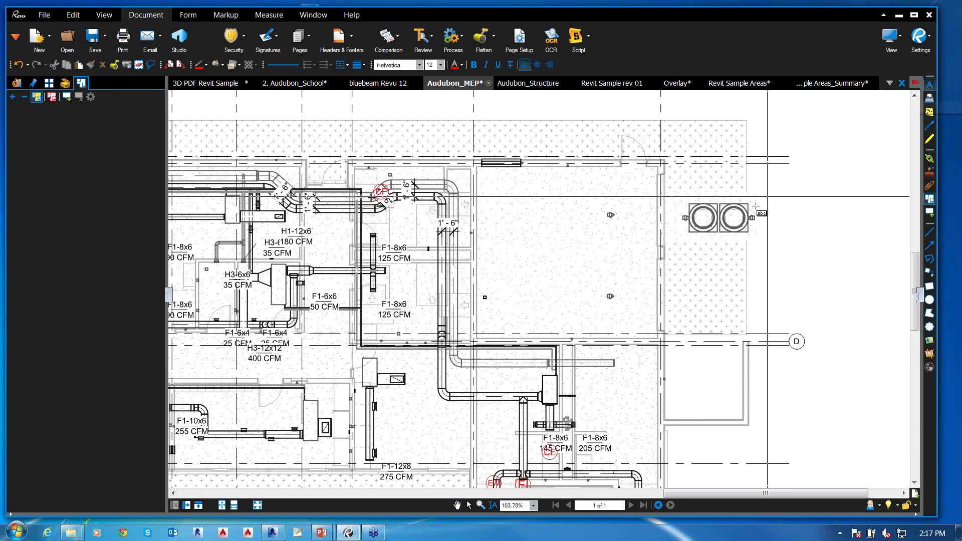
{"action": "left_click", "coordinate": [734, 184]}
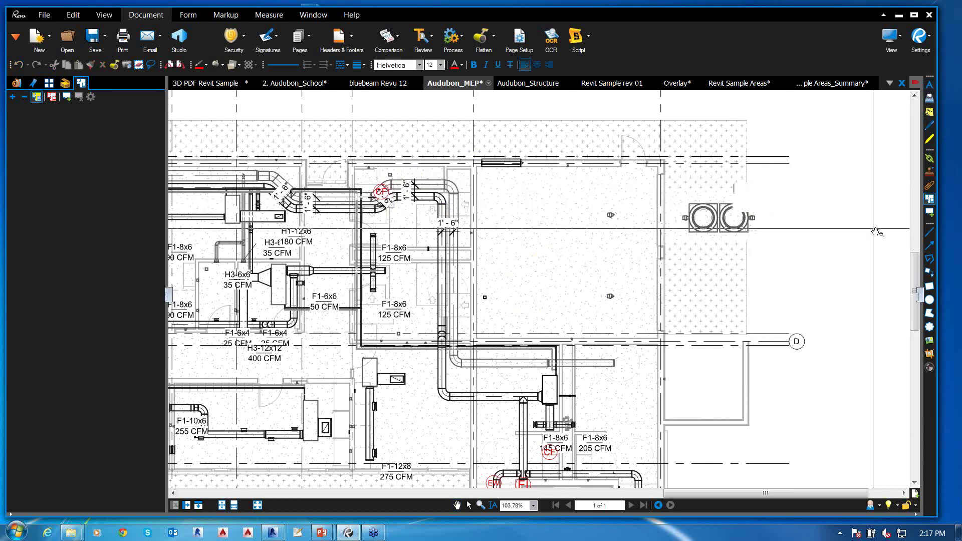
{"action": "type", "text": "New"}
{"action": "type", "text": " locat"}
{"action": "type", "text": "ion"}
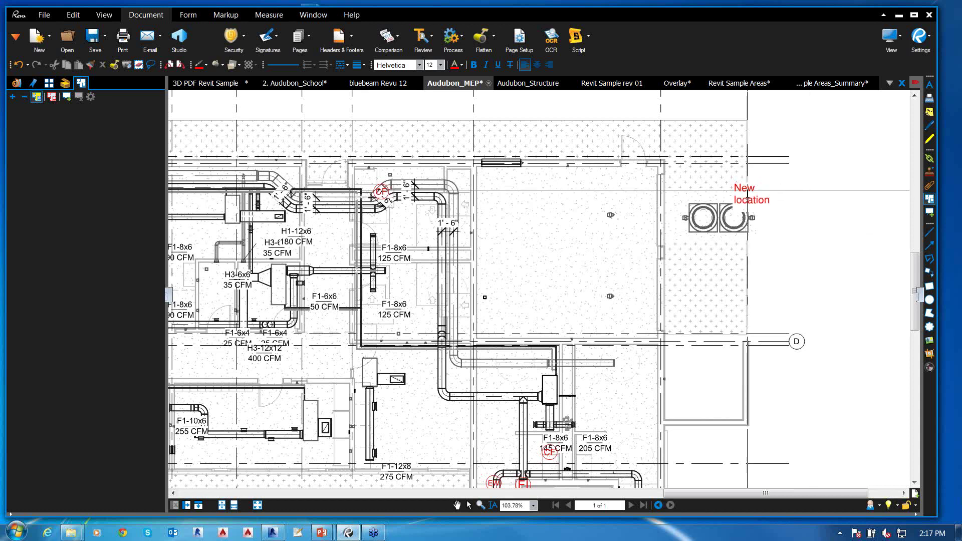
Draw a red revision cloud around the relocated diffusers and their New location note
{"action": "left_click", "coordinate": [929, 340]}
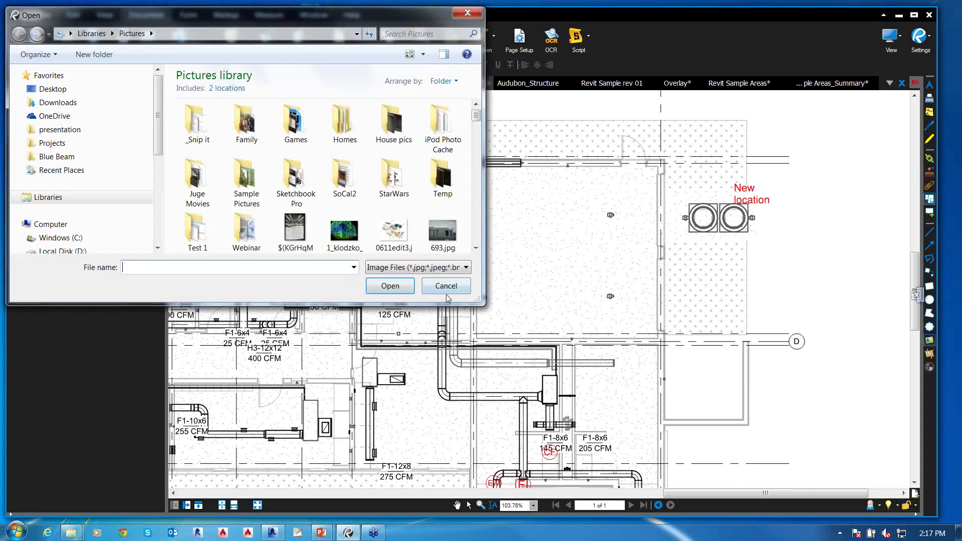
{"action": "left_click", "coordinate": [446, 285]}
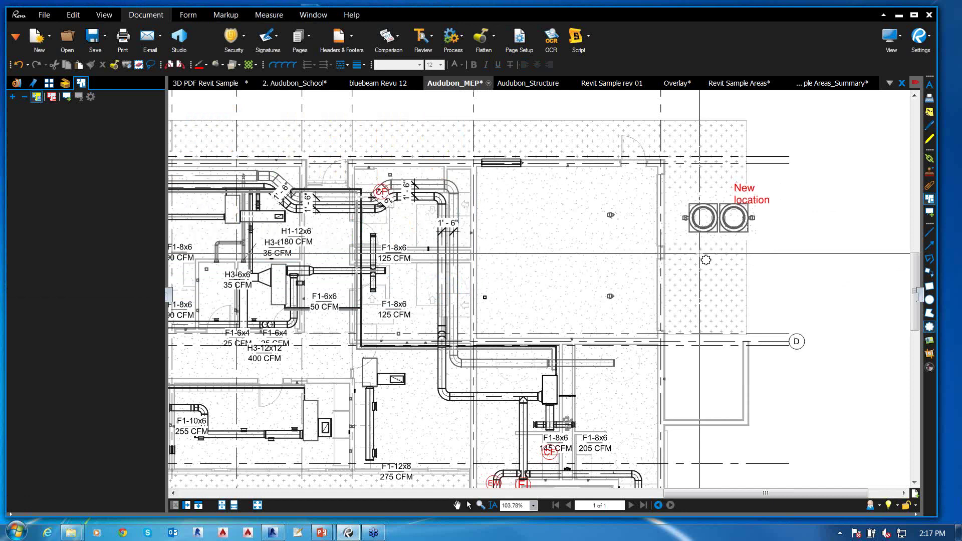
{"action": "key", "text": "Escape"}
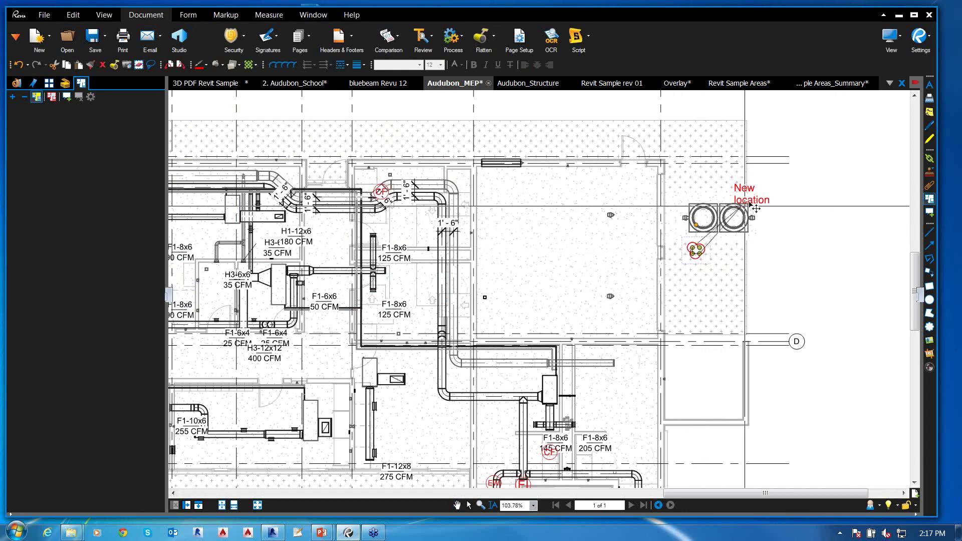
{"action": "left_click", "coordinate": [696, 253]}
{"action": "left_click_drag", "start_coordinate": [693, 249], "coordinate": [674, 161]}
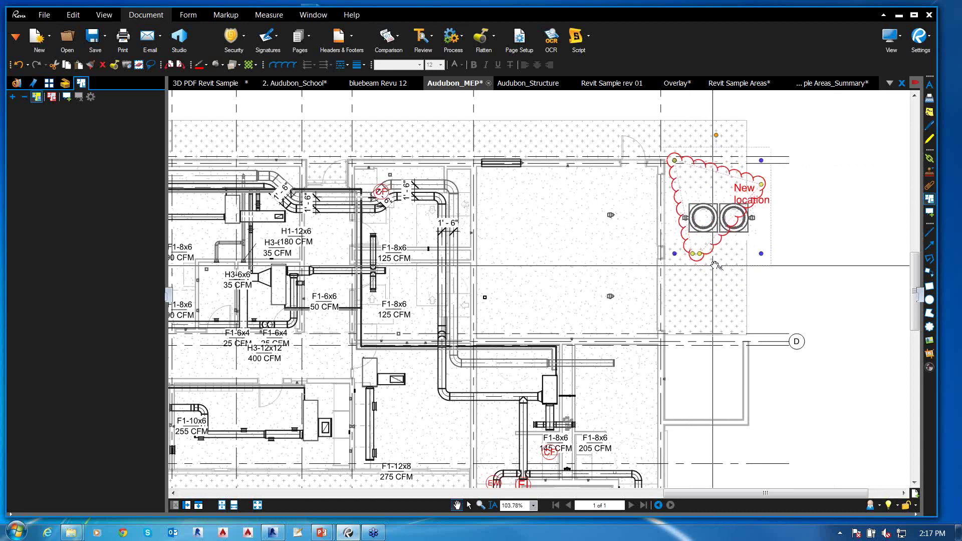
{"action": "left_click_drag", "start_coordinate": [711, 259], "coordinate": [768, 270]}
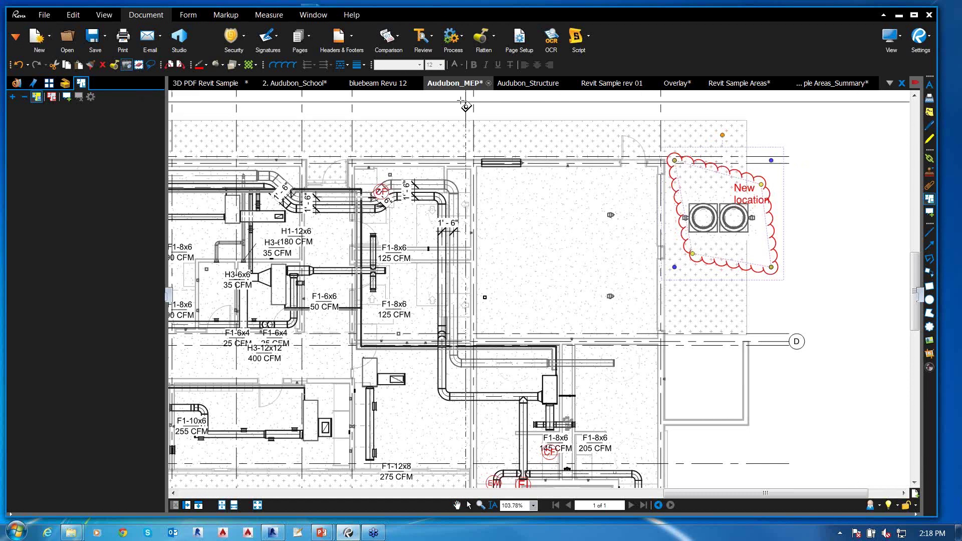
Snapshot the clouded area and paste it into a new 8.5x11 blank document
{"action": "left_click_drag", "start_coordinate": [455, 102], "coordinate": [834, 397]}
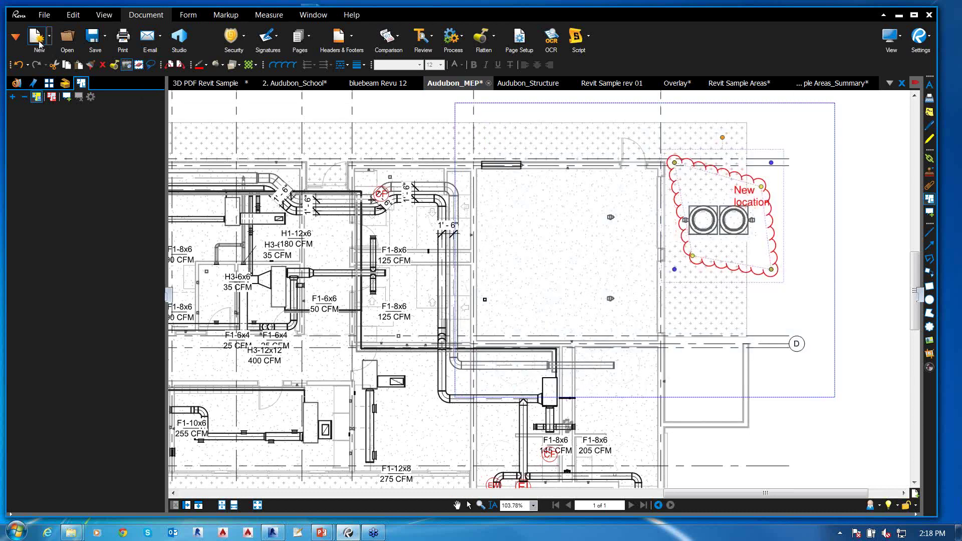
{"action": "left_click", "coordinate": [39, 44]}
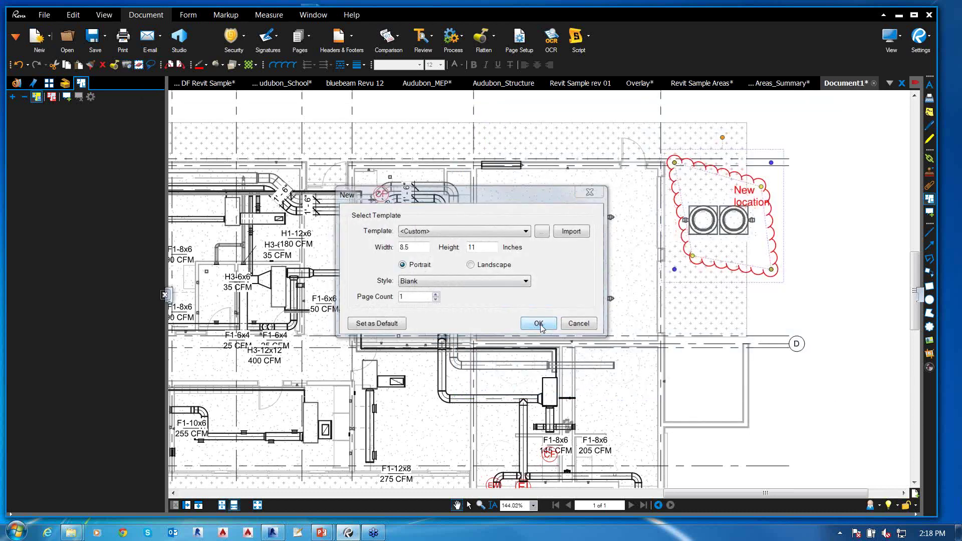
{"action": "left_click", "coordinate": [539, 324]}
{"action": "key", "text": "ctrl+v"}
{"action": "left_click", "coordinate": [283, 191]}
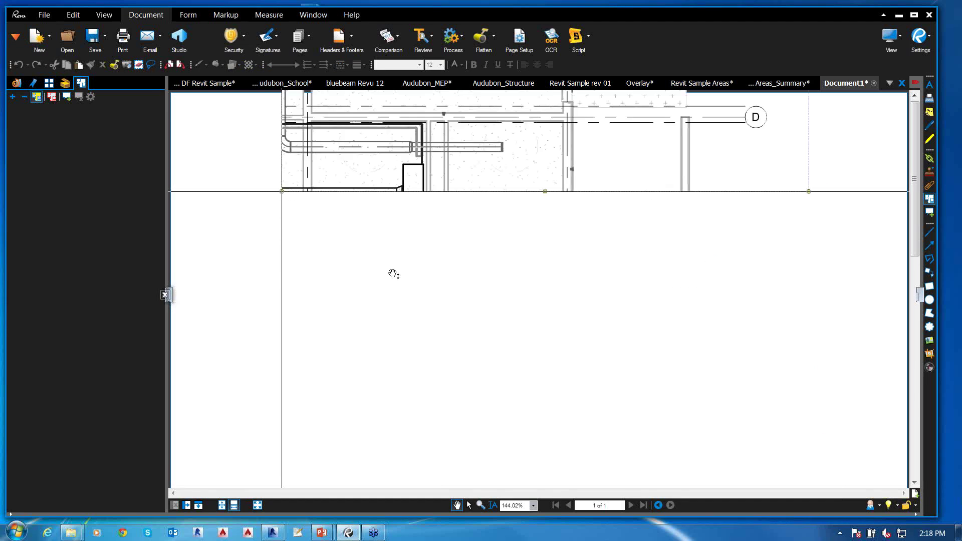
Move the pasted plan snapshot down onto the Document1 page
{"action": "scroll", "coordinate": [451, 273], "scroll_direction": "down", "scroll_amount": 3}
{"action": "scroll", "coordinate": [464, 273], "scroll_direction": "up", "scroll_amount": 3}
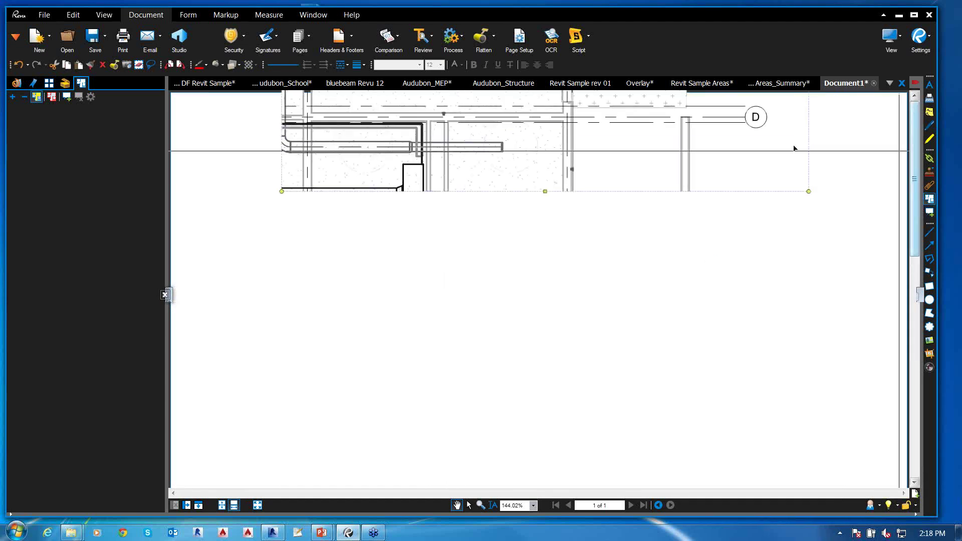
{"action": "left_click_drag", "start_coordinate": [594, 140], "coordinate": [611, 390]}
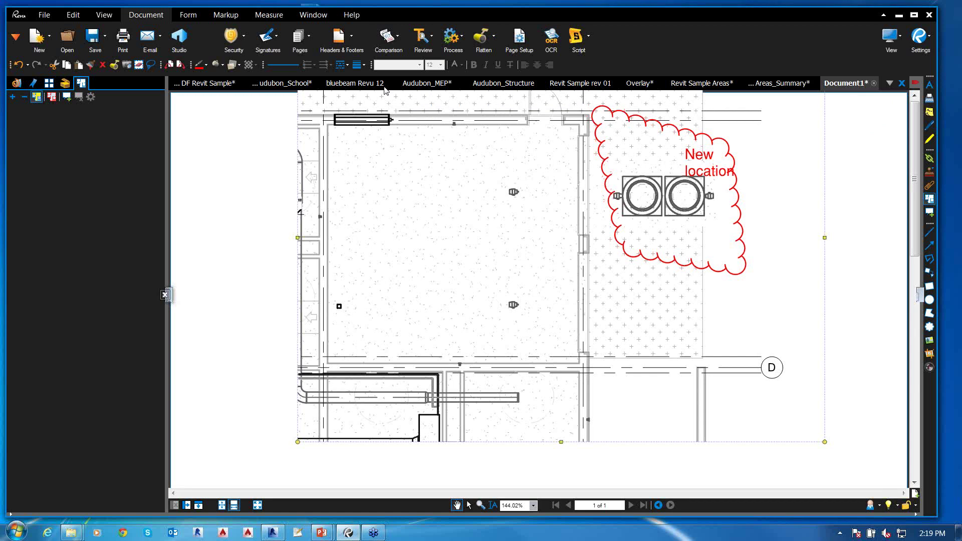
{"action": "left_click_drag", "start_coordinate": [839, 87], "coordinate": [884, 90]}
{"action": "right_click", "coordinate": [884, 90]}
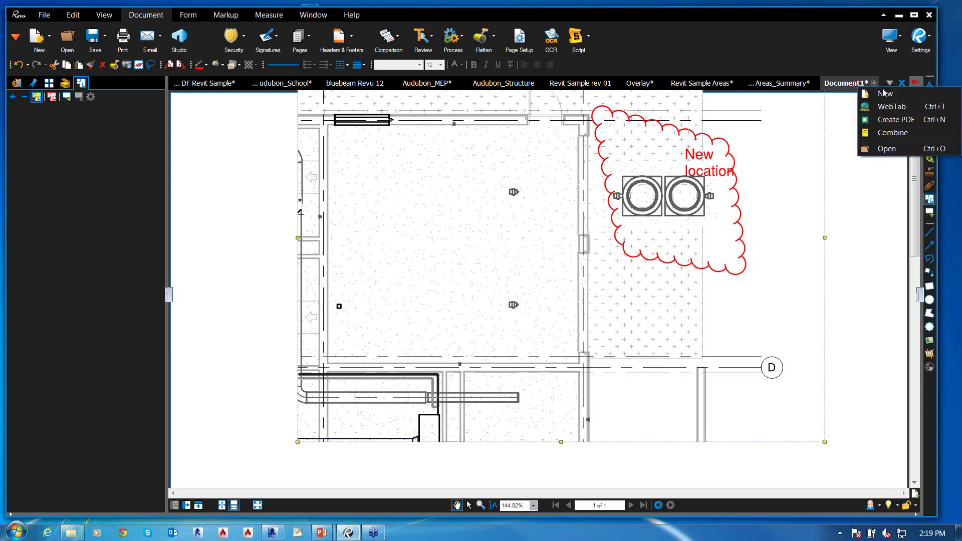
Start a WebTab, search for 'bluebeam', and follow the Bluebeam Revu result
{"action": "left_click", "coordinate": [887, 106]}
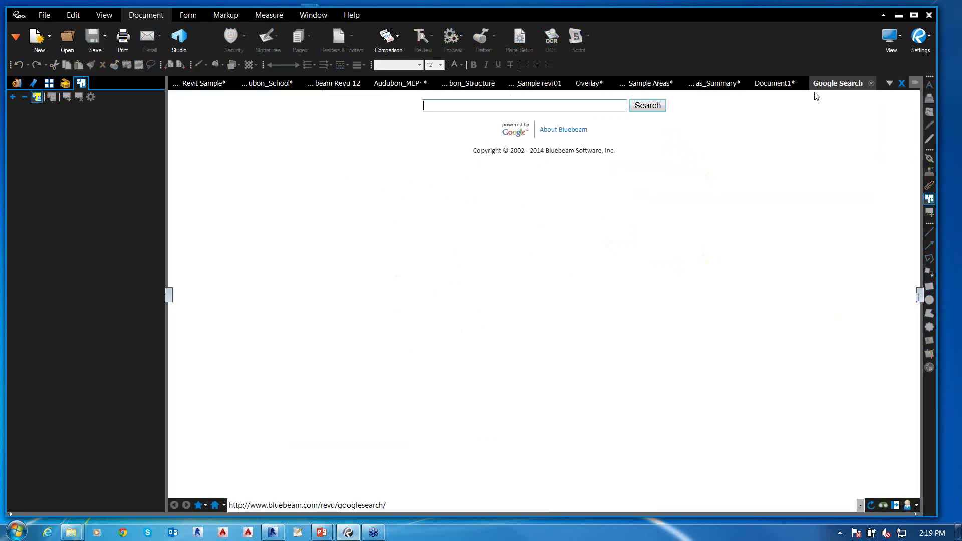
{"action": "type", "text": "bl"}
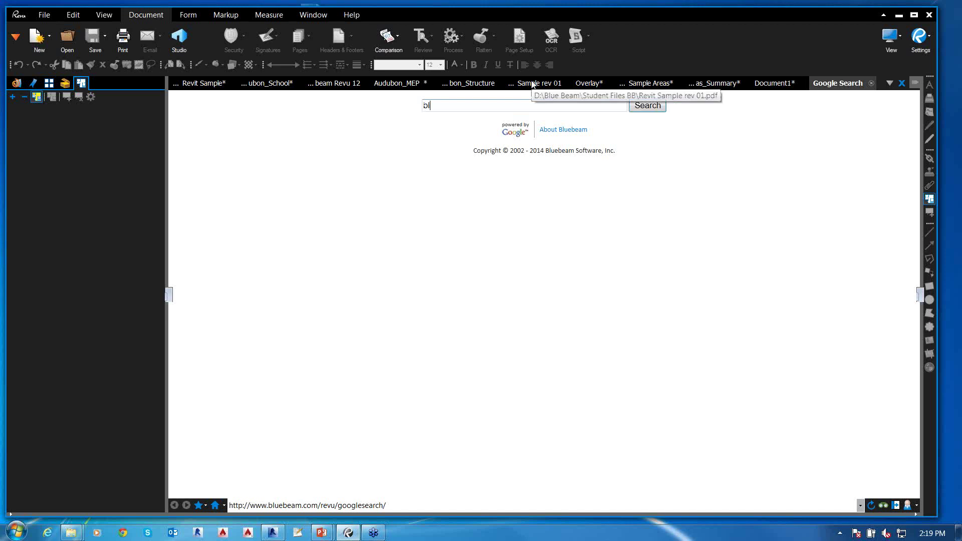
{"action": "type", "text": "uebeam"}
{"action": "key", "text": "Return"}
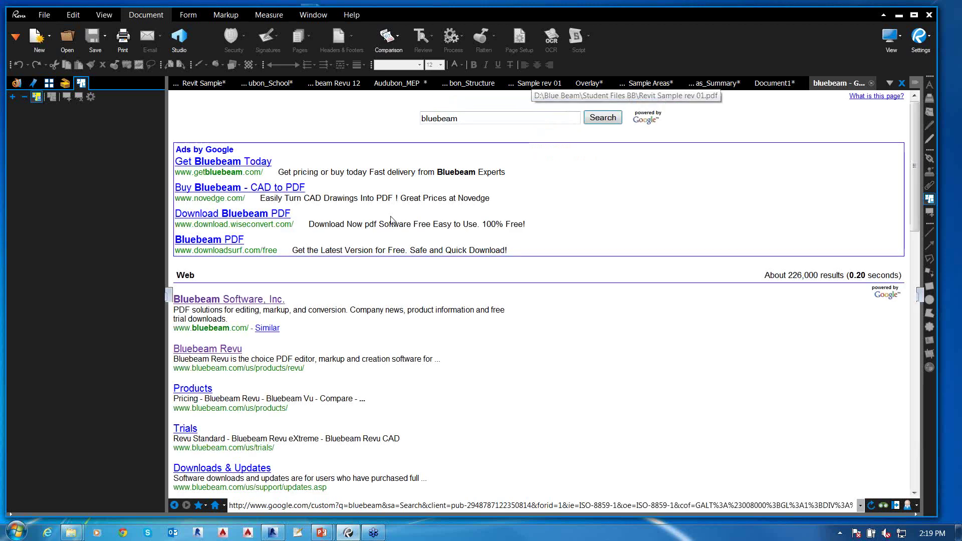
{"action": "left_click", "coordinate": [215, 349]}
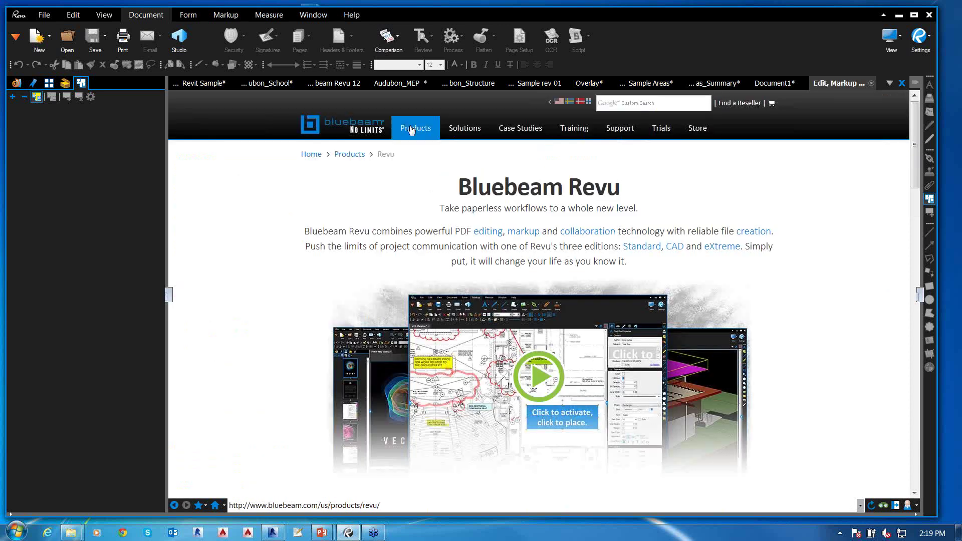
Browse from Products to the Revu product page and scroll through it
{"action": "mouse_move", "coordinate": [411, 130]}
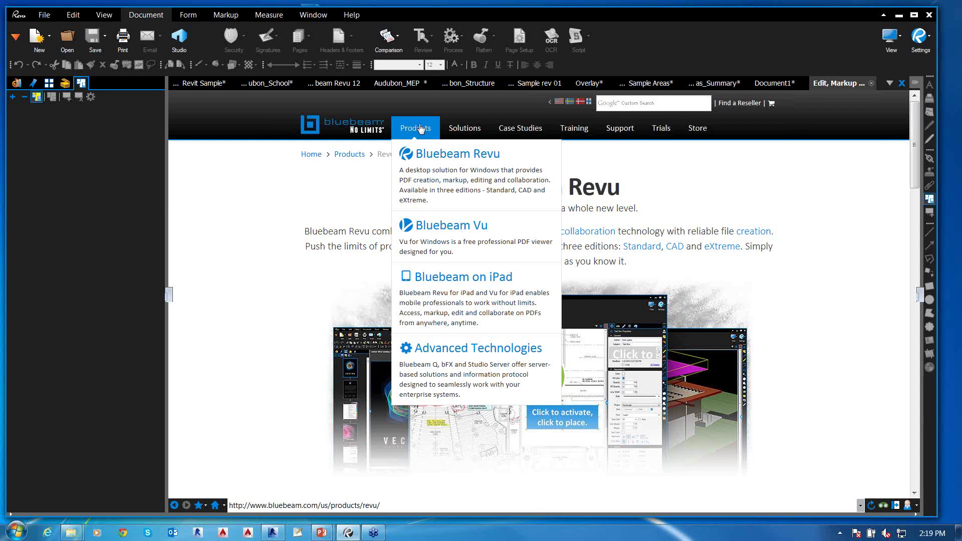
{"action": "left_click", "coordinate": [420, 129]}
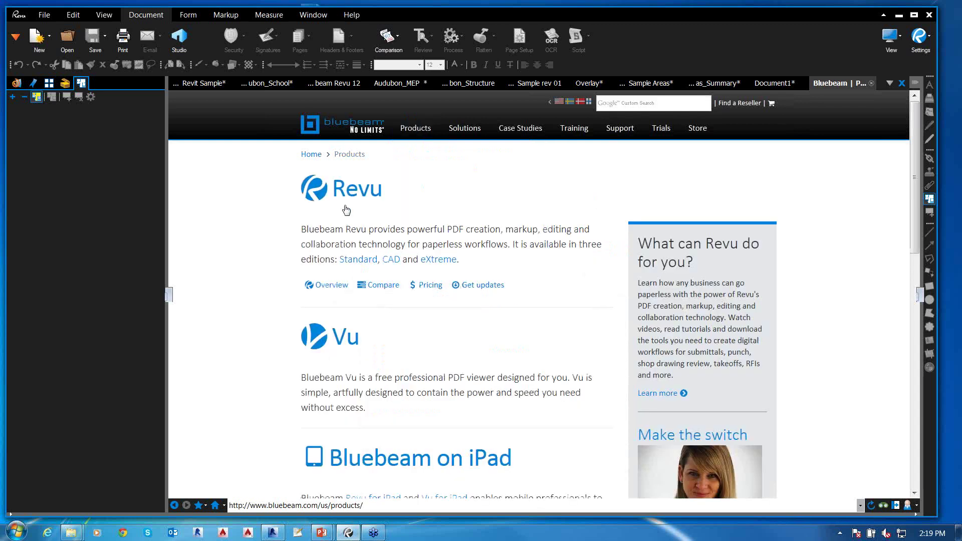
{"action": "left_click", "coordinate": [352, 194]}
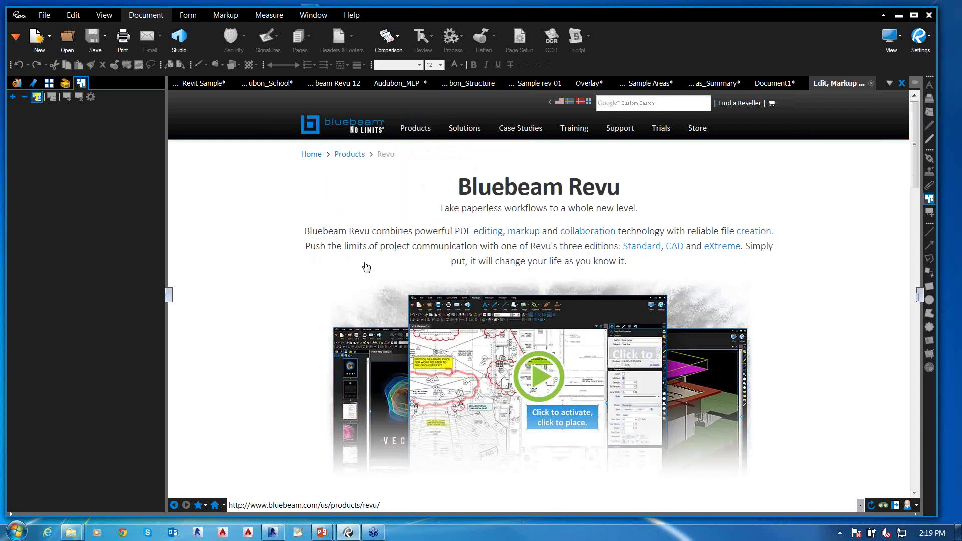
{"action": "scroll", "coordinate": [366, 267], "scroll_direction": "down", "scroll_amount": 10}
{"action": "scroll", "coordinate": [366, 267], "scroll_direction": "down", "scroll_amount": 10}
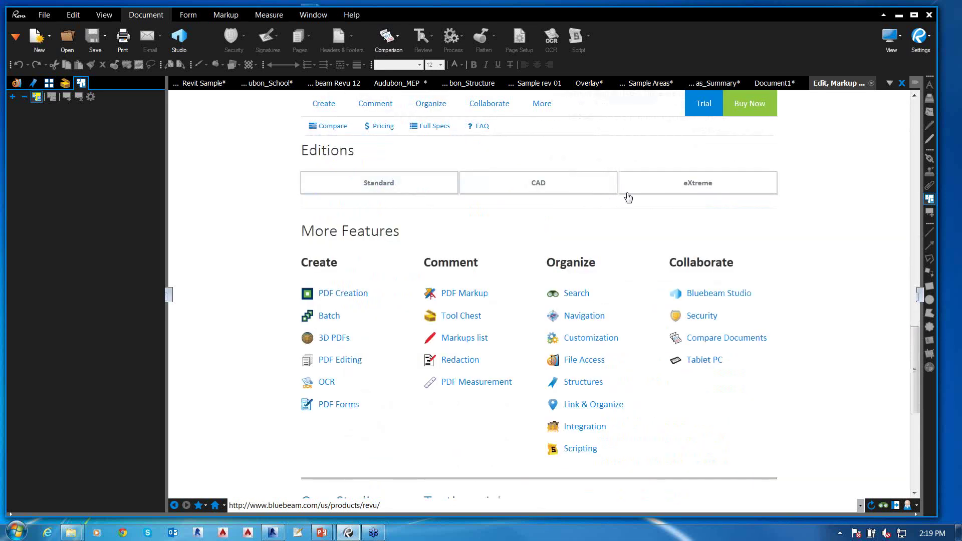
{"action": "scroll", "coordinate": [453, 200], "scroll_direction": "up", "scroll_amount": 15}
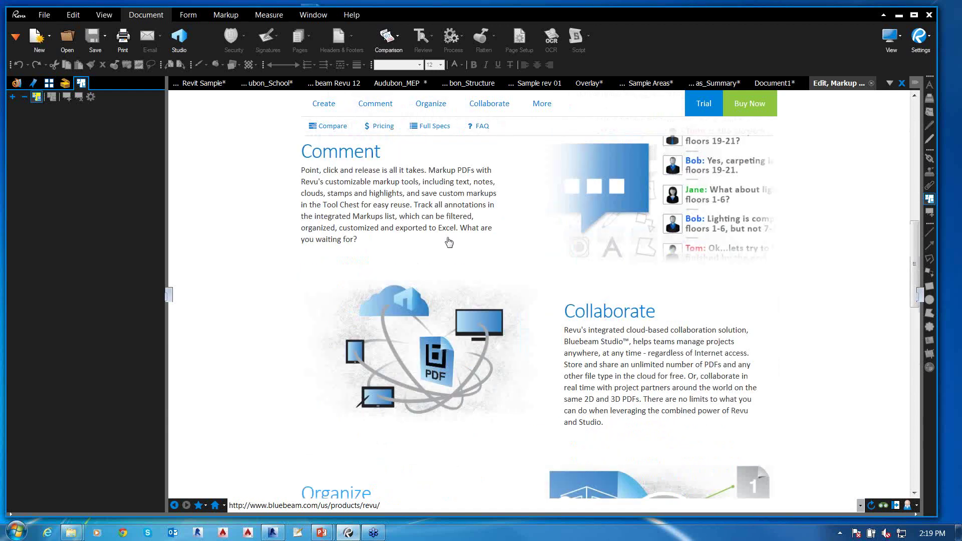
{"action": "scroll", "coordinate": [452, 243], "scroll_direction": "up", "scroll_amount": 7}
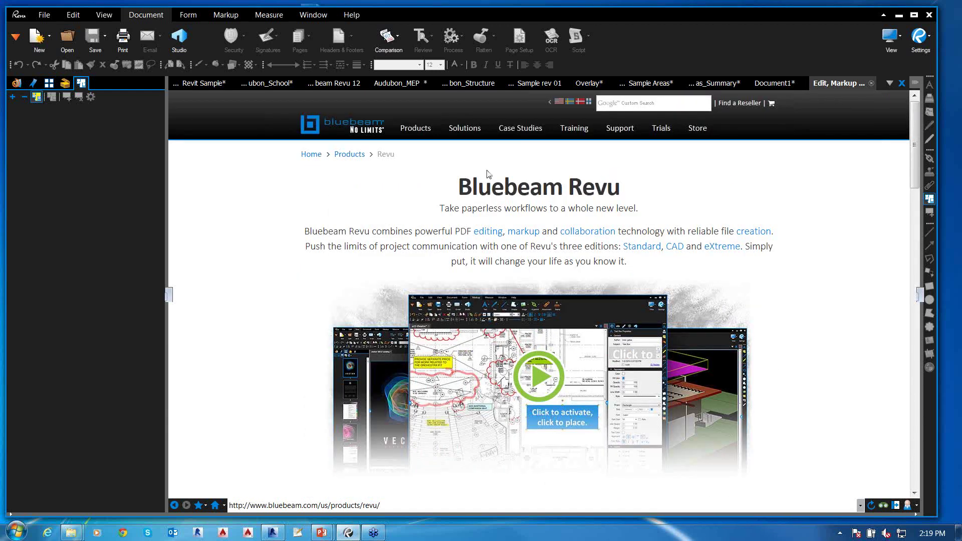
{"action": "scroll", "coordinate": [505, 296], "scroll_direction": "down", "scroll_amount": 1}
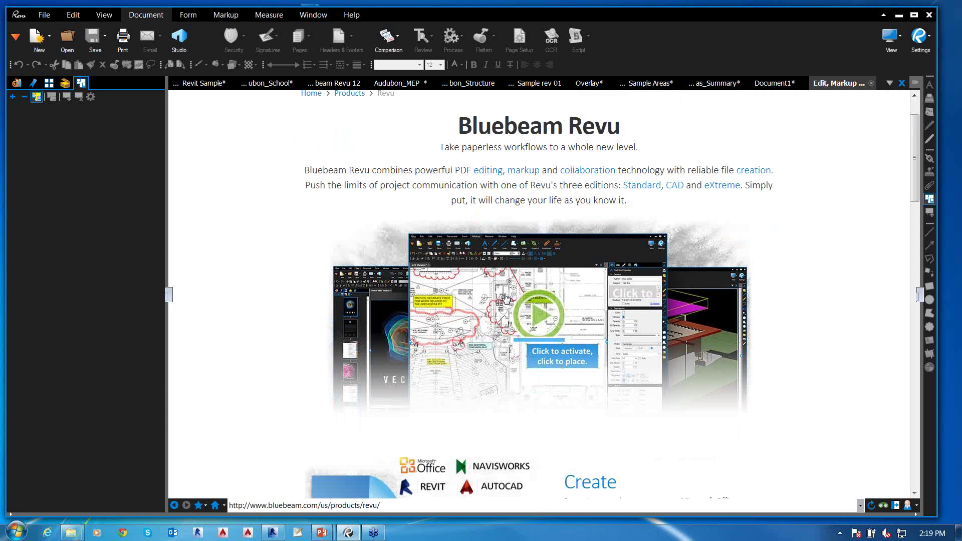
{"action": "scroll", "coordinate": [505, 296], "scroll_direction": "up", "scroll_amount": 1}
Go back to the Revu page and bring up the Revu Standard edition specifications
{"action": "mouse_move", "coordinate": [423, 130]}
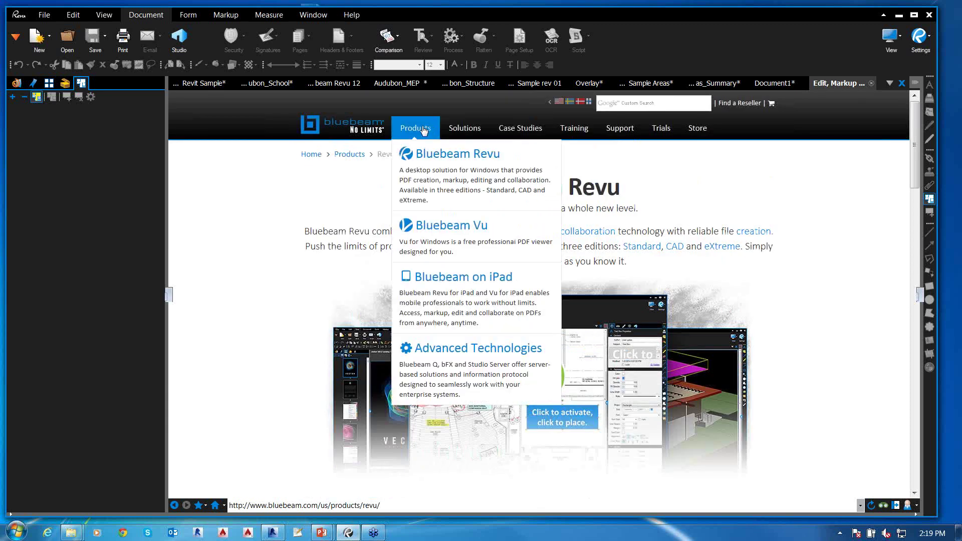
{"action": "left_click", "coordinate": [432, 155]}
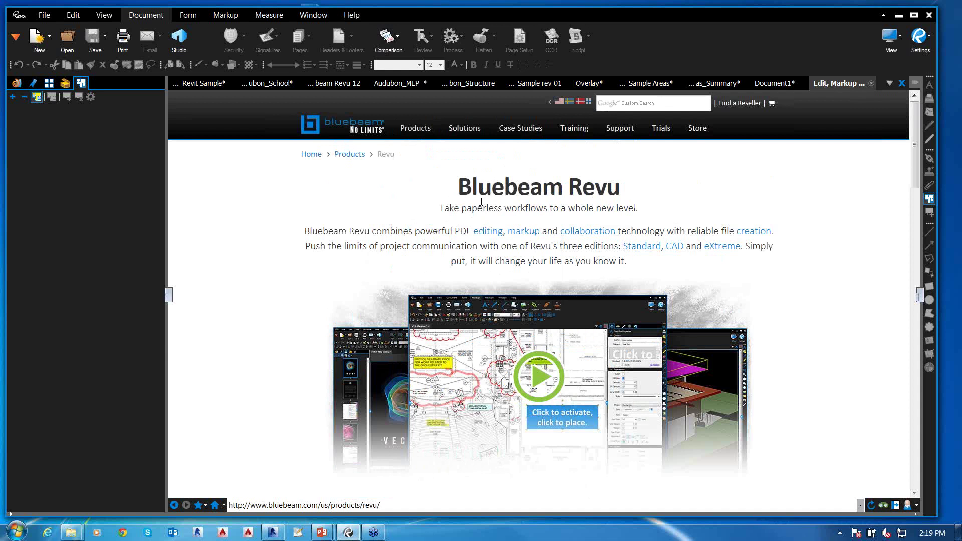
{"action": "left_click", "coordinate": [648, 250]}
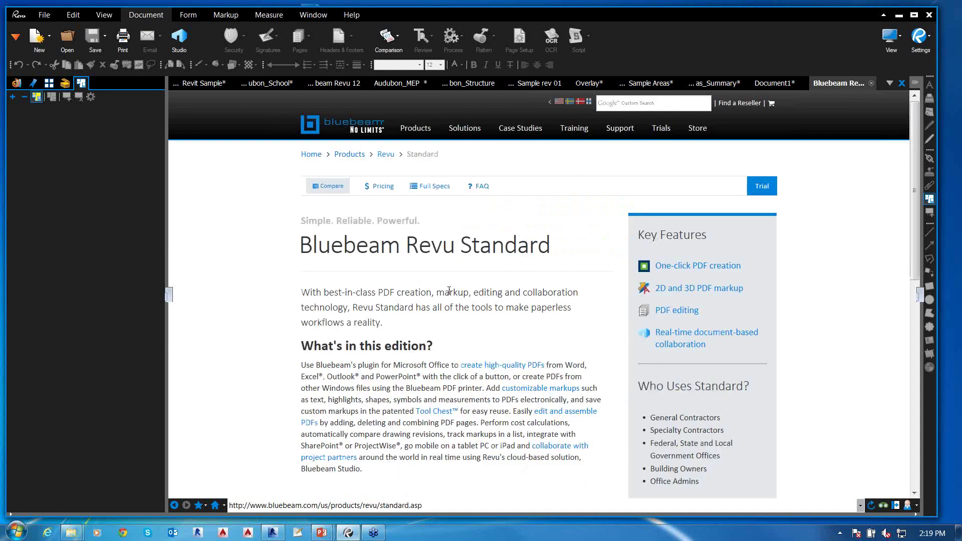
{"action": "left_click", "coordinate": [434, 188]}
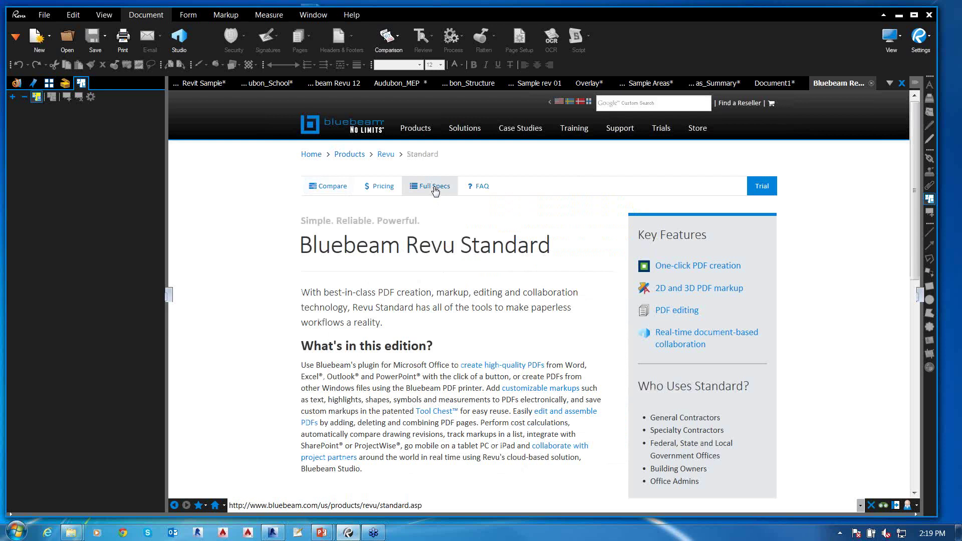
Scroll the Compare Editions page to the Standard/CAD/eXtreme/iPad table and maximize the window
{"action": "left_click", "coordinate": [313, 209]}
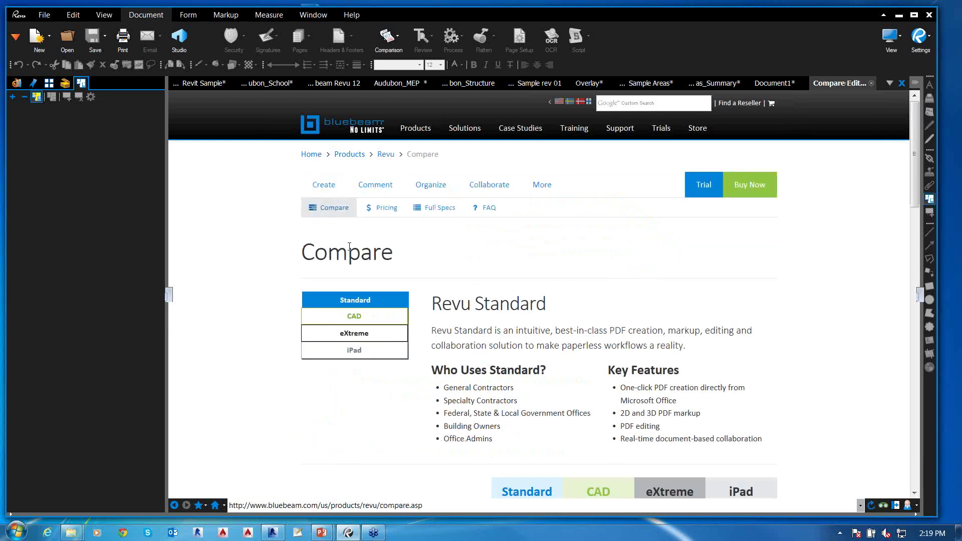
{"action": "scroll", "coordinate": [360, 259], "scroll_direction": "down", "scroll_amount": 1}
{"action": "scroll", "coordinate": [360, 259], "scroll_direction": "down", "scroll_amount": 6}
{"action": "scroll", "coordinate": [367, 258], "scroll_direction": "down", "scroll_amount": 1}
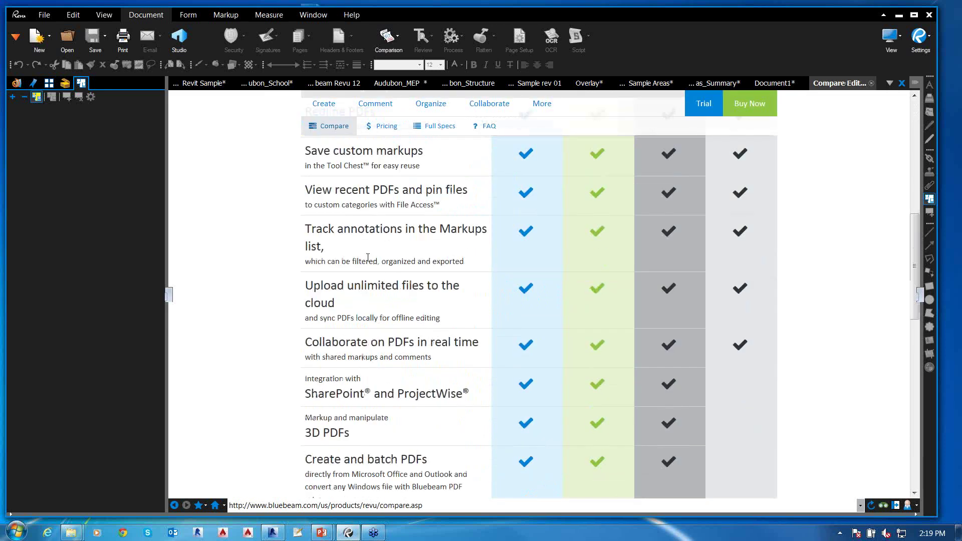
{"action": "scroll", "coordinate": [367, 258], "scroll_direction": "up", "scroll_amount": 1}
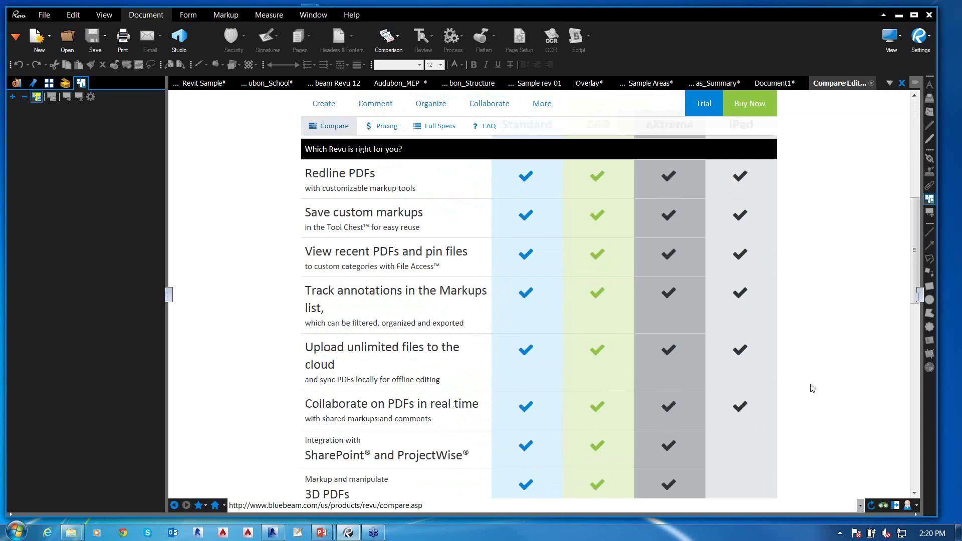
{"action": "scroll", "coordinate": [739, 298], "scroll_direction": "up", "scroll_amount": 2}
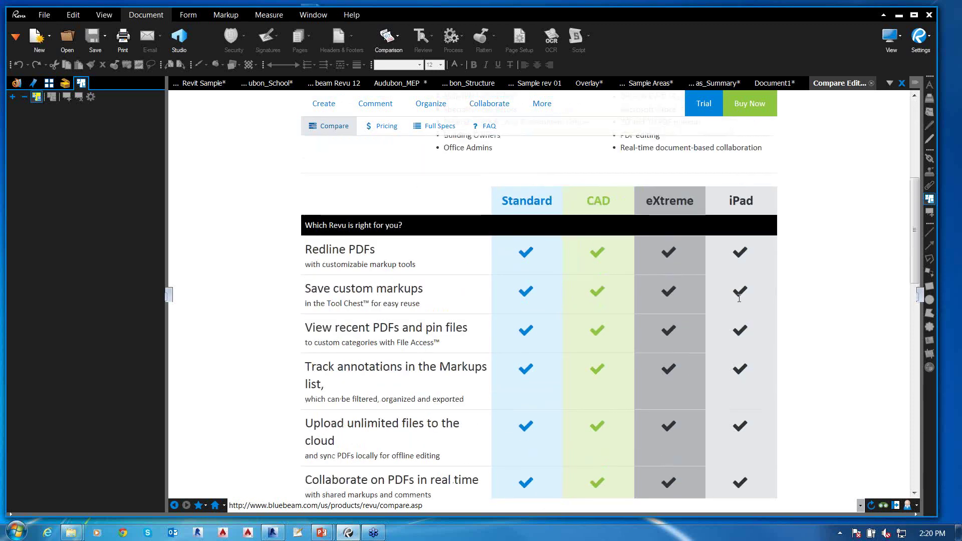
{"action": "scroll", "coordinate": [739, 298], "scroll_direction": "up", "scroll_amount": 1}
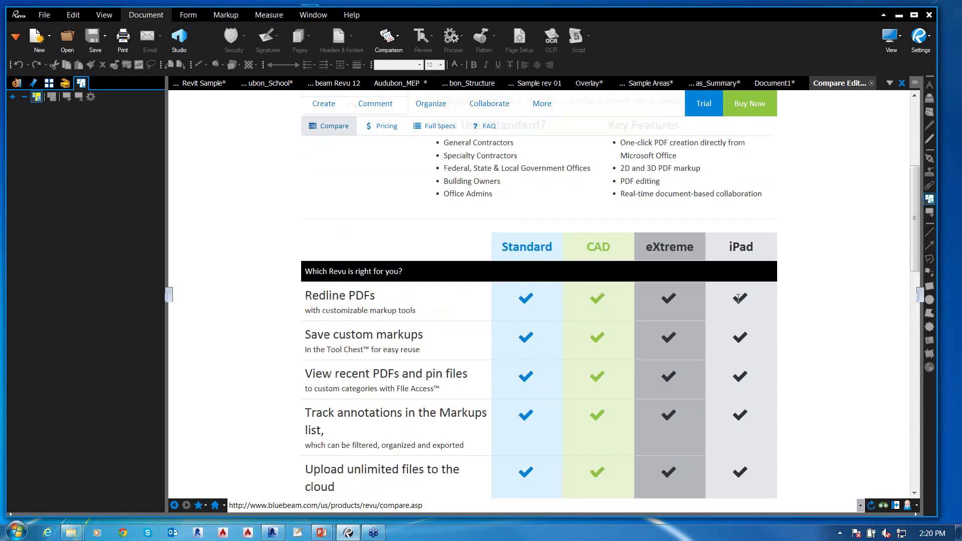
{"action": "scroll", "coordinate": [738, 298], "scroll_direction": "down", "scroll_amount": 3}
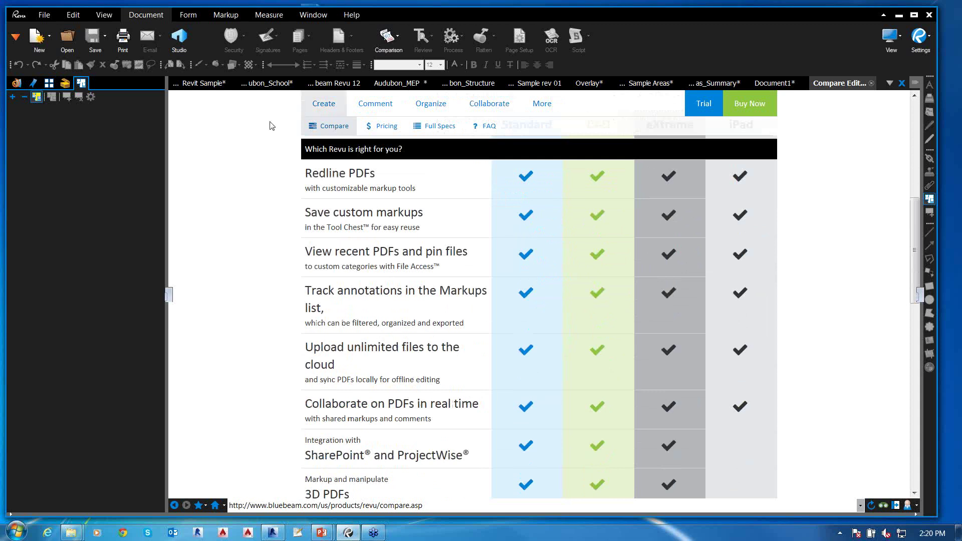
{"action": "scroll", "coordinate": [562, 161], "scroll_direction": "up", "scroll_amount": 3}
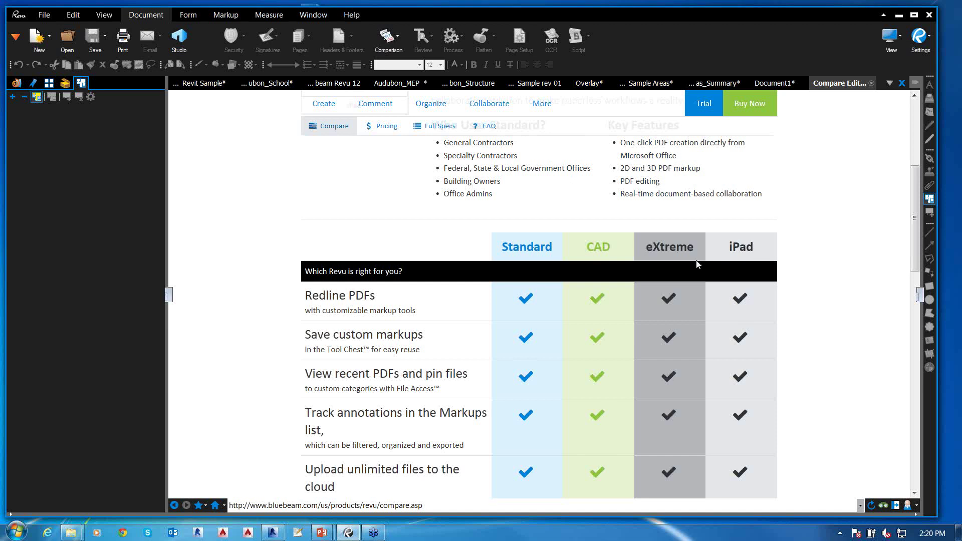
{"action": "scroll", "coordinate": [697, 265], "scroll_direction": "down", "scroll_amount": 2}
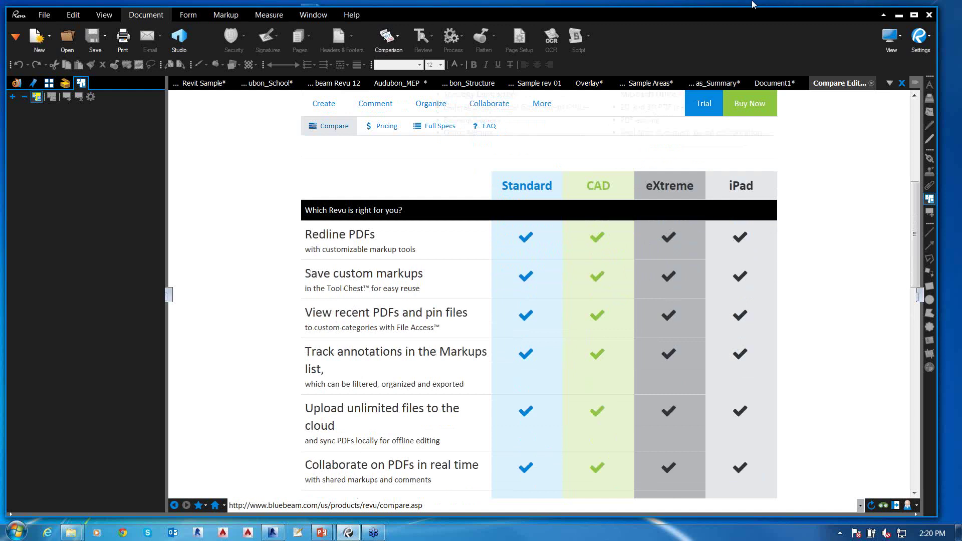
{"action": "left_click", "coordinate": [914, 15]}
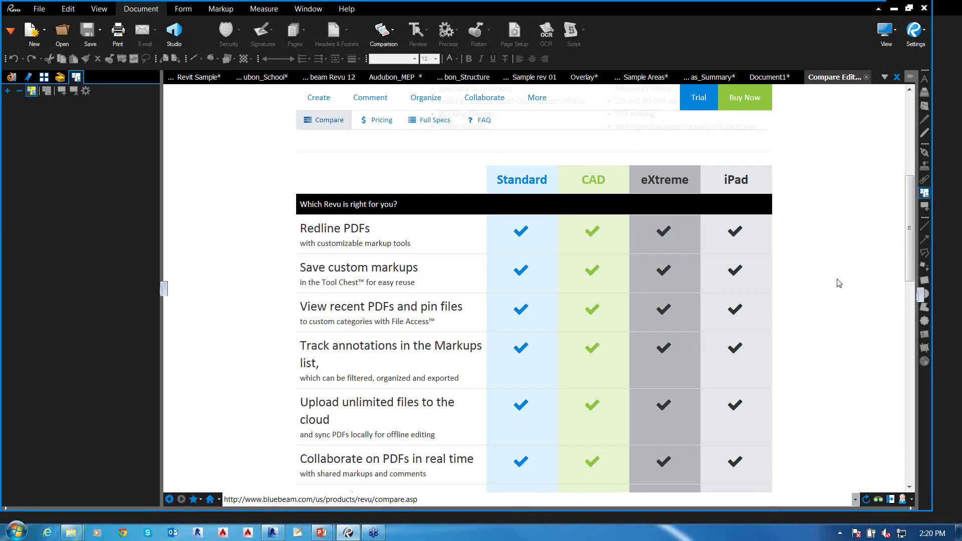
{"action": "scroll", "coordinate": [839, 283], "scroll_direction": "down", "scroll_amount": 7}
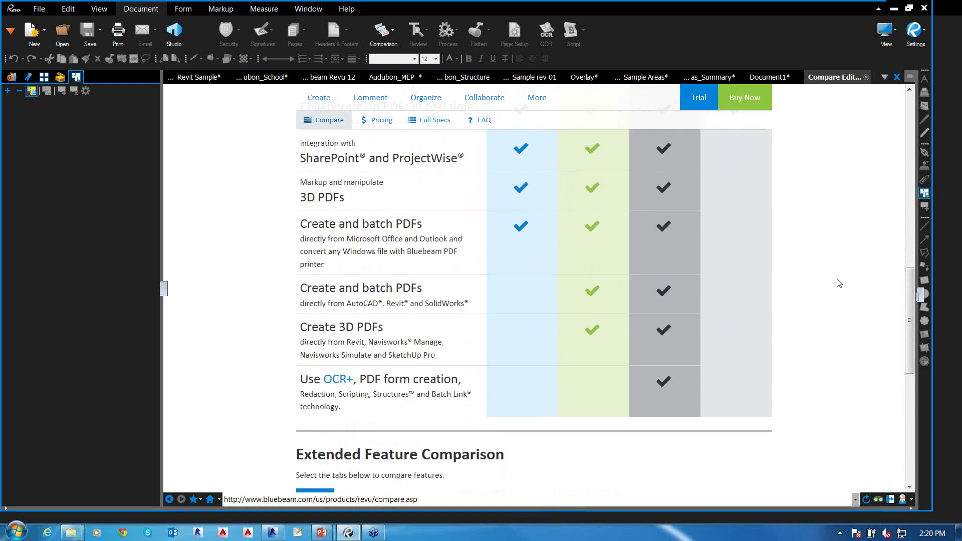
{"action": "scroll", "coordinate": [839, 283], "scroll_direction": "up", "scroll_amount": 2}
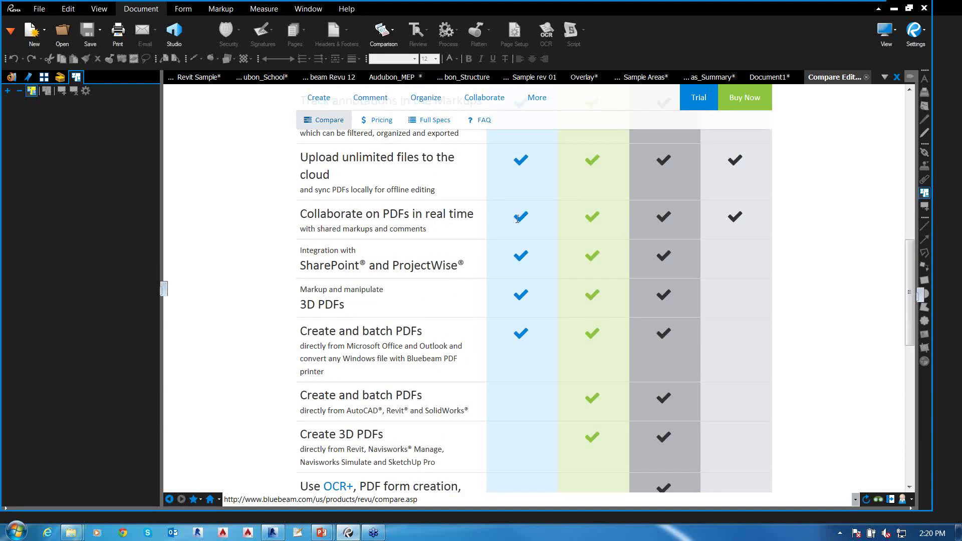
{"action": "scroll", "coordinate": [429, 275], "scroll_direction": "down", "scroll_amount": 1}
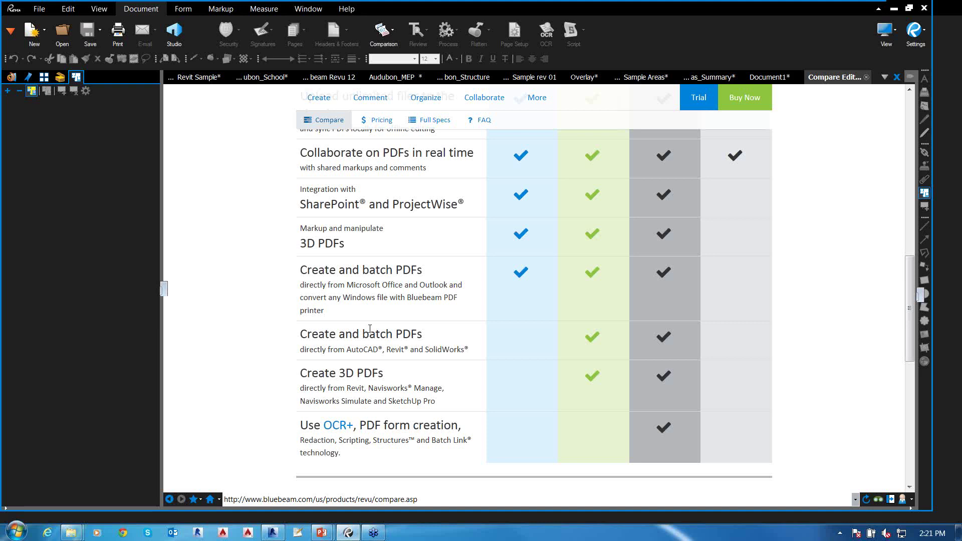
{"action": "scroll", "coordinate": [370, 329], "scroll_direction": "up", "scroll_amount": 3}
{"action": "scroll", "coordinate": [391, 327], "scroll_direction": "up", "scroll_amount": 4}
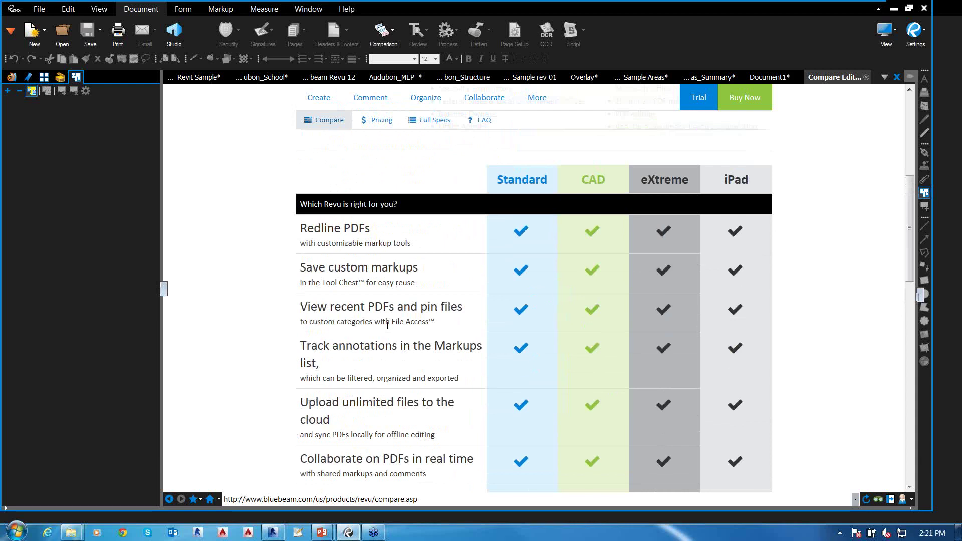
{"action": "scroll", "coordinate": [388, 325], "scroll_direction": "down", "scroll_amount": 2}
{"action": "scroll", "coordinate": [388, 325], "scroll_direction": "up", "scroll_amount": 2}
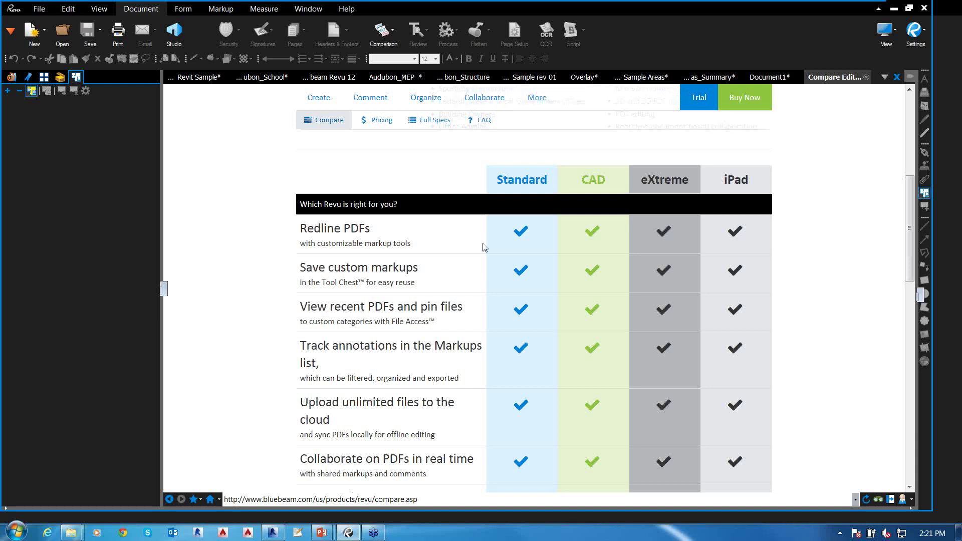
{"action": "scroll", "coordinate": [462, 346], "scroll_direction": "down", "scroll_amount": 7}
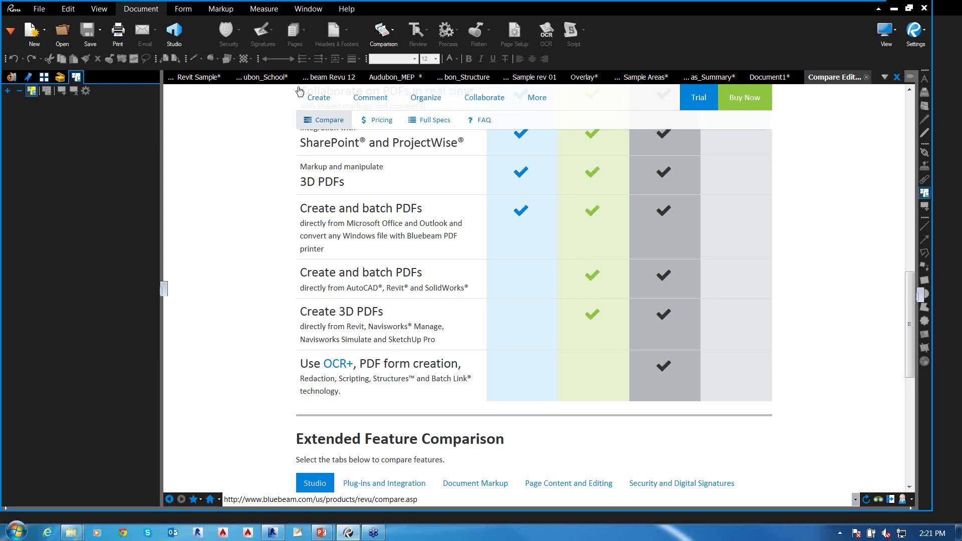
{"action": "left_click", "coordinate": [317, 77]}
Switch to the Audubon_School plan set and show its page thumbnails at sheet A2-1
{"action": "left_click", "coordinate": [387, 77]}
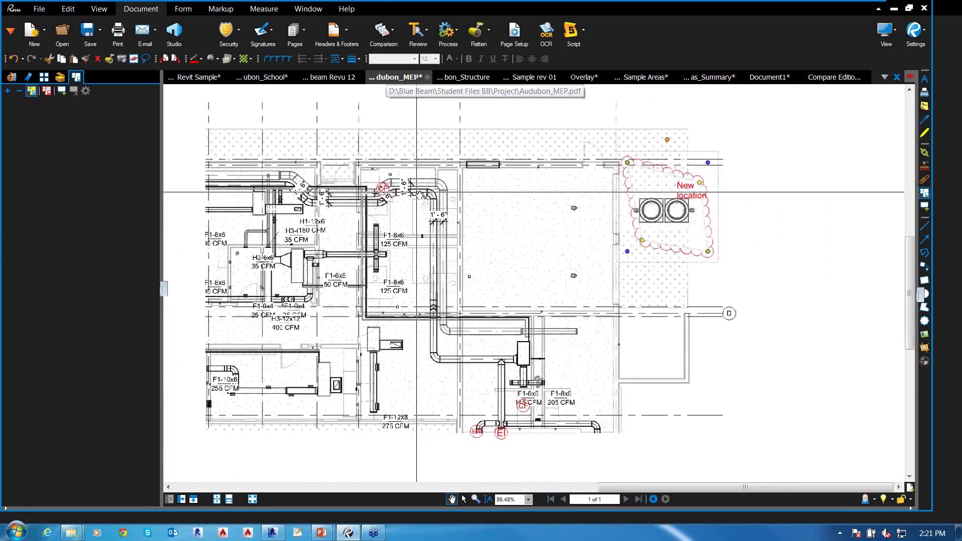
{"action": "left_click", "coordinate": [262, 77]}
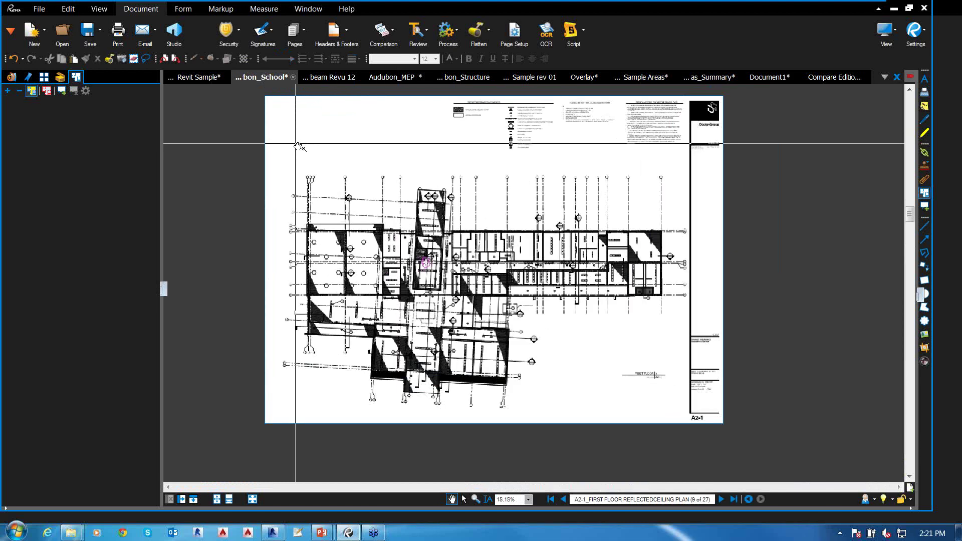
{"action": "left_click", "coordinate": [48, 78]}
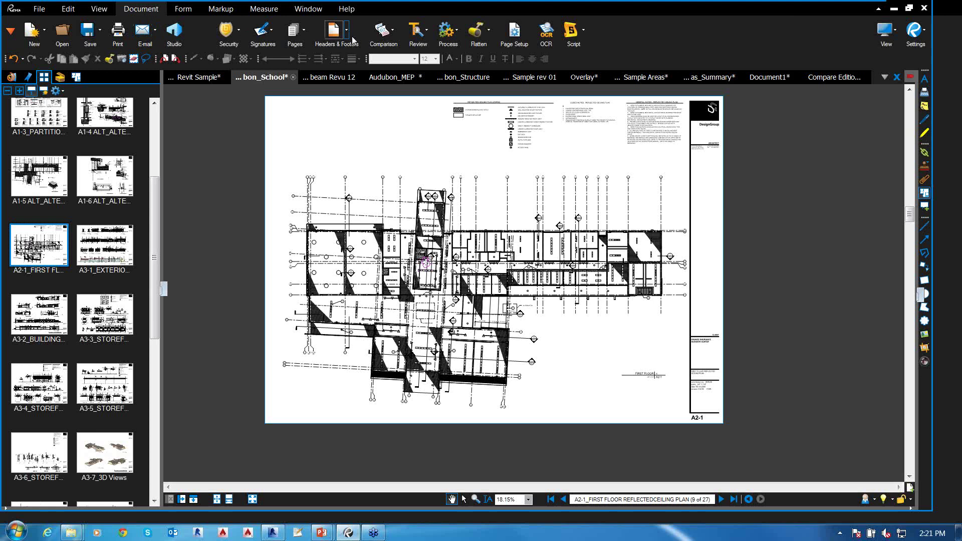
Browse the File, Edit and View ribbon tabs, then bring up the workspace profiles list
{"action": "left_click", "coordinate": [43, 9]}
{"action": "left_click", "coordinate": [68, 10]}
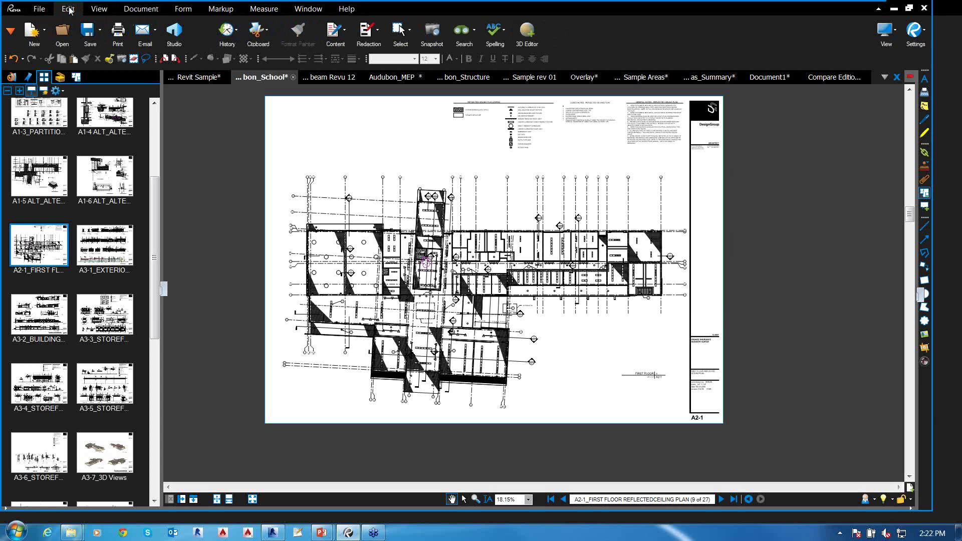
{"action": "left_click", "coordinate": [97, 13]}
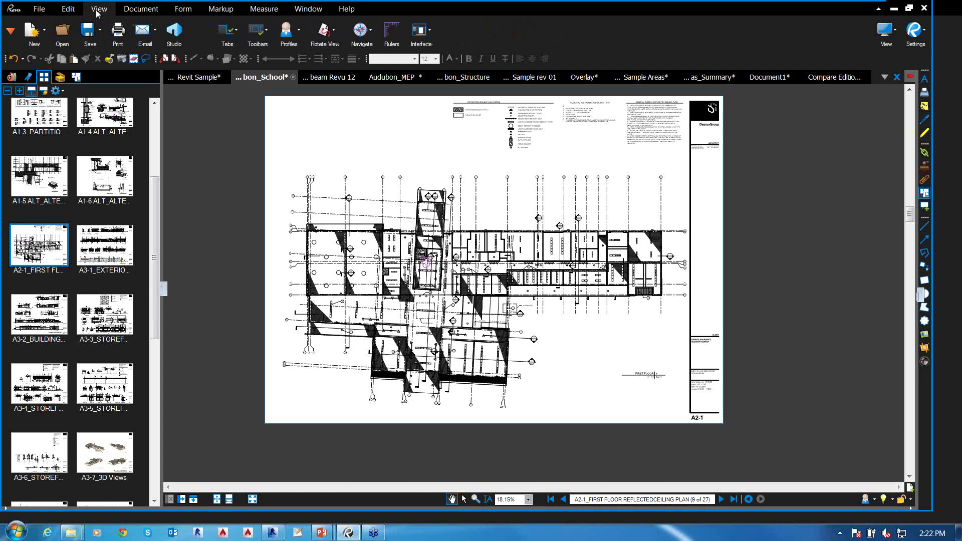
{"action": "left_click", "coordinate": [43, 10]}
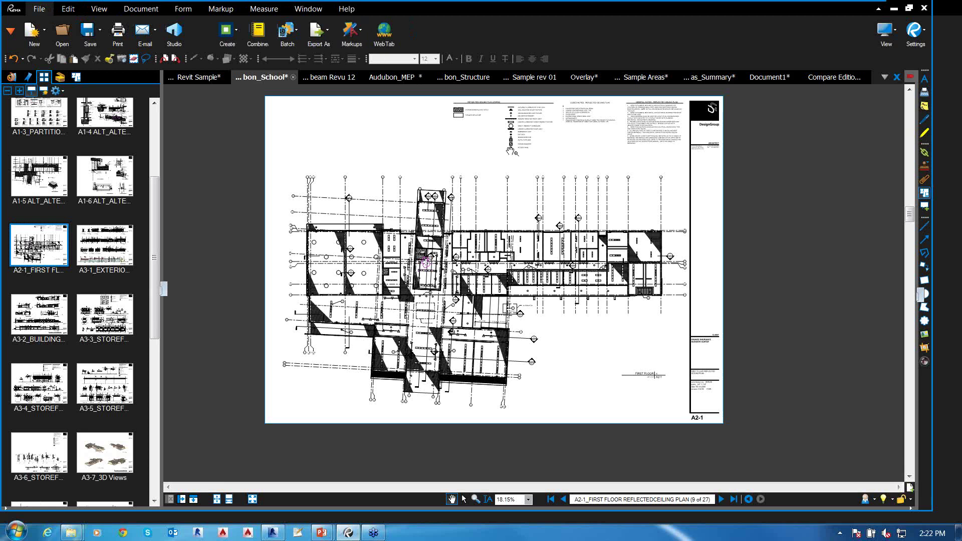
{"action": "left_click", "coordinate": [874, 499]}
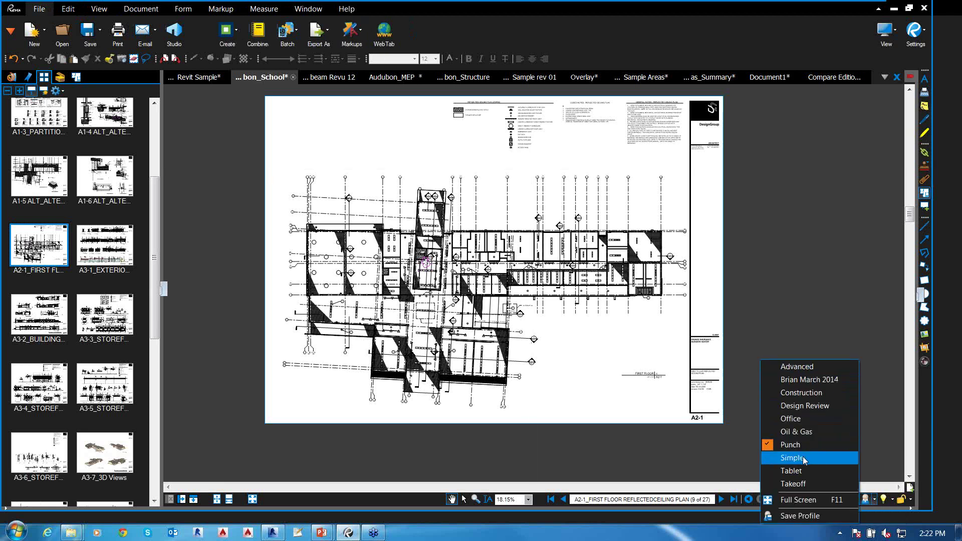
Switch to the Takeoff profile and pick the Approved stamp in the Apply Stamp dialog
{"action": "left_click", "coordinate": [804, 483]}
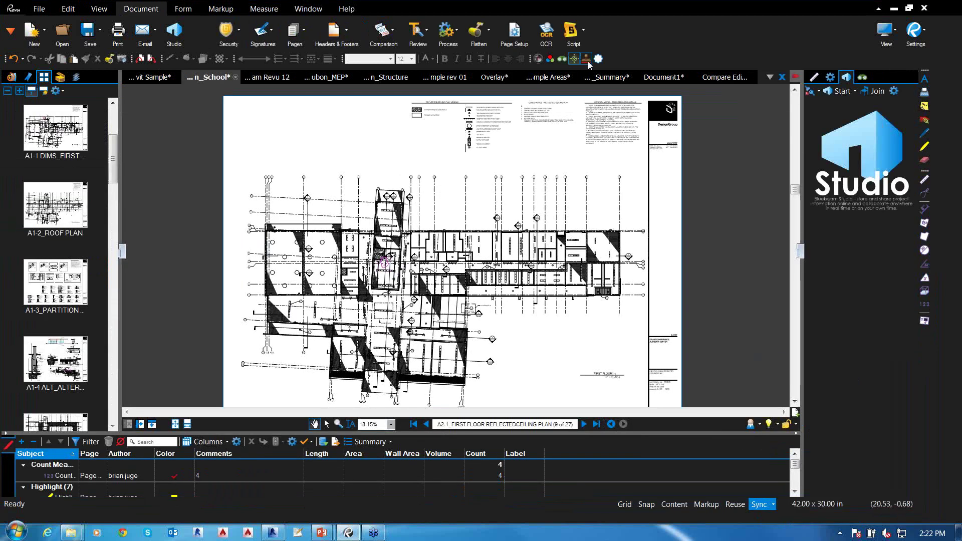
{"action": "left_click", "coordinate": [587, 60]}
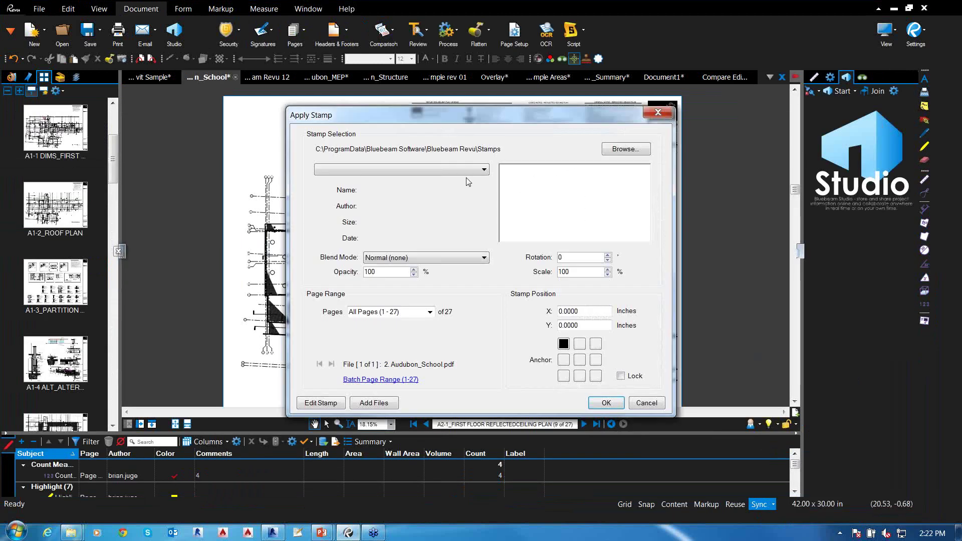
{"action": "left_click", "coordinate": [484, 170]}
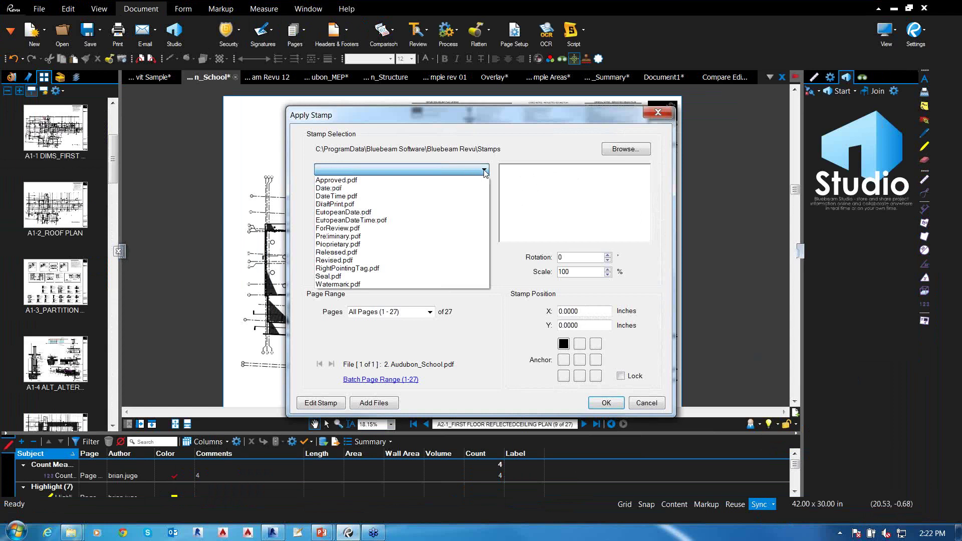
{"action": "left_click", "coordinate": [342, 180]}
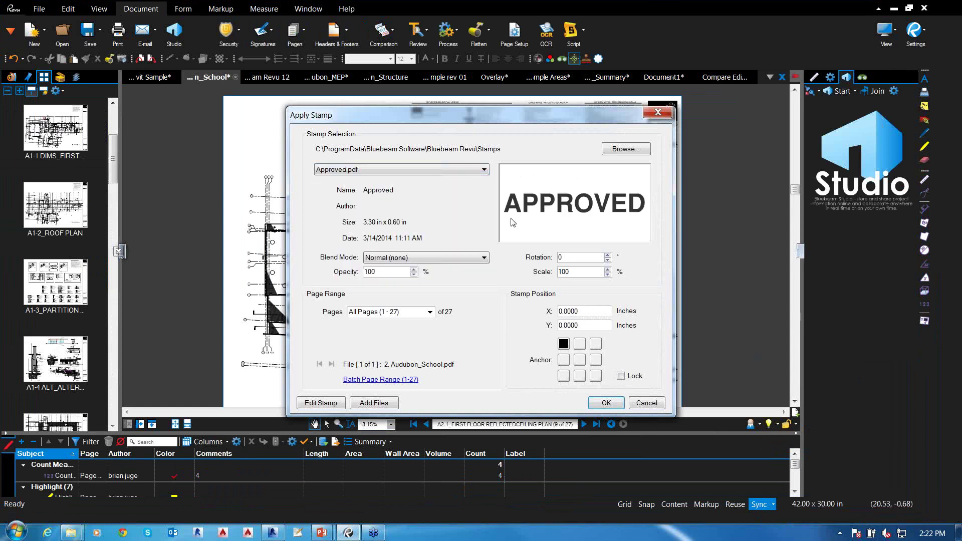
{"action": "left_click_drag", "start_coordinate": [503, 114], "coordinate": [479, 101]}
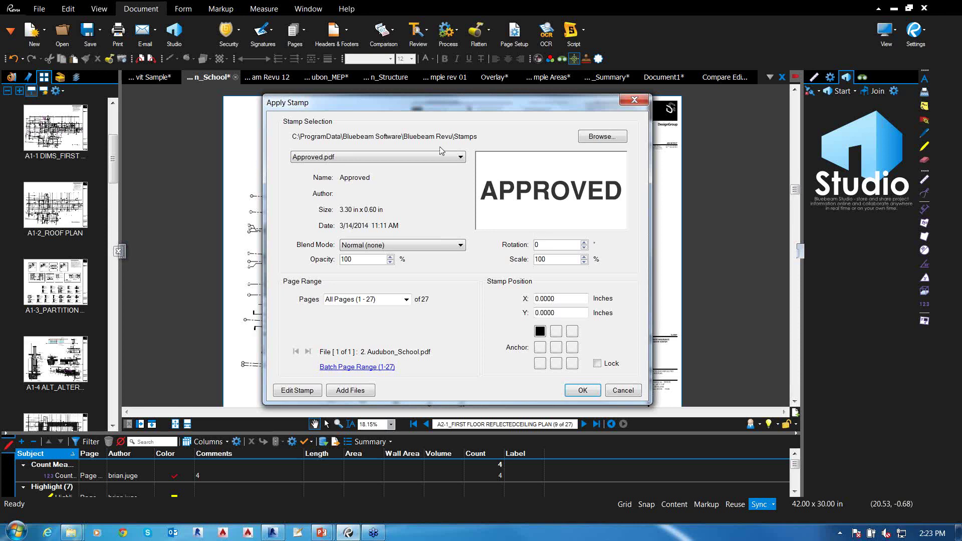
Set the stamp anchor to middle right and open Approved.pdf for editing in its own tab
{"action": "left_click", "coordinate": [460, 156]}
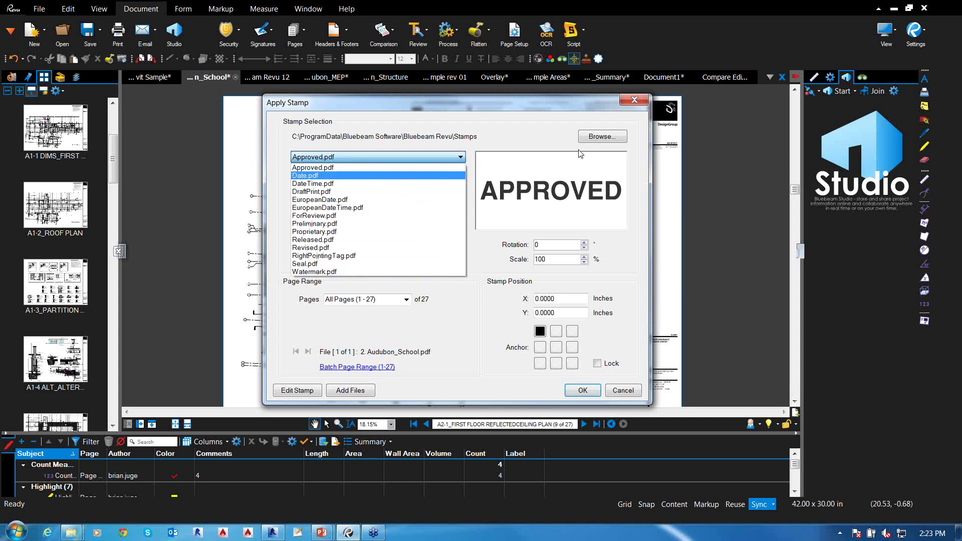
{"action": "left_click", "coordinate": [604, 138]}
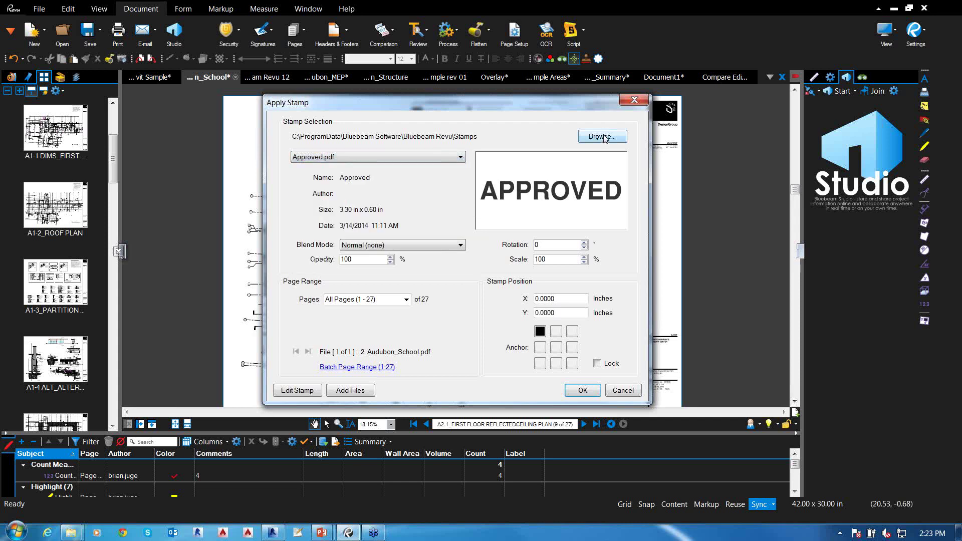
{"action": "left_click", "coordinate": [603, 137]}
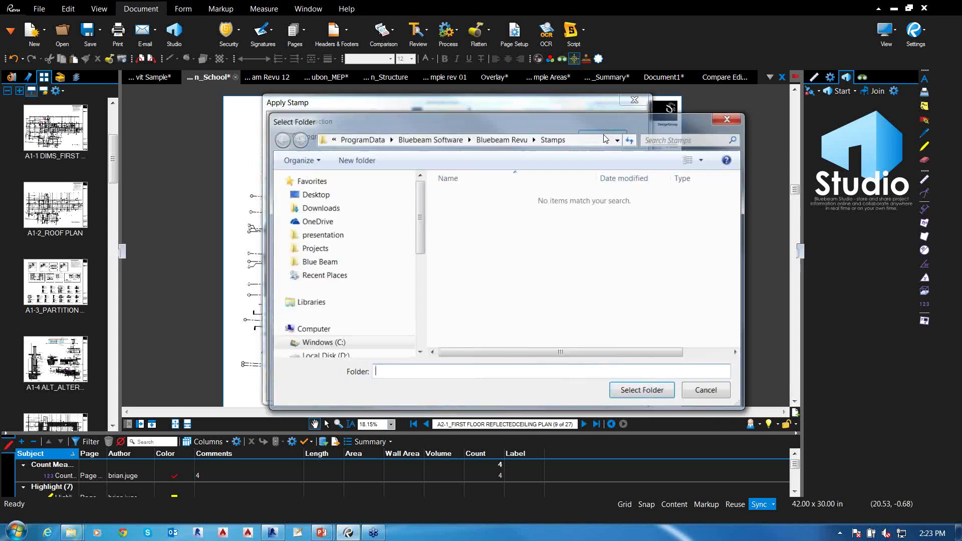
{"action": "left_click", "coordinate": [707, 391]}
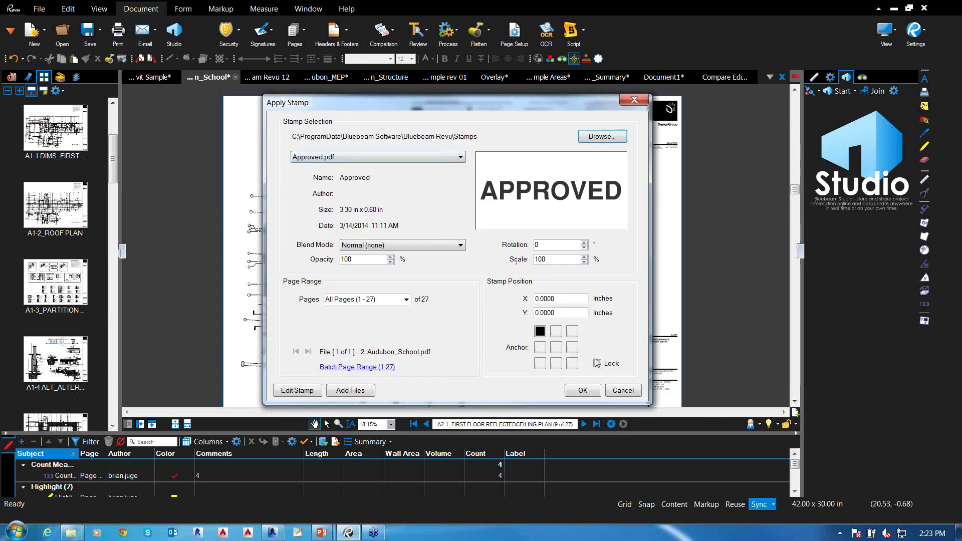
{"action": "left_click", "coordinate": [571, 331]}
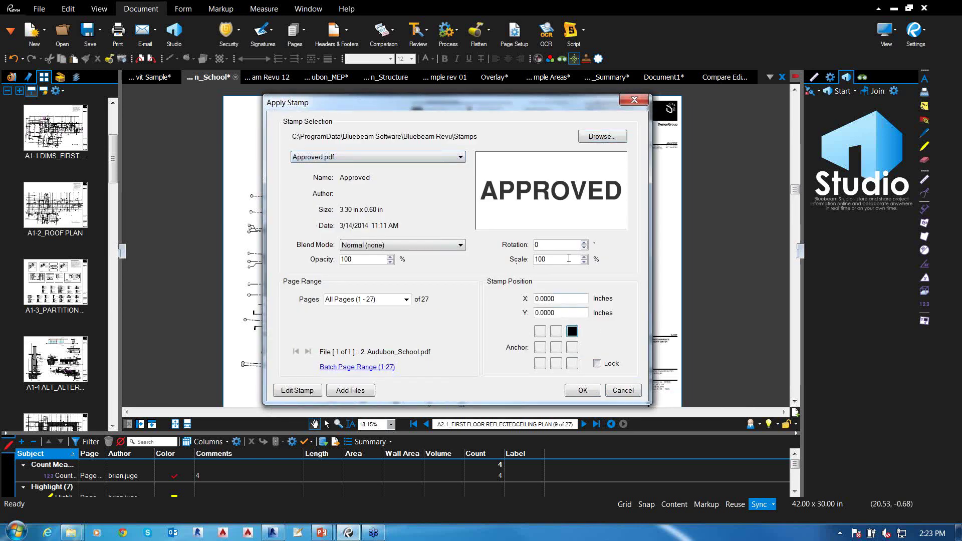
{"action": "left_click", "coordinate": [572, 348]}
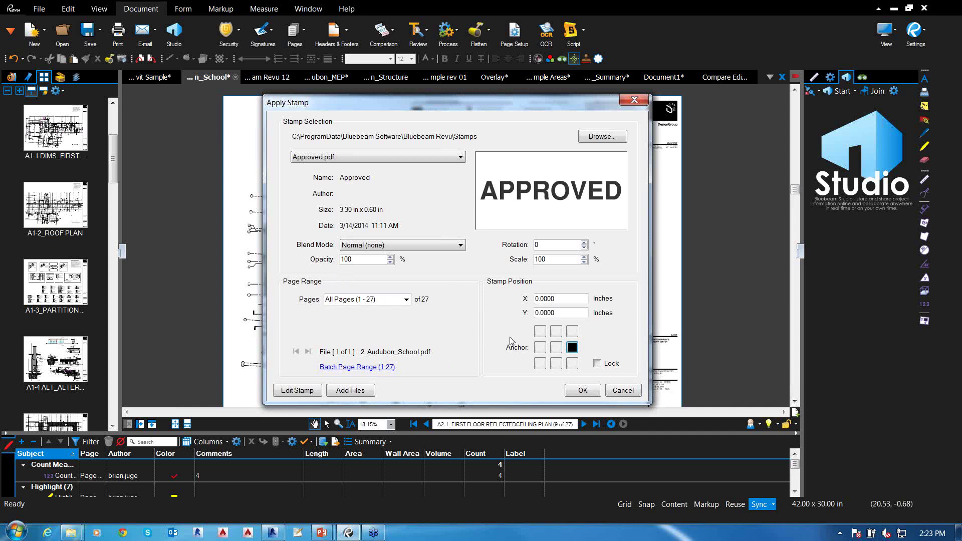
{"action": "left_click", "coordinate": [292, 391]}
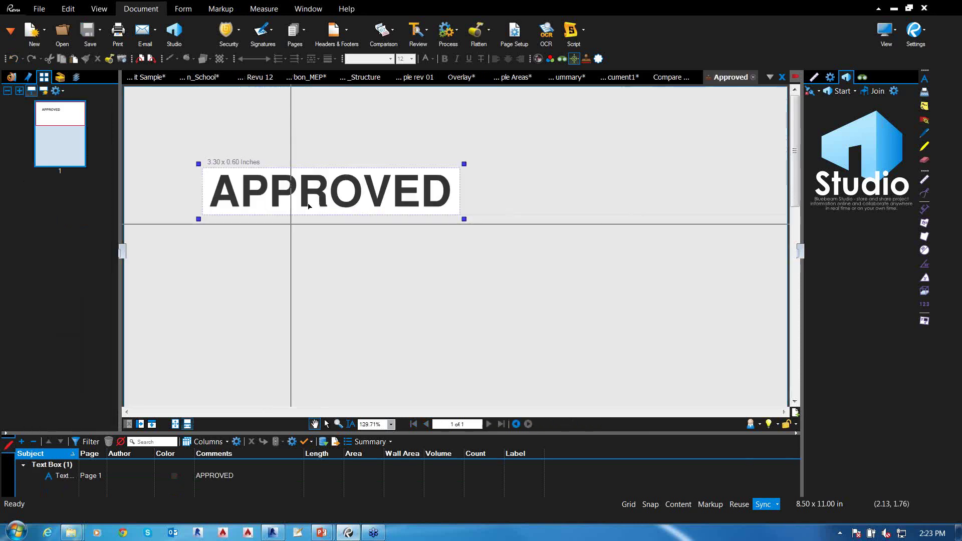
Stamp all 27 pages with Approved.pdf anchored at the middle-right edge
{"action": "left_click", "coordinate": [753, 77]}
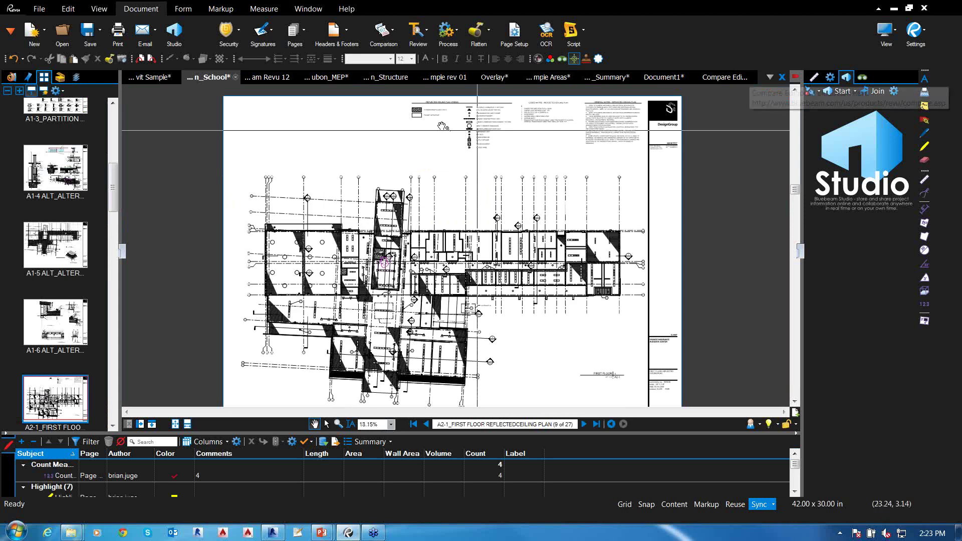
{"action": "left_click", "coordinate": [587, 59]}
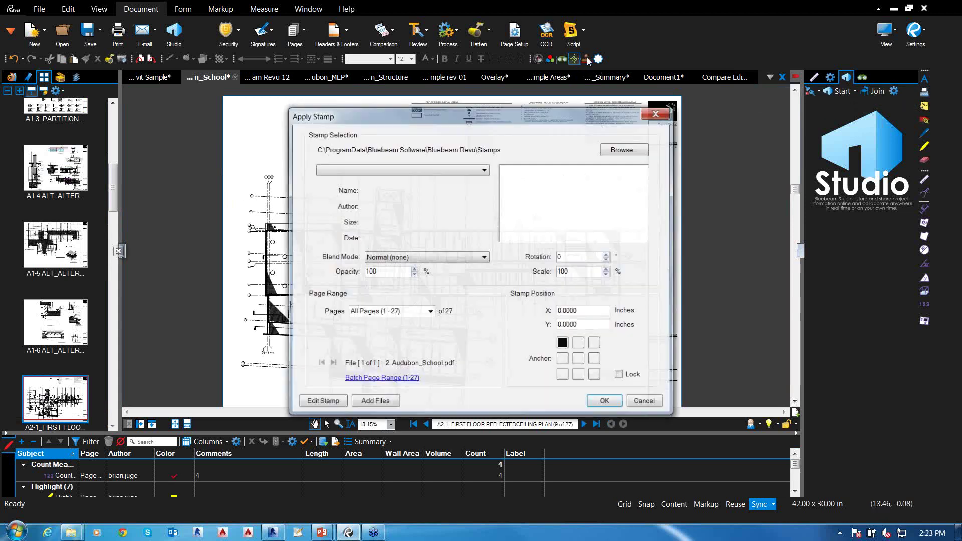
{"action": "left_click", "coordinate": [370, 167]}
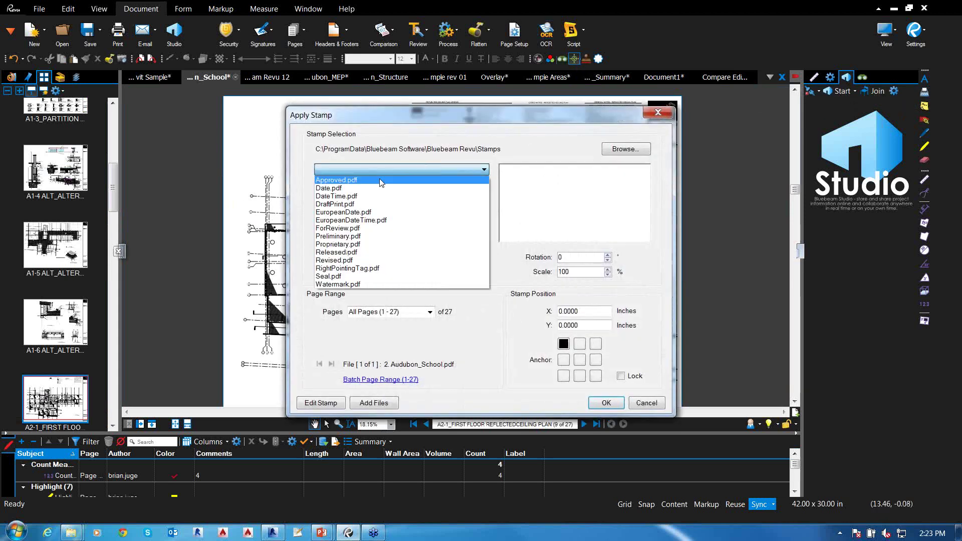
{"action": "left_click", "coordinate": [346, 180]}
{"action": "left_click", "coordinate": [595, 360]}
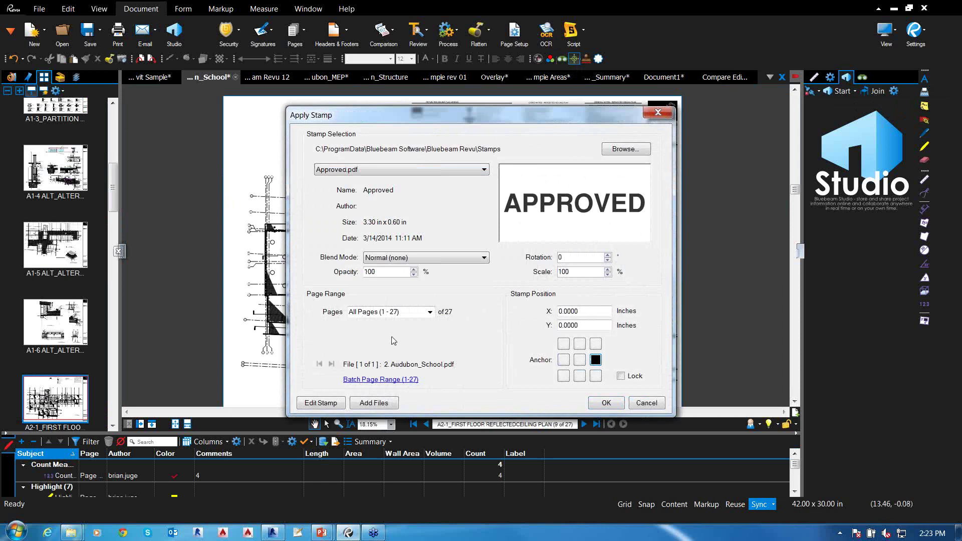
{"action": "left_click", "coordinate": [614, 405]}
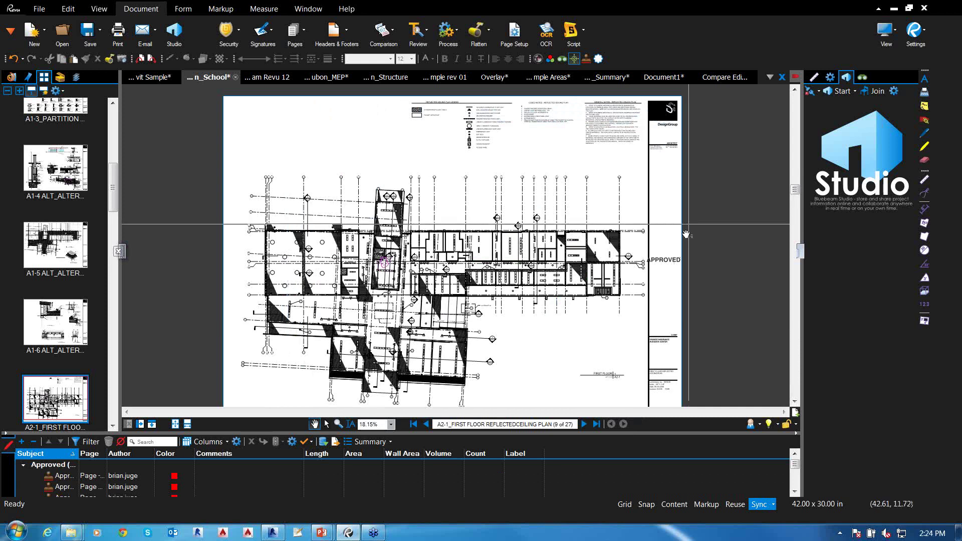
Check the APPROVED stamp on sheets A1-5 ALT and A1-6 ALT
{"action": "scroll", "coordinate": [660, 260], "scroll_direction": "up", "scroll_amount": 2}
{"action": "scroll", "coordinate": [660, 260], "scroll_direction": "up", "scroll_amount": 5}
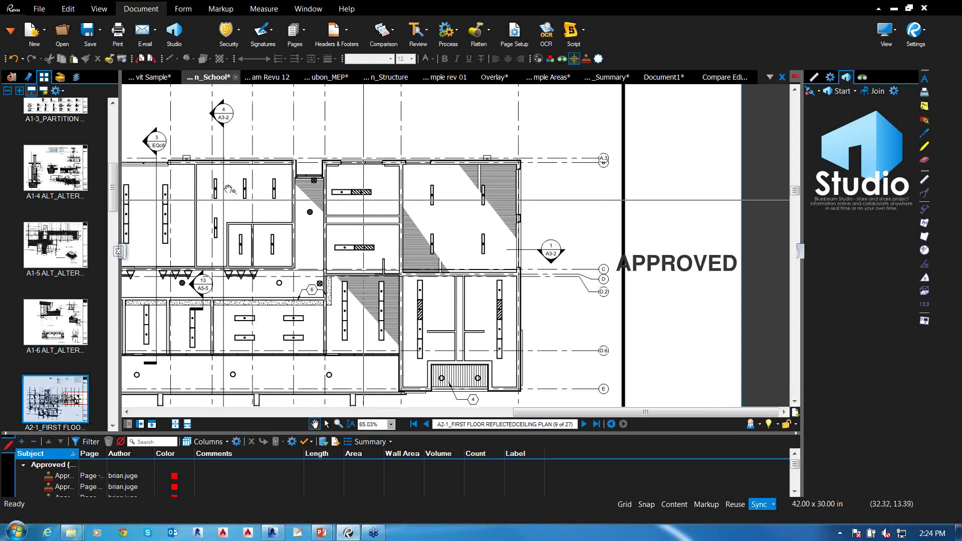
{"action": "left_click", "coordinate": [55, 245]}
{"action": "left_click", "coordinate": [55, 323]}
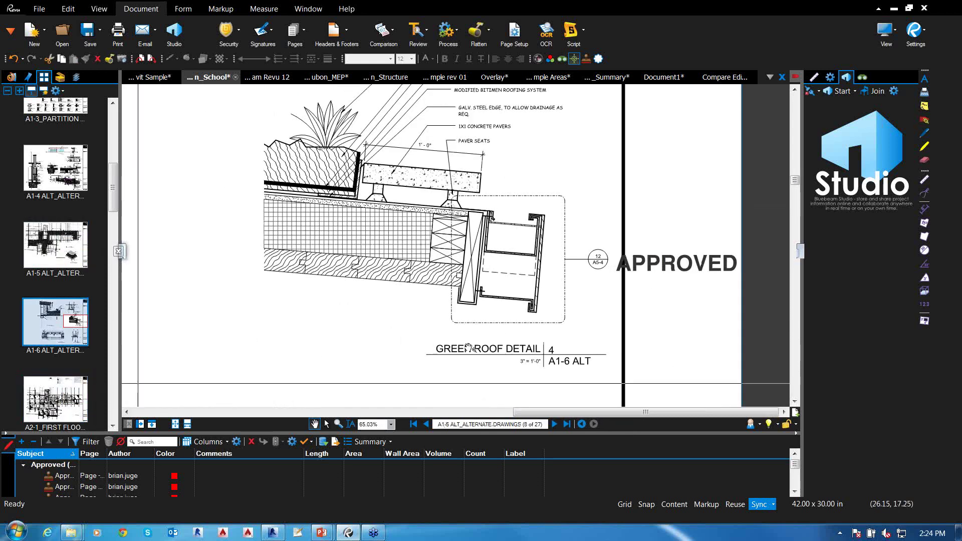
{"action": "scroll", "coordinate": [468, 346], "scroll_direction": "down", "scroll_amount": 3}
{"action": "scroll", "coordinate": [468, 347], "scroll_direction": "down", "scroll_amount": 4}
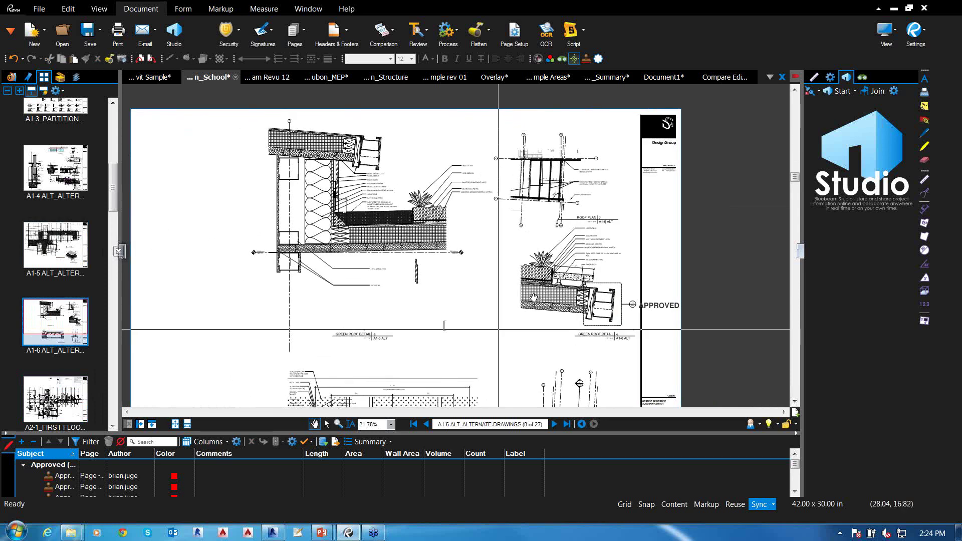
Look over the File Batch options, then go to the A1-1 CO floor callout plan sheet
{"action": "left_click", "coordinate": [39, 9]}
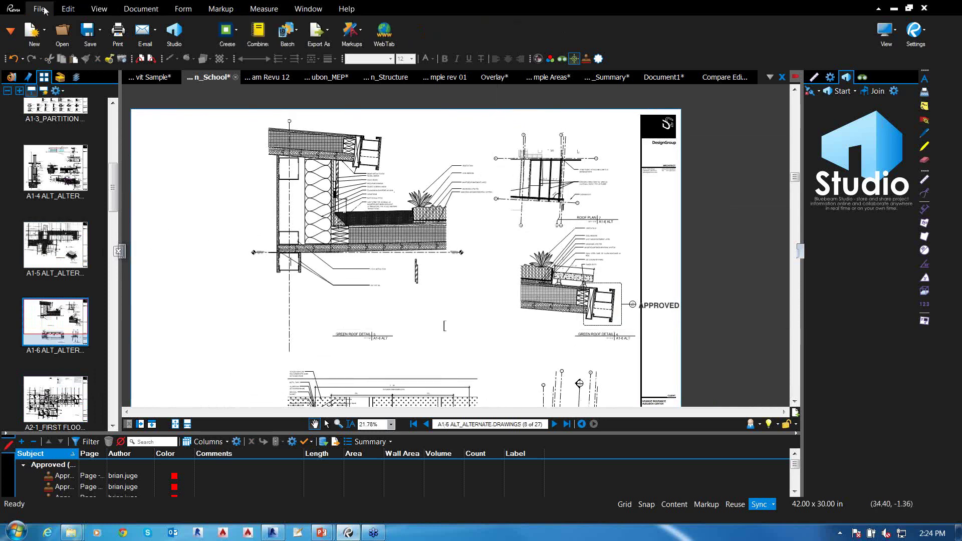
{"action": "left_click", "coordinate": [296, 33]}
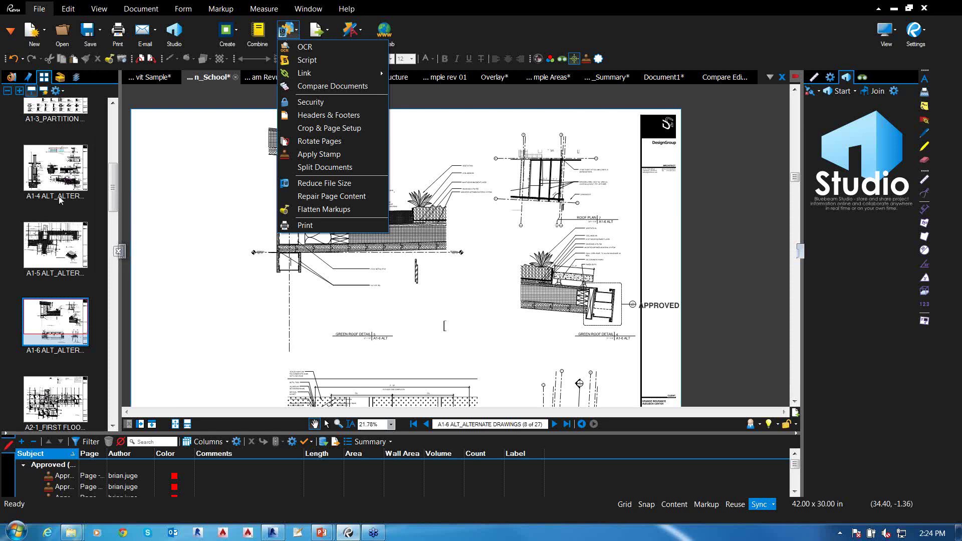
{"action": "left_click", "coordinate": [141, 185]}
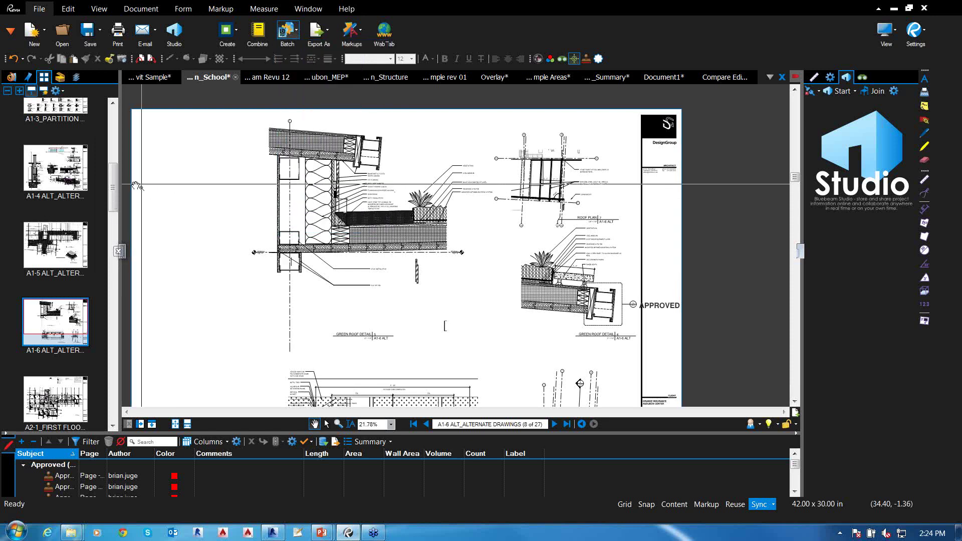
{"action": "scroll", "coordinate": [70, 226], "scroll_direction": "up", "scroll_amount": 5}
{"action": "left_click", "coordinate": [74, 230]}
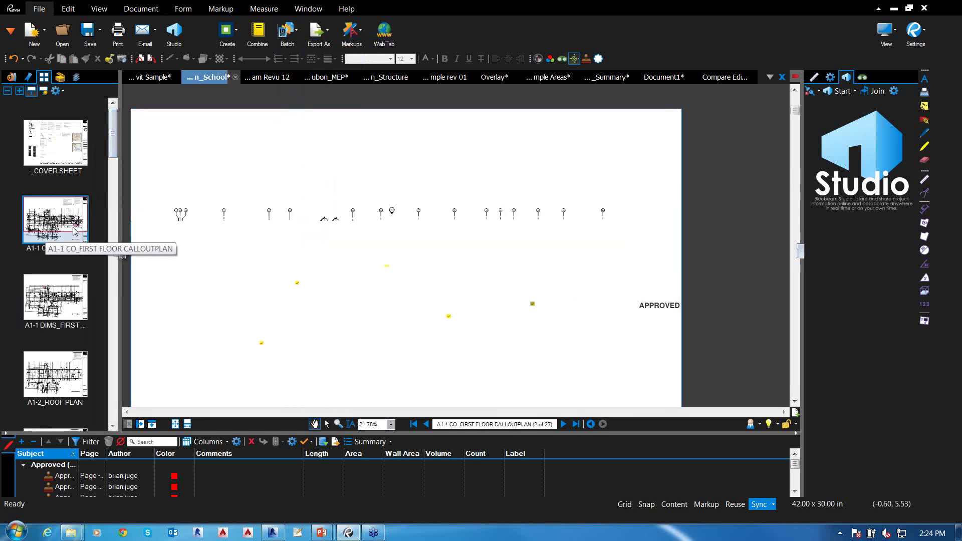
{"action": "scroll", "coordinate": [427, 188], "scroll_direction": "up", "scroll_amount": 8}
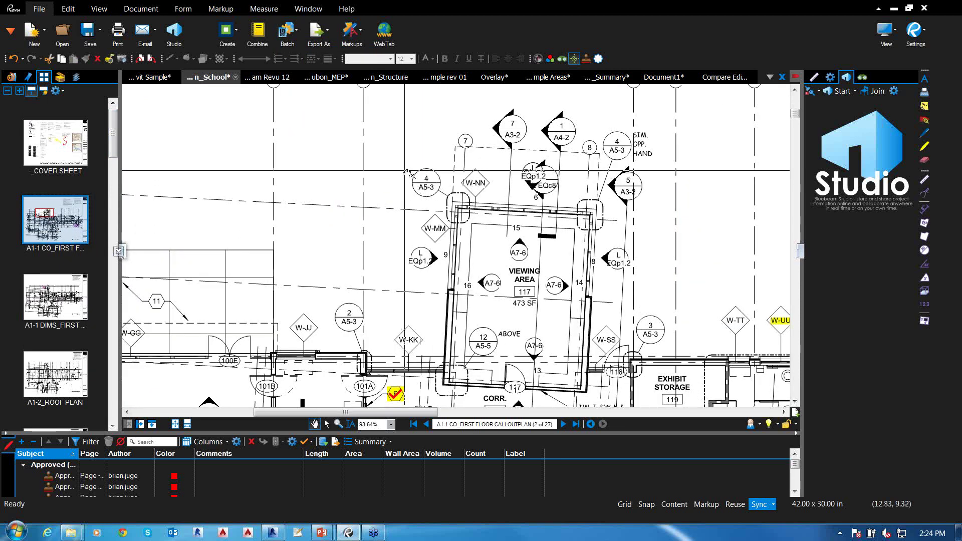
Cancel opening a saved link configuration and start a new Batch Link instead
{"action": "left_click", "coordinate": [288, 31]}
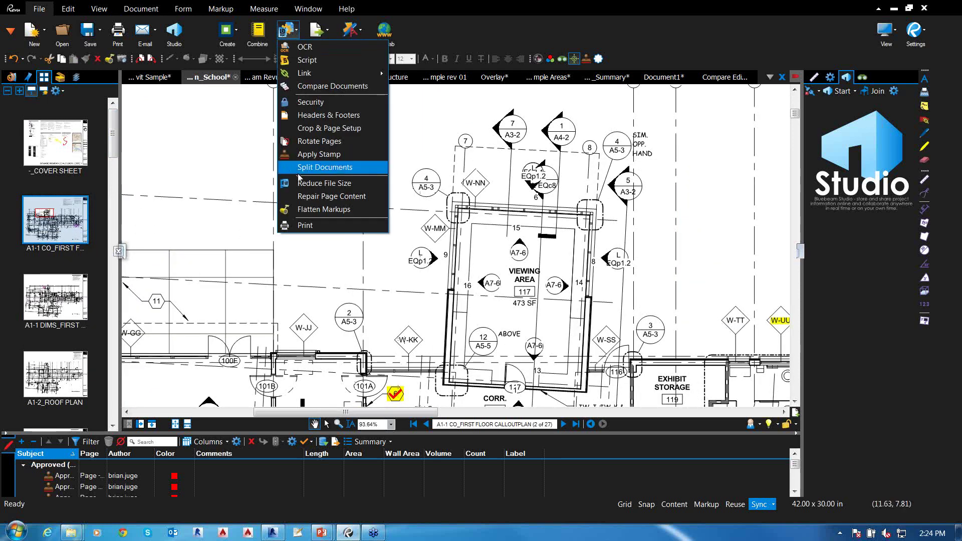
{"action": "mouse_move", "coordinate": [307, 73]}
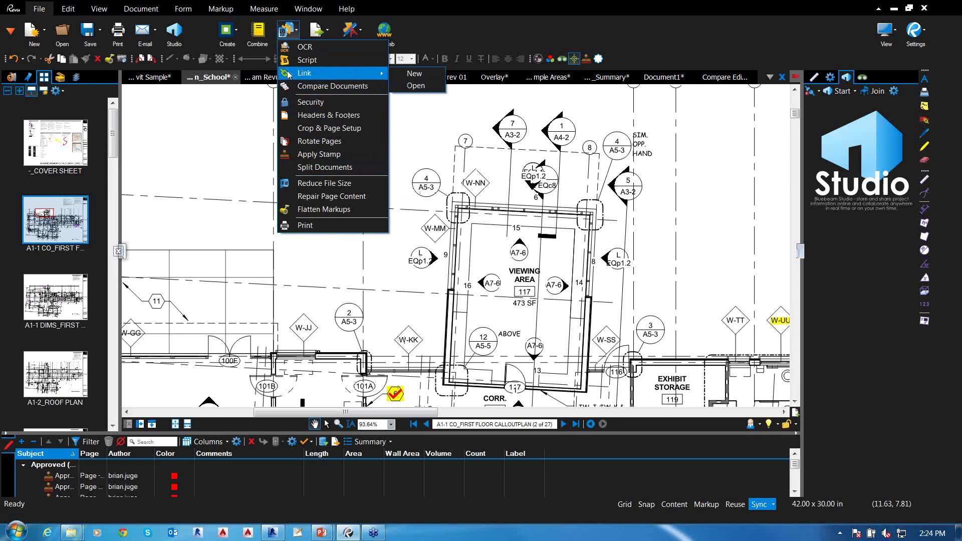
{"action": "left_click", "coordinate": [416, 86]}
{"action": "left_click", "coordinate": [439, 283]}
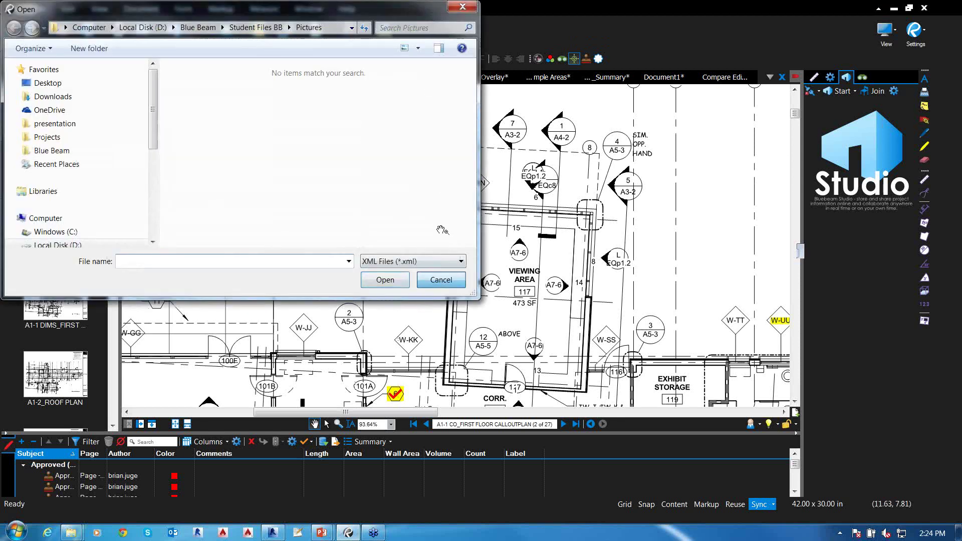
{"action": "left_click", "coordinate": [287, 32]}
{"action": "mouse_move", "coordinate": [311, 73]}
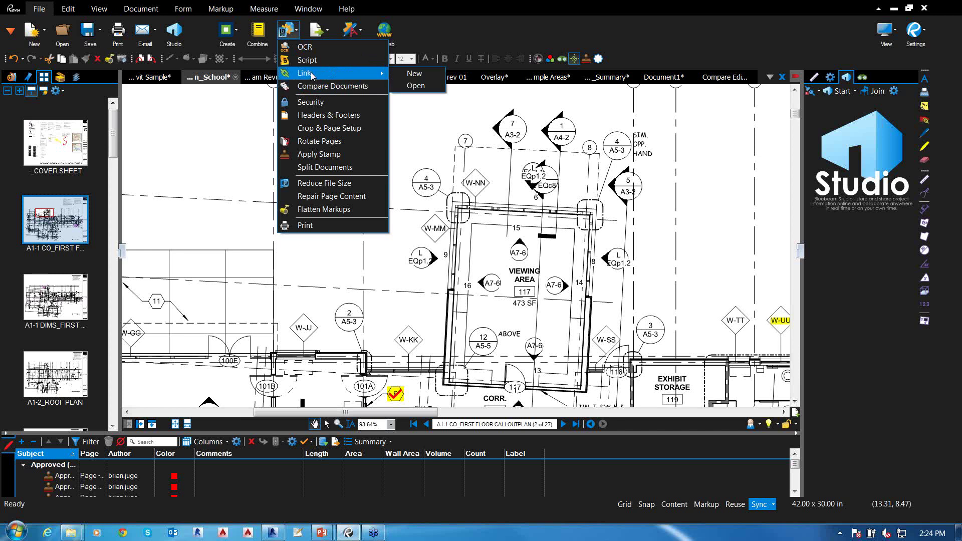
{"action": "key", "text": "Return"}
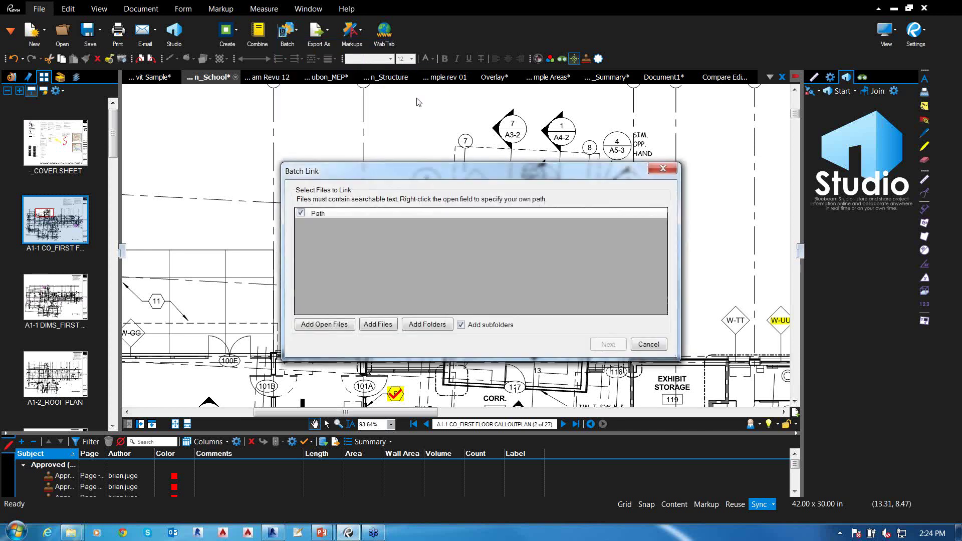
Add all open PDFs, untick Revit Sample, Audubon_MEP, Audubon_Structure, Overlay and the rest, keeping only 2. Audubon_School.pdf
{"action": "left_click", "coordinate": [325, 325]}
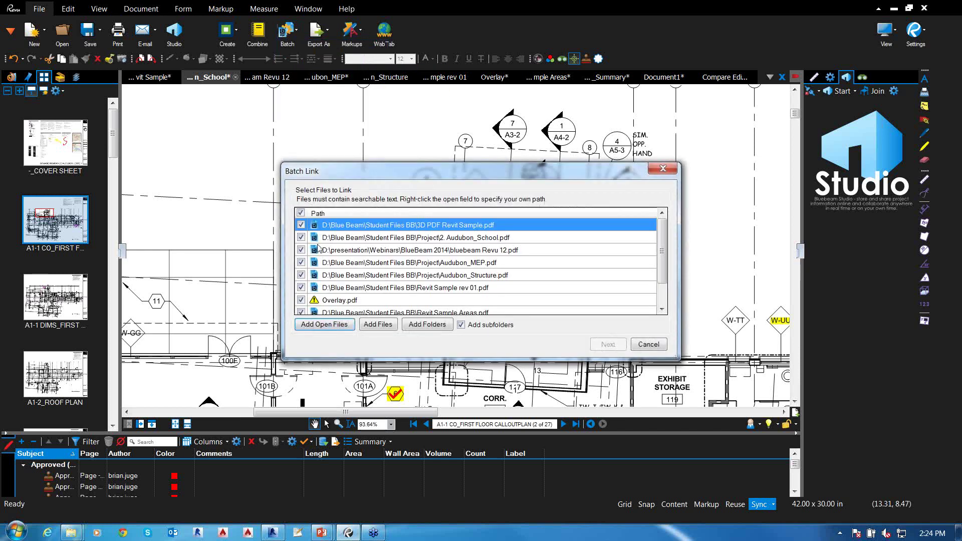
{"action": "left_click", "coordinate": [301, 225]}
{"action": "left_click", "coordinate": [301, 237]}
{"action": "left_click", "coordinate": [301, 249]}
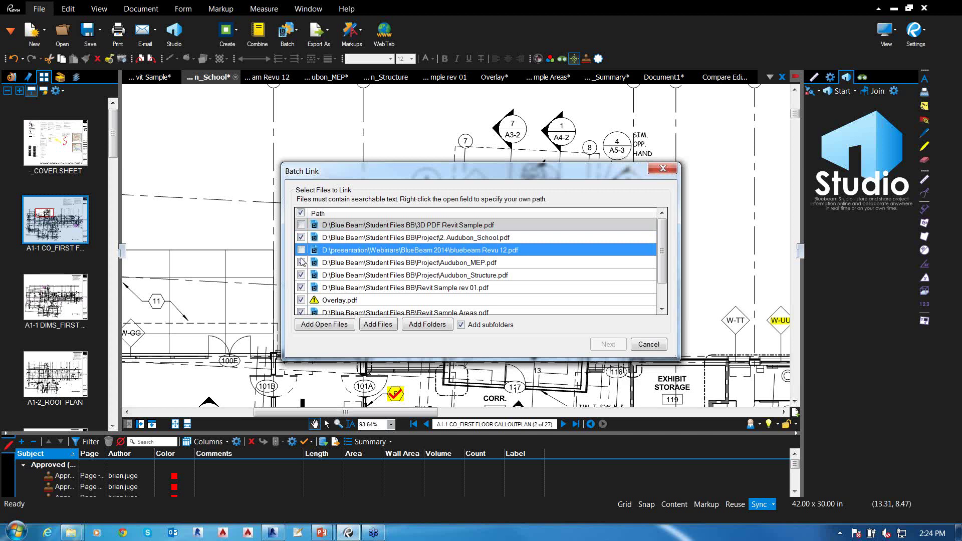
{"action": "left_click", "coordinate": [301, 262]}
{"action": "left_click", "coordinate": [301, 275]}
{"action": "left_click", "coordinate": [301, 263]}
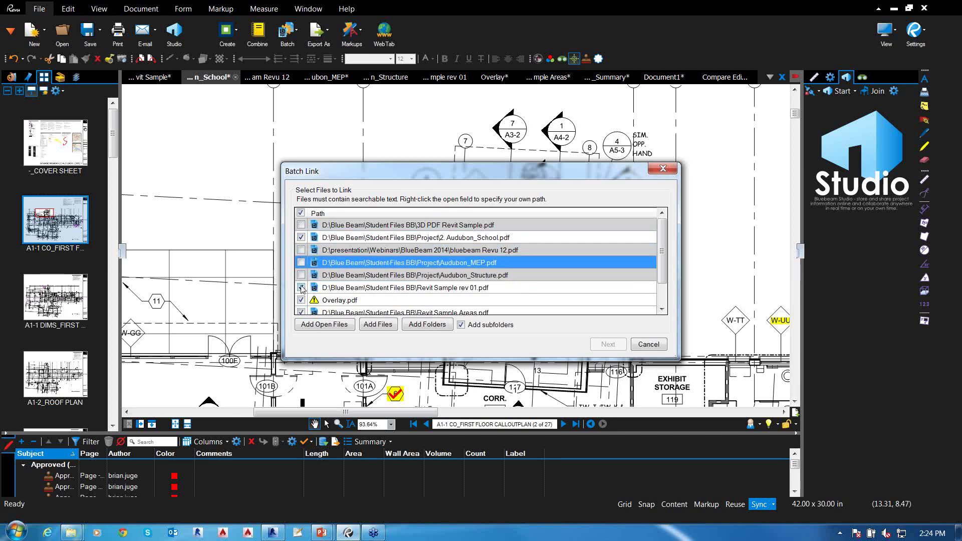
{"action": "left_click", "coordinate": [301, 288]}
{"action": "left_click", "coordinate": [301, 300]}
{"action": "left_click", "coordinate": [301, 312]}
{"action": "scroll", "coordinate": [307, 296], "scroll_direction": "down", "scroll_amount": 1}
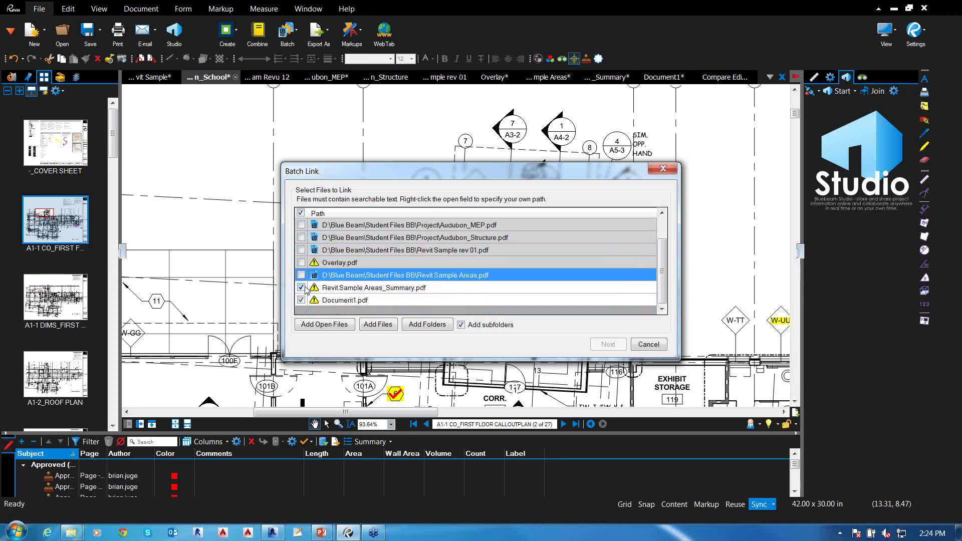
{"action": "left_click", "coordinate": [301, 288]}
{"action": "left_click", "coordinate": [301, 300]}
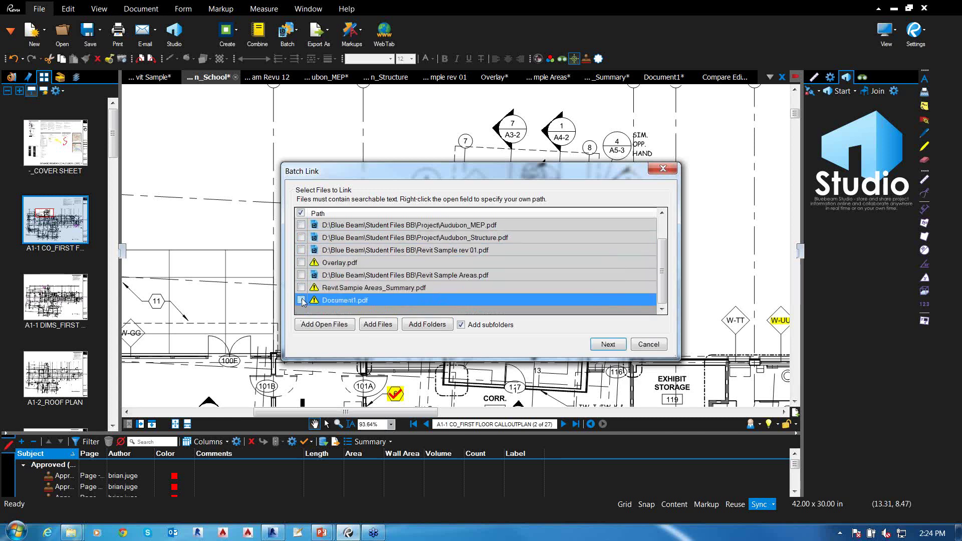
{"action": "left_click", "coordinate": [606, 346]}
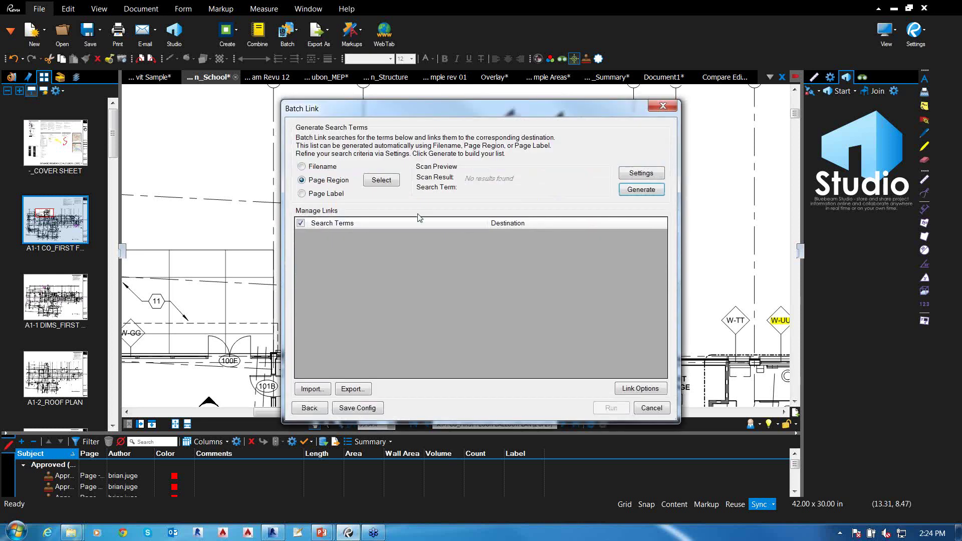
Try file names and page labels as search terms, adjust the filter, and generate the link list
{"action": "left_click", "coordinate": [302, 167]}
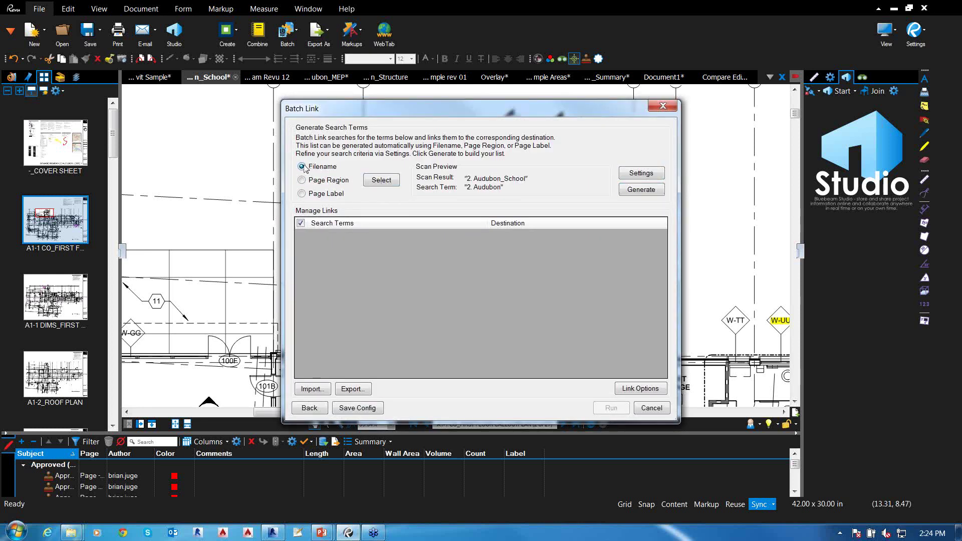
{"action": "left_click", "coordinate": [302, 193]}
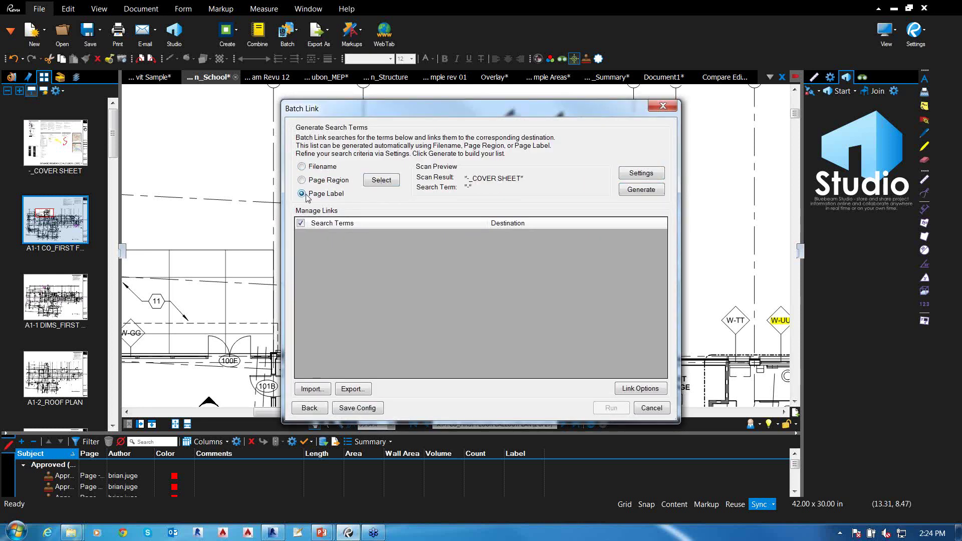
{"action": "left_click", "coordinate": [643, 175]}
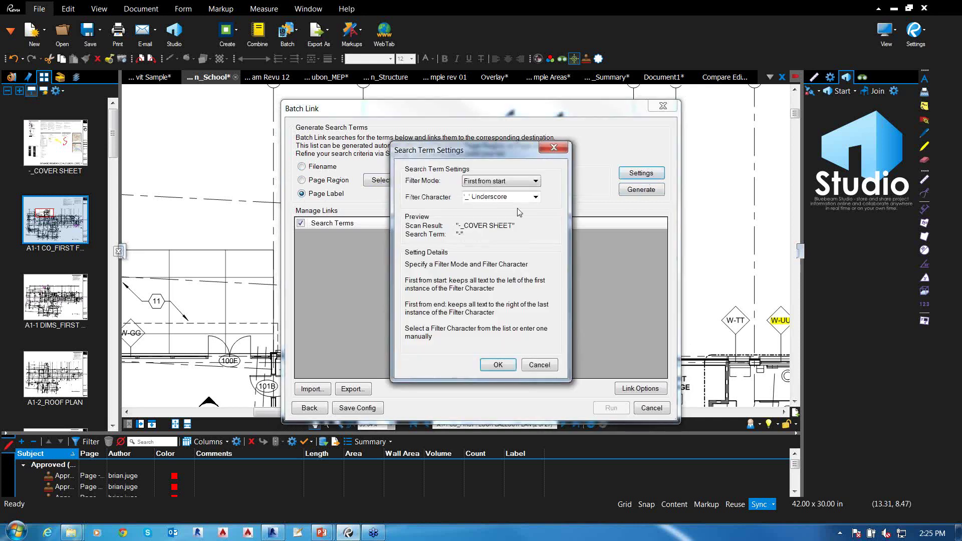
{"action": "left_click", "coordinate": [496, 365]}
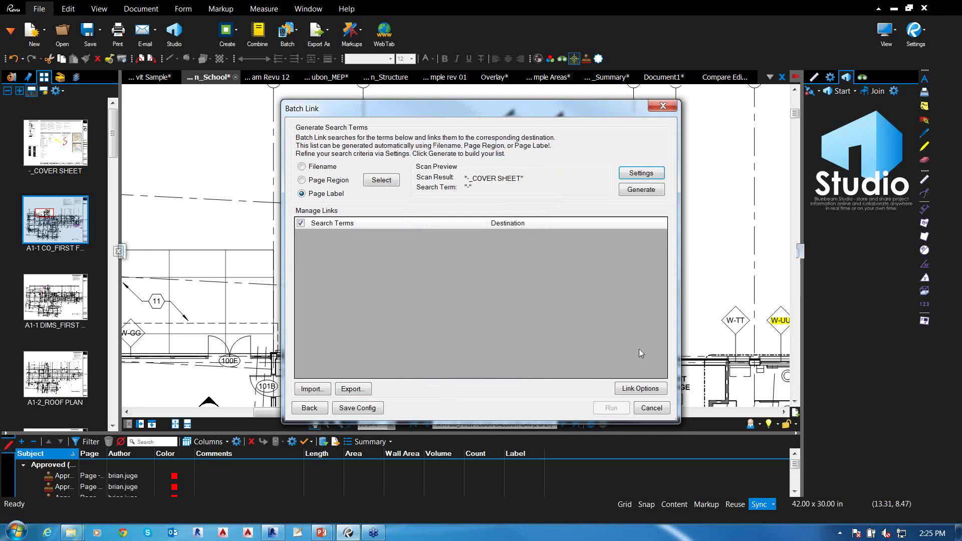
{"action": "left_click", "coordinate": [630, 190]}
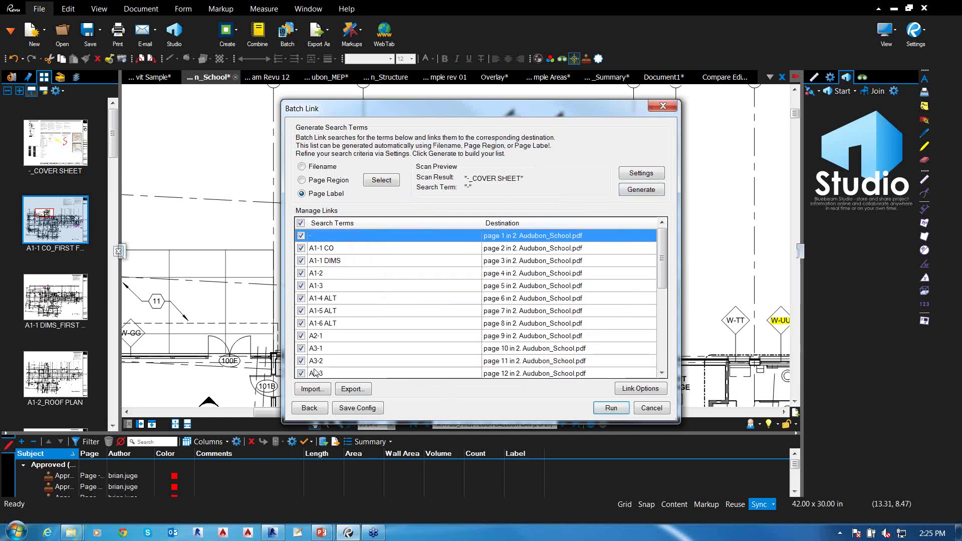
Turn on Highlight Links in Link Options and run the batch linking
{"action": "left_click", "coordinate": [636, 389]}
{"action": "left_click", "coordinate": [418, 274]}
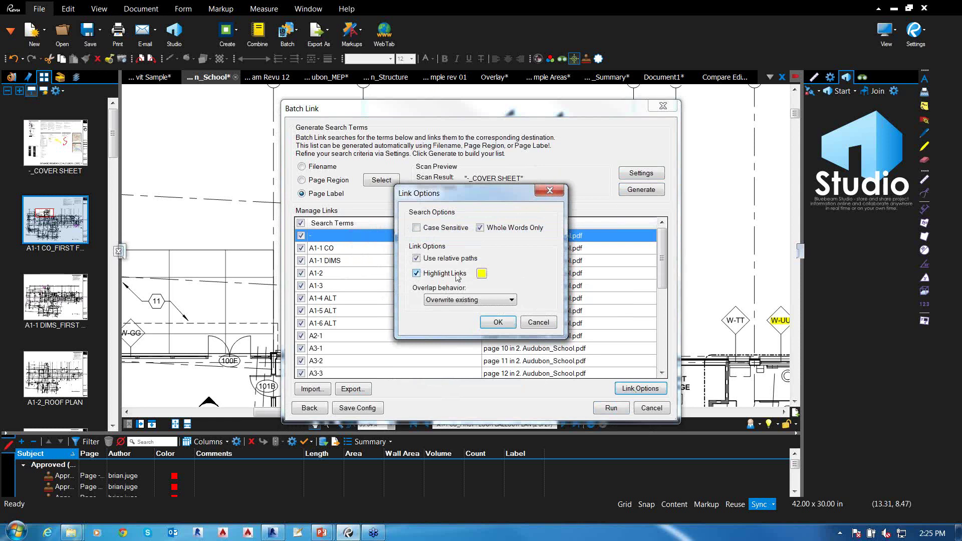
{"action": "left_click", "coordinate": [496, 321]}
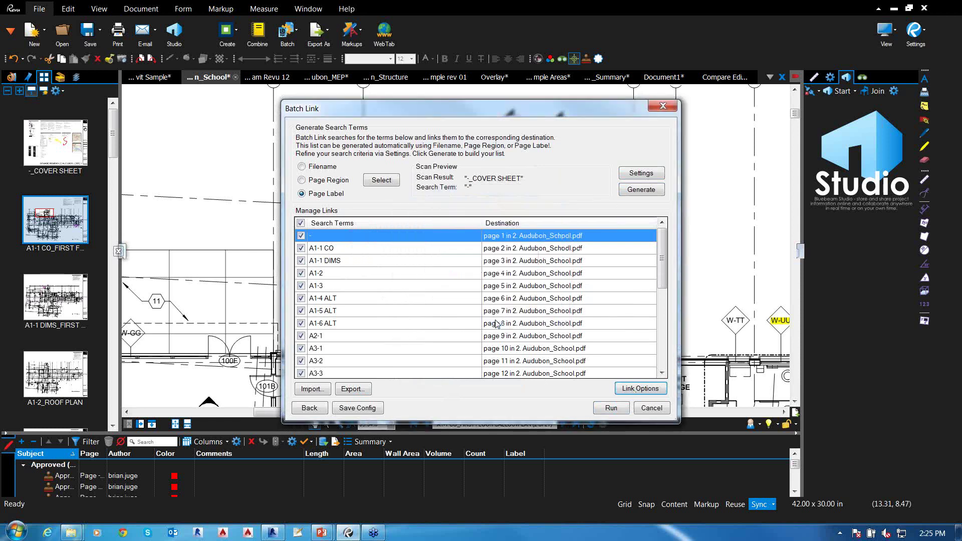
{"action": "left_click", "coordinate": [606, 408]}
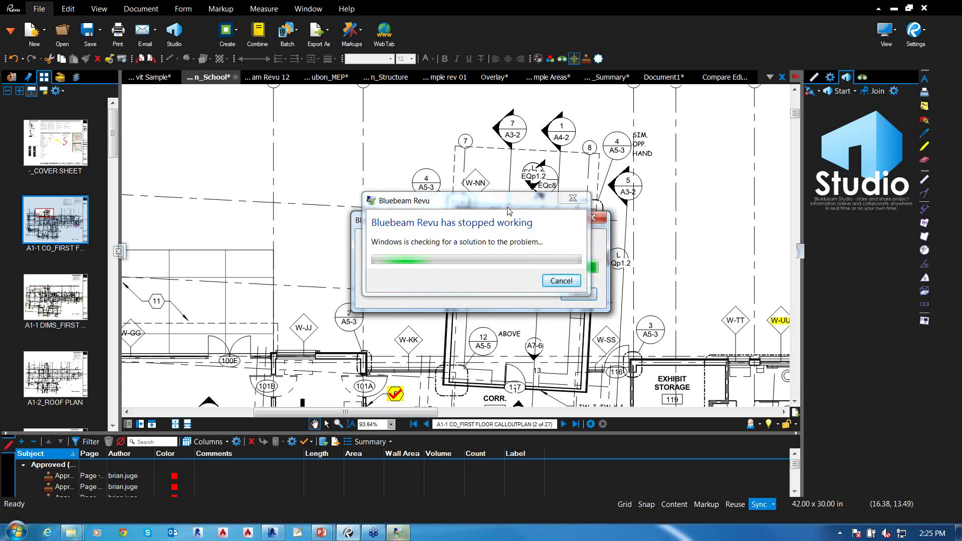
Dismiss the crash report, skip change recovery, and reopen 2. Audubon_School from the file list
{"action": "left_click", "coordinate": [549, 286]}
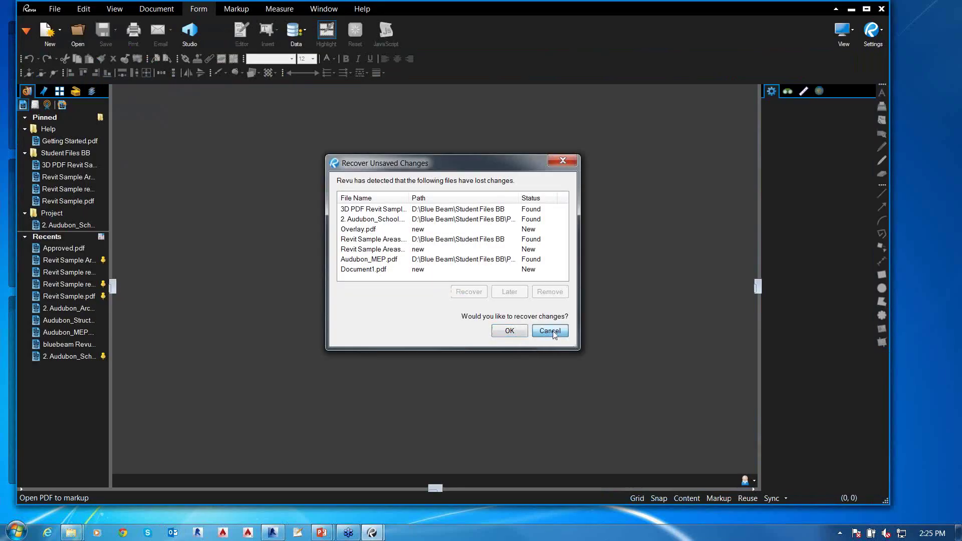
{"action": "left_click", "coordinate": [551, 329]}
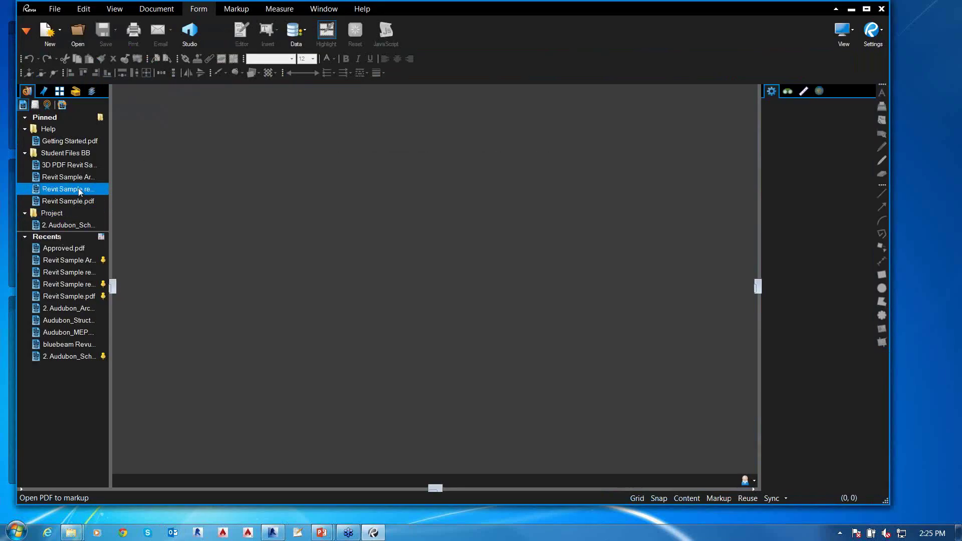
{"action": "left_click", "coordinate": [84, 229]}
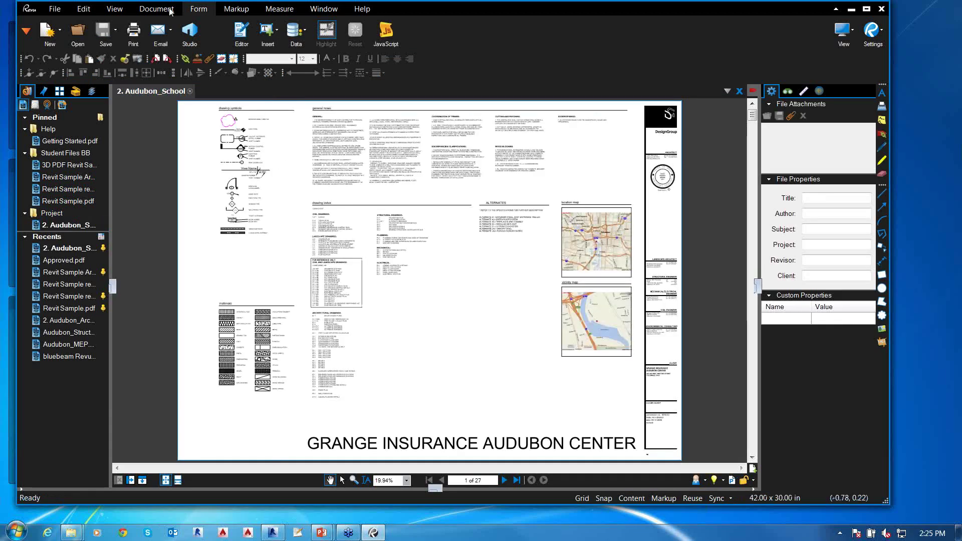
Start a new Batch Link job with the open file and move on to search terms
{"action": "left_click", "coordinate": [55, 8]}
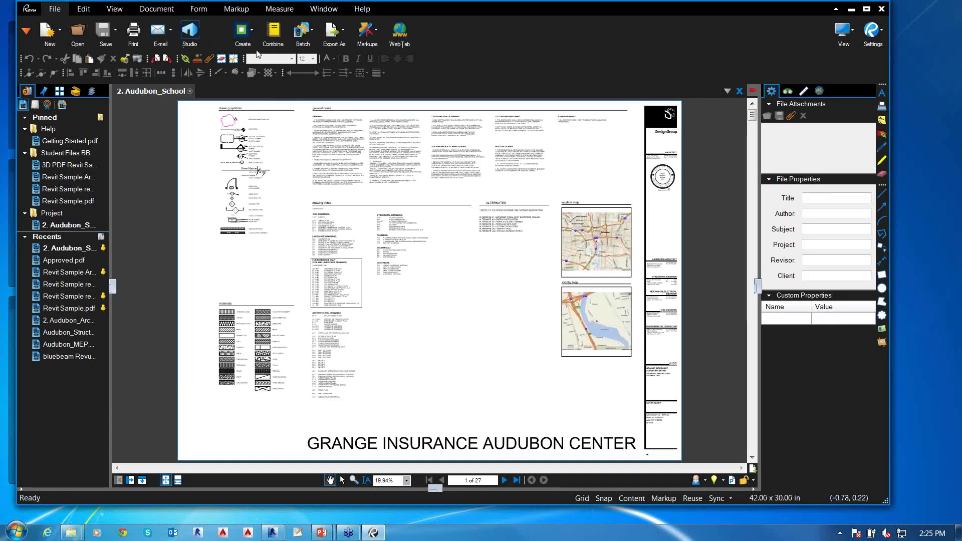
{"action": "left_click", "coordinate": [309, 34]}
{"action": "mouse_move", "coordinate": [321, 74]}
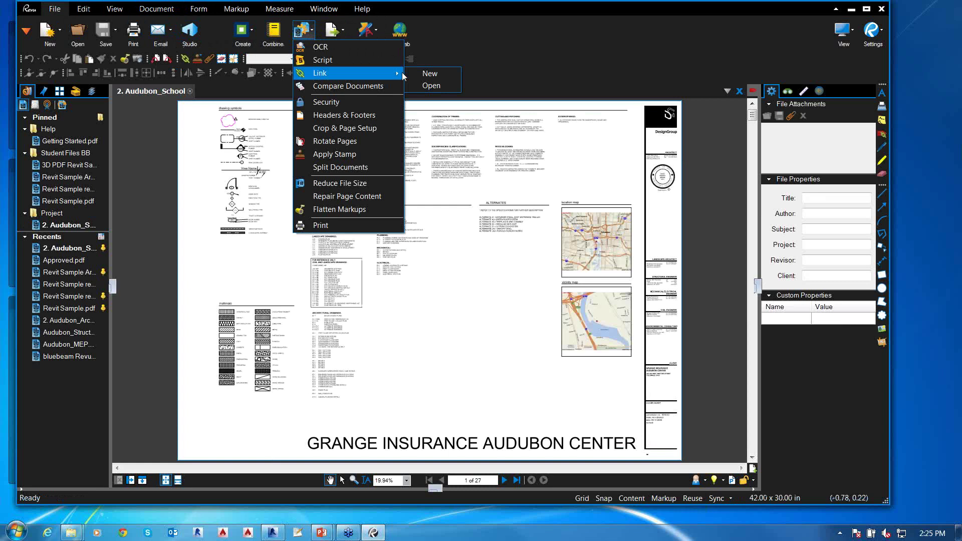
{"action": "left_click", "coordinate": [430, 74]}
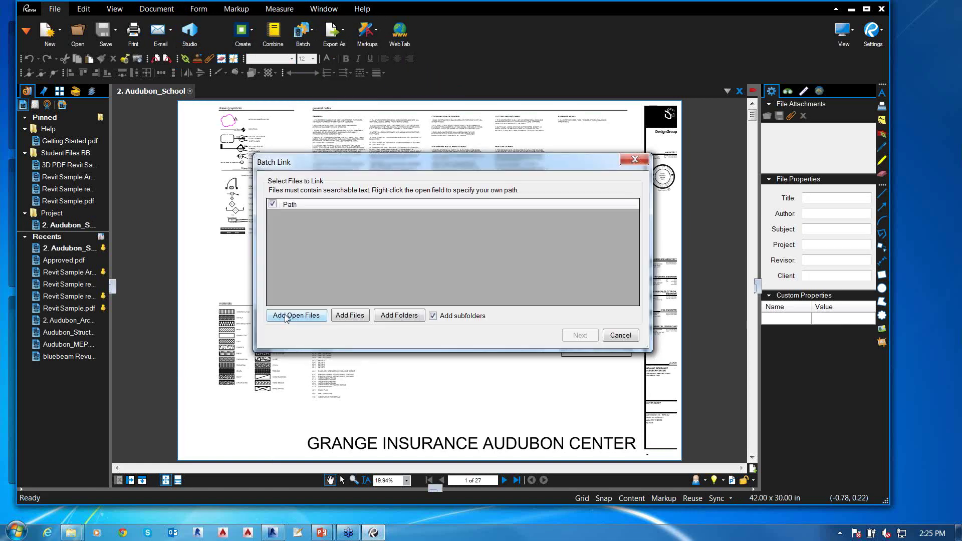
{"action": "left_click", "coordinate": [580, 335]}
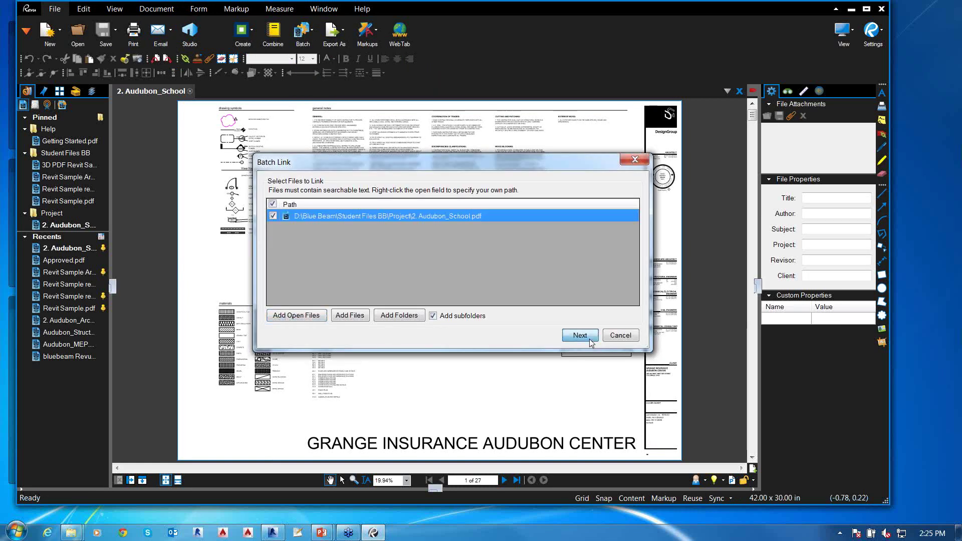
Use the title block's sheet-number area as the Page Region and generate the link list
{"action": "left_click", "coordinate": [295, 172]}
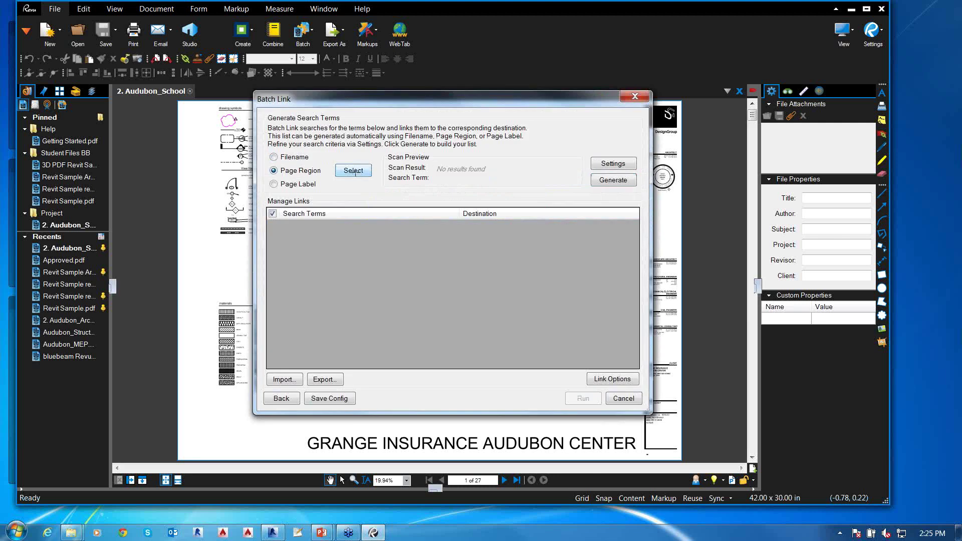
{"action": "left_click", "coordinate": [353, 171]}
{"action": "scroll", "coordinate": [646, 440], "scroll_direction": "up", "scroll_amount": 3}
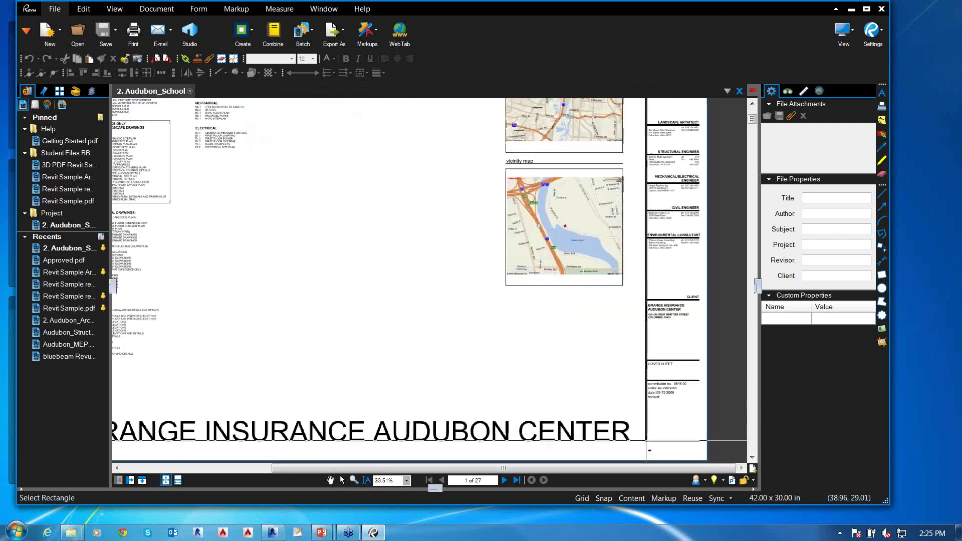
{"action": "scroll", "coordinate": [646, 441], "scroll_direction": "up", "scroll_amount": 3}
{"action": "left_click_drag", "start_coordinate": [603, 319], "coordinate": [677, 339]}
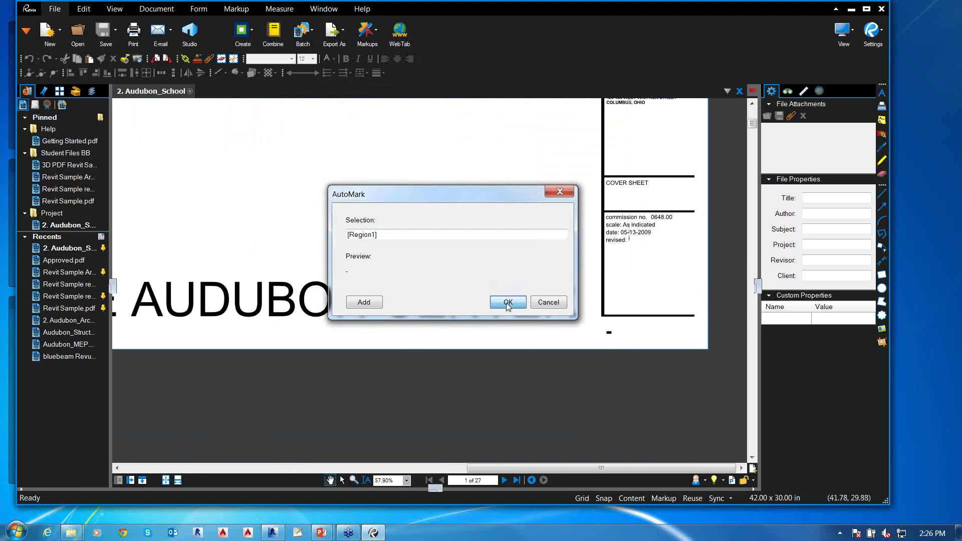
{"action": "left_click", "coordinate": [508, 302]}
{"action": "left_click", "coordinate": [608, 179]}
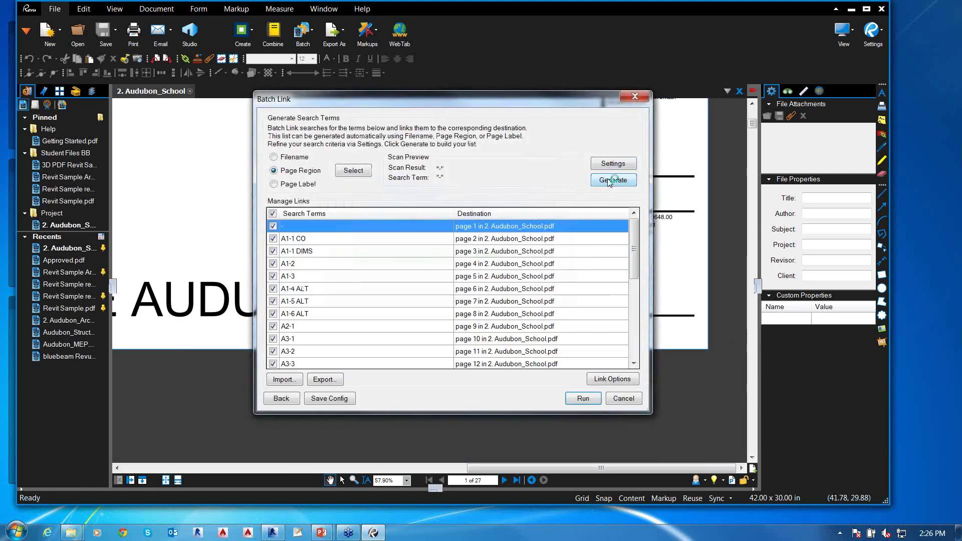
Run the batch with highlighted links, creating 1253 hyperlinks, and close the summary
{"action": "left_click", "coordinate": [605, 381]}
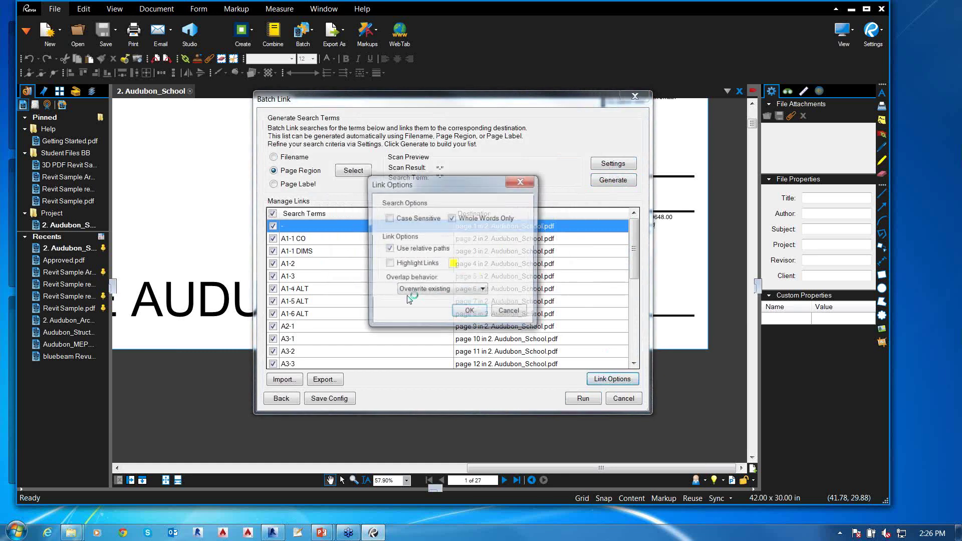
{"action": "left_click", "coordinate": [473, 314]}
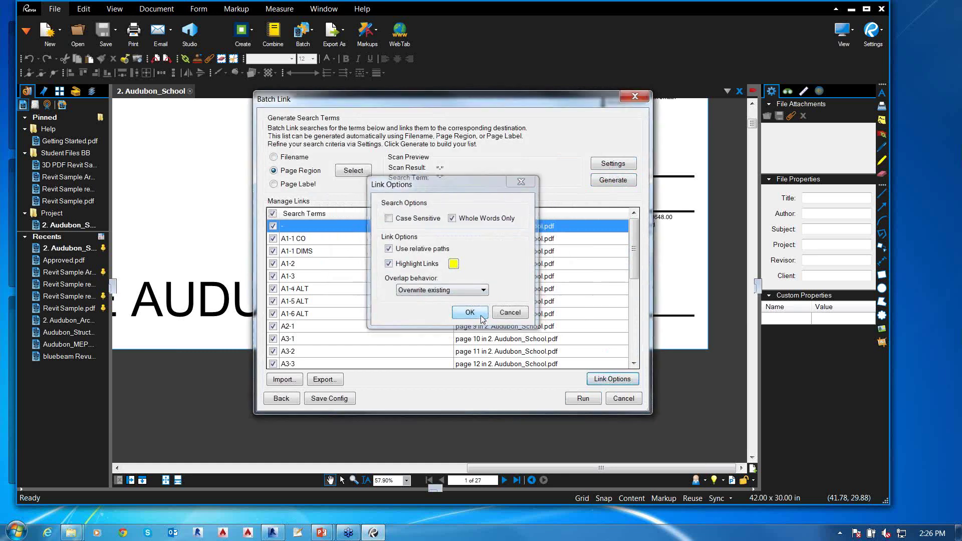
{"action": "left_click", "coordinate": [583, 399]}
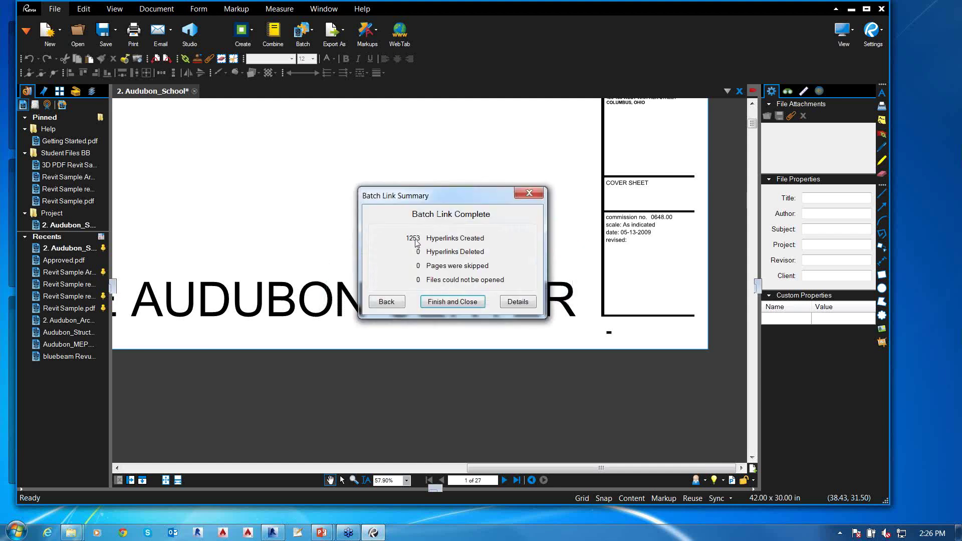
{"action": "left_click", "coordinate": [450, 302]}
{"action": "scroll", "coordinate": [445, 306], "scroll_direction": "down", "scroll_amount": 6}
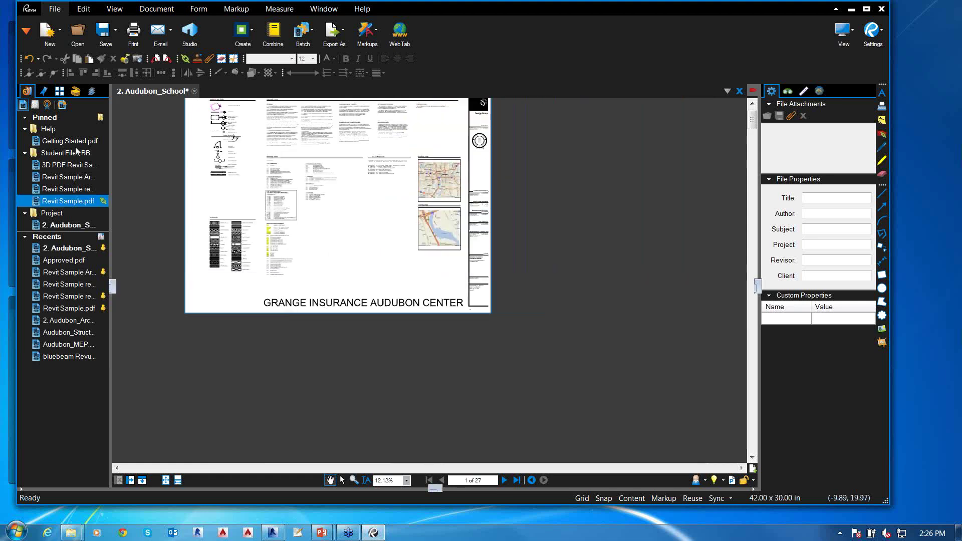
{"action": "left_click", "coordinate": [59, 91]}
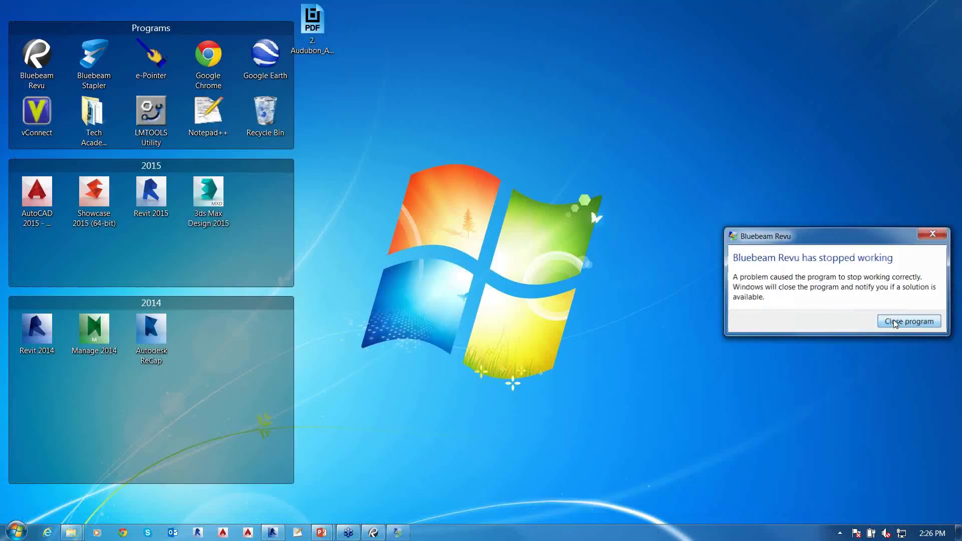
Dismiss the crash report, relaunch Revu without recovering changes, and open Revit Sample.pdf
{"action": "left_click", "coordinate": [893, 320]}
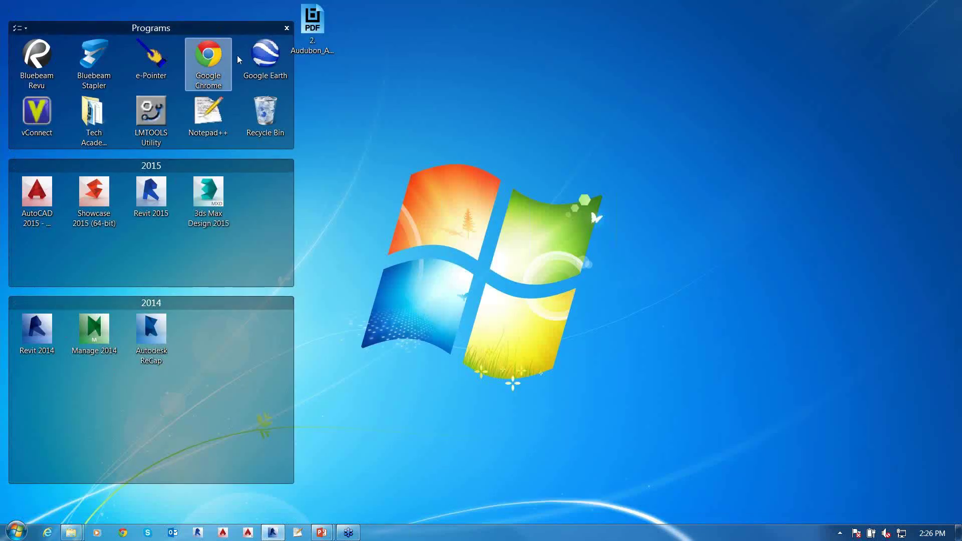
{"action": "double_click", "coordinate": [31, 67]}
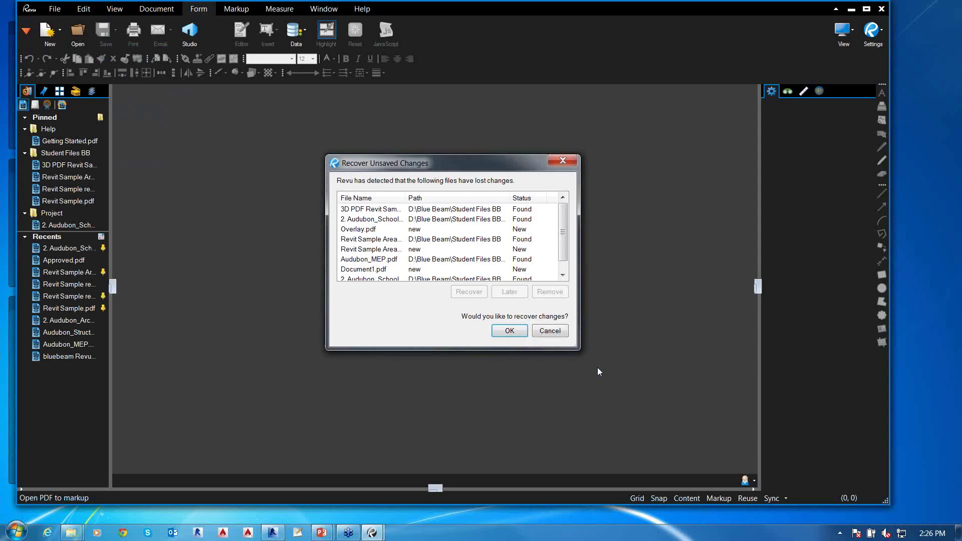
{"action": "left_click", "coordinate": [549, 331]}
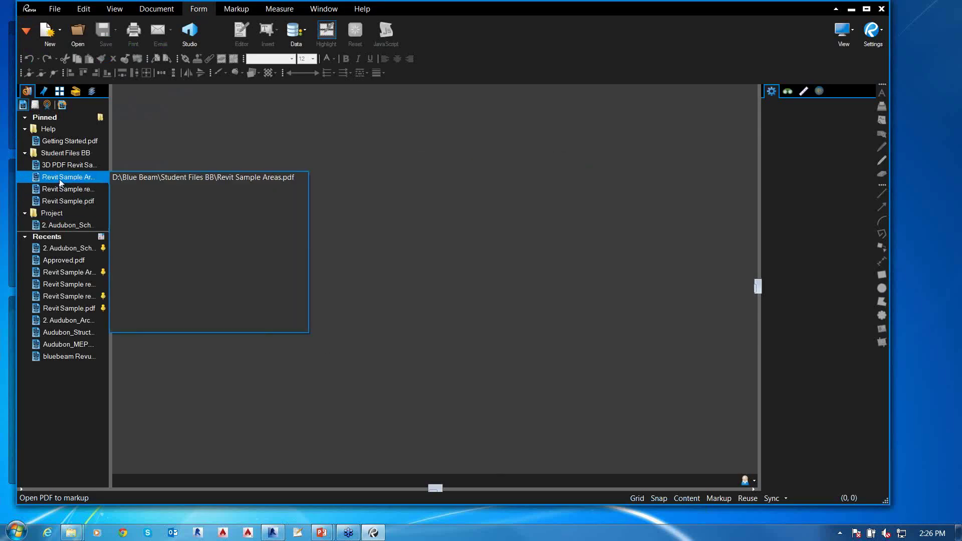
{"action": "left_click", "coordinate": [62, 201]}
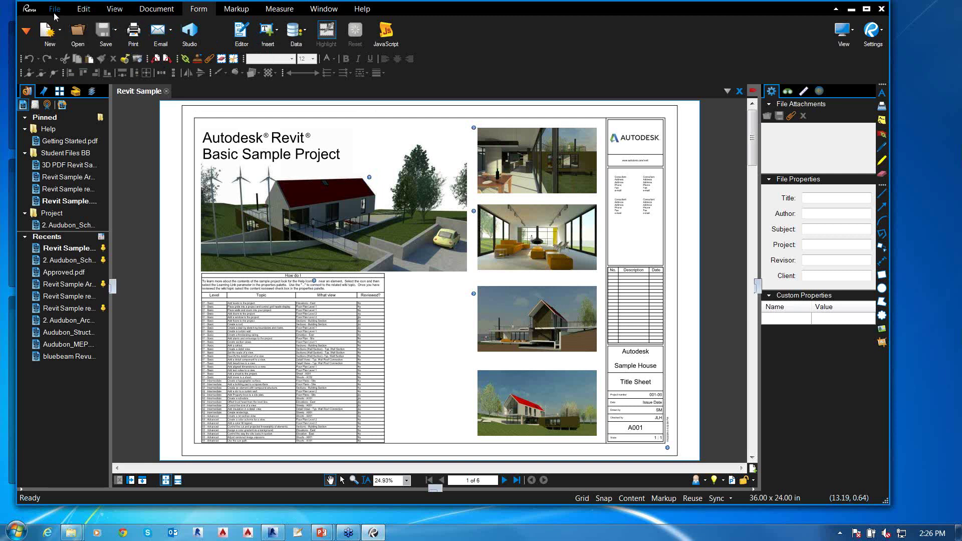
Start a new Batch Link job with the open Revit Sample file added
{"action": "left_click", "coordinate": [54, 9]}
{"action": "left_click", "coordinate": [302, 31]}
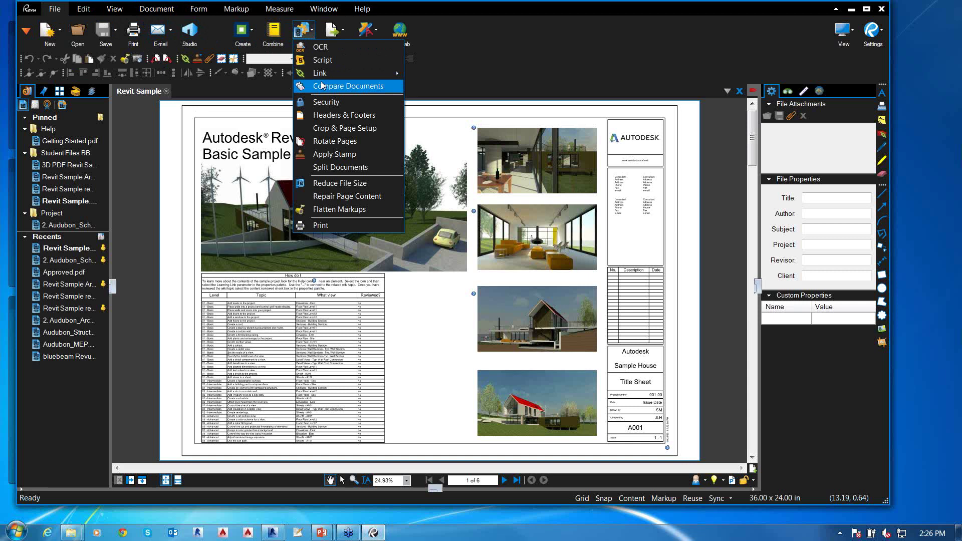
{"action": "mouse_move", "coordinate": [325, 75]}
{"action": "left_click", "coordinate": [438, 76]}
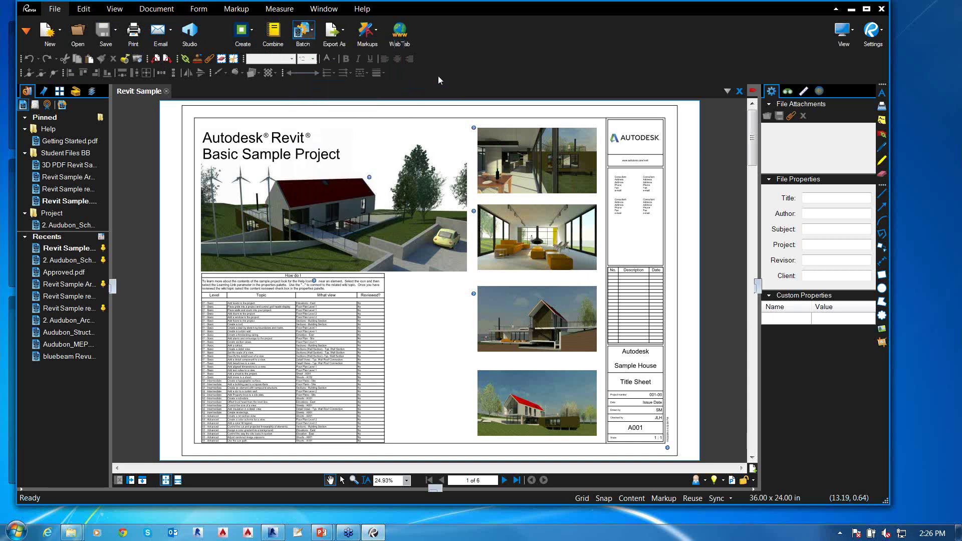
{"action": "left_click", "coordinate": [311, 316]}
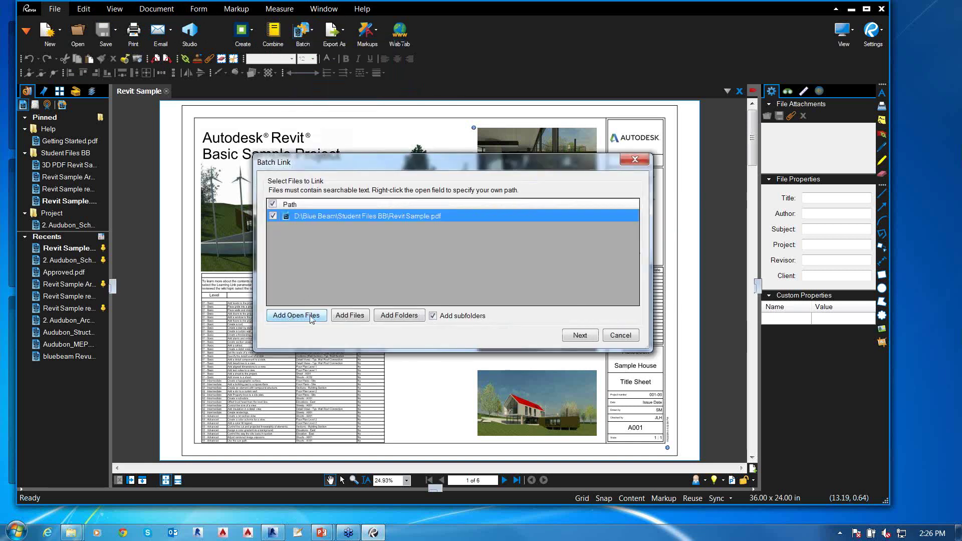
{"action": "left_click", "coordinate": [576, 338]}
Use the A001 sheet-number region as search term, generate A001–A105 links, and run to create 8 links
{"action": "left_click", "coordinate": [315, 173]}
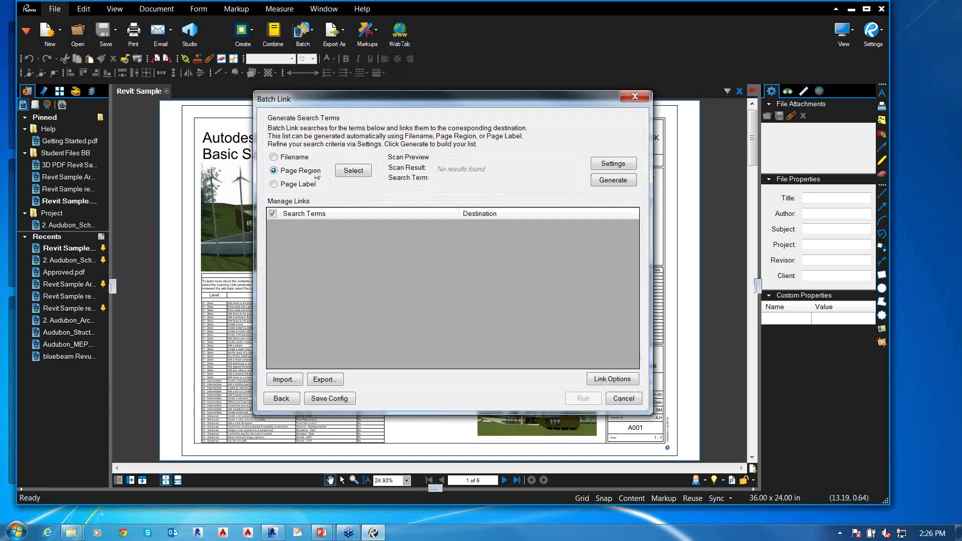
{"action": "left_click", "coordinate": [337, 168]}
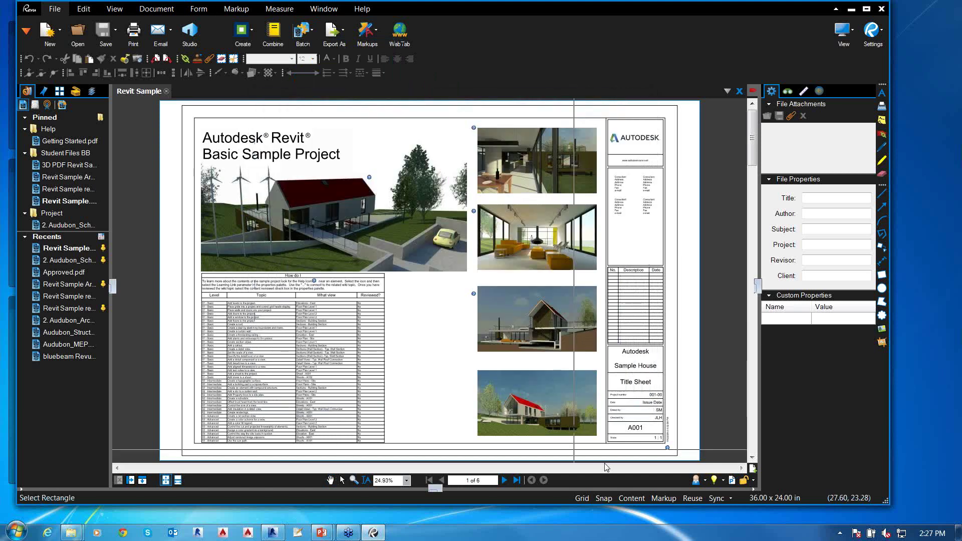
{"action": "scroll", "coordinate": [601, 279], "scroll_direction": "up", "scroll_amount": 5}
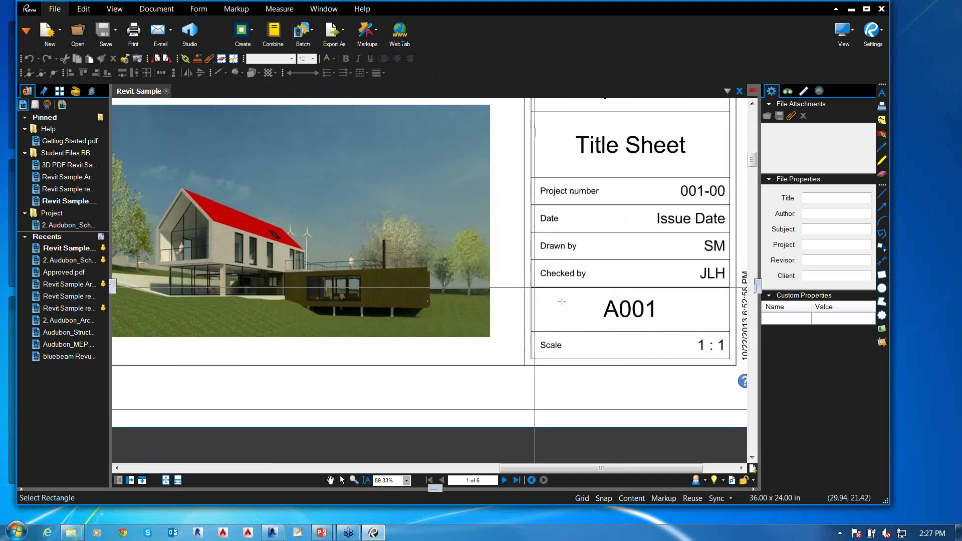
{"action": "left_click_drag", "start_coordinate": [534, 288], "coordinate": [728, 330]}
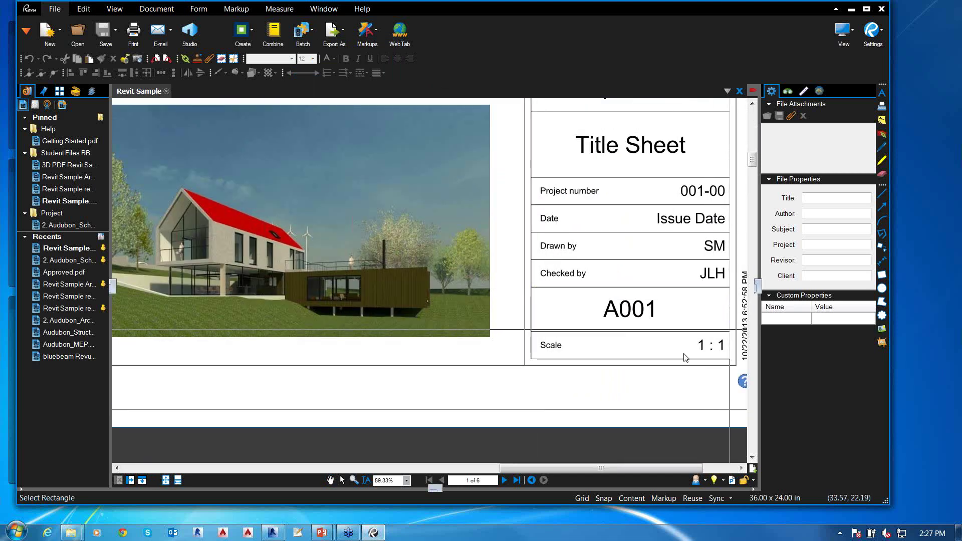
{"action": "left_click", "coordinate": [507, 302]}
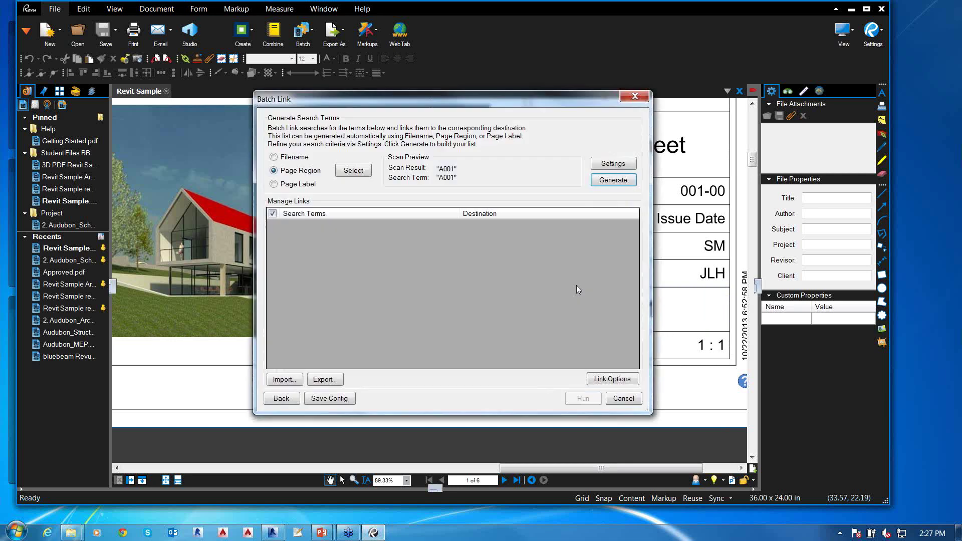
{"action": "left_click", "coordinate": [612, 180]}
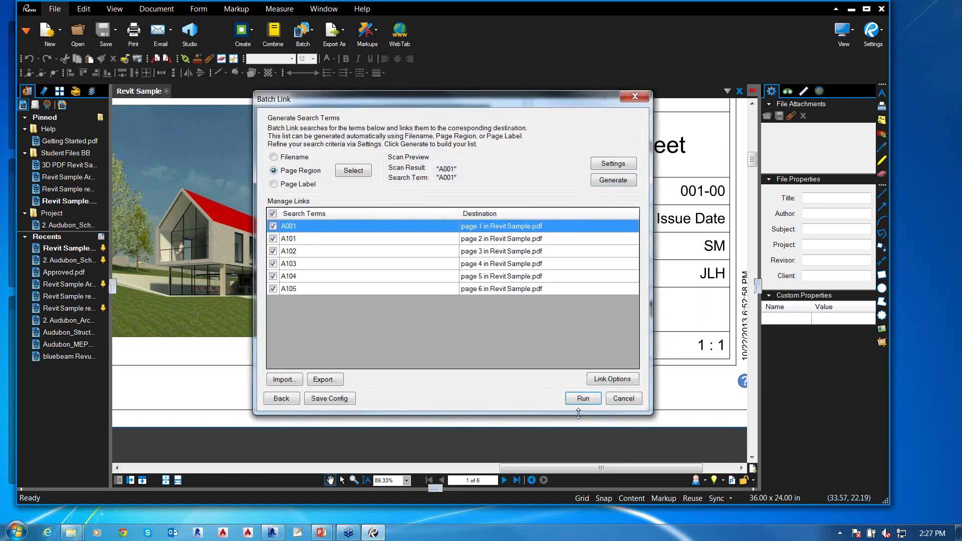
{"action": "left_click", "coordinate": [582, 399]}
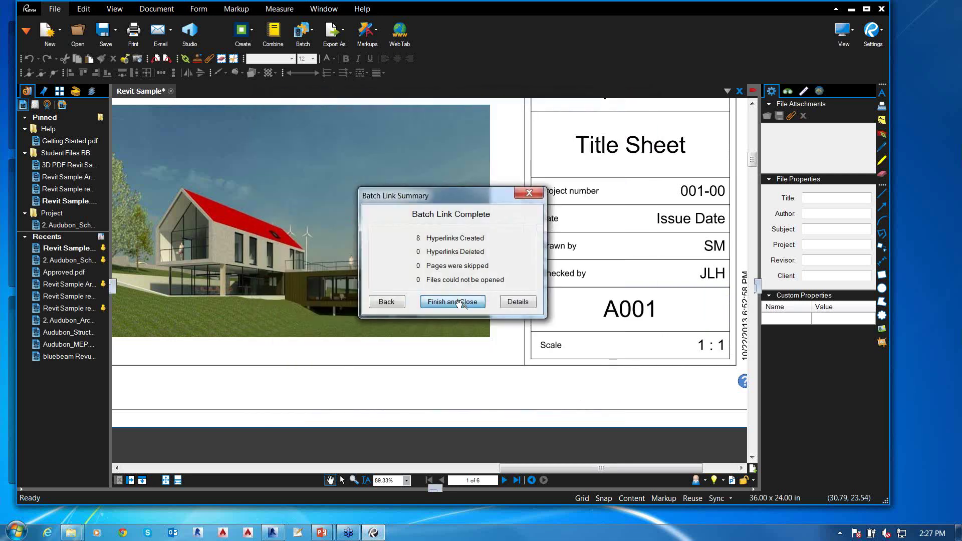
{"action": "left_click", "coordinate": [453, 301]}
From the page 3 Plans sheet, follow the A103 callout twice to reach the A103 Elevations/Sections page
{"action": "key", "text": "alt+t"}
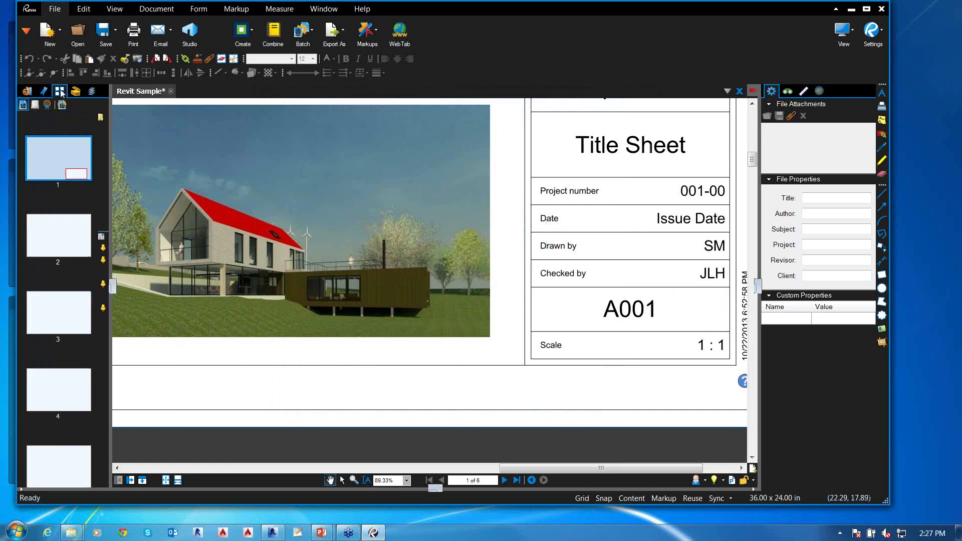
{"action": "left_click", "coordinate": [58, 300]}
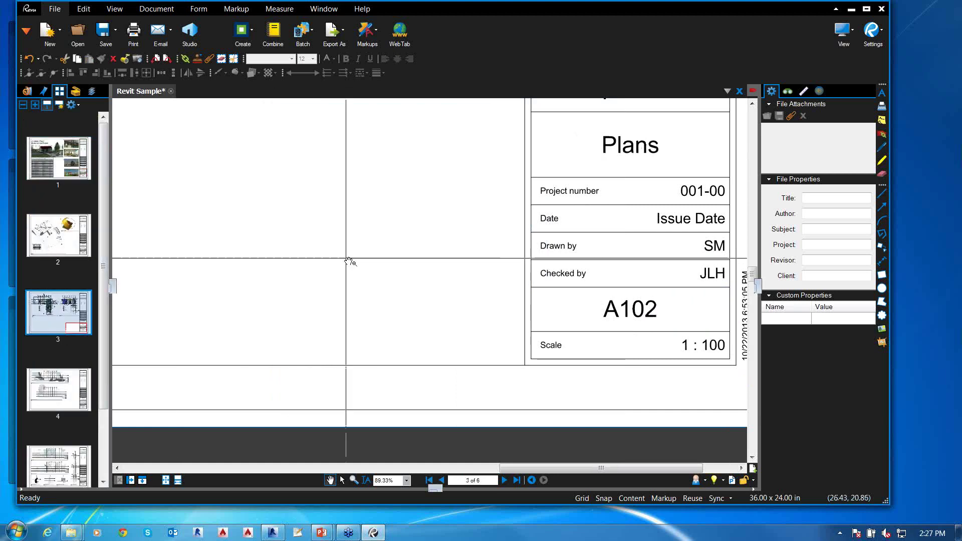
{"action": "scroll", "coordinate": [352, 262], "scroll_direction": "down", "scroll_amount": 4}
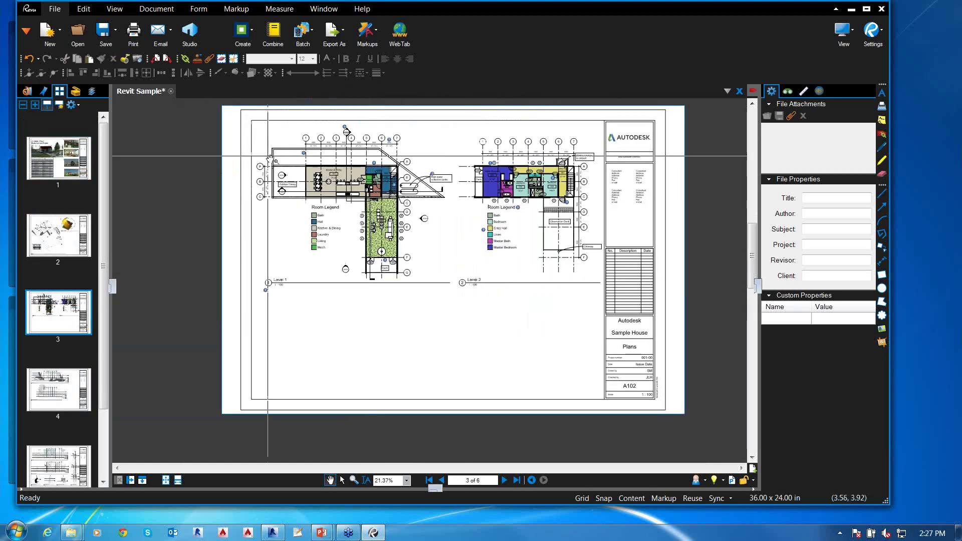
{"action": "scroll", "coordinate": [295, 189], "scroll_direction": "up", "scroll_amount": 3}
{"action": "scroll", "coordinate": [296, 189], "scroll_direction": "up", "scroll_amount": 1}
{"action": "left_click", "coordinate": [294, 168]}
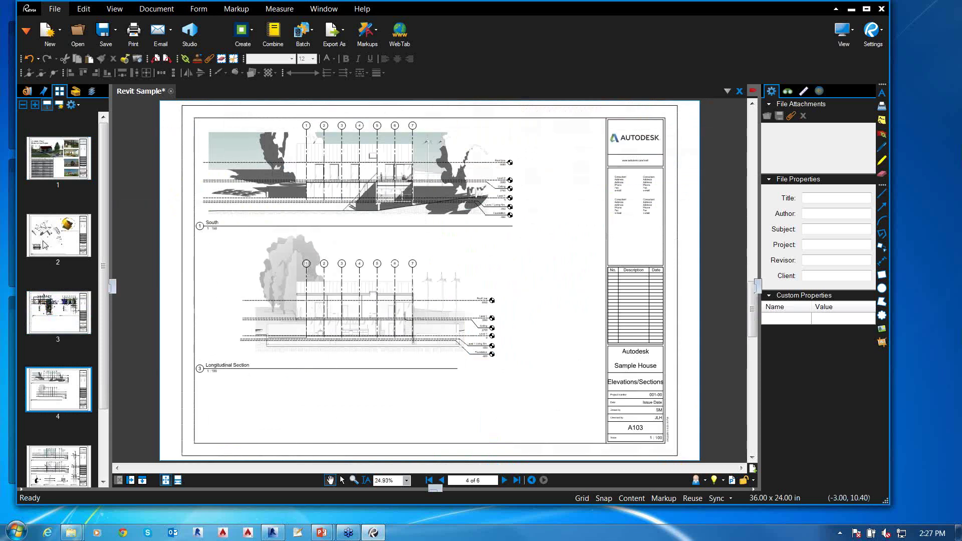
{"action": "left_click", "coordinate": [58, 308]}
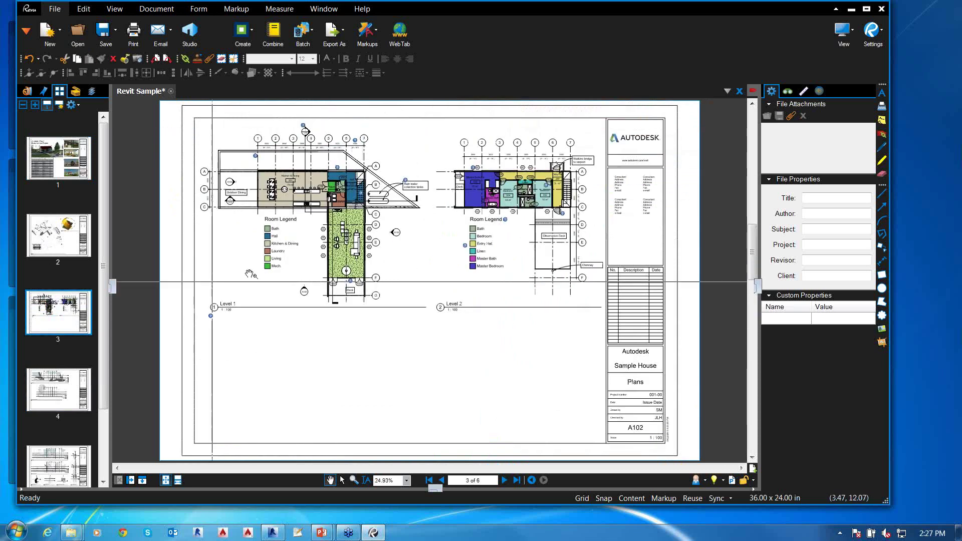
{"action": "scroll", "coordinate": [294, 250], "scroll_direction": "up", "scroll_amount": 5}
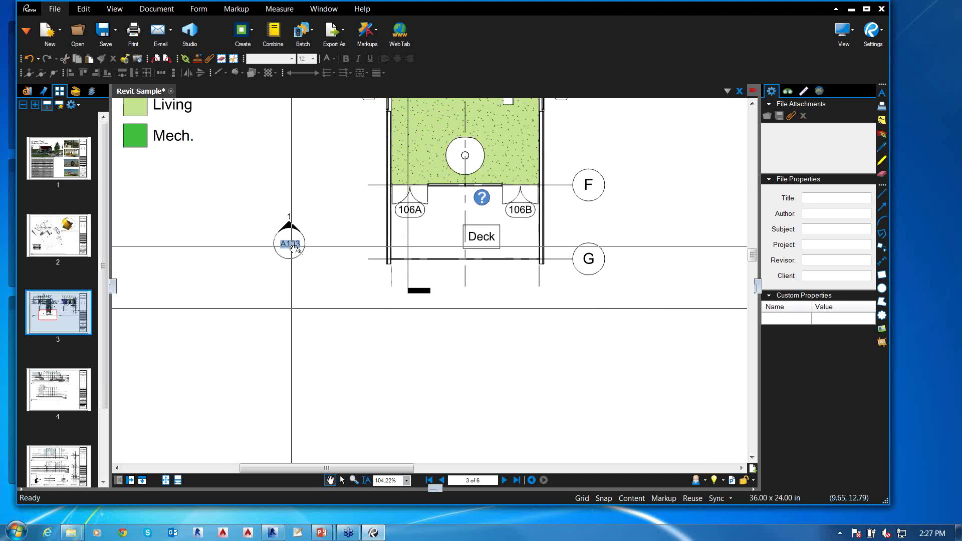
{"action": "left_click", "coordinate": [294, 250]}
Start a new Batch Link job with the open Revit Sample file added
{"action": "left_click", "coordinate": [303, 32]}
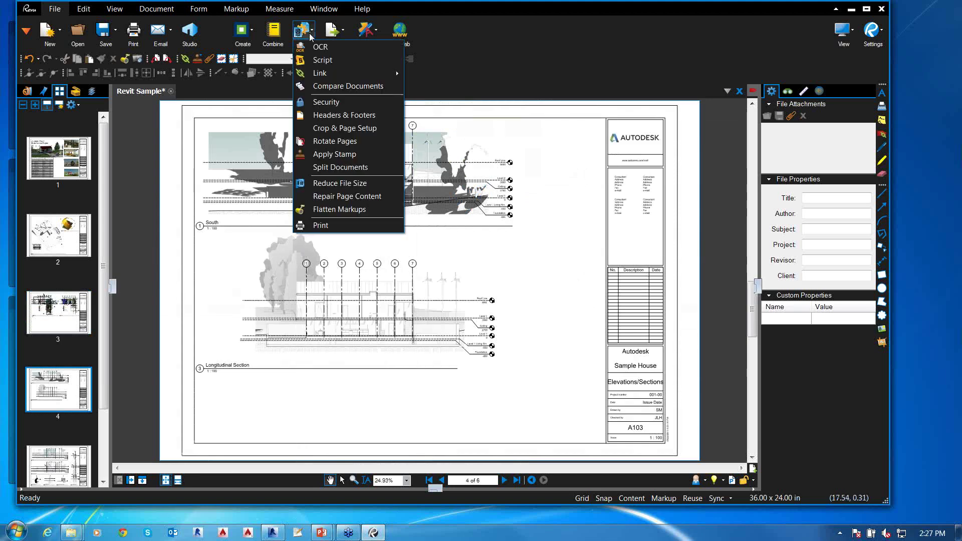
{"action": "mouse_move", "coordinate": [381, 73]}
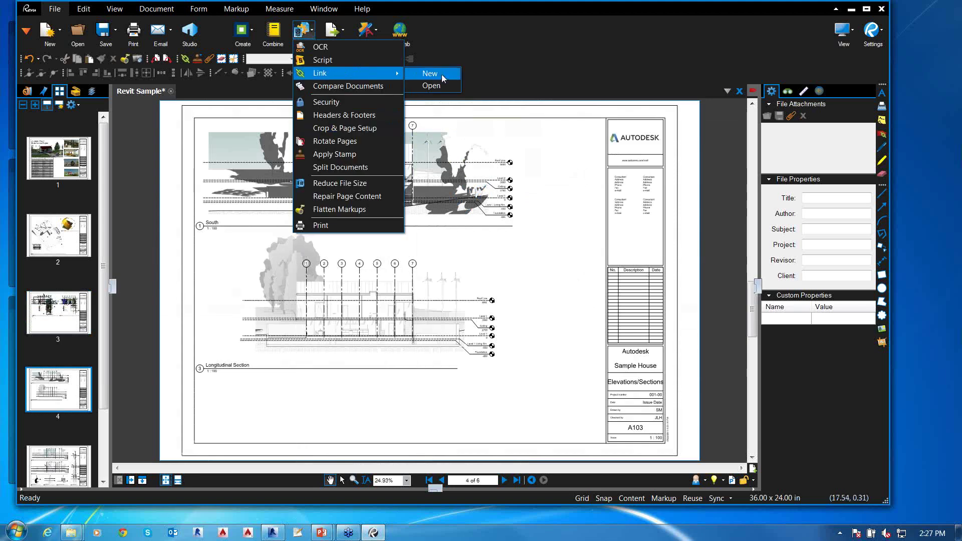
{"action": "left_click", "coordinate": [440, 74]}
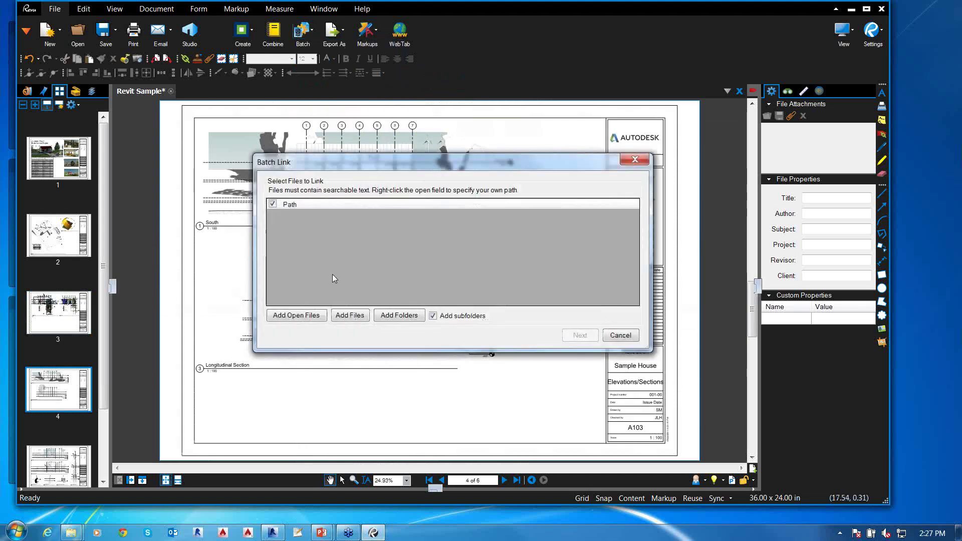
{"action": "left_click", "coordinate": [303, 316]}
{"action": "left_click", "coordinate": [576, 334]}
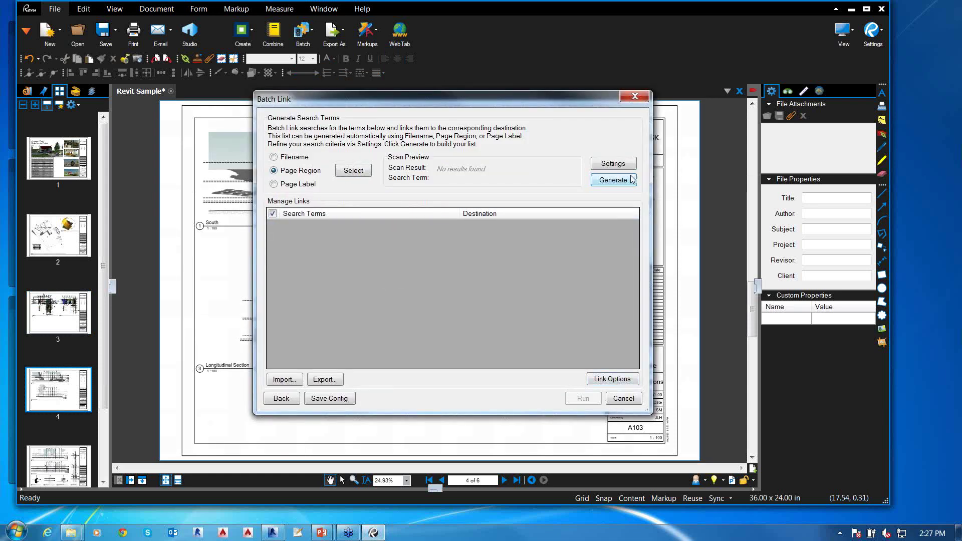
Use the A103 sheet-number cell as the search region and generate the A001–A105 link list
{"action": "left_click", "coordinate": [631, 179]}
{"action": "left_click", "coordinate": [456, 269]}
{"action": "left_click", "coordinate": [351, 171]}
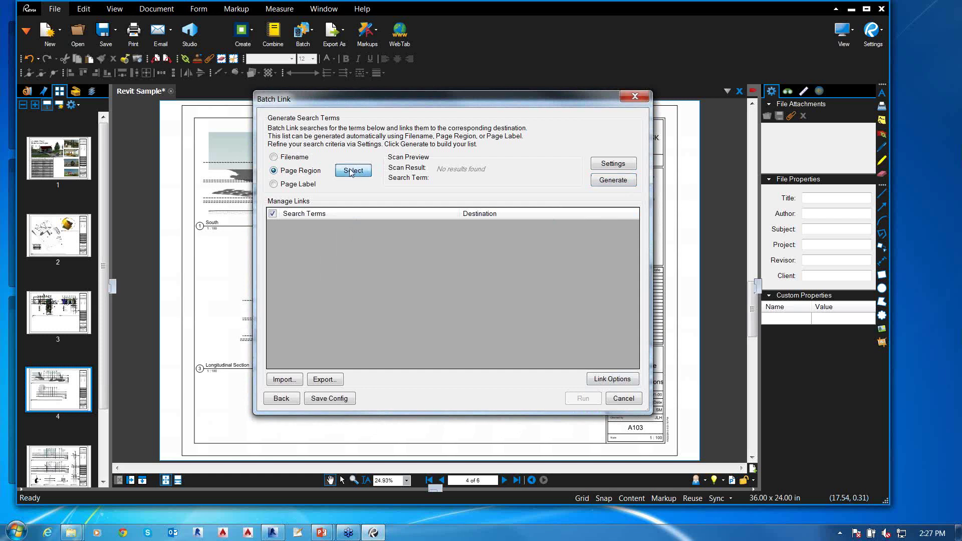
{"action": "scroll", "coordinate": [627, 424], "scroll_direction": "up", "scroll_amount": 2}
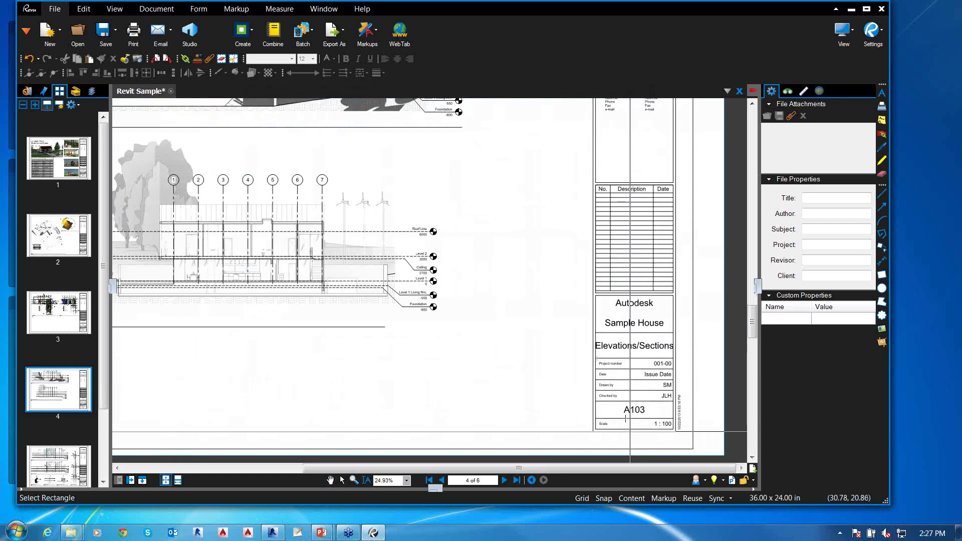
{"action": "scroll", "coordinate": [630, 431], "scroll_direction": "up", "scroll_amount": 3}
{"action": "left_click_drag", "start_coordinate": [563, 366], "coordinate": [715, 398]}
{"action": "left_click", "coordinate": [504, 300]}
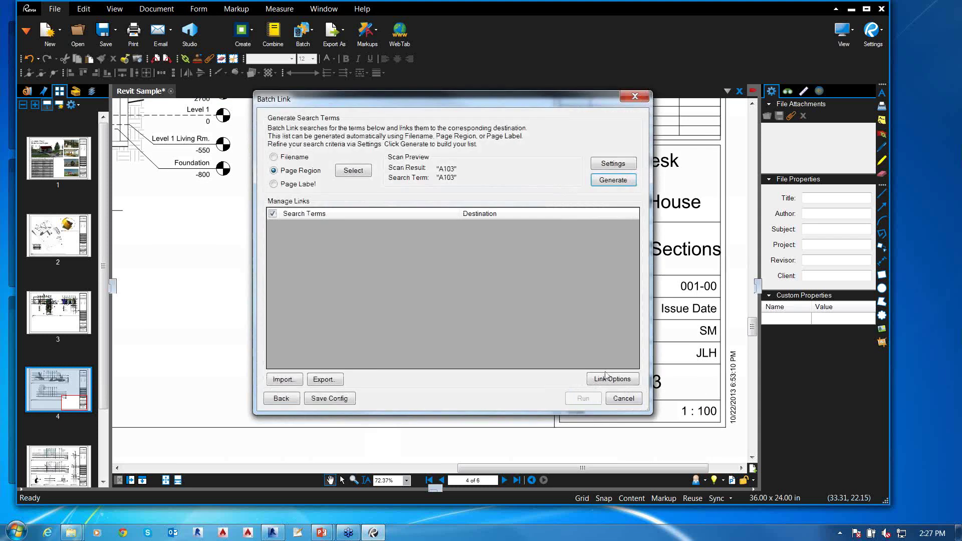
{"action": "key", "text": "Return"}
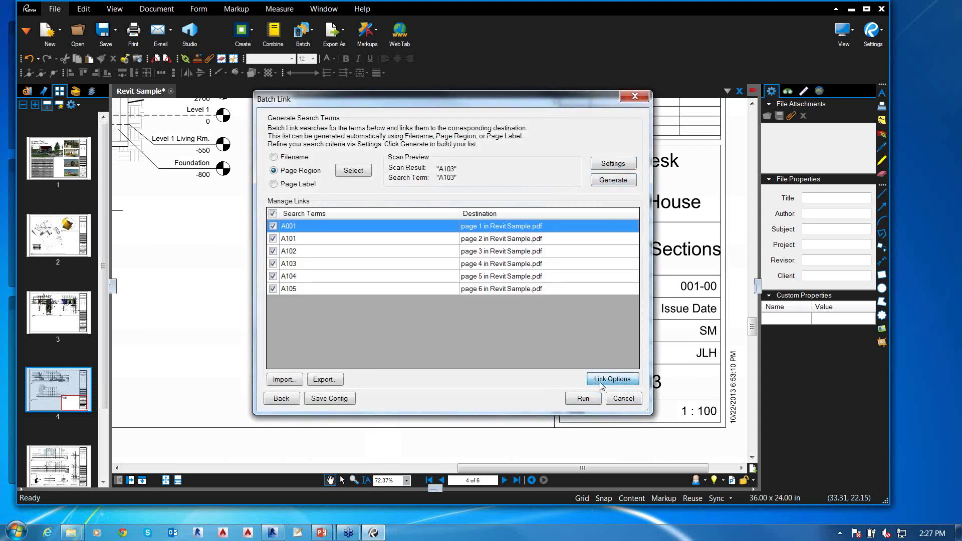
Accept the link options and run the batch, replacing 8 old links with 8 new ones
{"action": "left_click", "coordinate": [601, 382]}
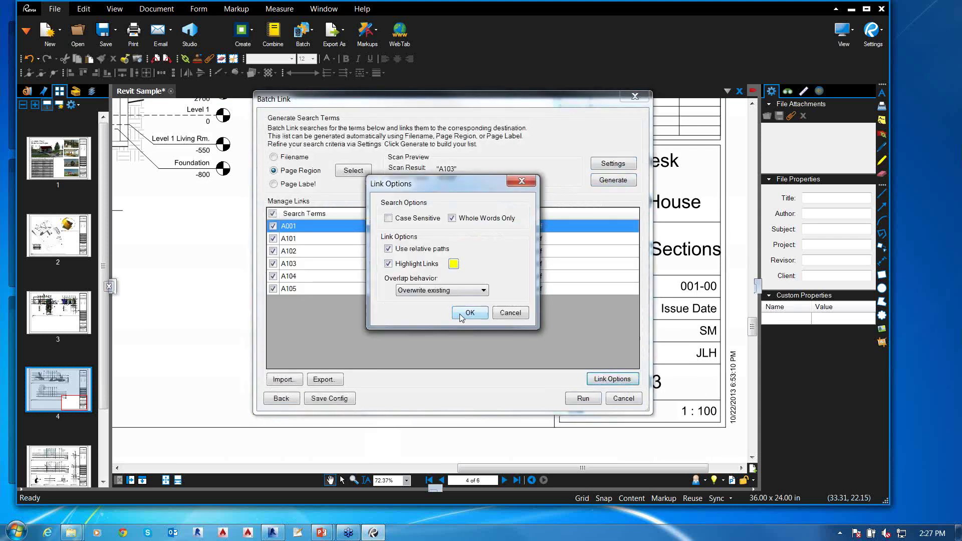
{"action": "left_click", "coordinate": [470, 312]}
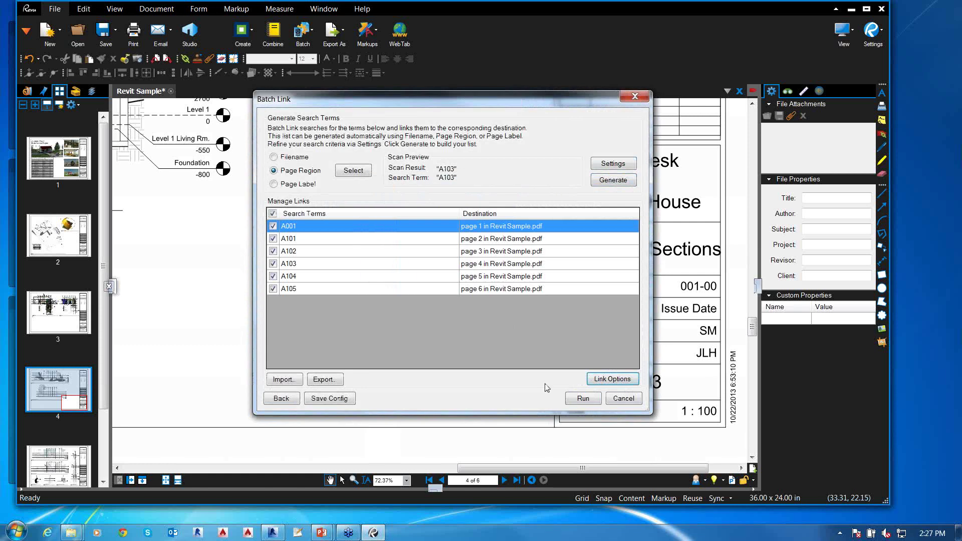
{"action": "left_click", "coordinate": [581, 399]}
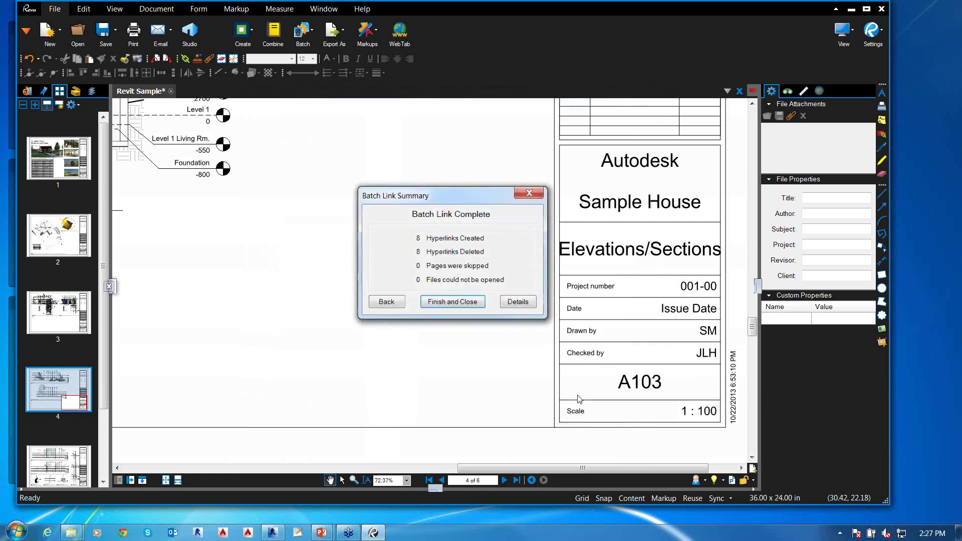
{"action": "left_click", "coordinate": [452, 301]}
{"action": "scroll", "coordinate": [392, 271], "scroll_direction": "down", "scroll_amount": 5}
Go to page 3, the Plans sheet, and follow the A105 callout link
{"action": "scroll", "coordinate": [393, 271], "scroll_direction": "up", "scroll_amount": 3}
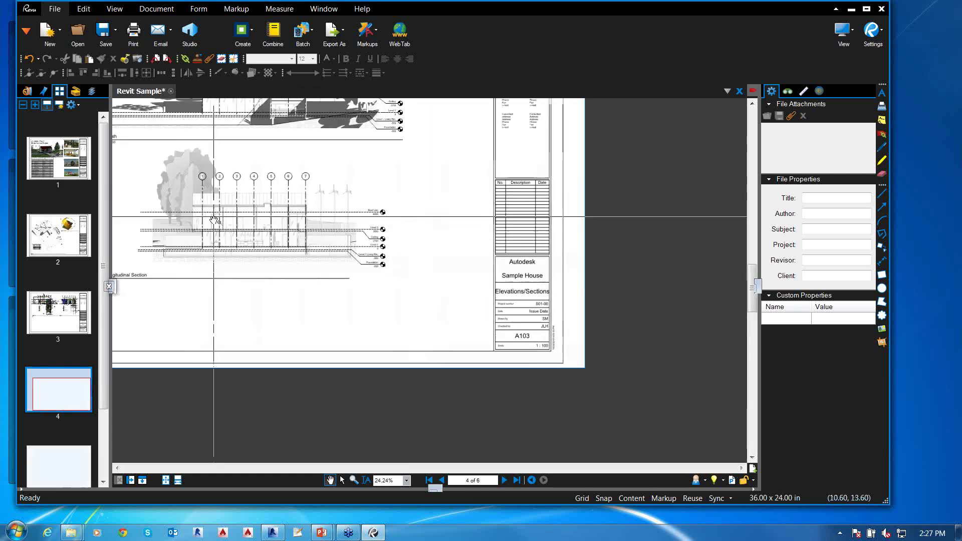
{"action": "left_click", "coordinate": [49, 307]}
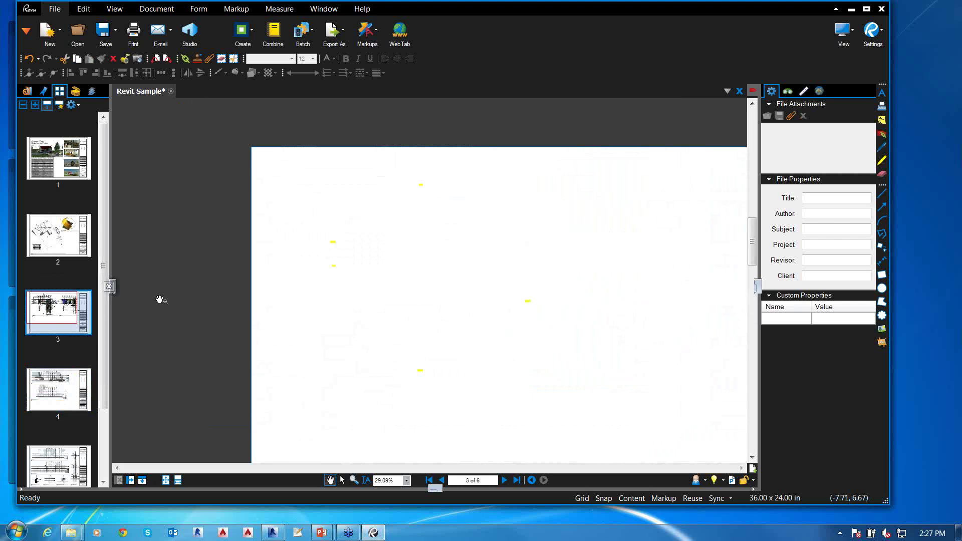
{"action": "scroll", "coordinate": [325, 196], "scroll_direction": "up", "scroll_amount": 6}
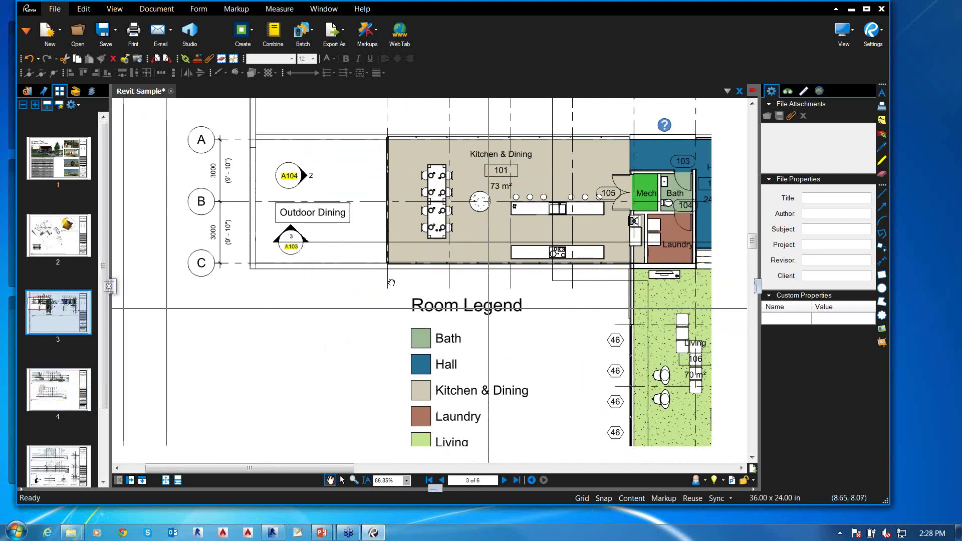
{"action": "scroll", "coordinate": [576, 310], "scroll_direction": "right", "scroll_amount": 6}
{"action": "left_click", "coordinate": [577, 309]}
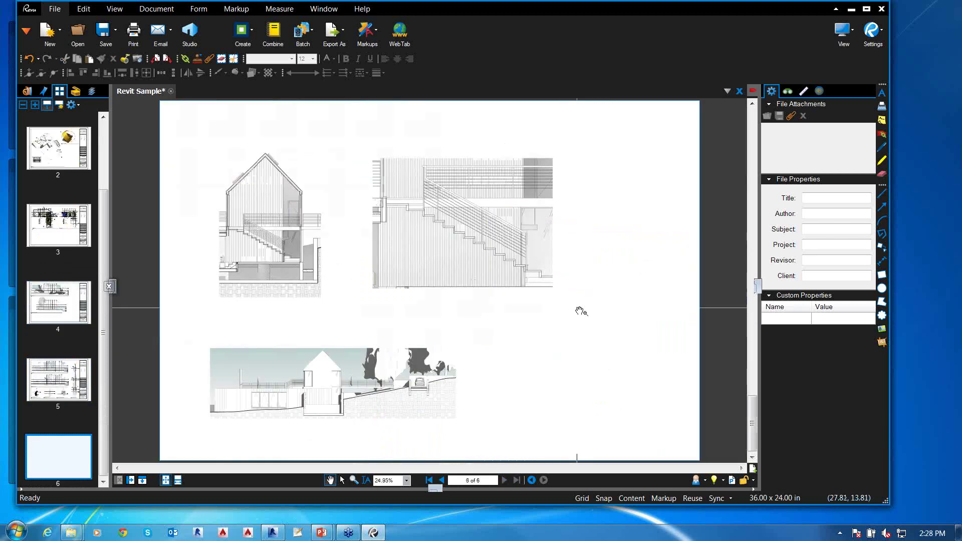
Zoom out and pan until both floor-plan levels sit centred, then view the available stamps
{"action": "scroll", "coordinate": [201, 243], "scroll_direction": "up", "scroll_amount": 2}
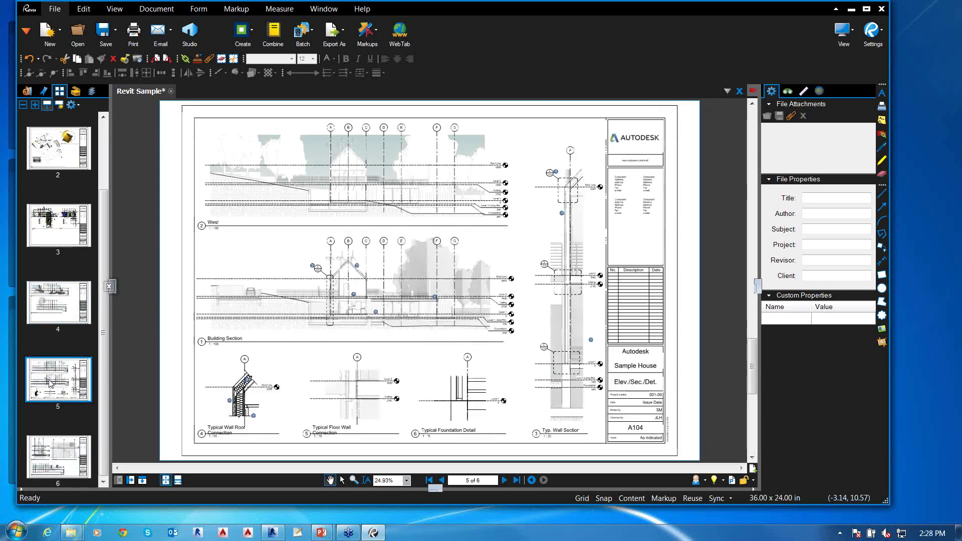
{"action": "scroll", "coordinate": [320, 308], "scroll_direction": "up", "scroll_amount": 1}
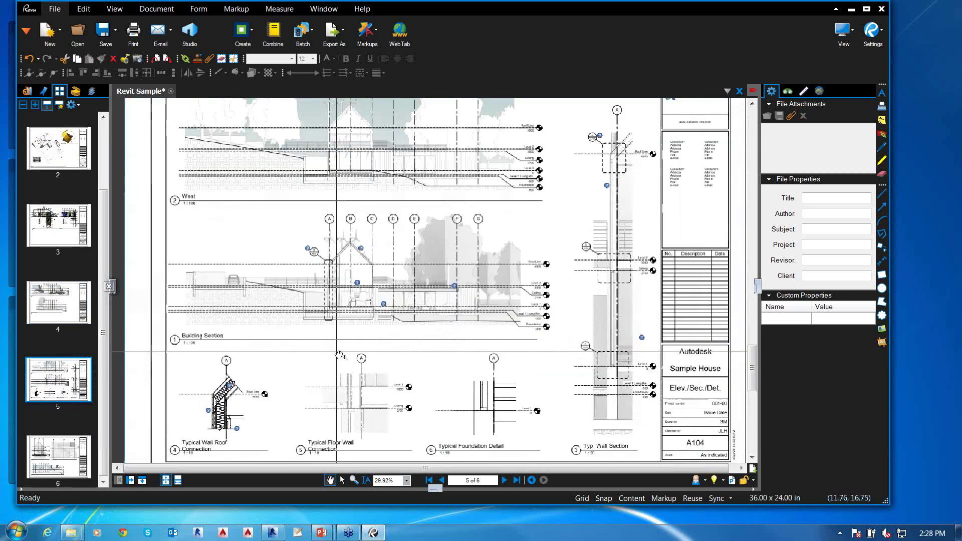
{"action": "scroll", "coordinate": [325, 295], "scroll_direction": "up", "scroll_amount": 7}
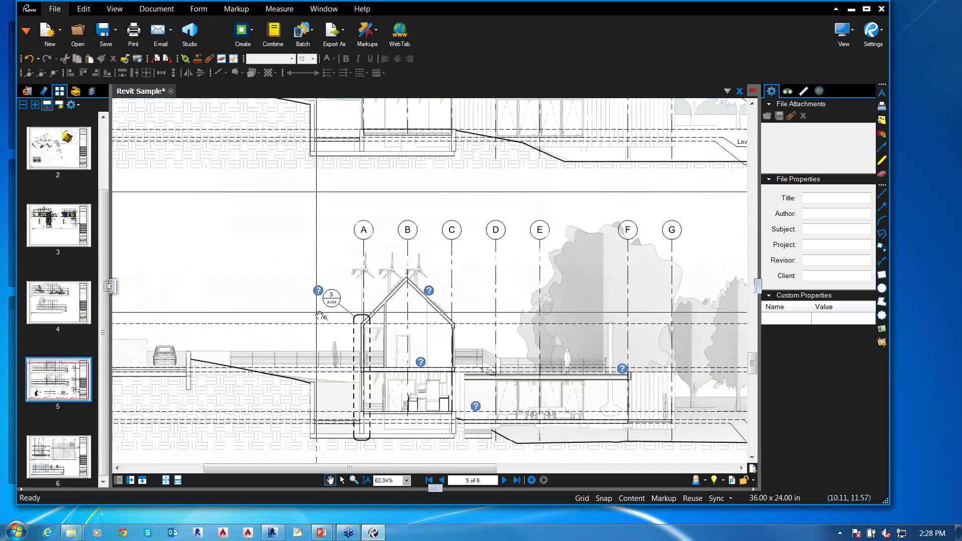
{"action": "scroll", "coordinate": [321, 307], "scroll_direction": "down", "scroll_amount": 7}
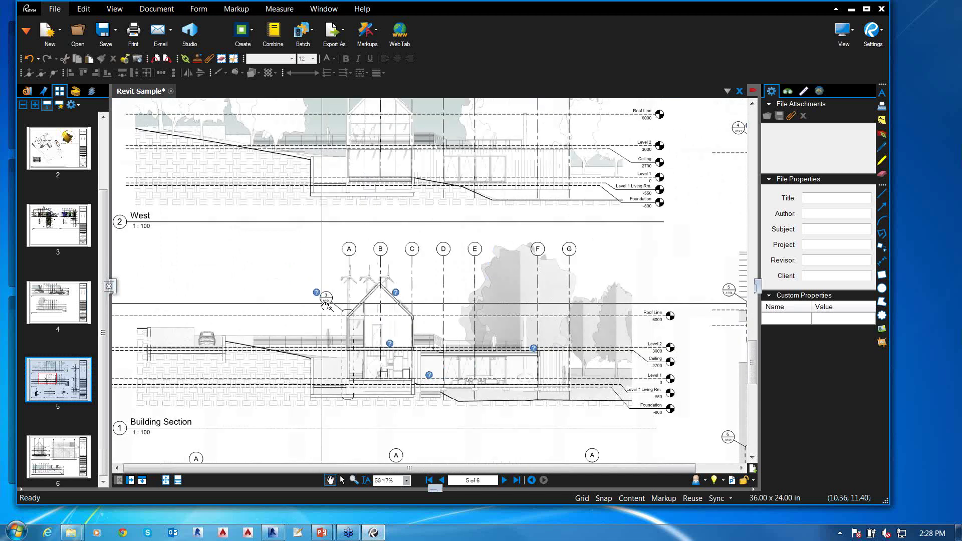
{"action": "scroll", "coordinate": [451, 344], "scroll_direction": "up", "scroll_amount": 7}
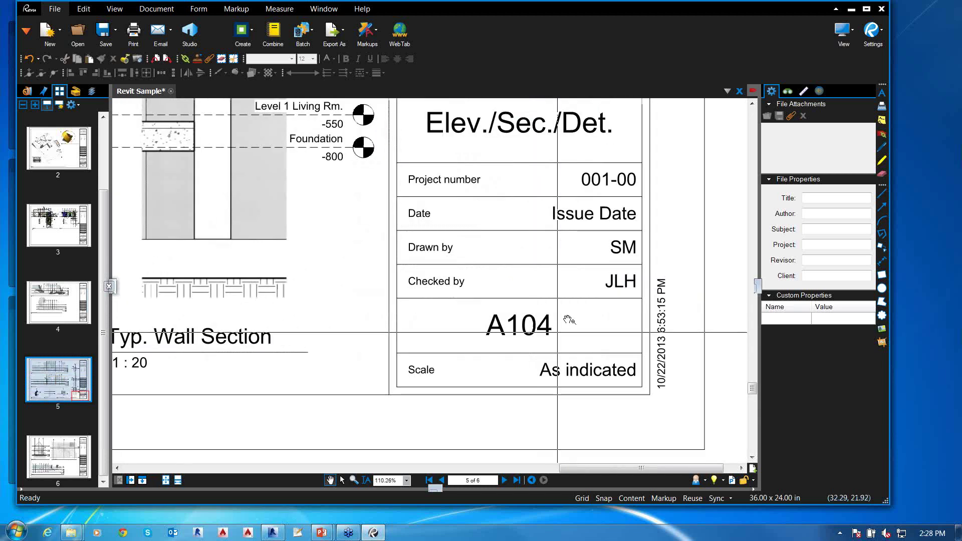
{"action": "scroll", "coordinate": [534, 408], "scroll_direction": "down", "scroll_amount": 7}
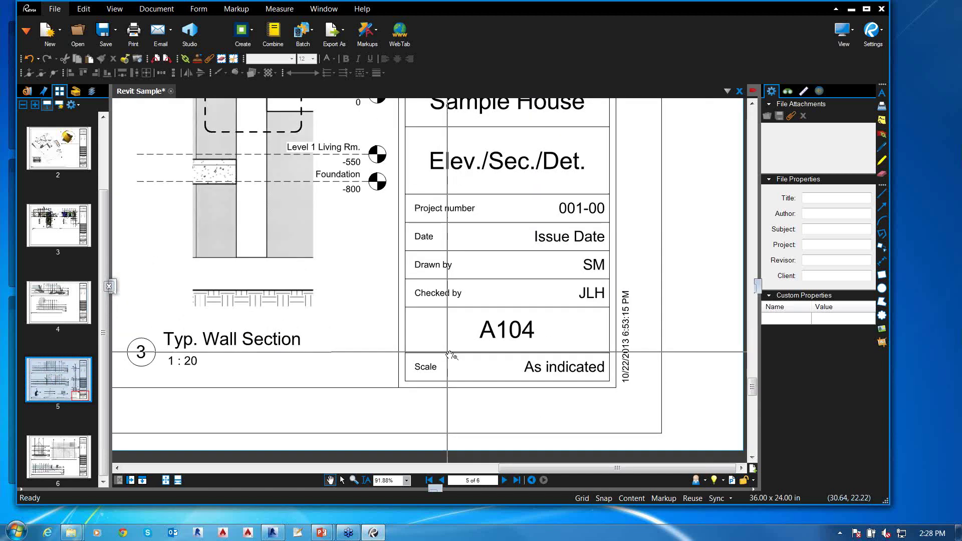
{"action": "scroll", "coordinate": [478, 303], "scroll_direction": "up", "scroll_amount": 6}
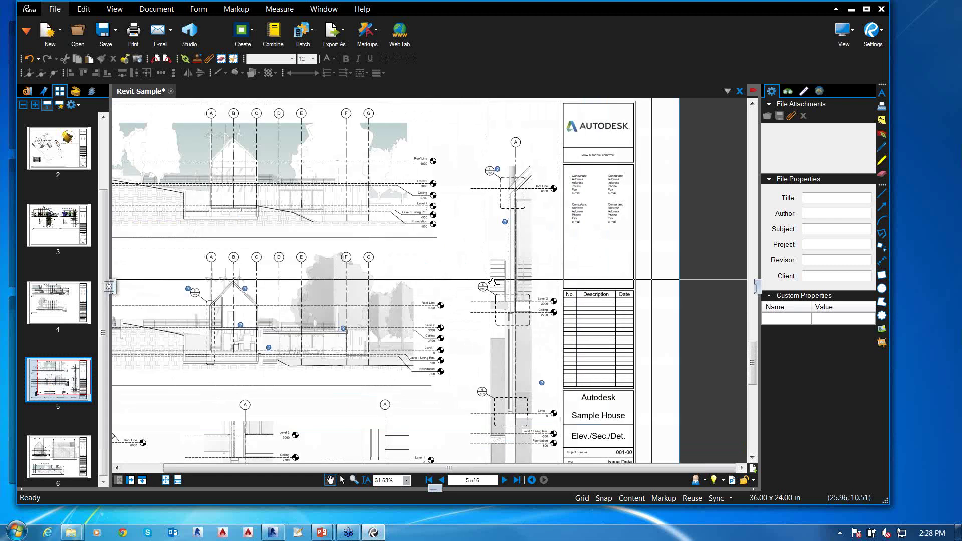
{"action": "scroll", "coordinate": [478, 303], "scroll_direction": "down", "scroll_amount": 4}
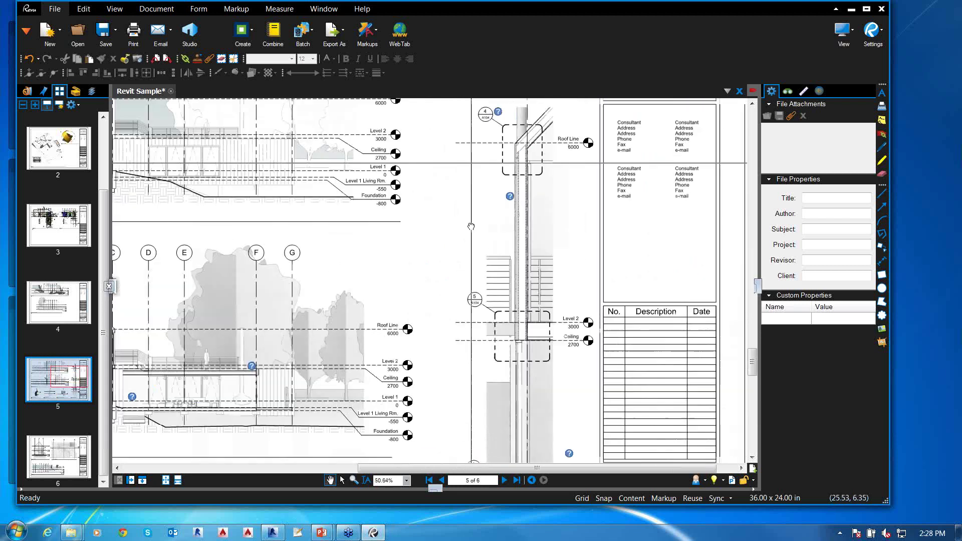
{"action": "scroll", "coordinate": [541, 370], "scroll_direction": "down", "scroll_amount": 3}
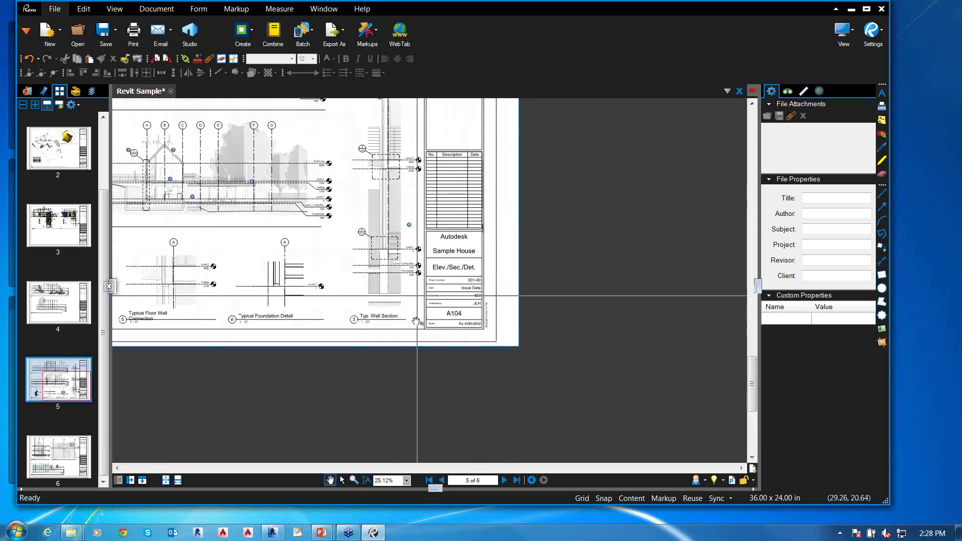
{"action": "left_click_drag", "start_coordinate": [248, 223], "coordinate": [338, 400]}
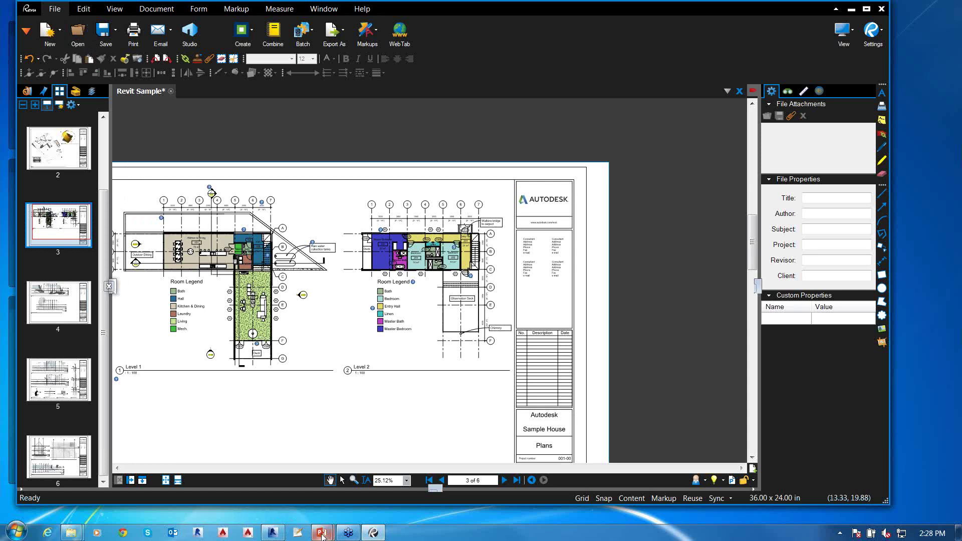
{"action": "mouse_move", "coordinate": [322, 535]}
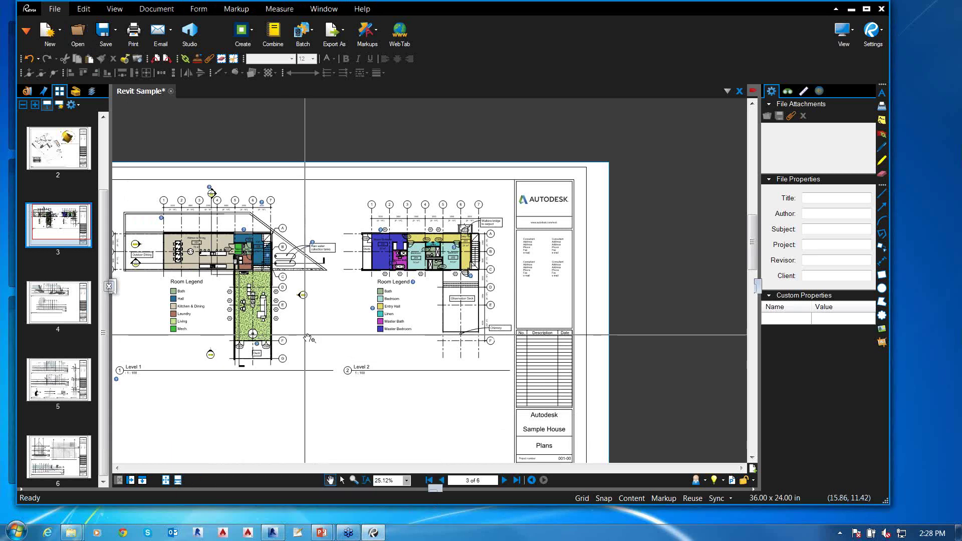
{"action": "left_click_drag", "start_coordinate": [306, 334], "coordinate": [393, 325]}
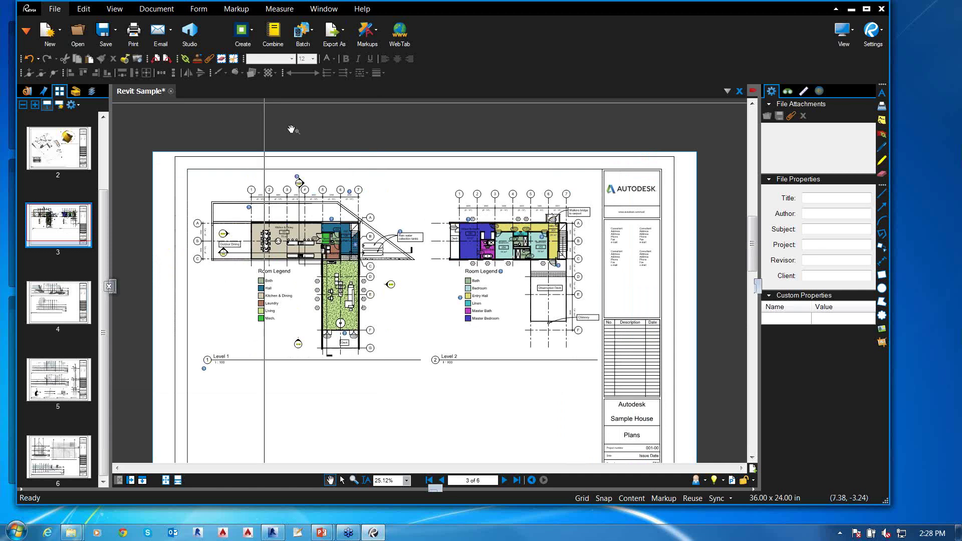
{"action": "left_click", "coordinate": [197, 61]}
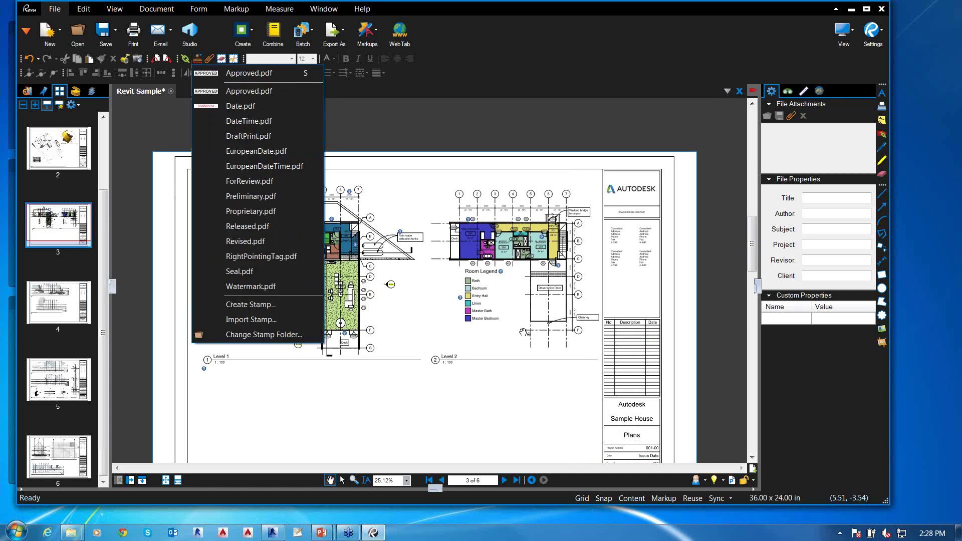
Switch the workspace to the Tablet profile and view its stamps list
{"action": "left_click", "coordinate": [705, 481]}
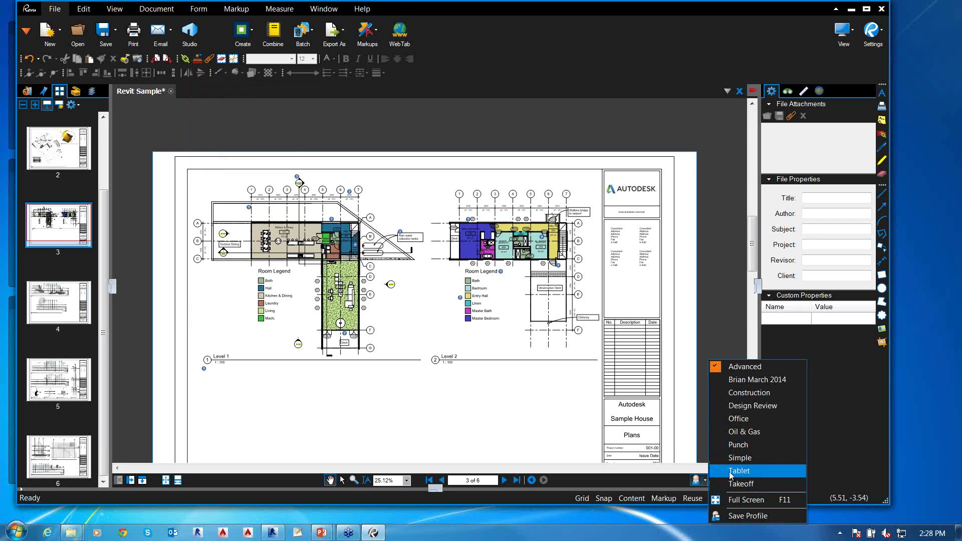
{"action": "left_click", "coordinate": [728, 471]}
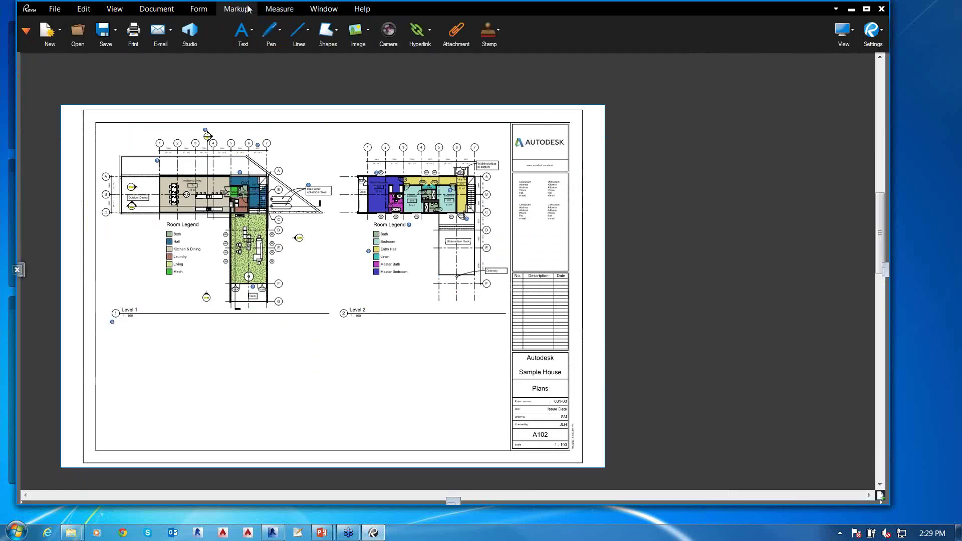
{"action": "left_click", "coordinate": [500, 35]}
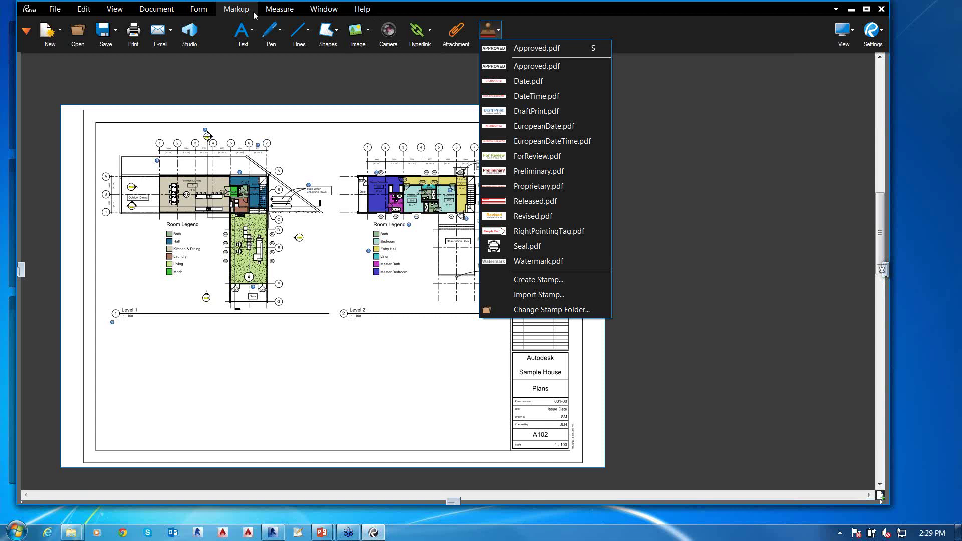
Change the workspace profile from Tablet to Takeoff
{"action": "left_click", "coordinate": [114, 9]}
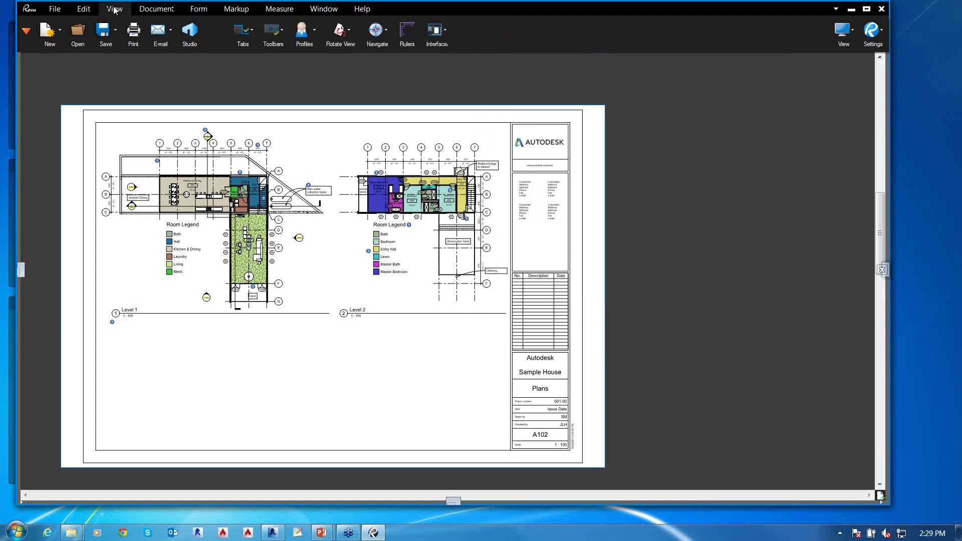
{"action": "left_click", "coordinate": [314, 30]}
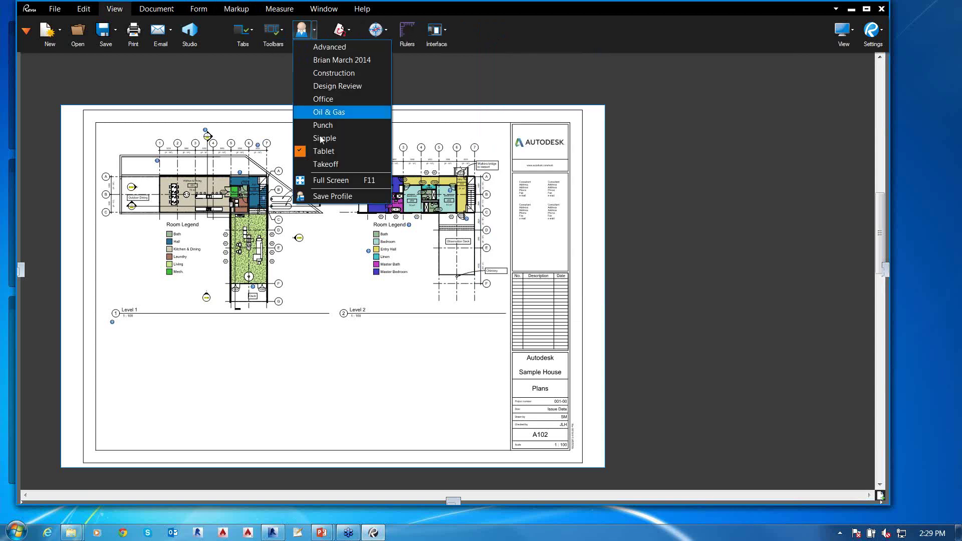
{"action": "left_click", "coordinate": [323, 165]}
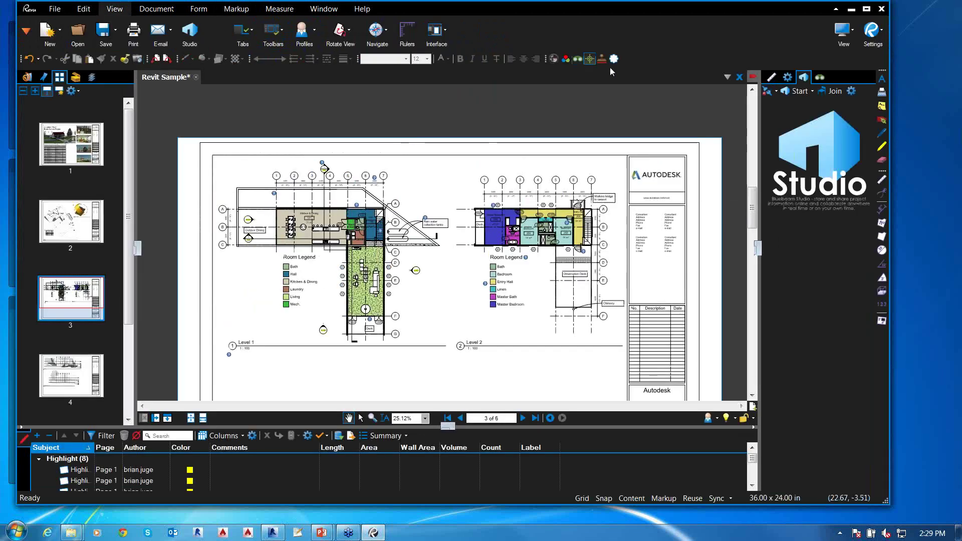
Set the stamp anchor to top-right, cancel without stamping, and show the File Access list
{"action": "left_click", "coordinate": [601, 60]}
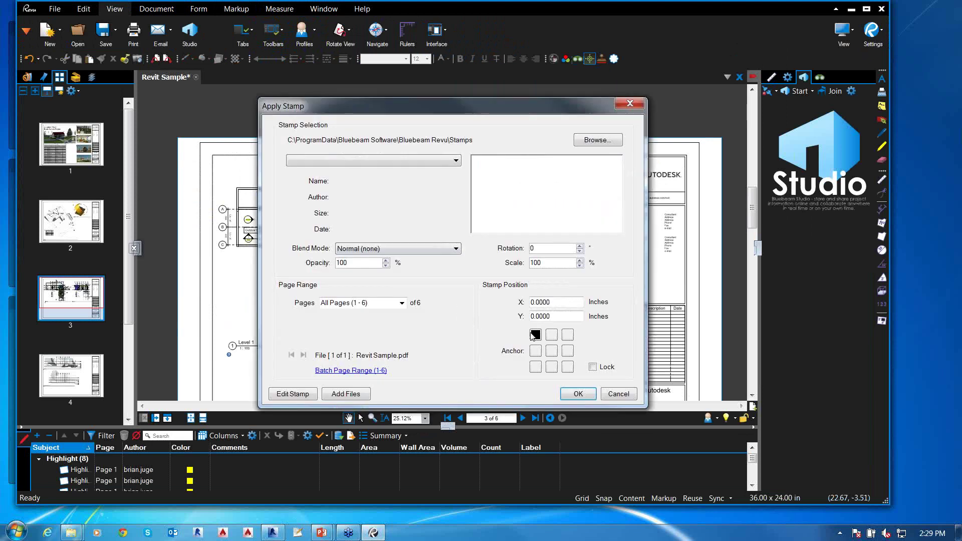
{"action": "left_click", "coordinate": [567, 335]}
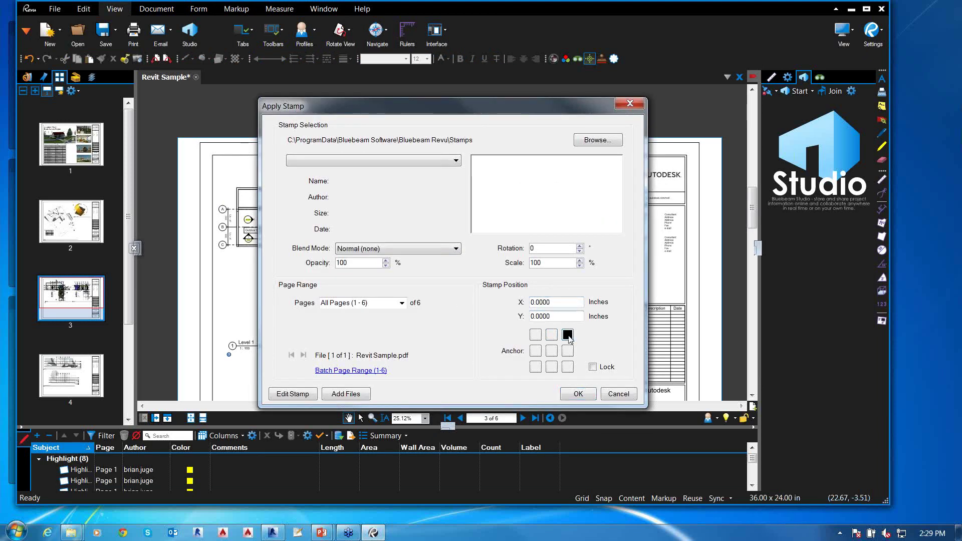
{"action": "left_click", "coordinate": [574, 301]}
{"action": "left_click", "coordinate": [571, 316]}
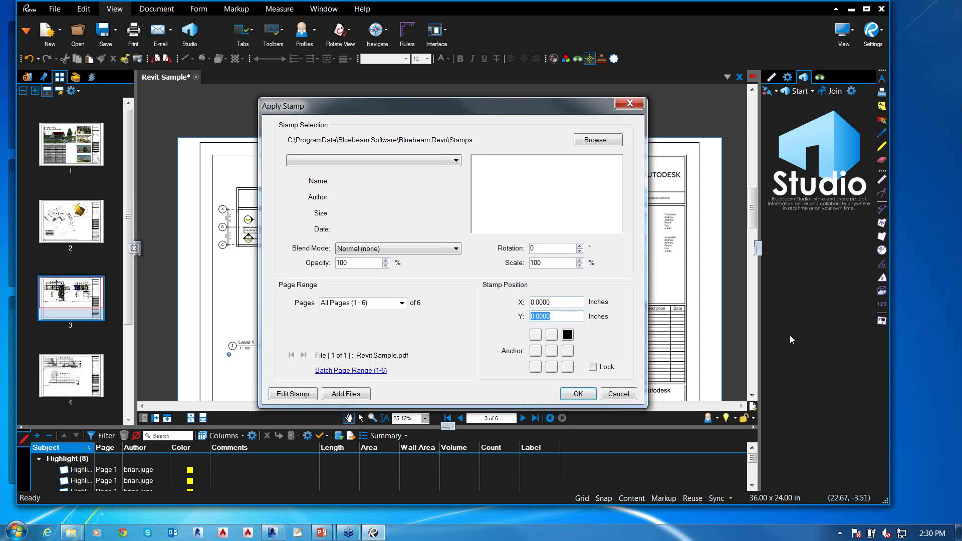
{"action": "left_click", "coordinate": [627, 394]}
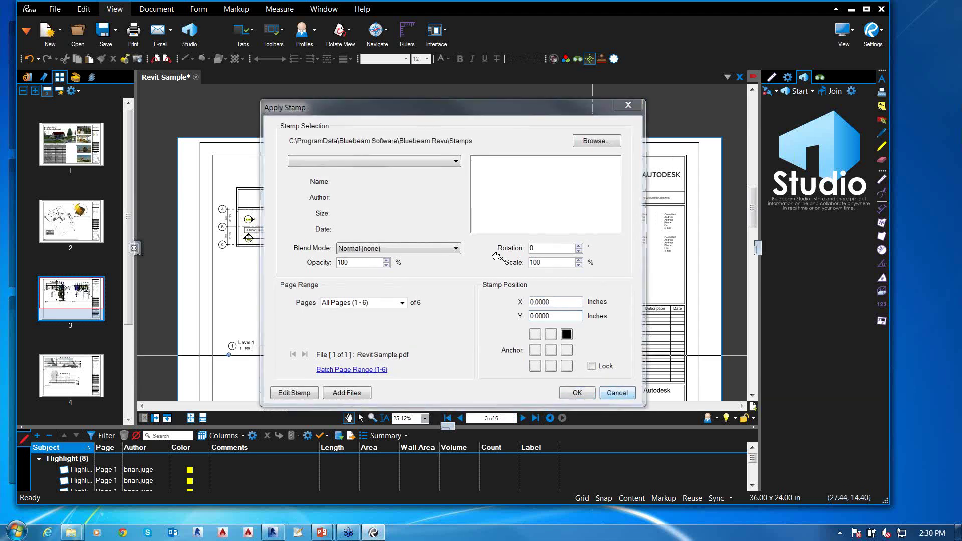
{"action": "left_click", "coordinate": [27, 77]}
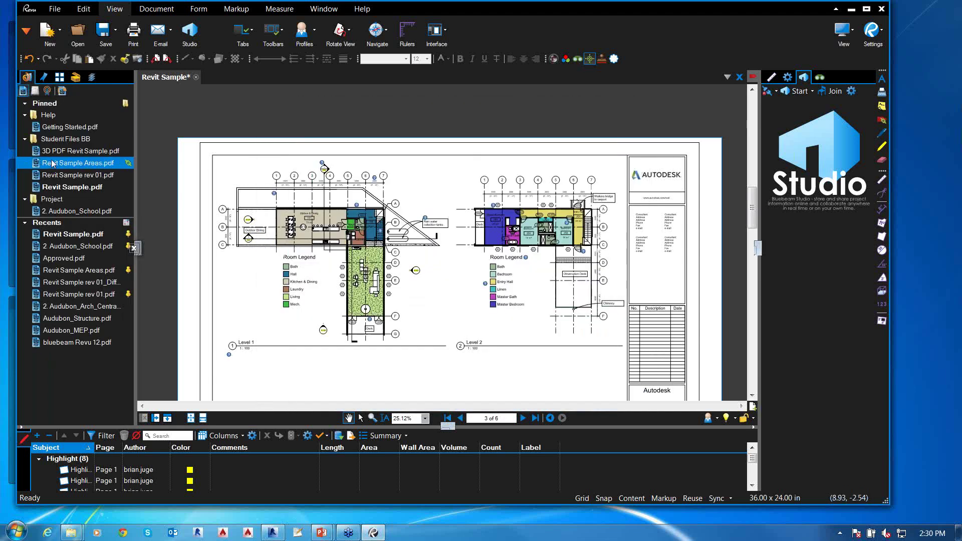
Open 2. Audubon_School.pdf in a new tab and minimize Revu to the desktop
{"action": "left_click", "coordinate": [96, 215]}
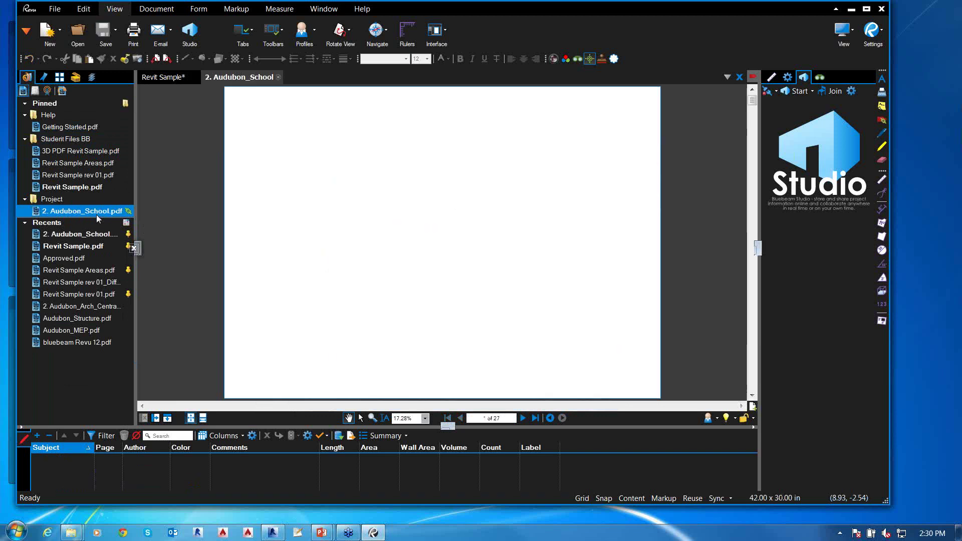
{"action": "mouse_move", "coordinate": [54, 11]}
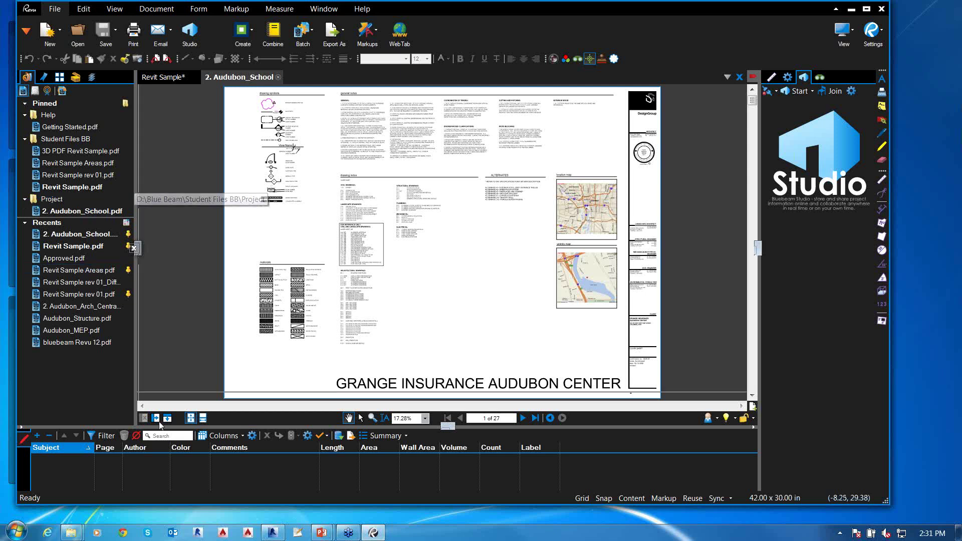
{"action": "left_click", "coordinate": [373, 533]}
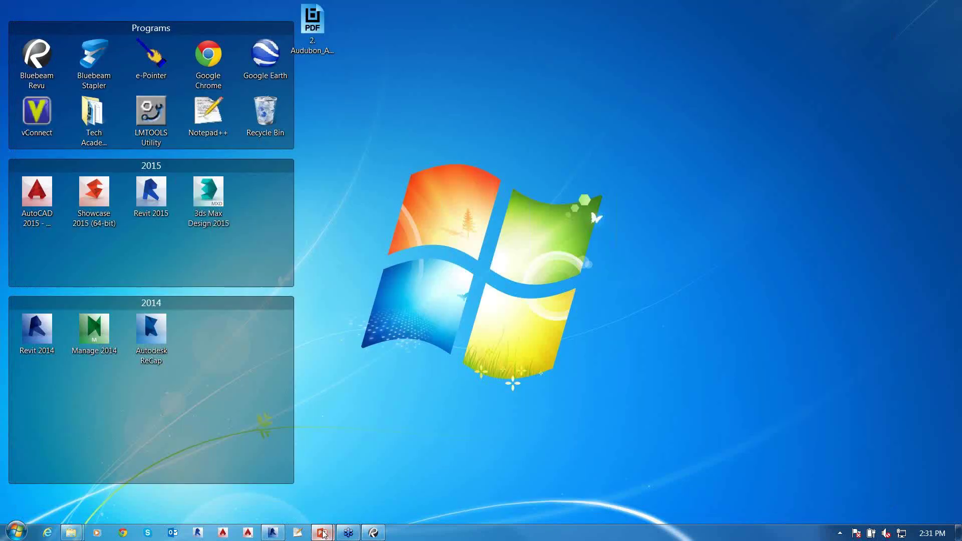
{"action": "mouse_move", "coordinate": [322, 531]}
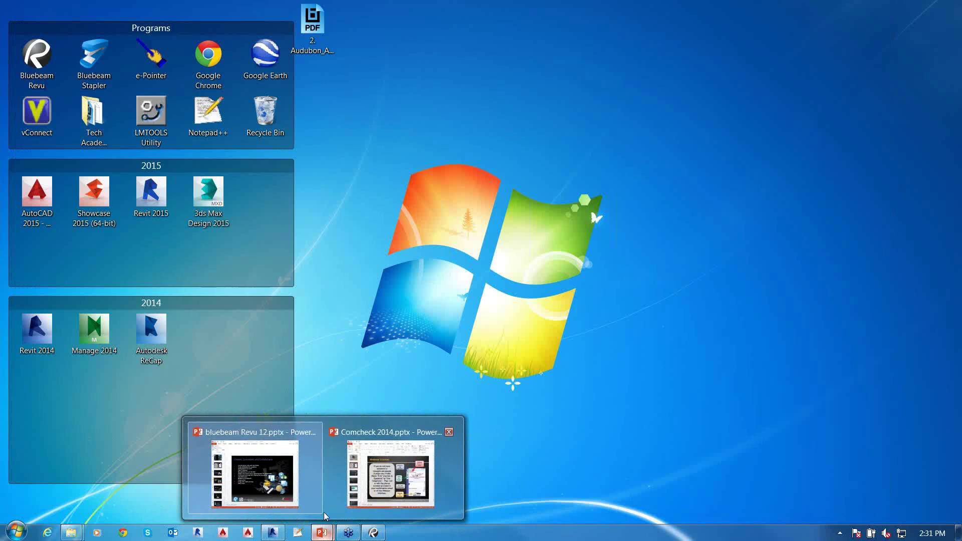
Bring back the bluebeam Revu 12 presentation and swap the Presenter View and Slide Show displays
{"action": "left_click", "coordinate": [279, 478]}
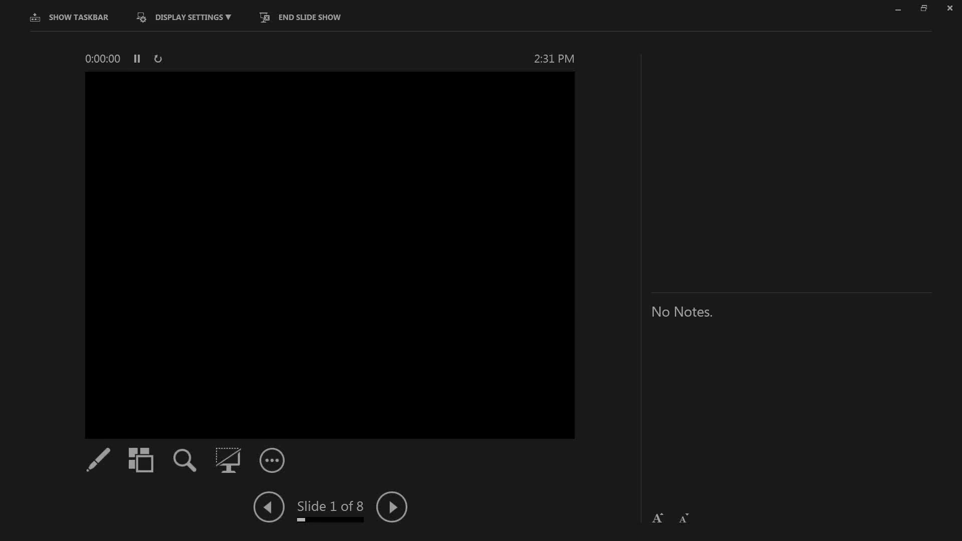
{"action": "left_click", "coordinate": [189, 17]}
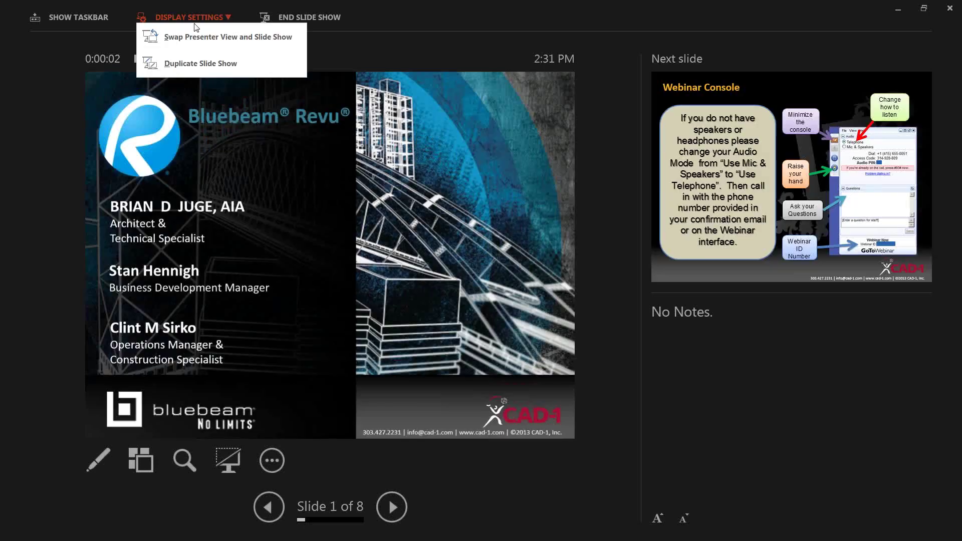
{"action": "left_click", "coordinate": [182, 38]}
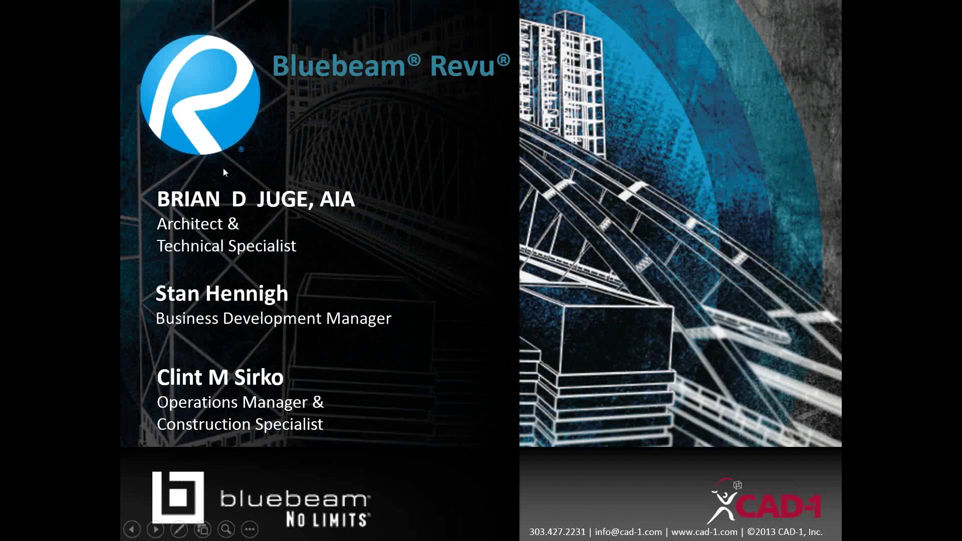
Advance past Webinar Console and What is BlueBeam? to the Create, Comment and Collaborate slide
{"action": "key", "text": "Right"}
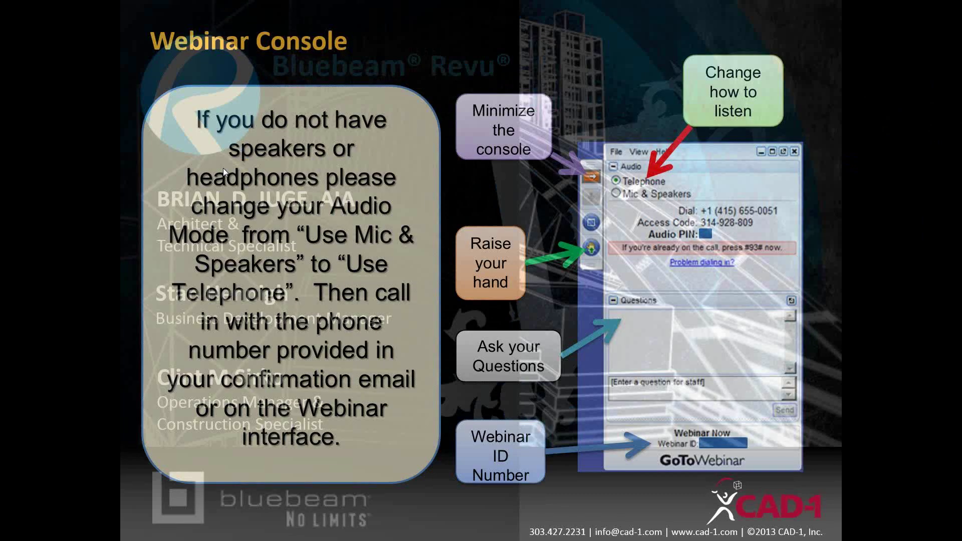
{"action": "key", "text": "Right"}
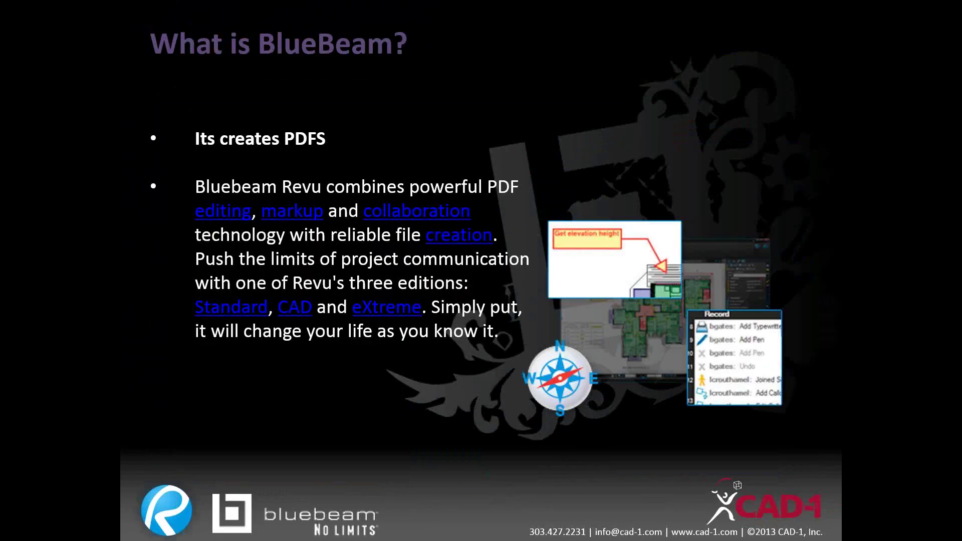
{"action": "key", "text": "Right"}
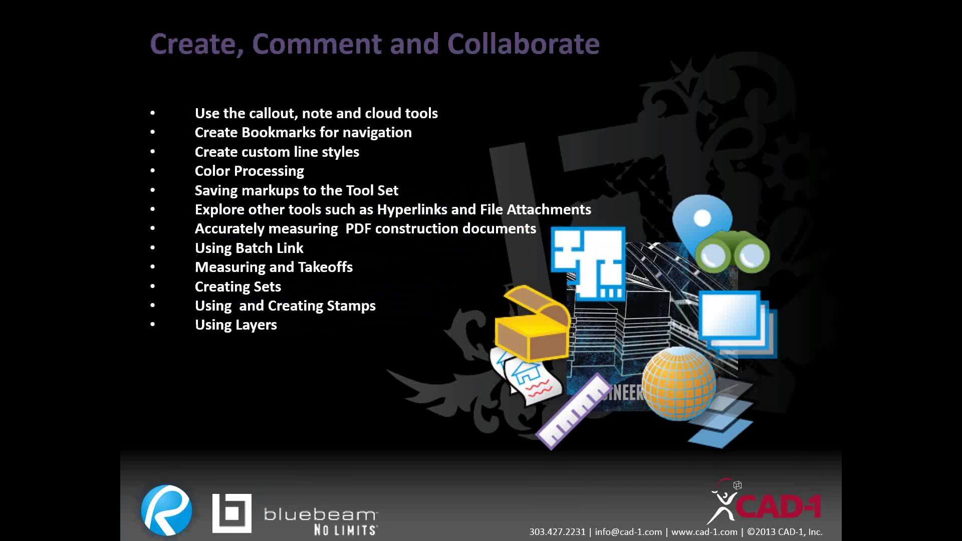